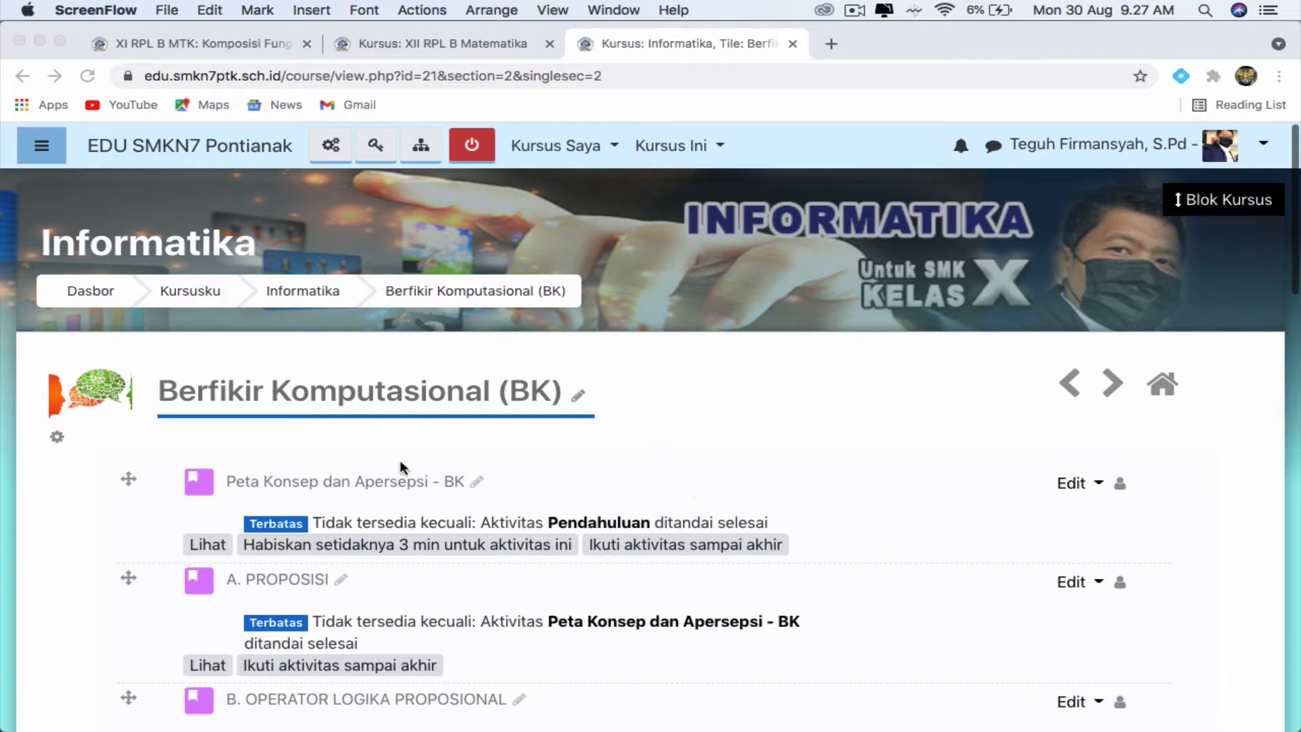
Open the Asesmen Pengetahuan - BK2 quiz from the Berfikir Komputasional (BK) section of the Informatika course.
scroll(527, 522, "down", 15)
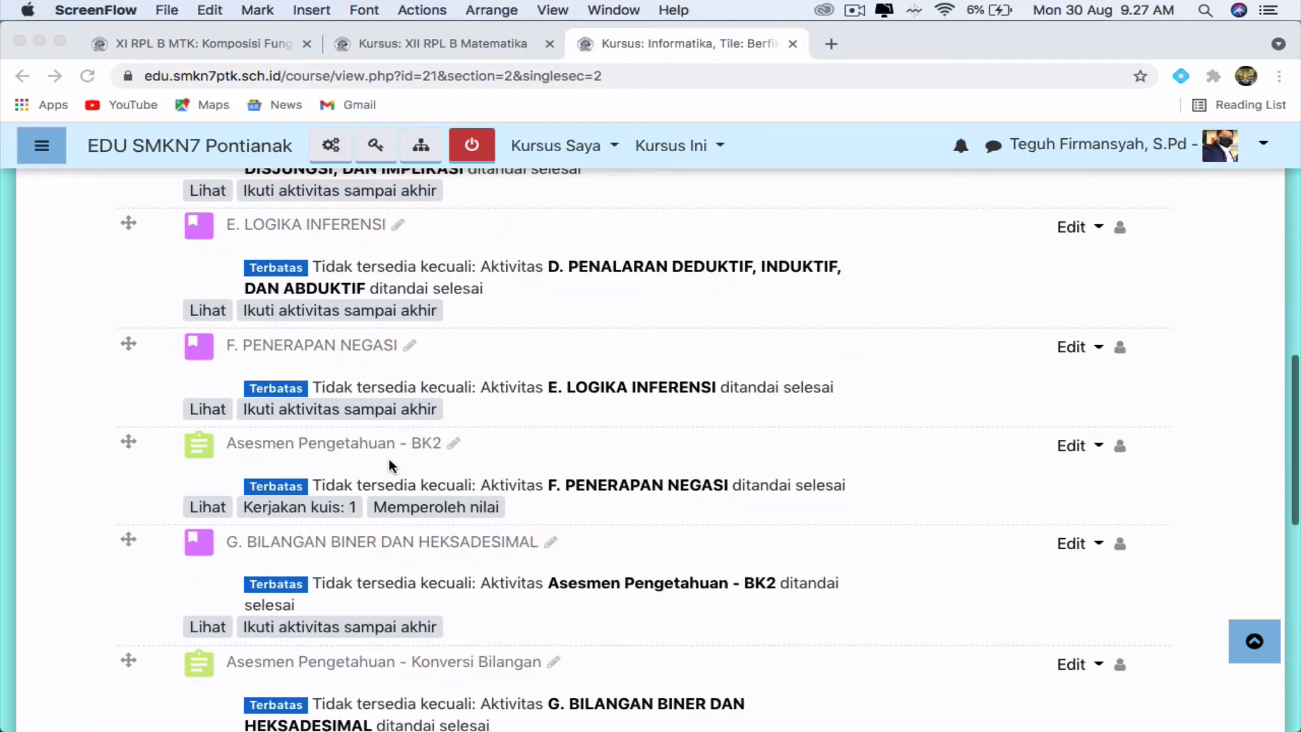
left_click(332, 446)
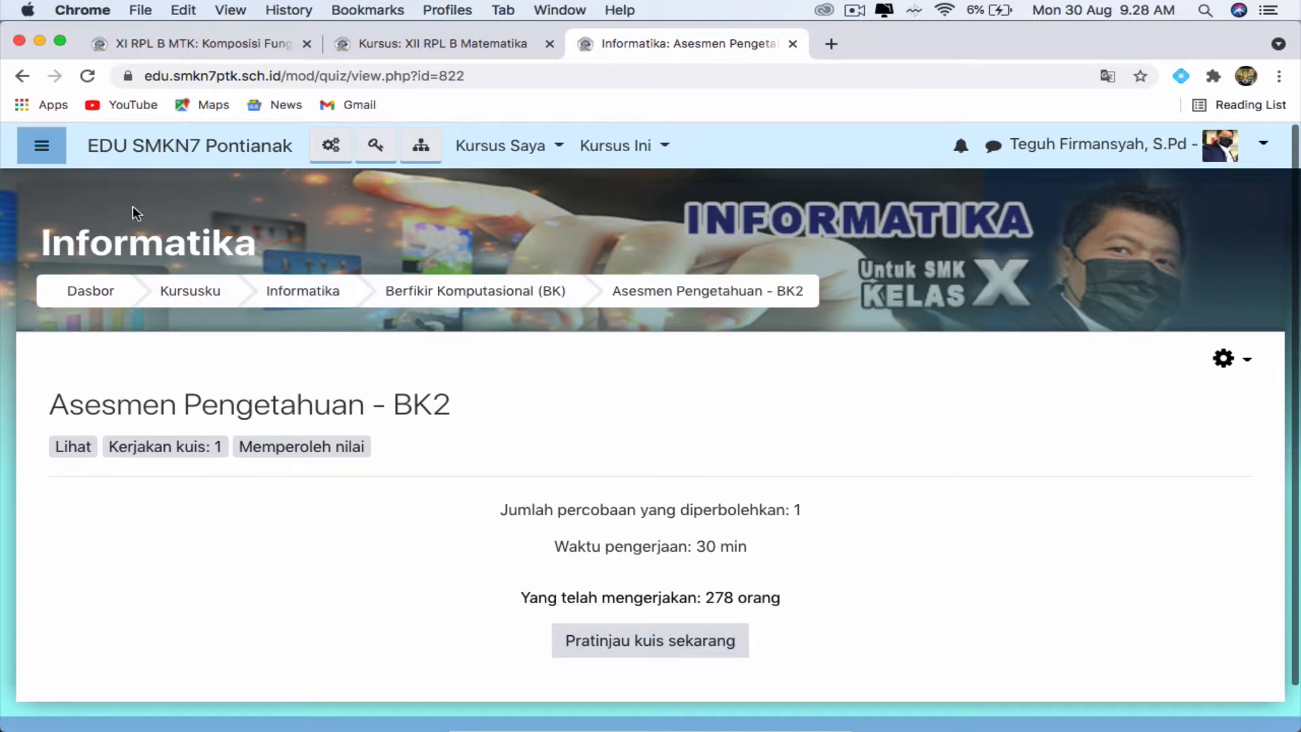
Switch to the XII RPL B Matematika course and look through the activities in its Limit Fungsi Aljabar section.
left_click(431, 41)
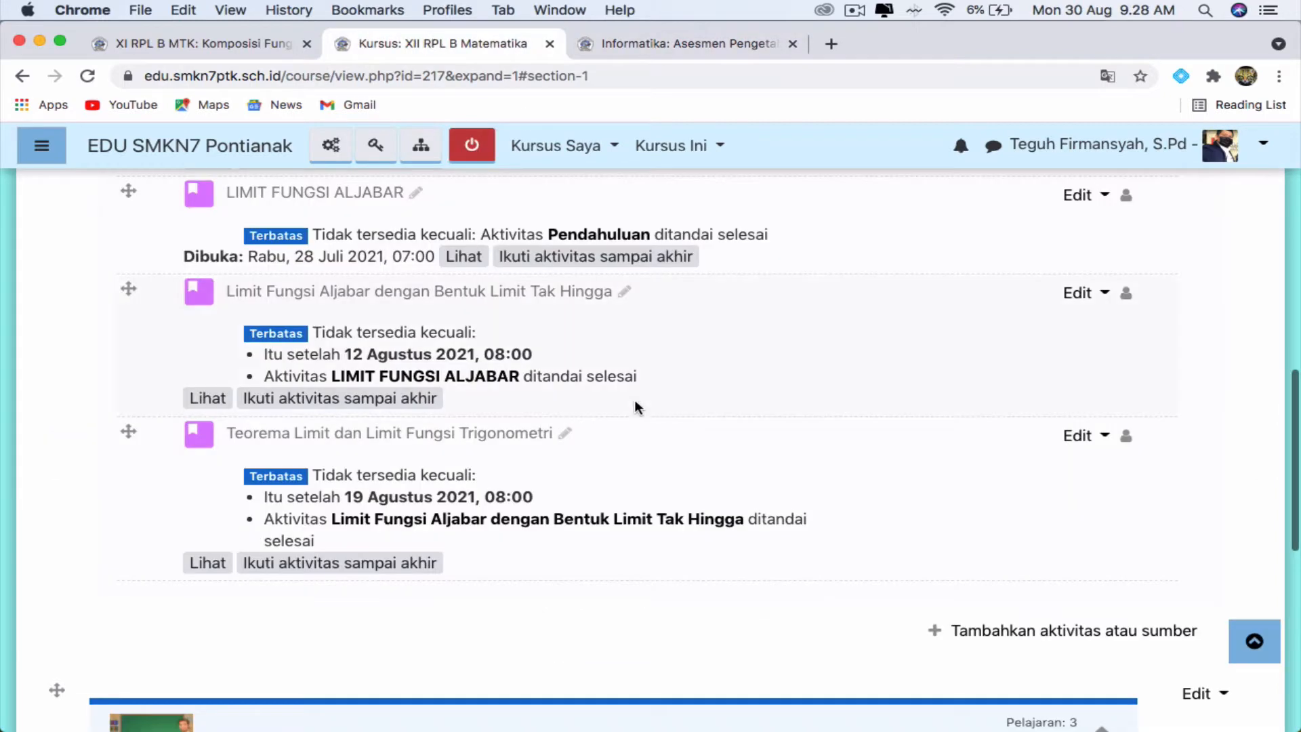
scroll(635, 407, "up", 3)
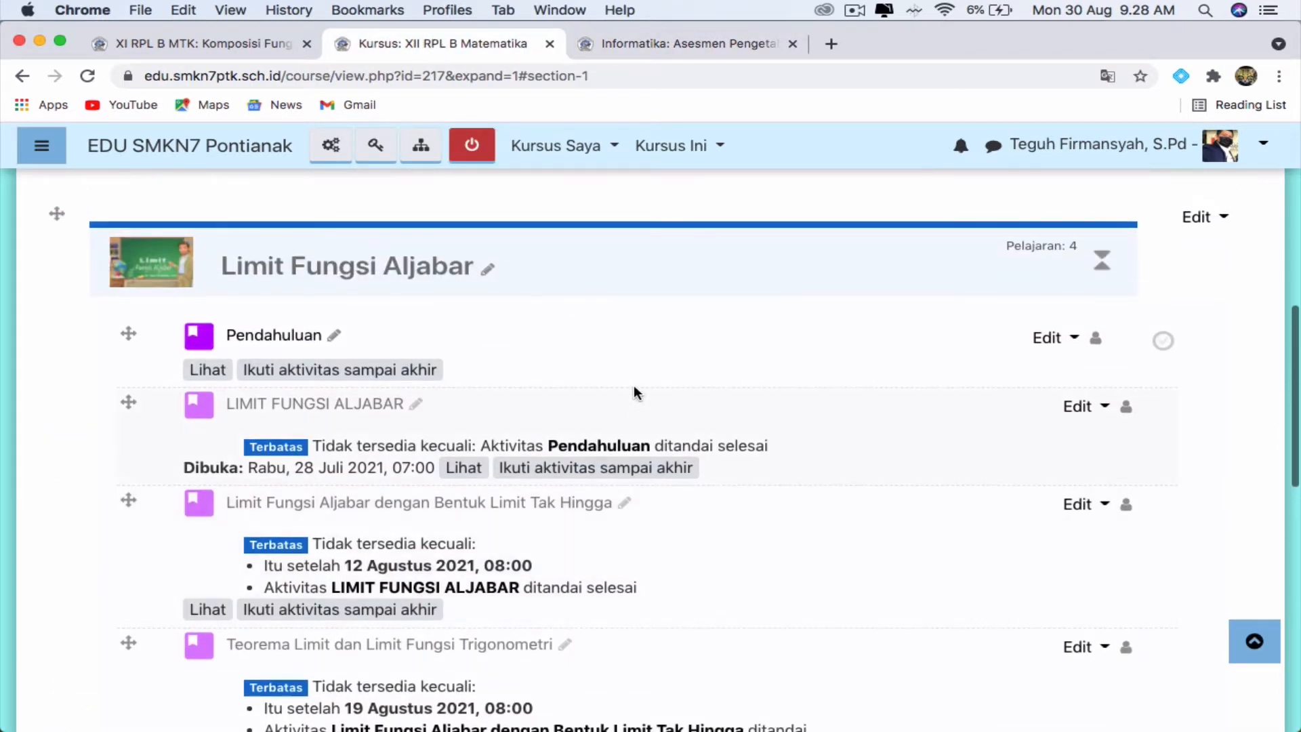
scroll(569, 492, "down", 2)
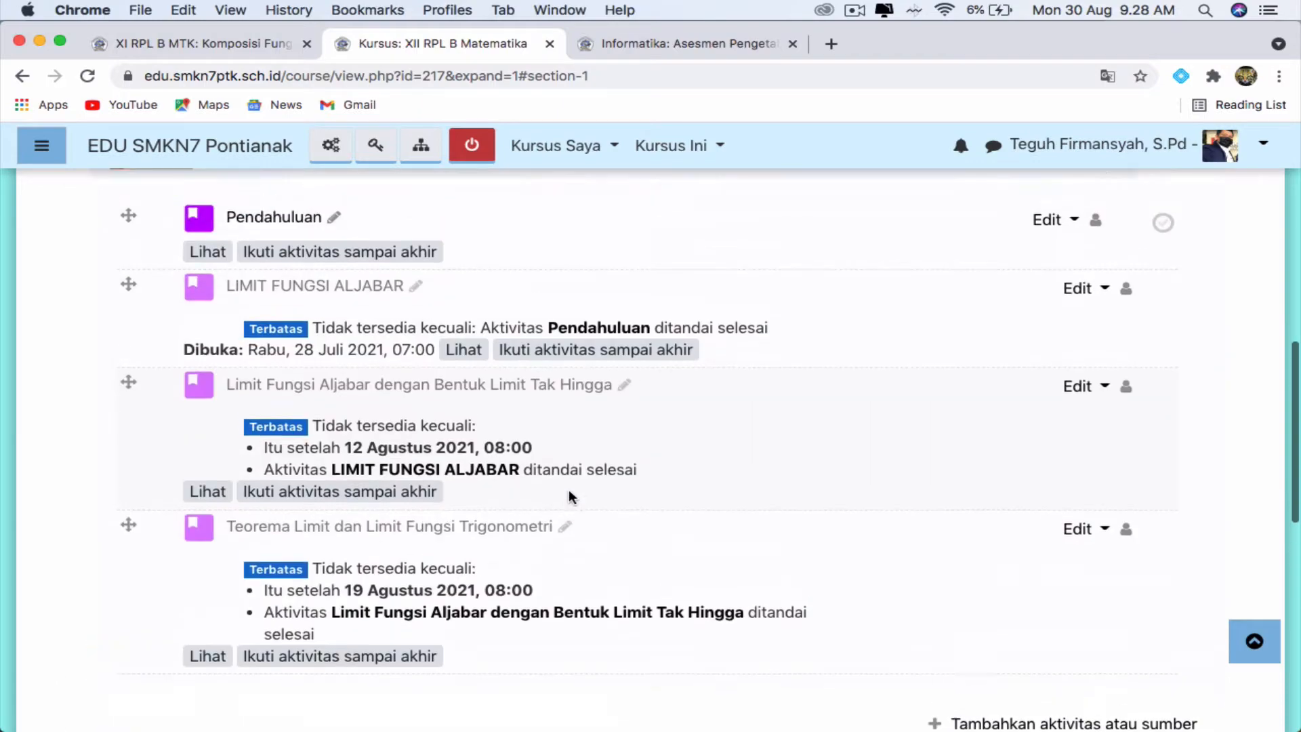
scroll(569, 492, "up", 3)
scroll(568, 490, "down", 2)
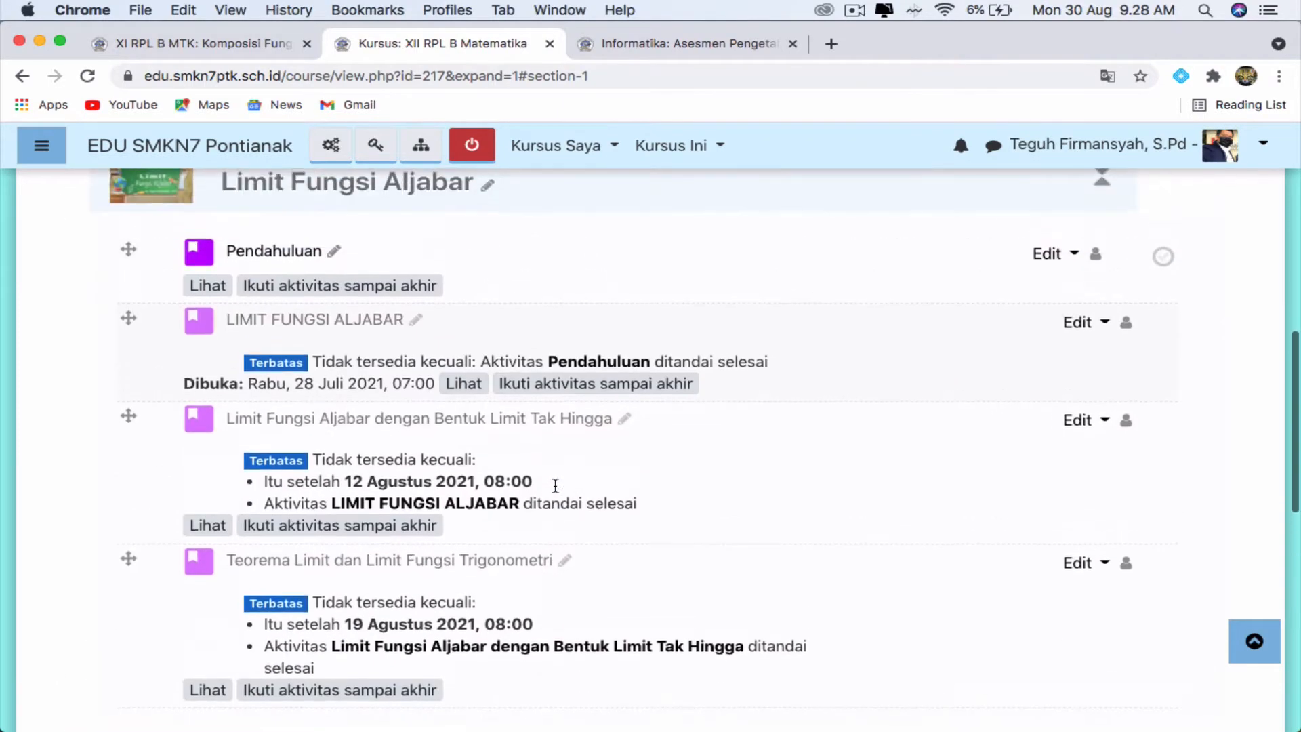
scroll(555, 485, "up", 1)
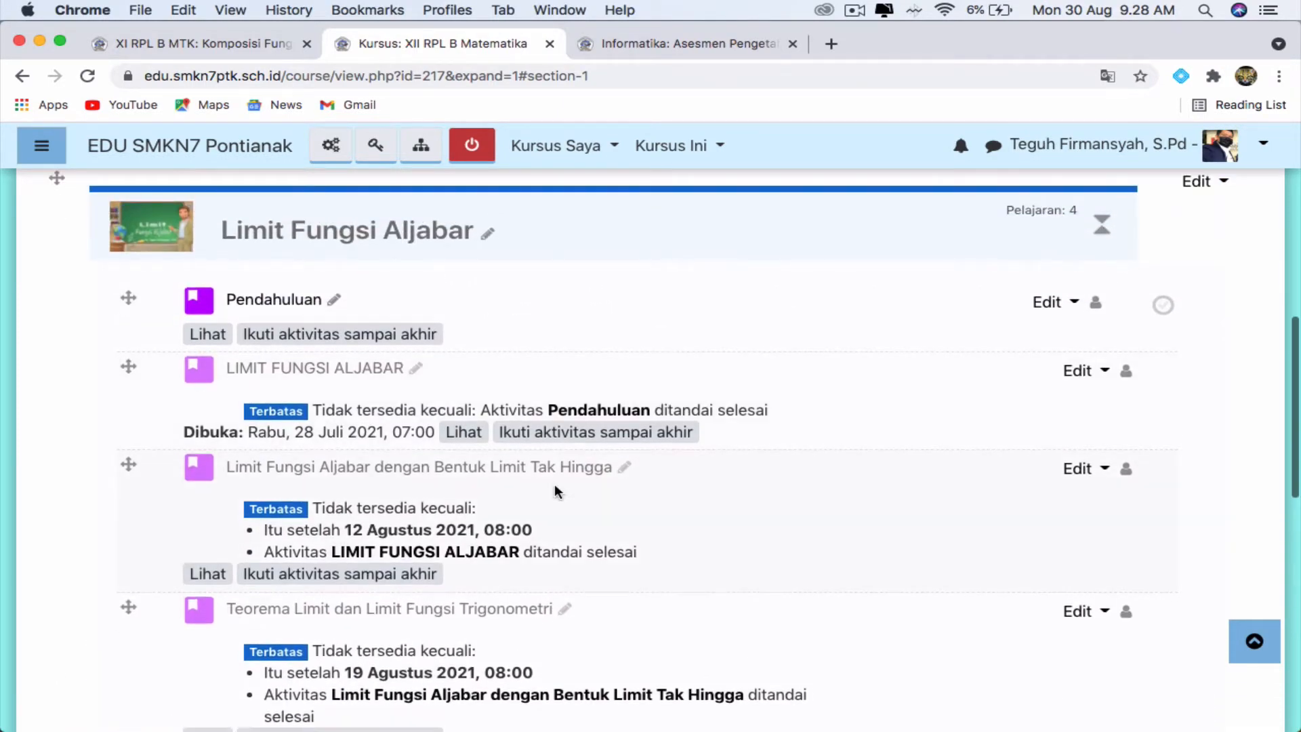
scroll(554, 484, "down", 3)
scroll(554, 484, "up", 3)
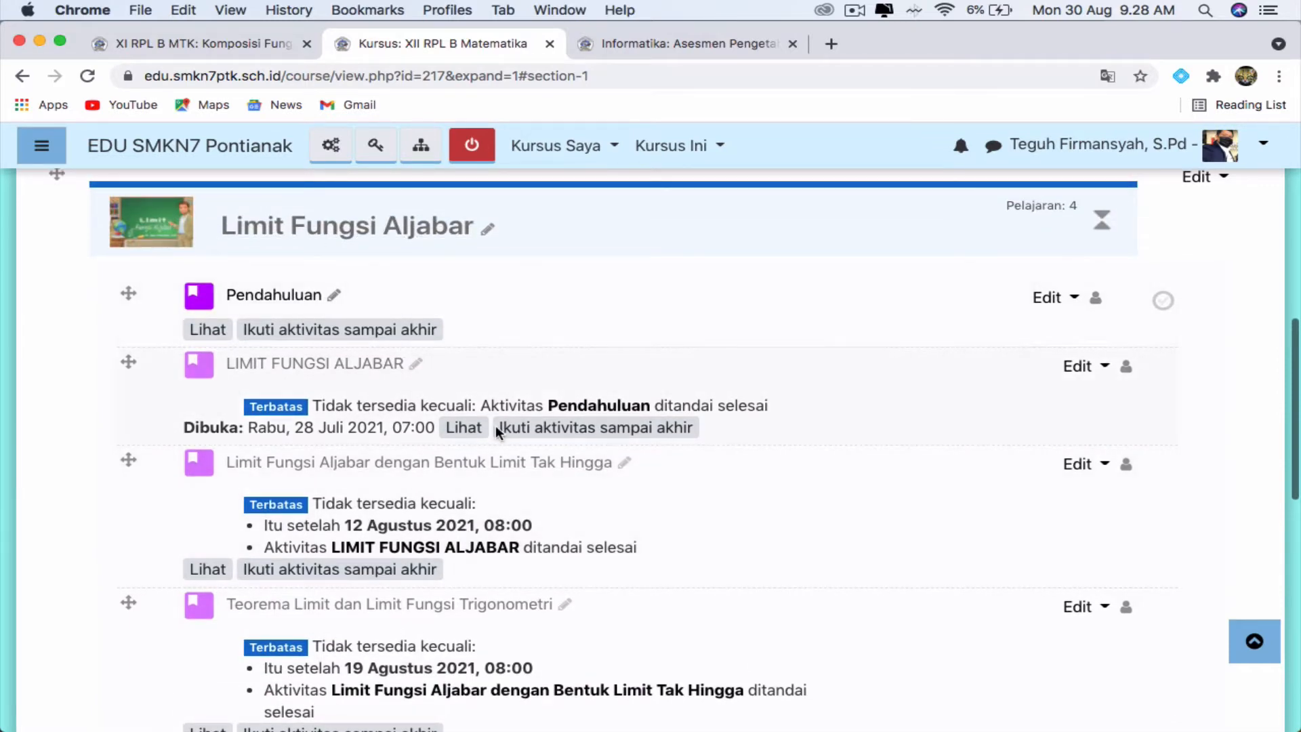
Open the question import page for the XII RPL B Matematika course and select Aiken format as the file format.
left_click(331, 149)
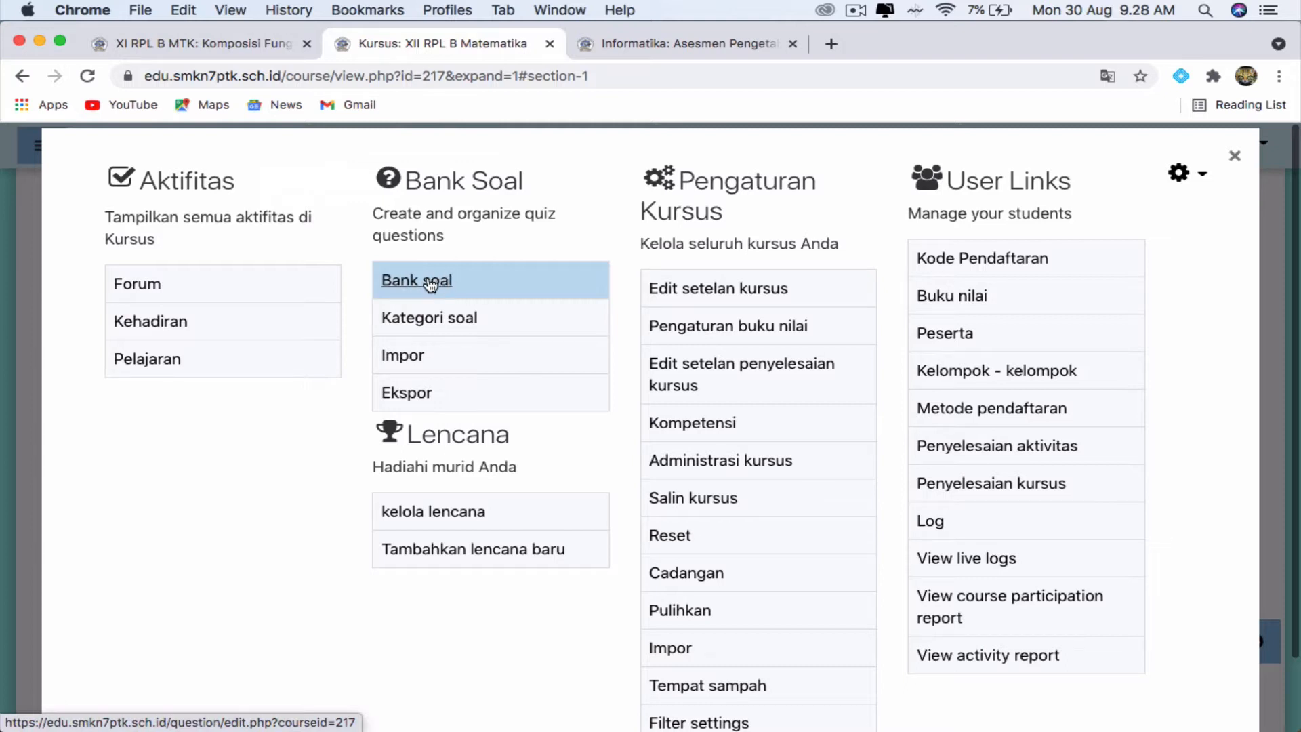
left_click(410, 364)
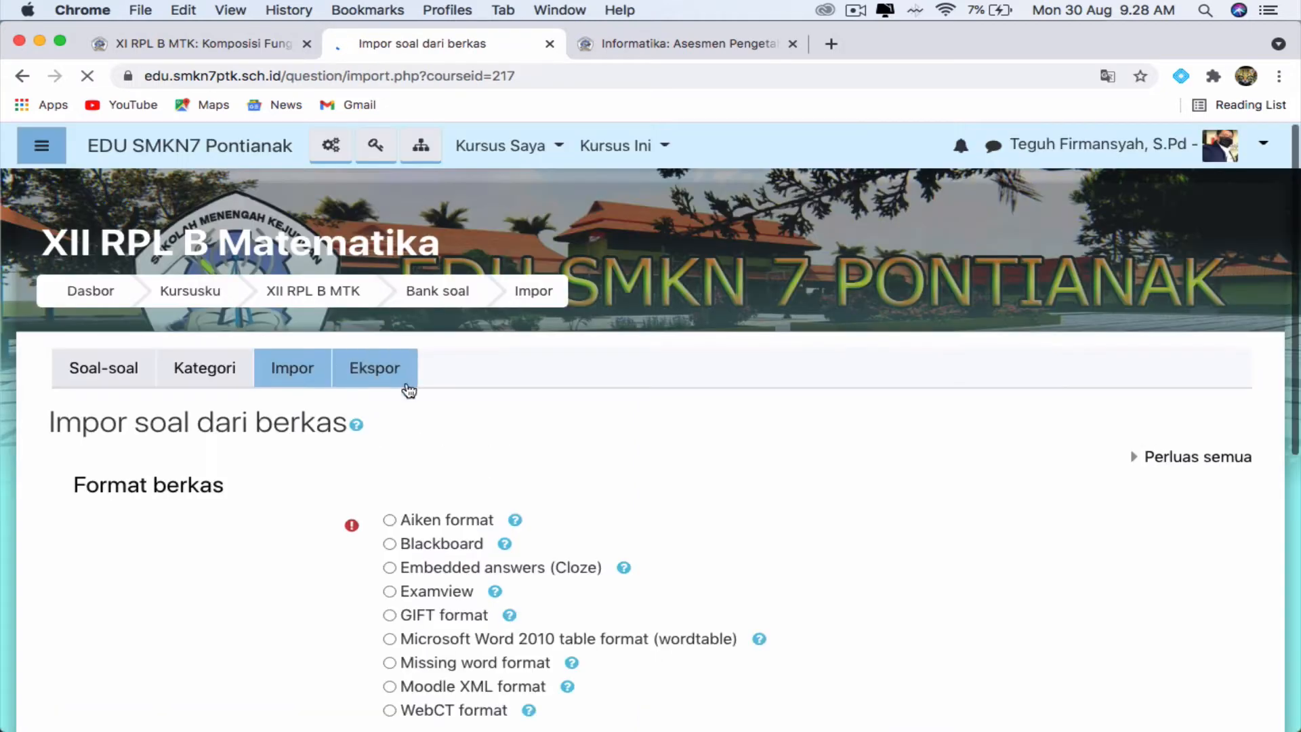
scroll(576, 408, "down", 5)
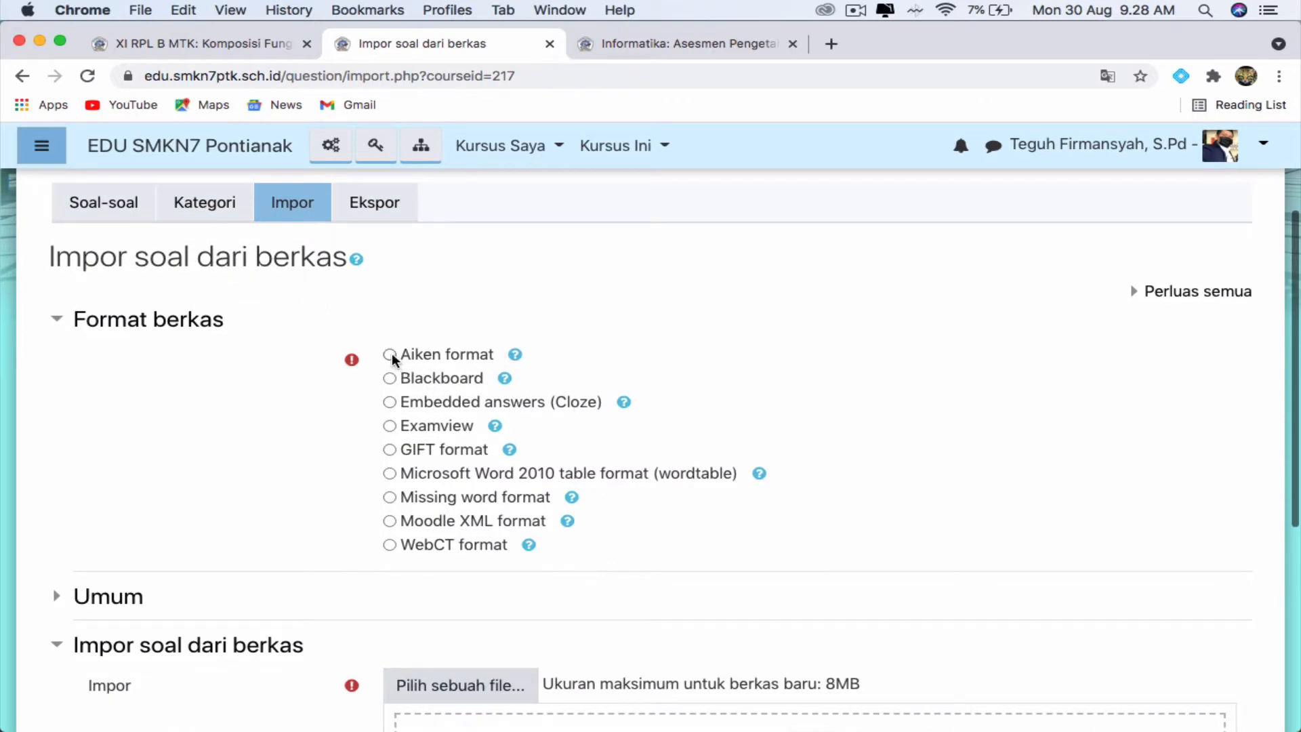
left_click(390, 356)
scroll(690, 382, "down", 5)
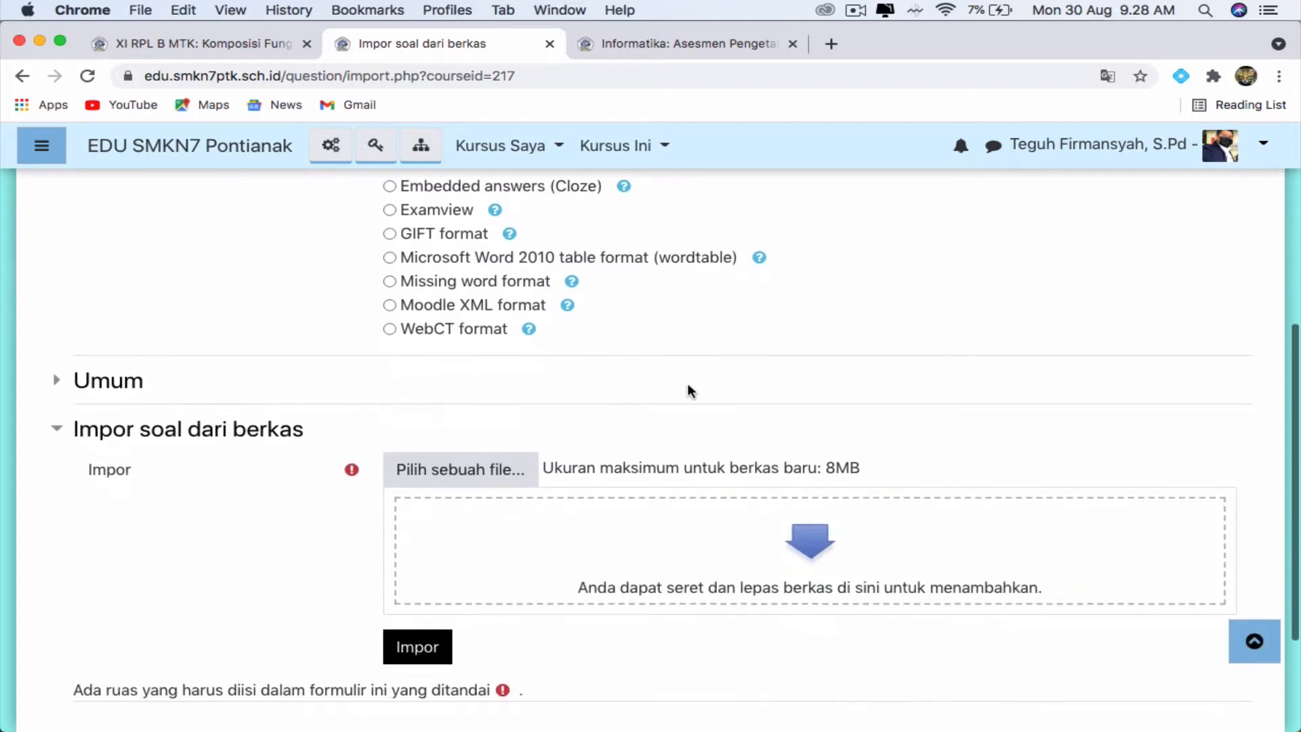
scroll(782, 288, "up", 4)
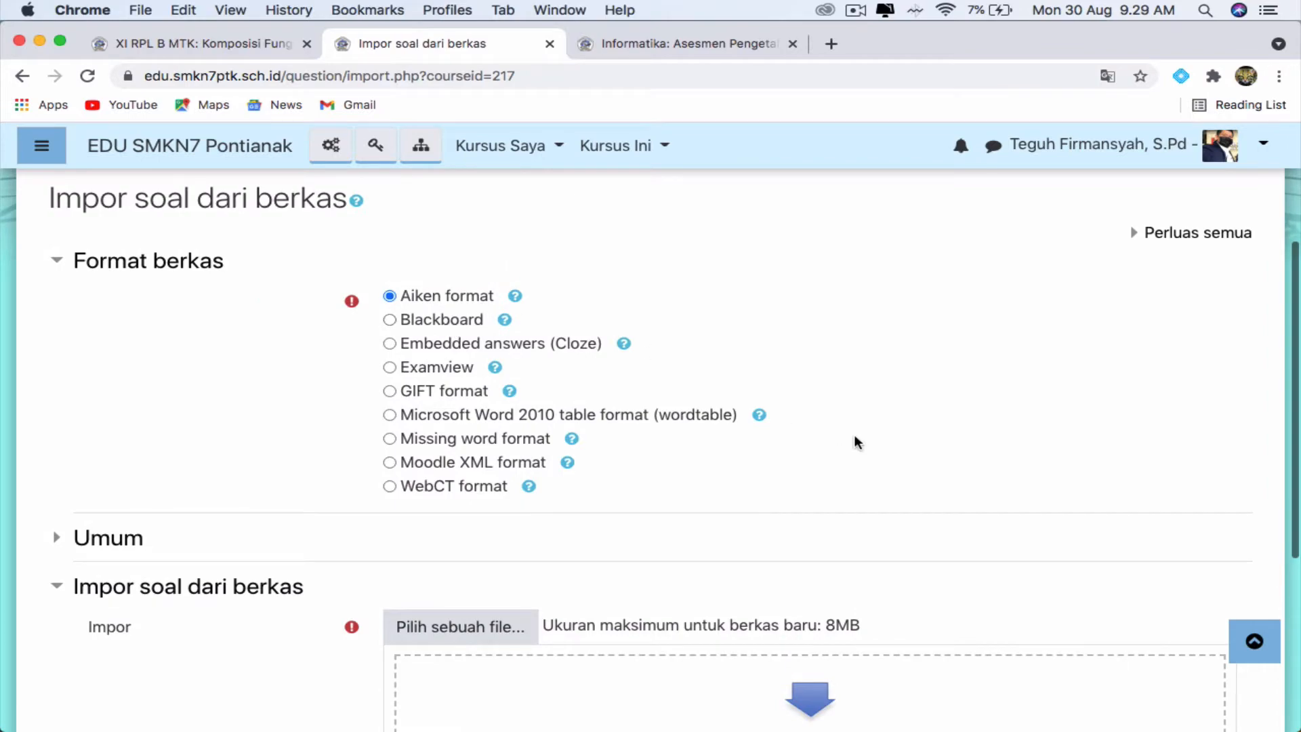
Switch to the Word document of limit questions and examine the first question, its options and its ANSWER line.
key("ctrl+Up")
left_click(413, 297)
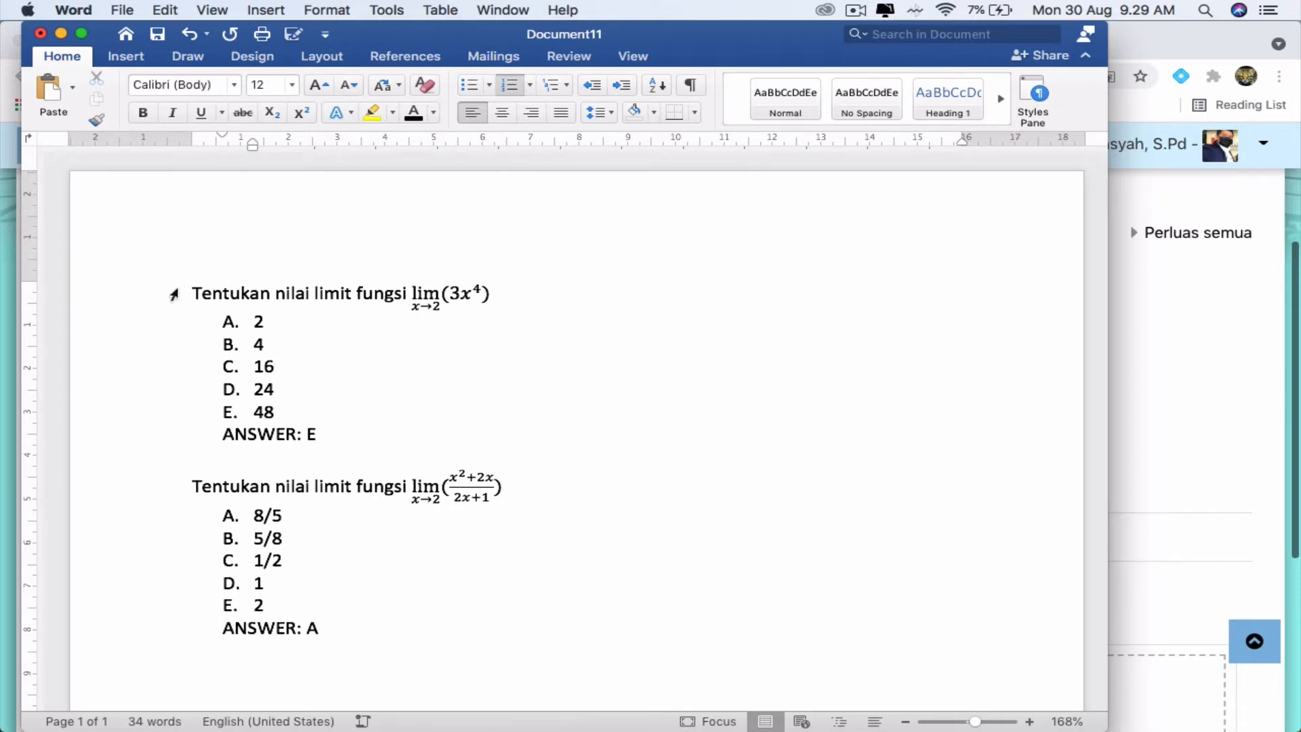
left_click(194, 291)
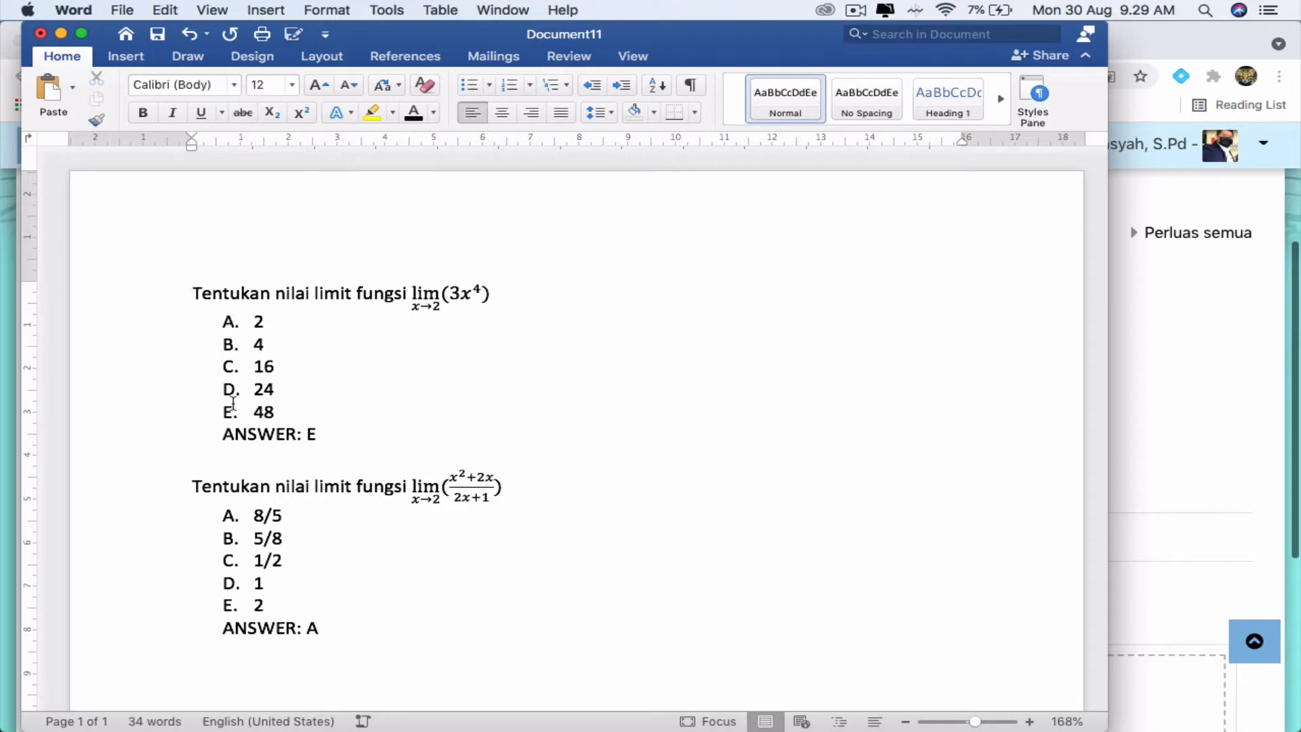
left_click(313, 435)
left_click(499, 299)
left_click(601, 372)
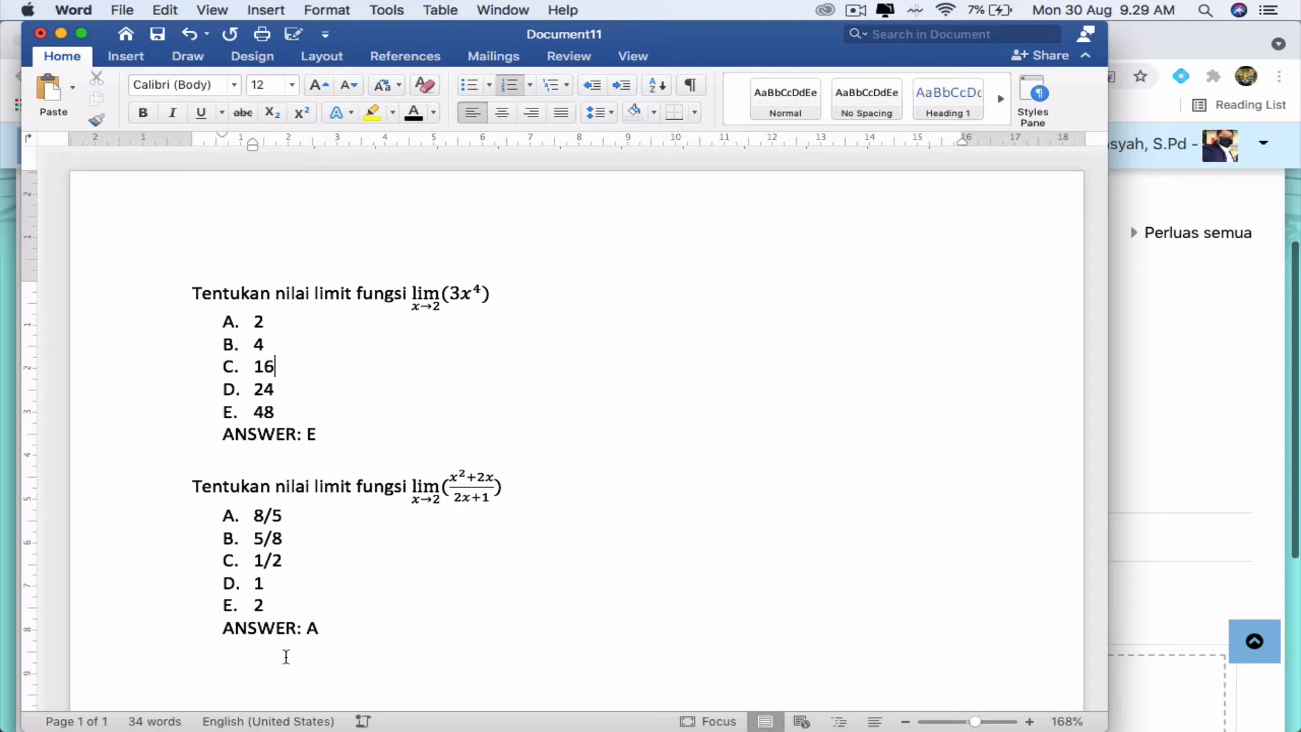
Examine the second limit question and the blank line separating it from the first one.
scroll(375, 644, "down", 2)
scroll(374, 611, "up", 3)
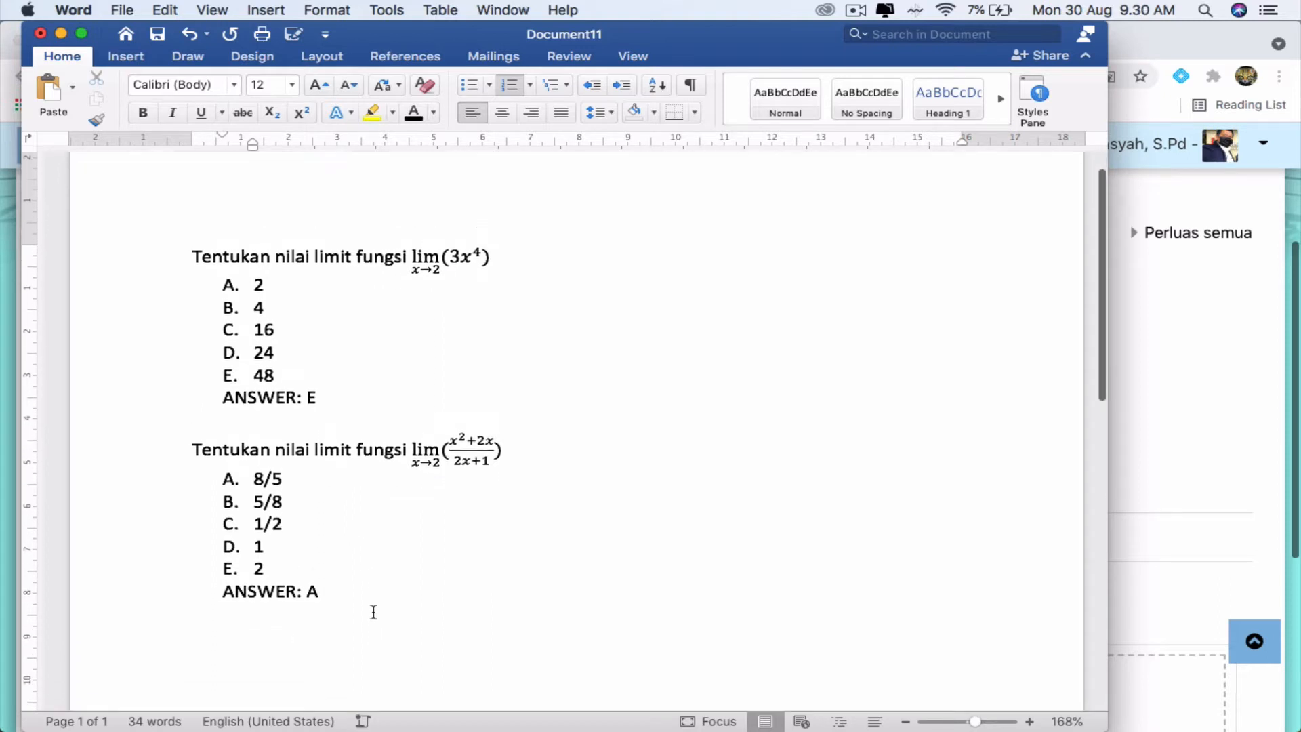
scroll(373, 612, "down", 4)
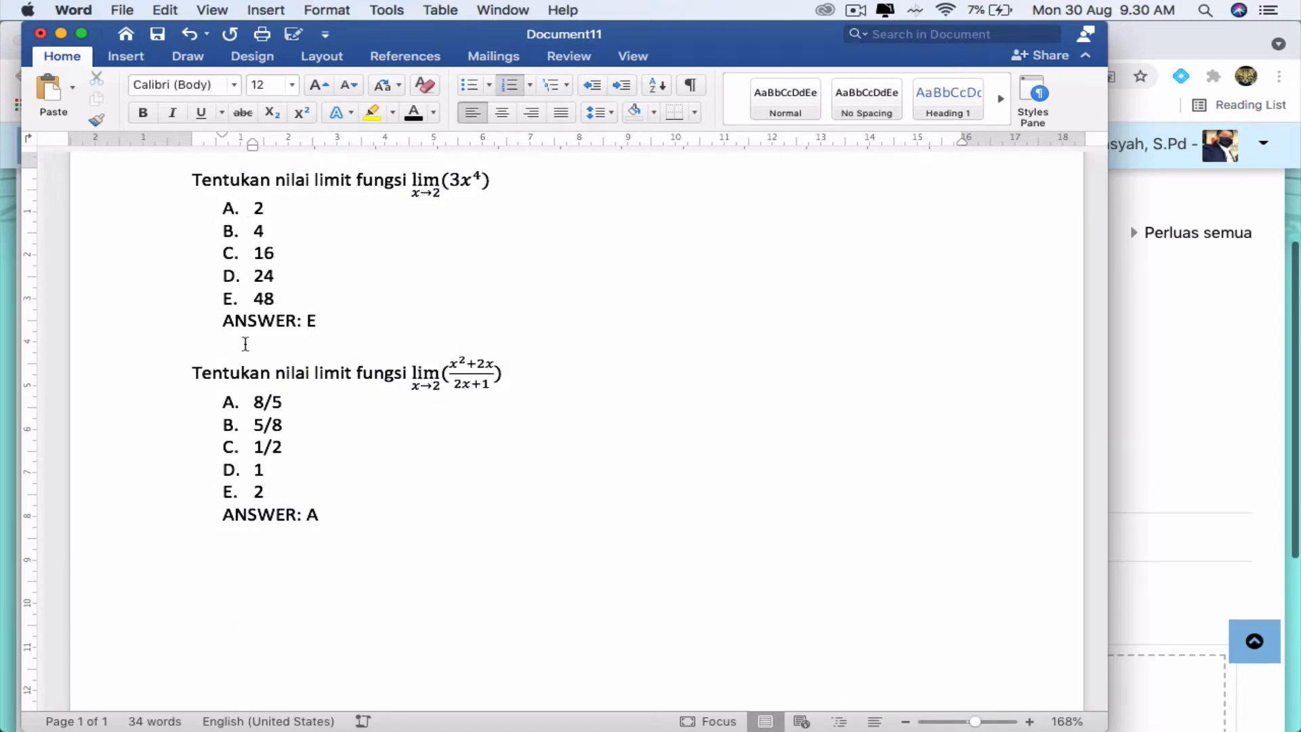
left_click(167, 350)
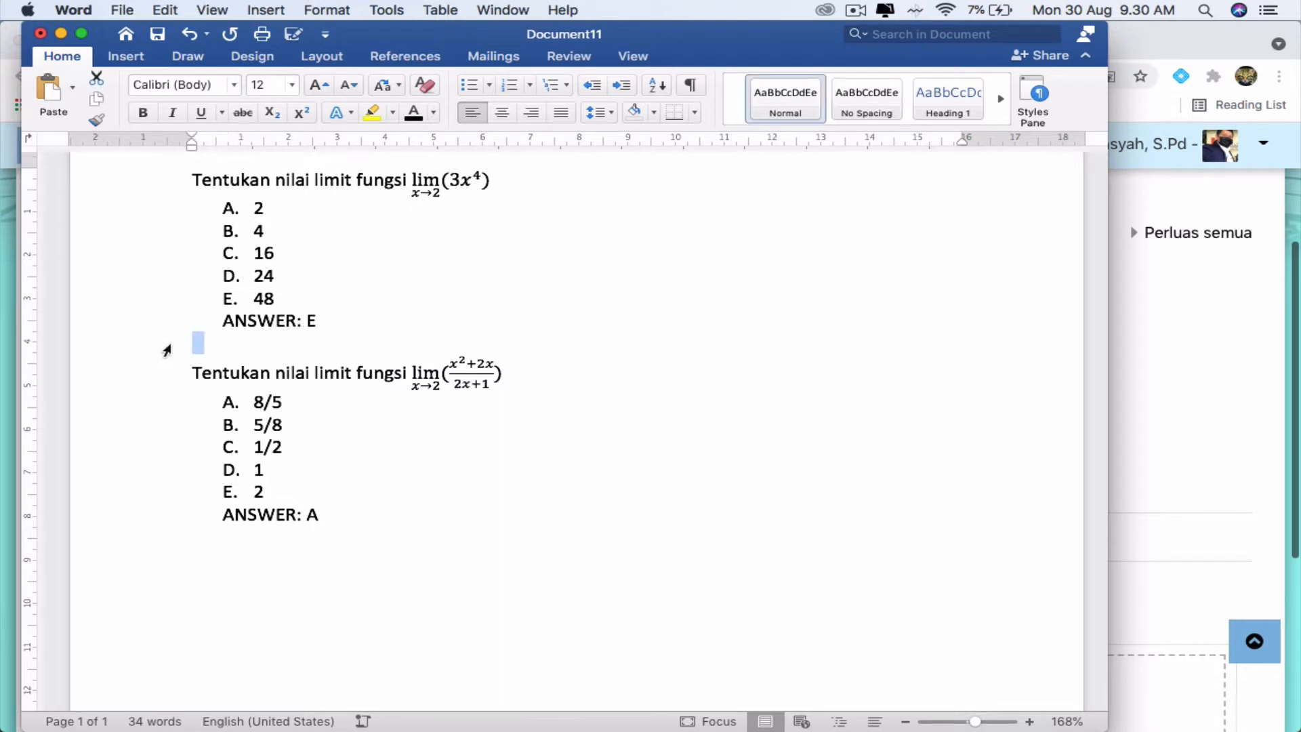
left_click(235, 344)
left_click(212, 373)
Start saving the document and choose the Bank Soal folder within 00 Perangkat SMK-PK on the Cloudy Ok drive.
left_click(123, 11)
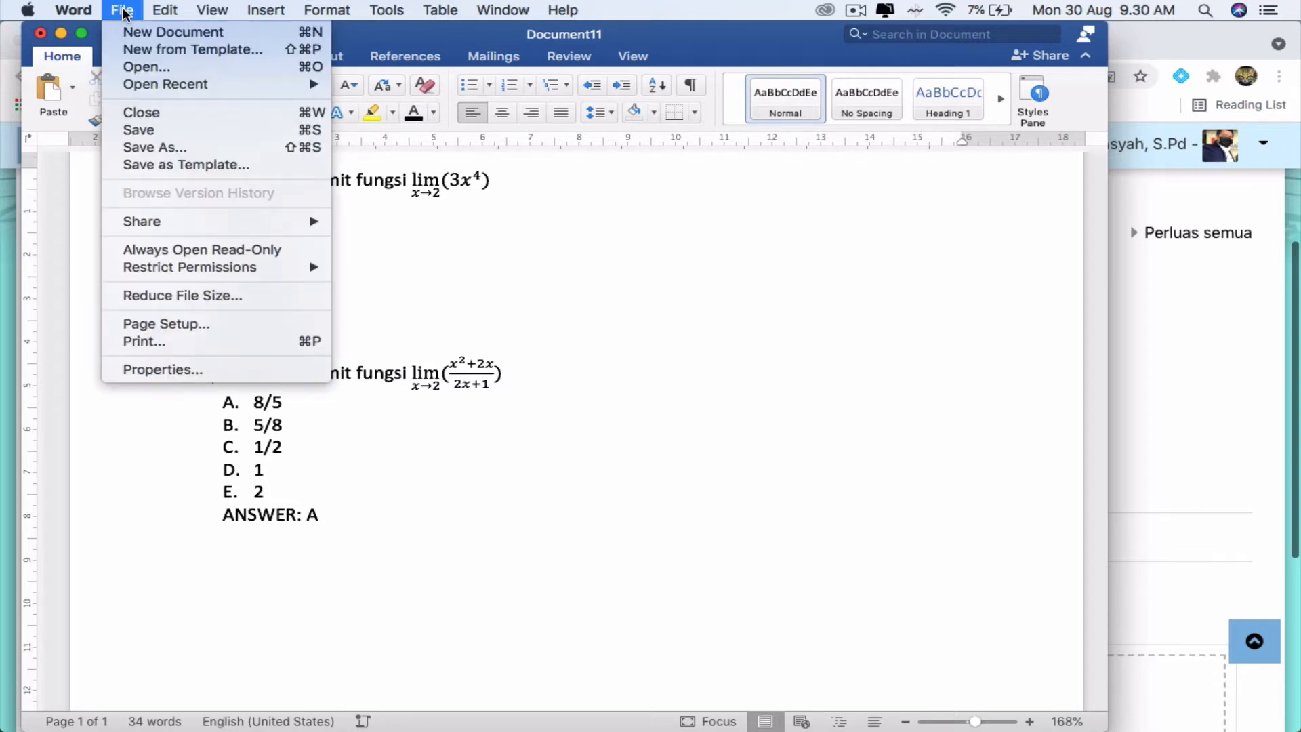
left_click(193, 133)
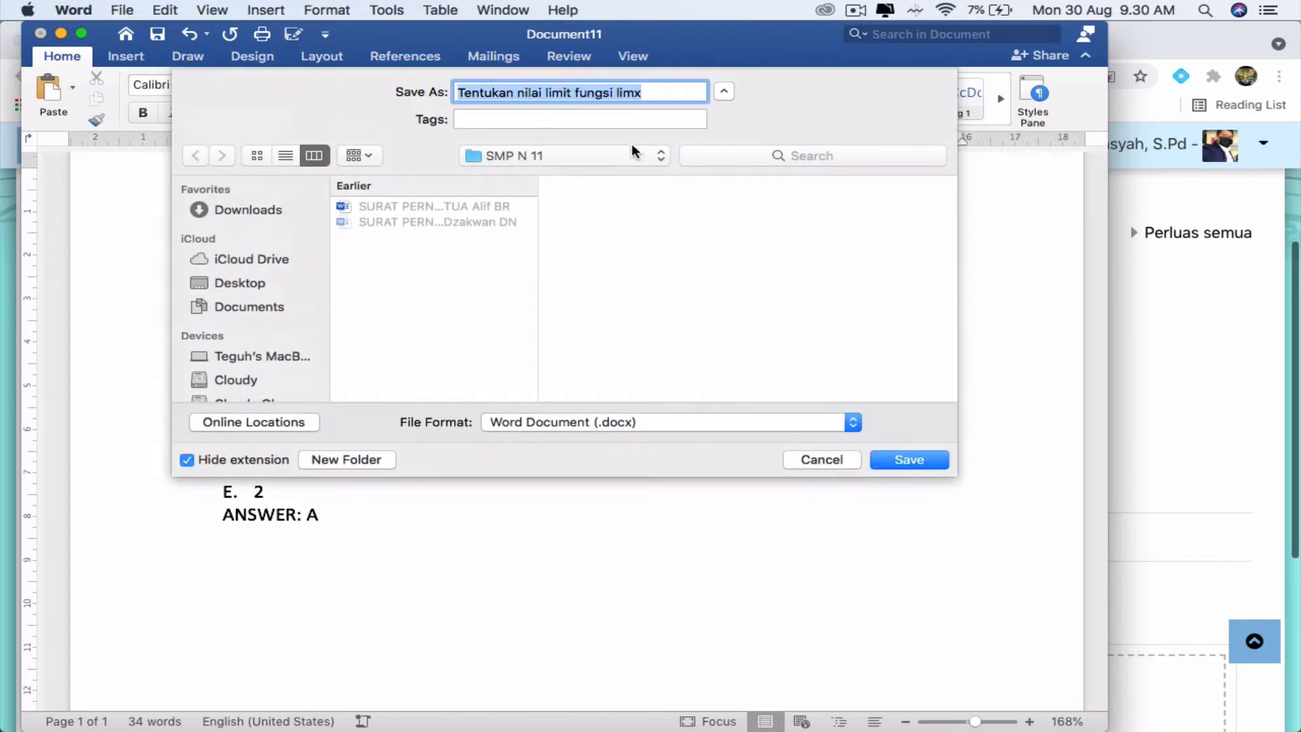
left_click(630, 157)
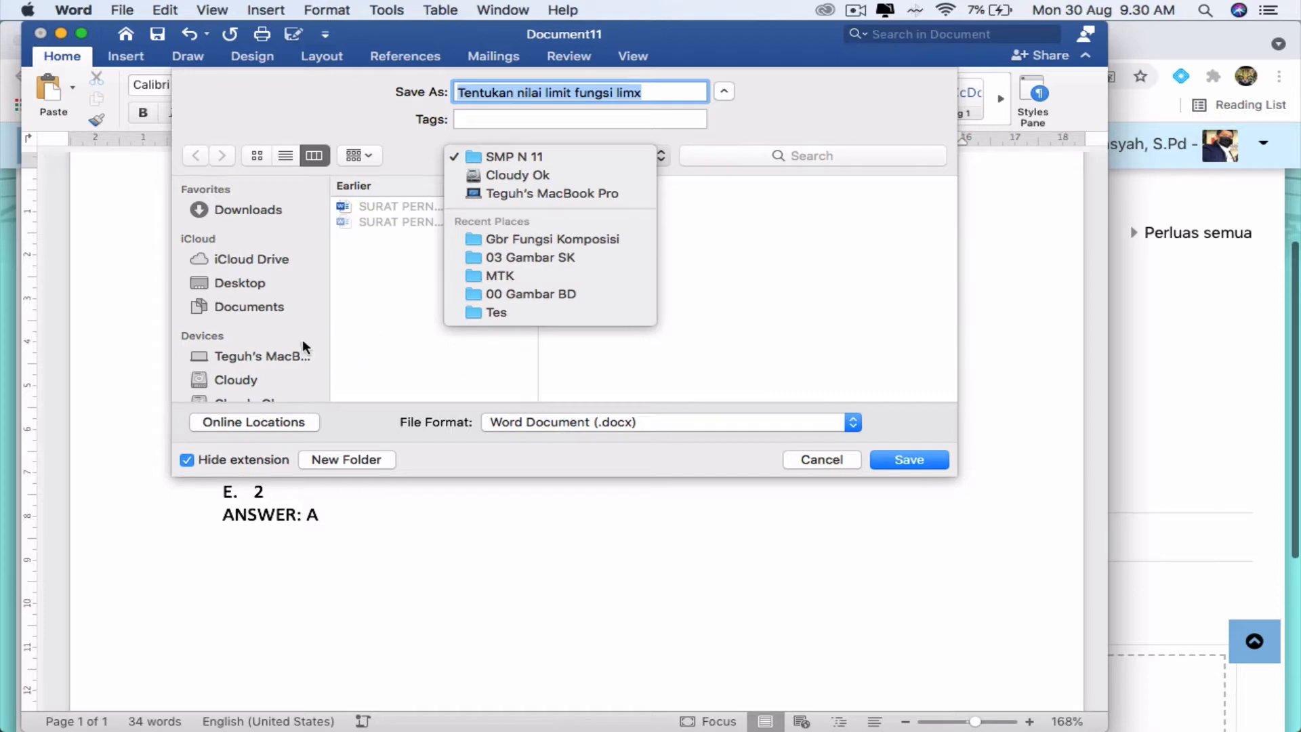
left_click(319, 329)
scroll(281, 390, "down", 2)
left_click(255, 353)
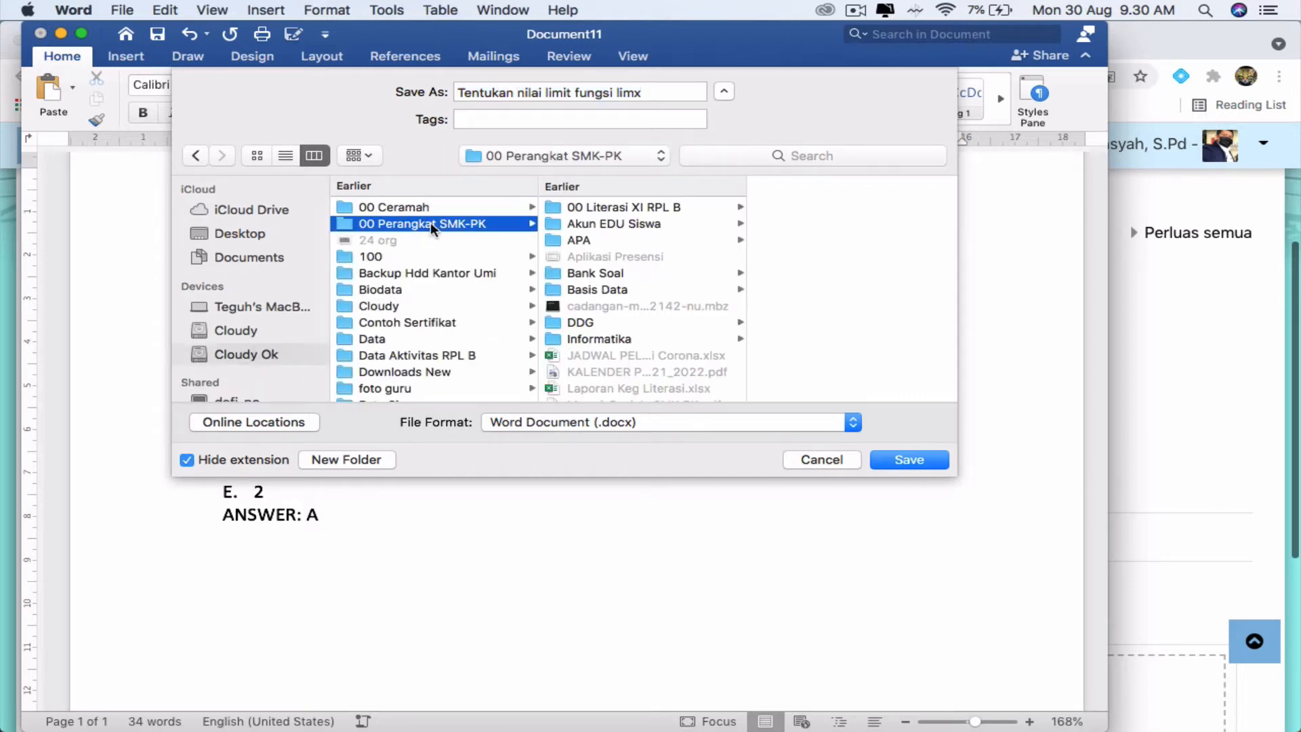
left_click(430, 223)
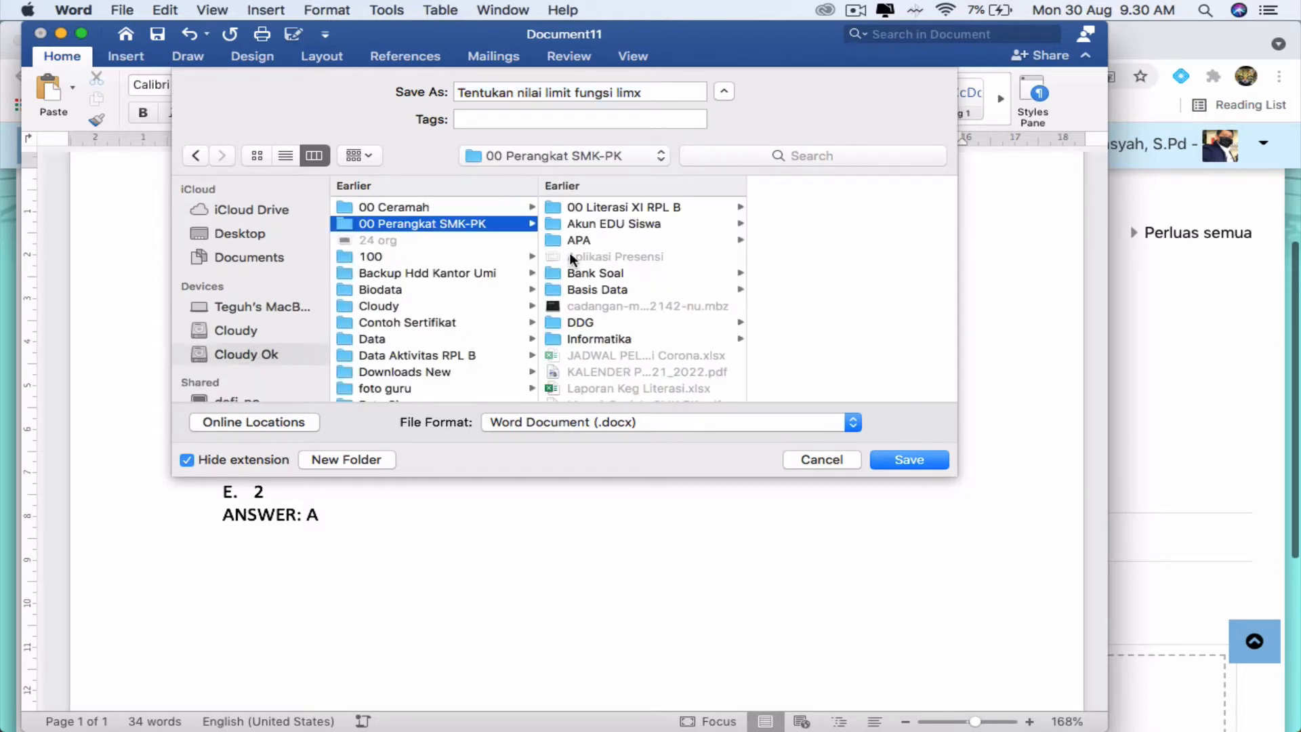
left_click(603, 273)
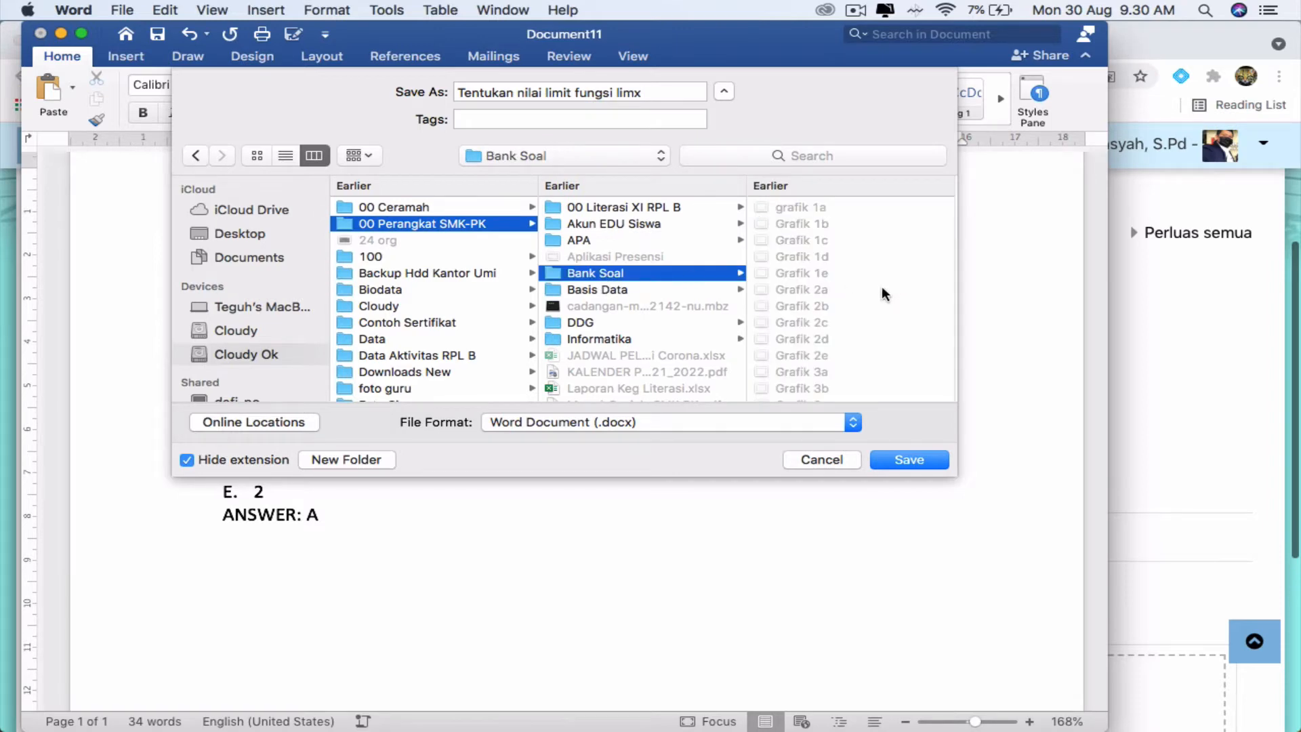
scroll(882, 290, "down", 5)
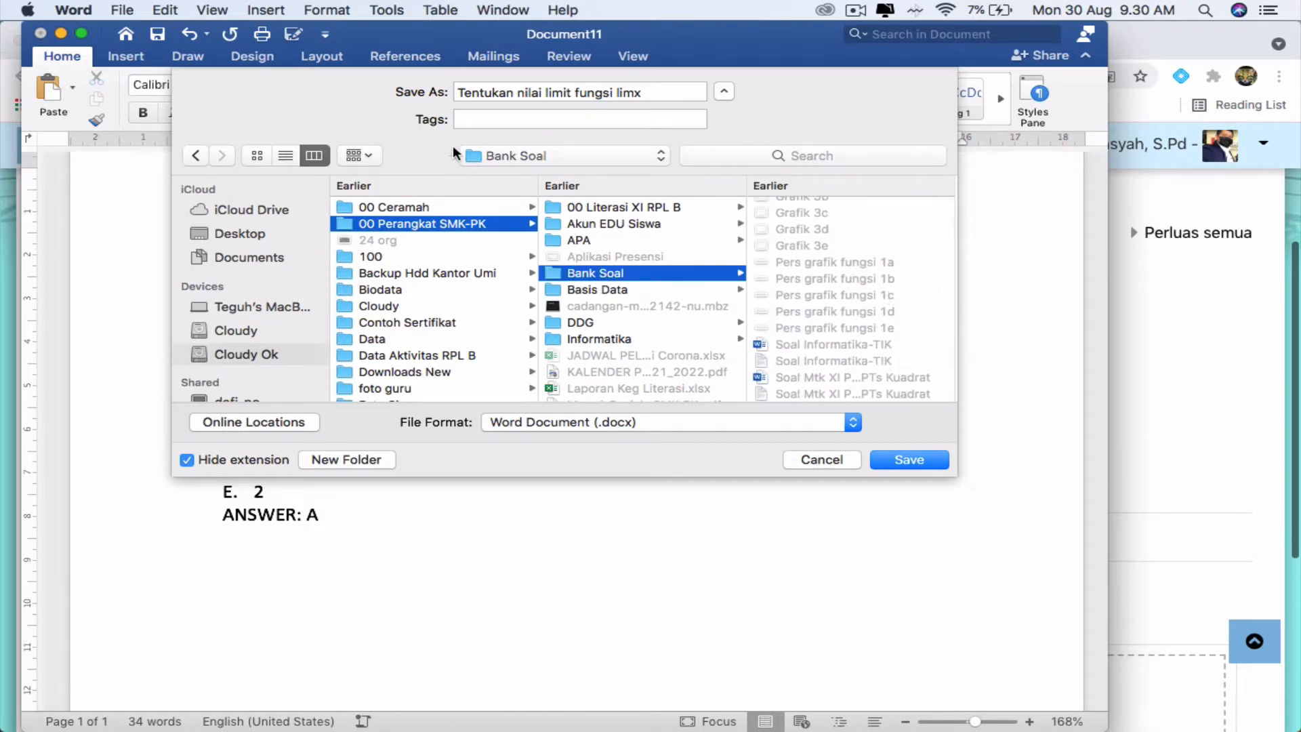
Set the file name to Soal limit fungsi.
left_click(462, 92)
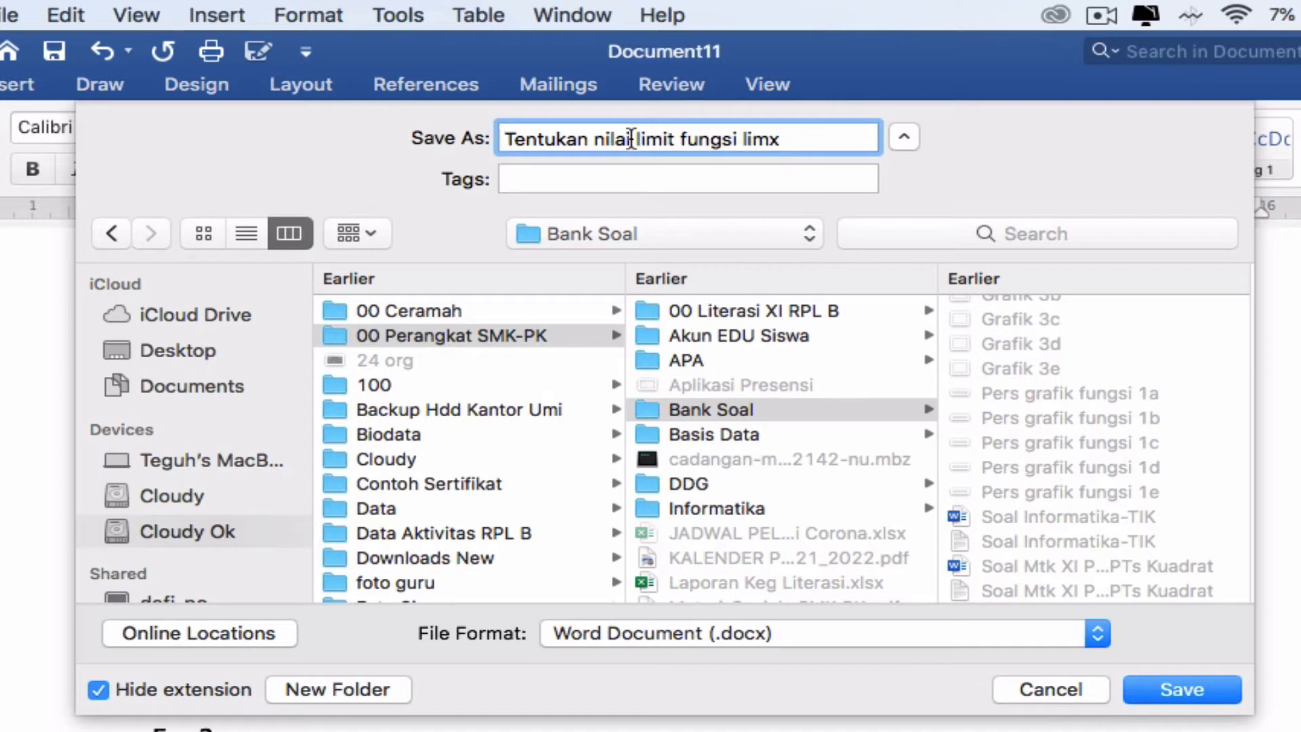
left_click_drag(635, 136, 434, 112)
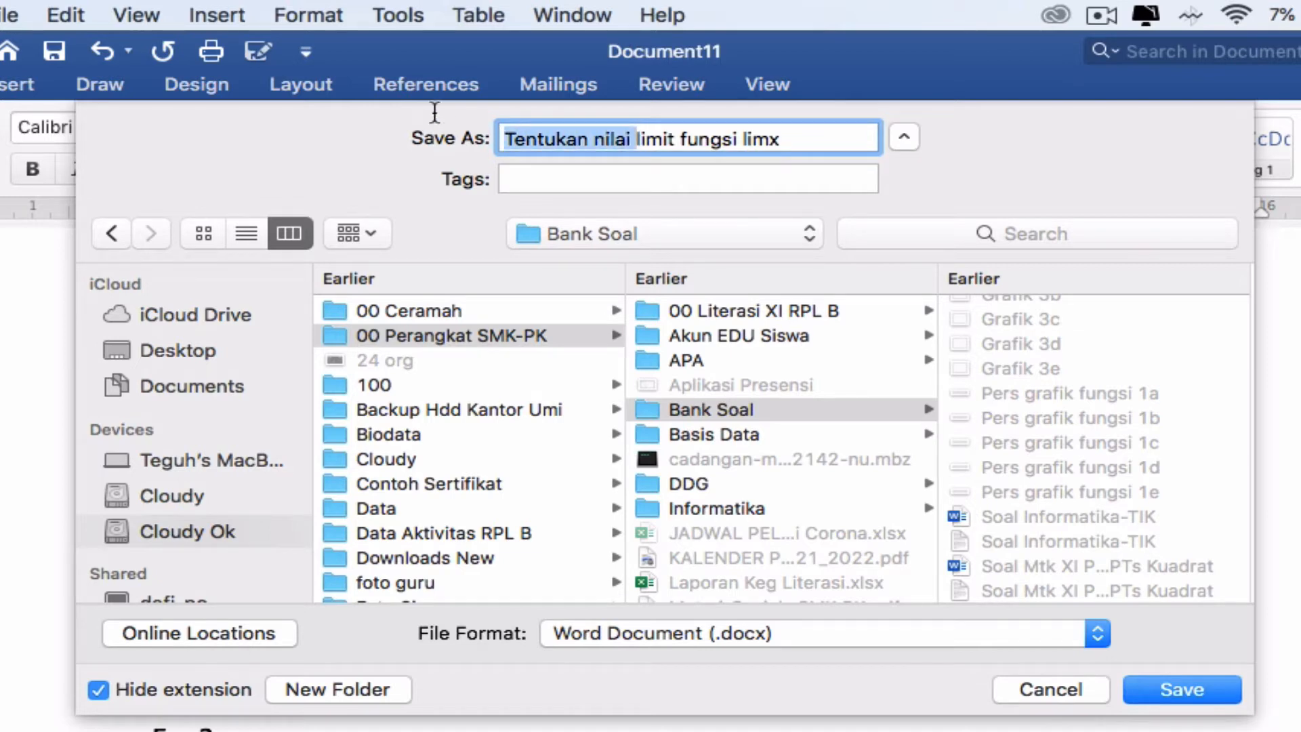
type("Soal")
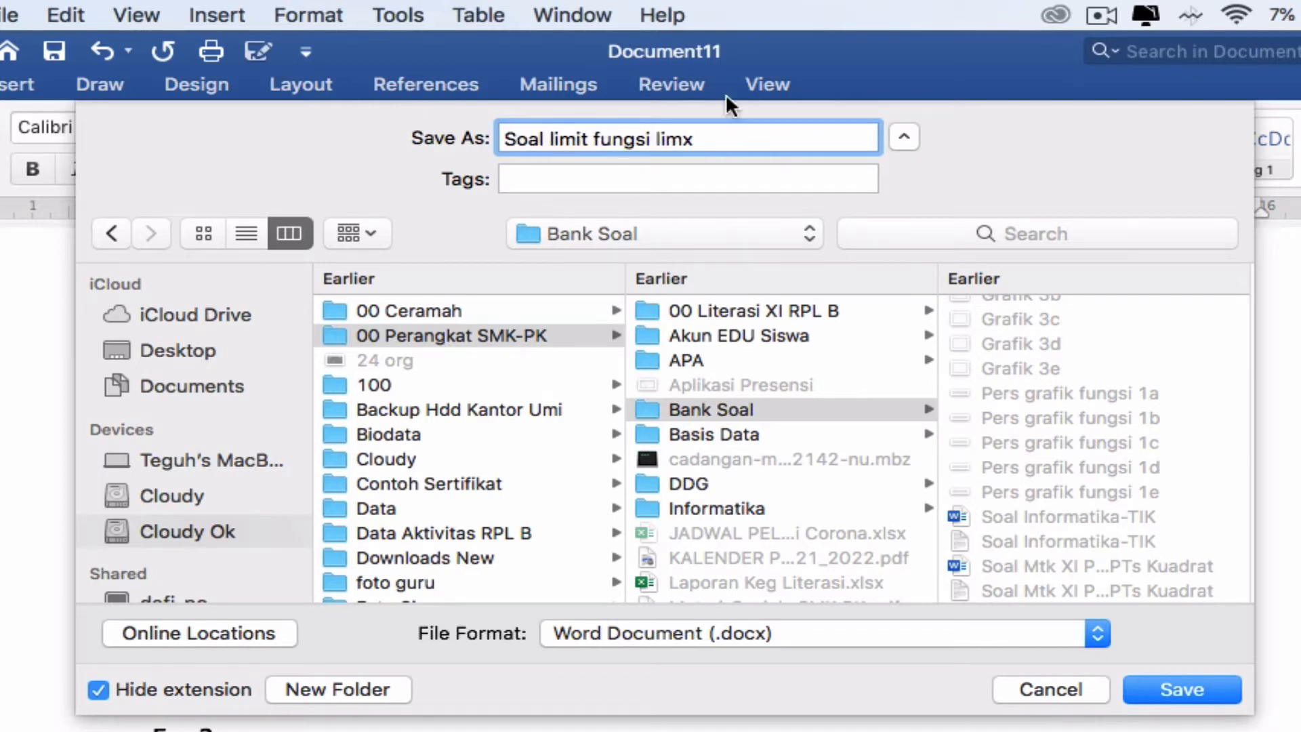
left_click(708, 133)
key("BackSpace")
key("BackSpace")
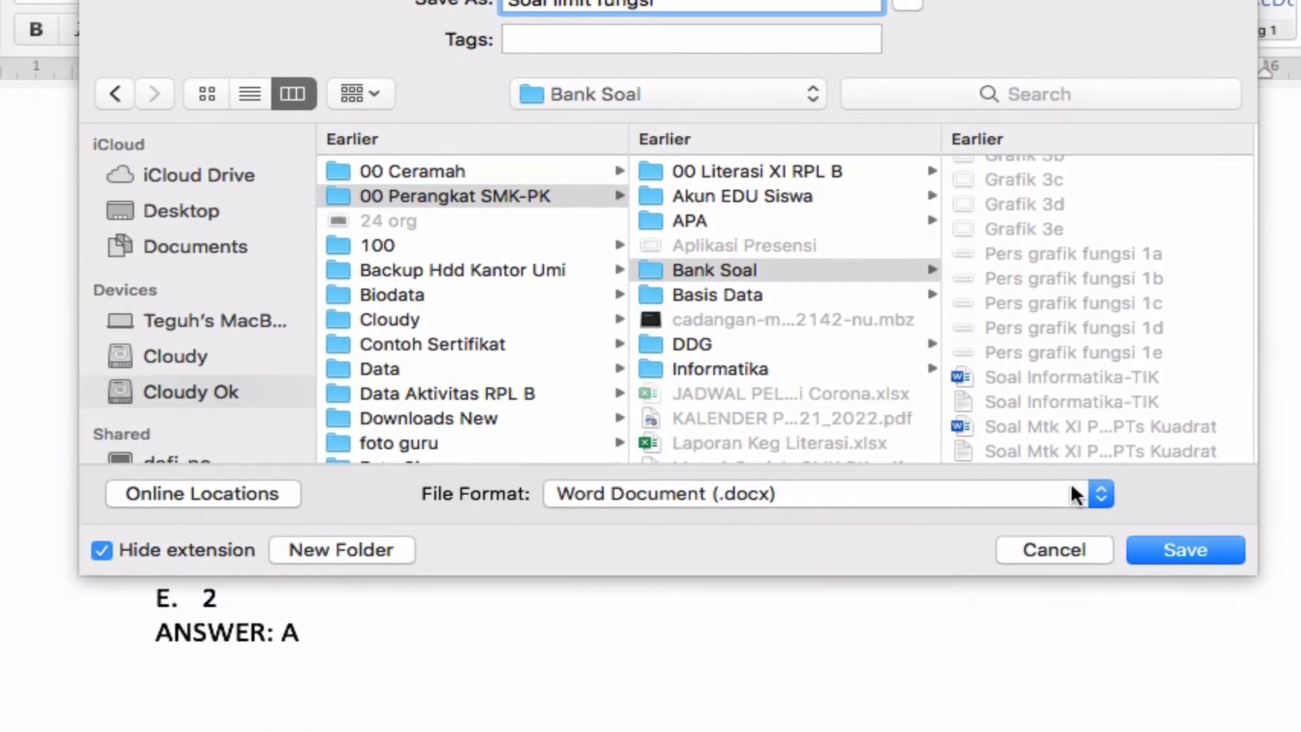
Set the file format to Plain Text (.txt) and save the document.
left_click(1077, 633)
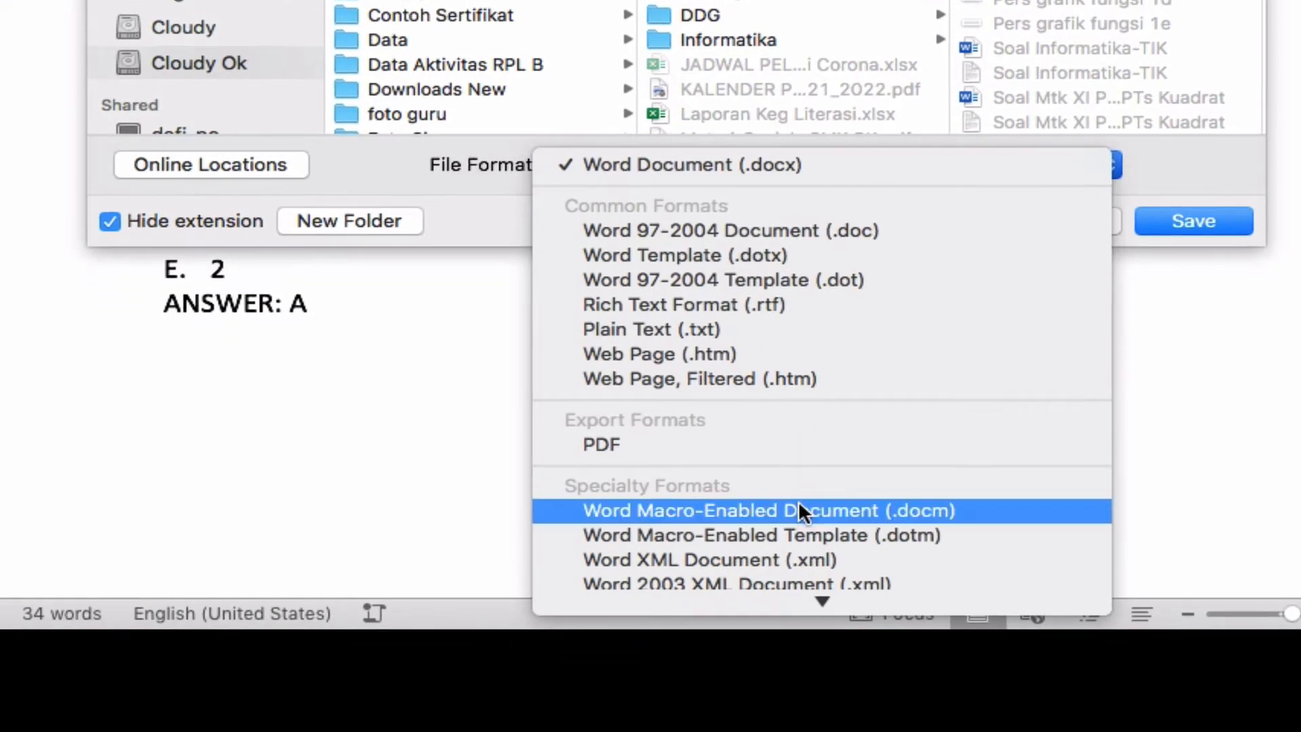
scroll(803, 530, "down", 2)
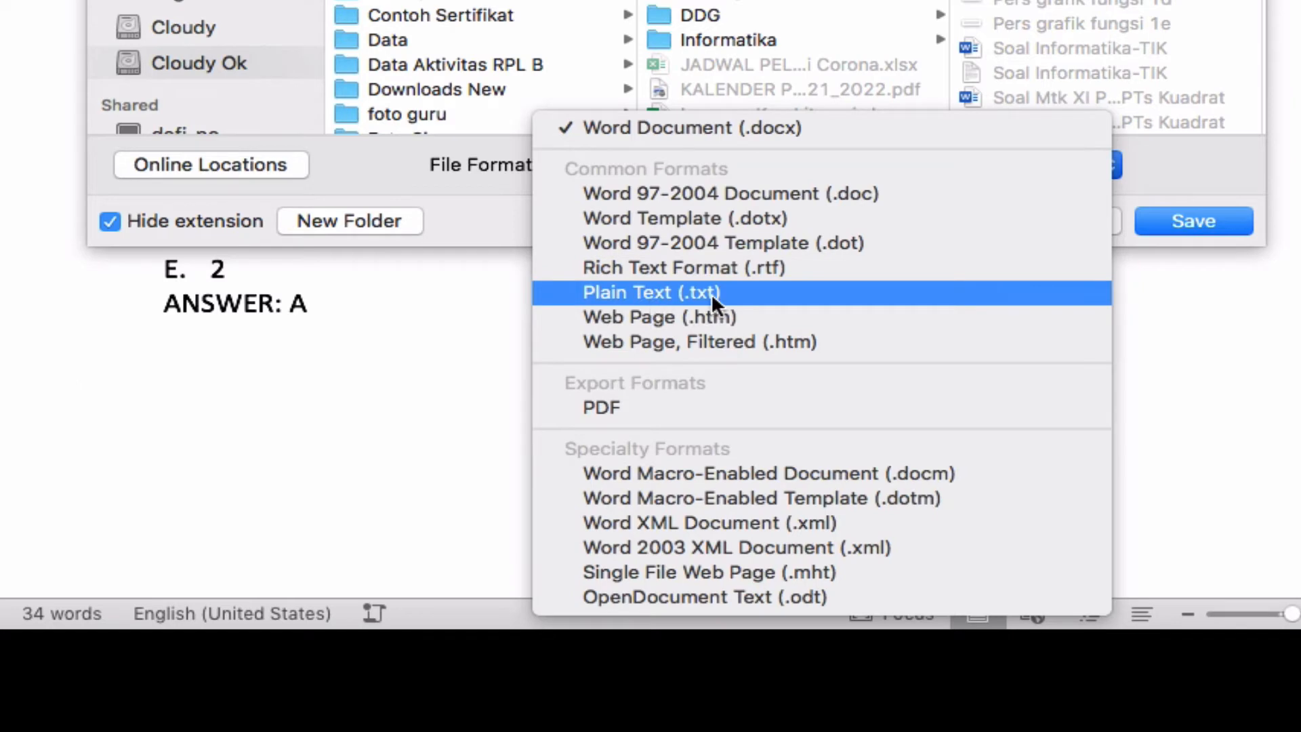
left_click(673, 294)
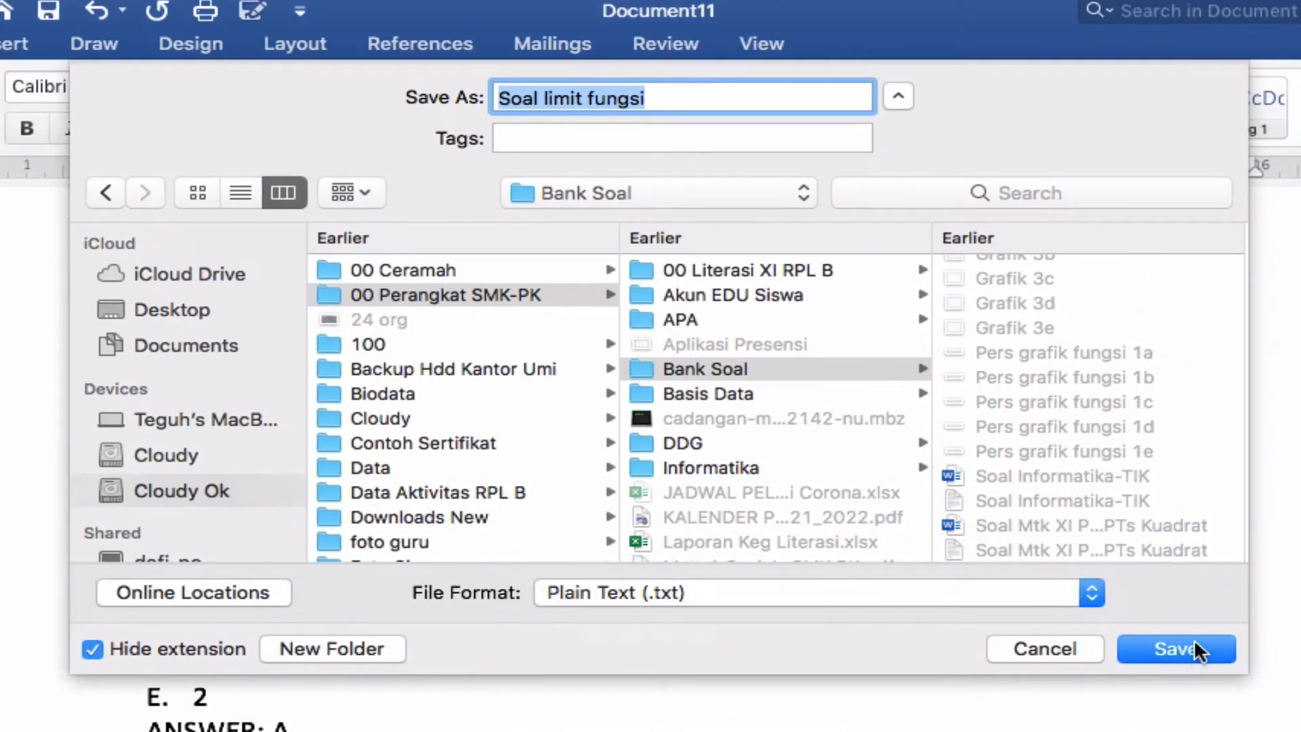
left_click(1194, 638)
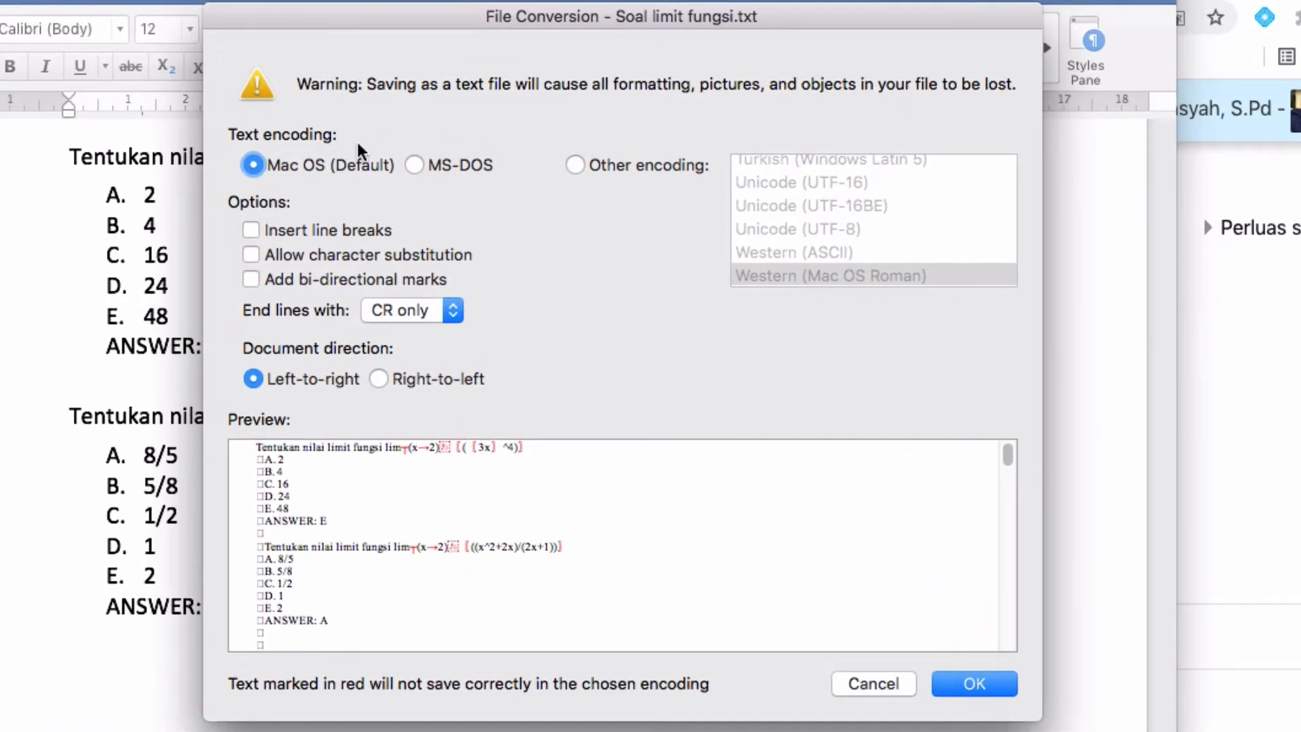
Convert the text file with MS-DOS encoding and CR only line endings, and continue saving despite possible content loss.
left_click(413, 165)
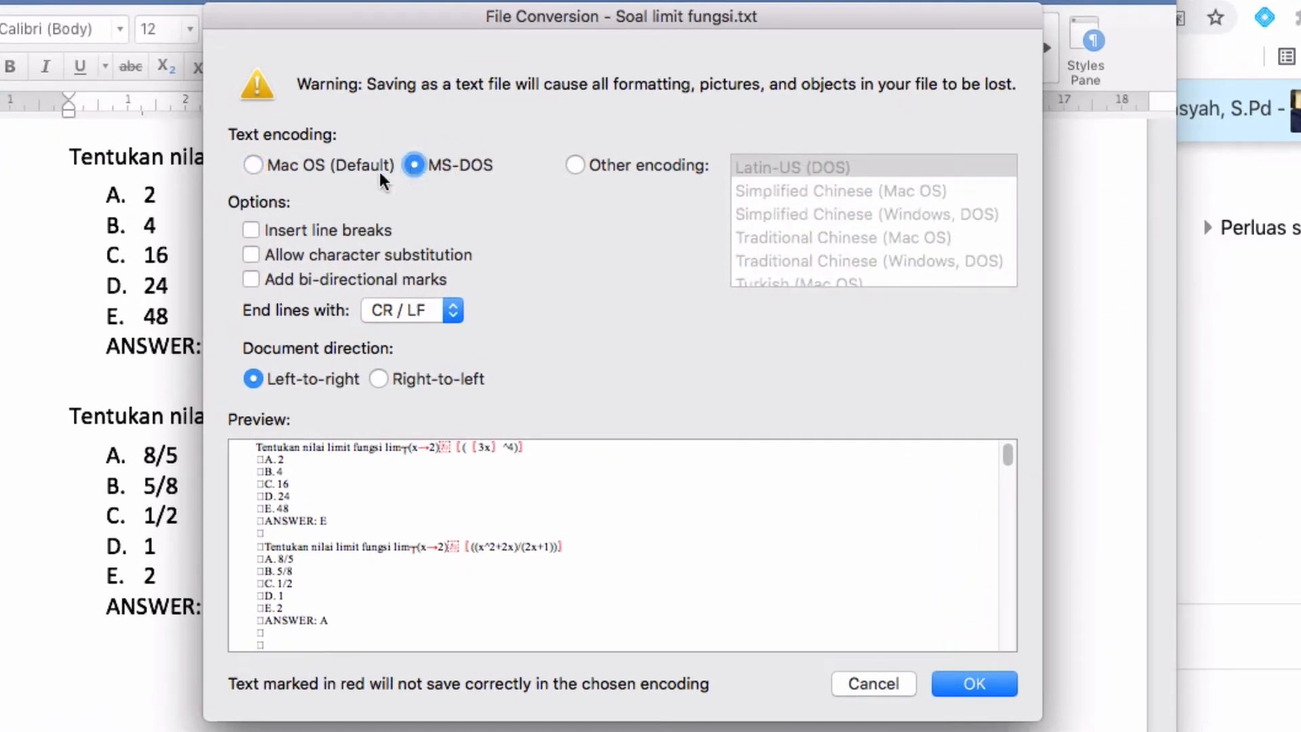
left_click(448, 315)
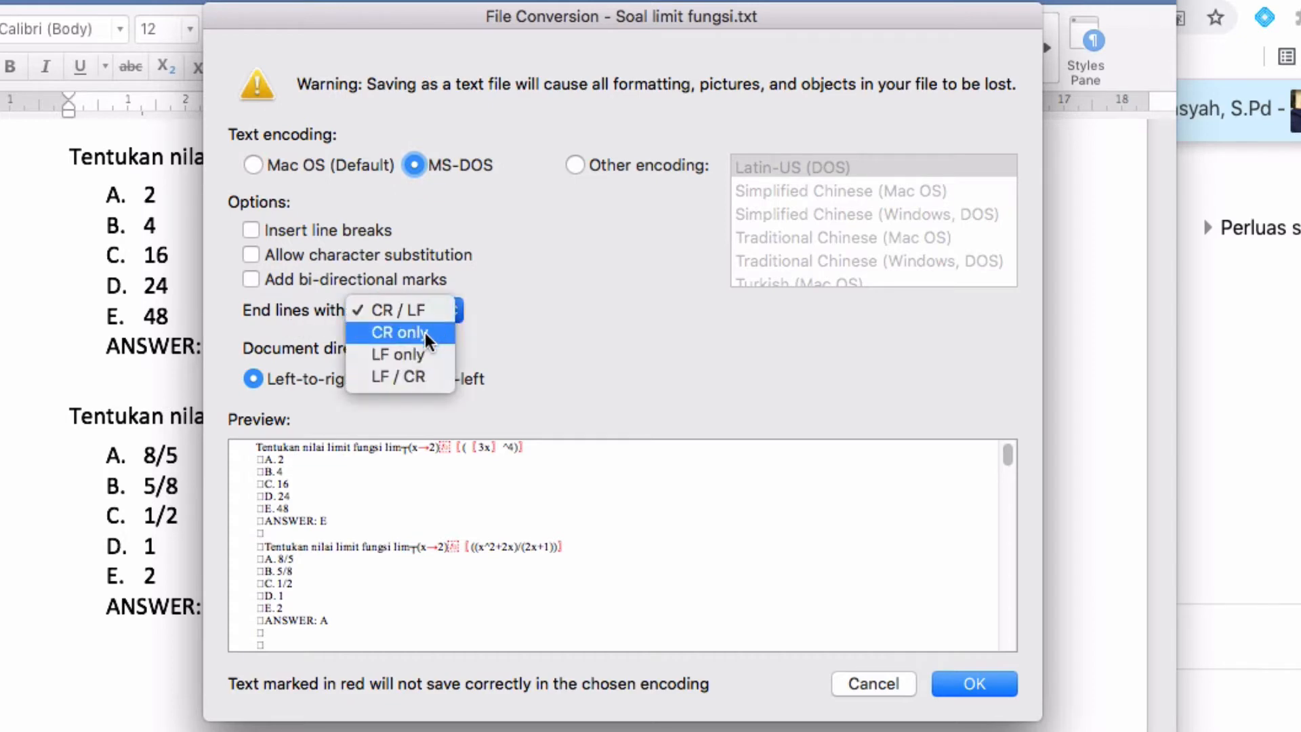
left_click(425, 332)
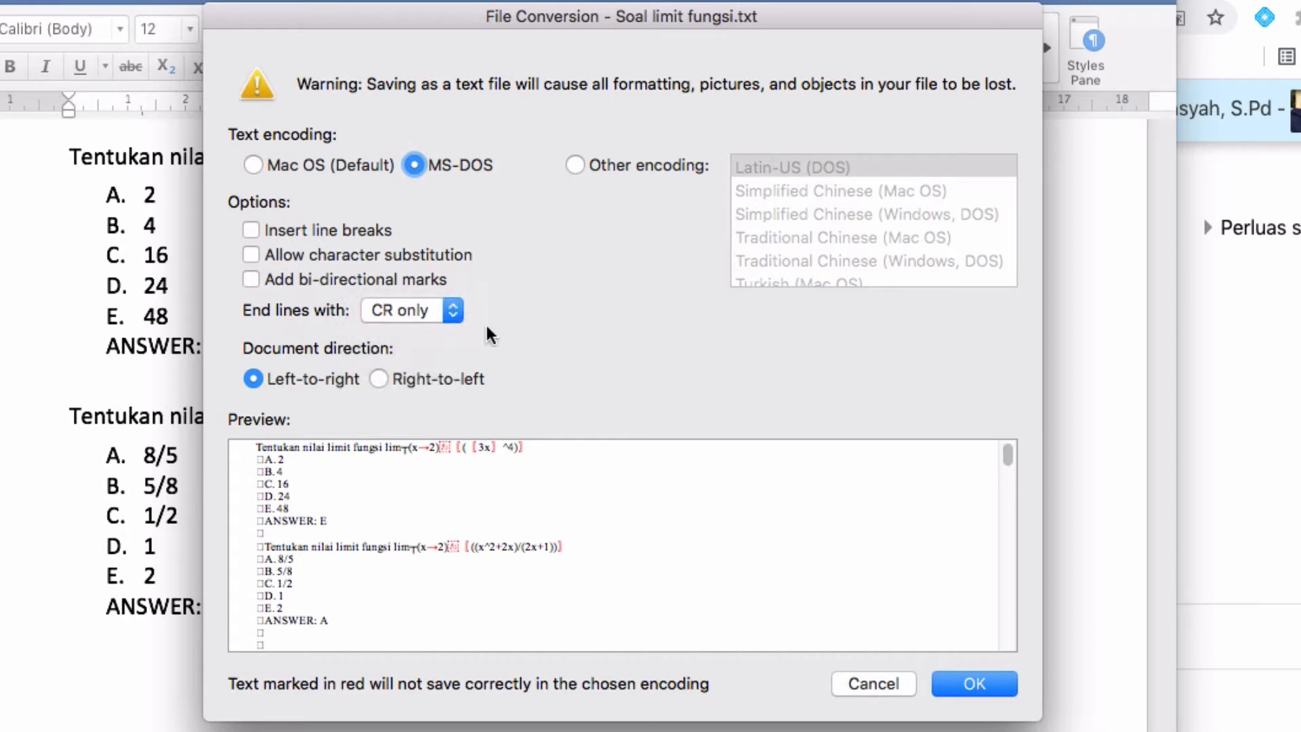
left_click(978, 676)
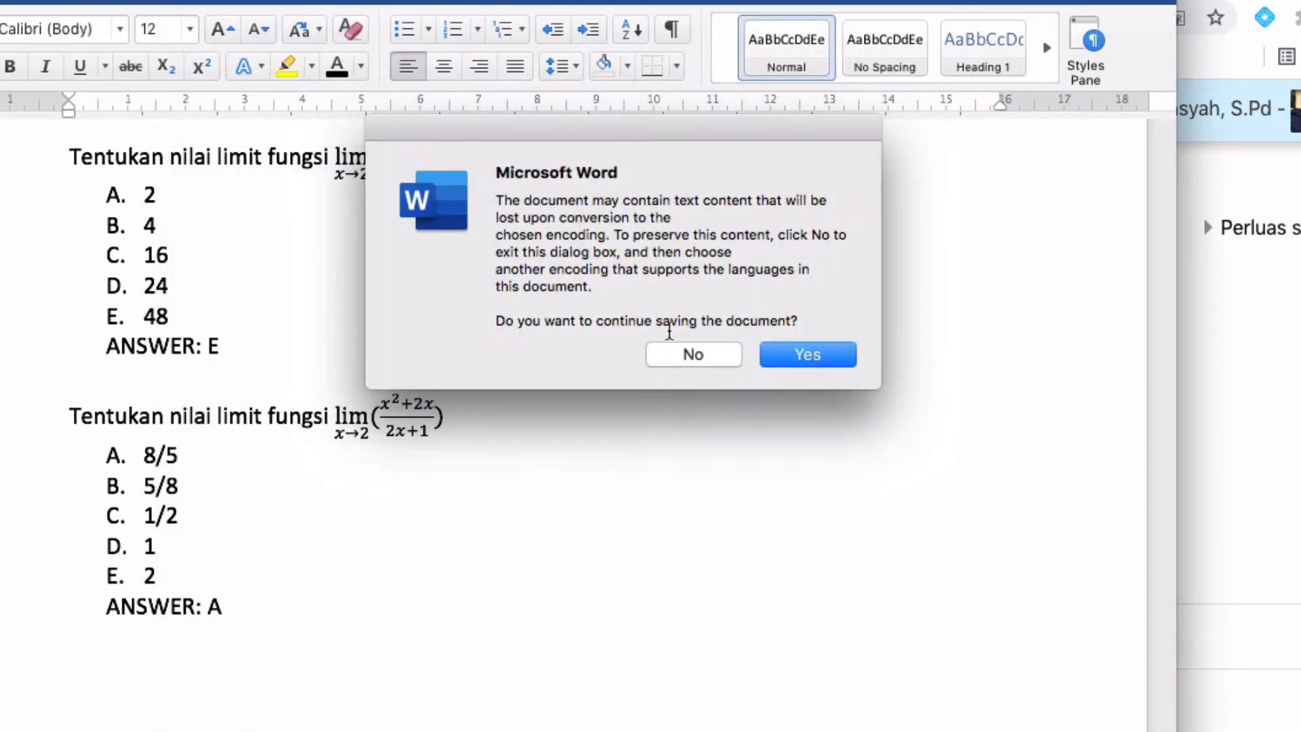
left_click(808, 357)
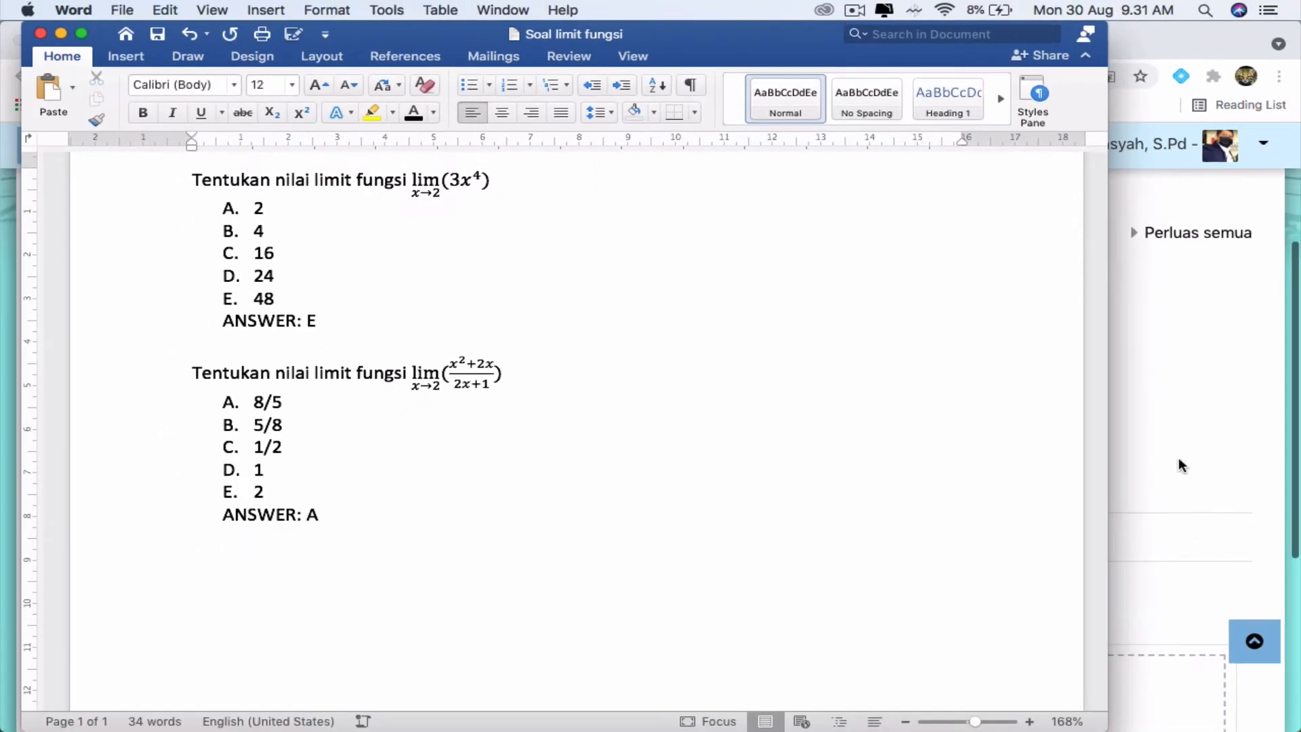
Switch to the Moodle import page in Chrome and choose the text file Soal limit fungsi from the Bank Soal folder for upload.
left_click(1179, 465)
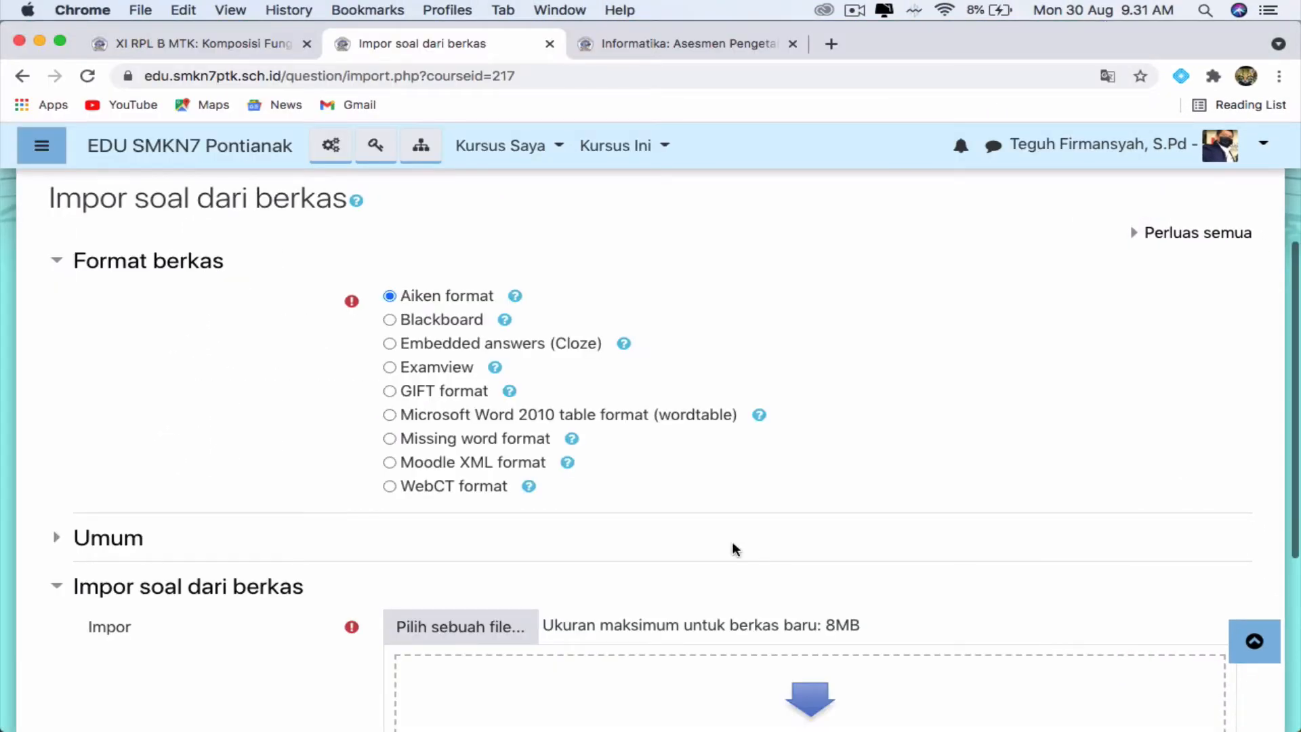
scroll(735, 681, "down", 3)
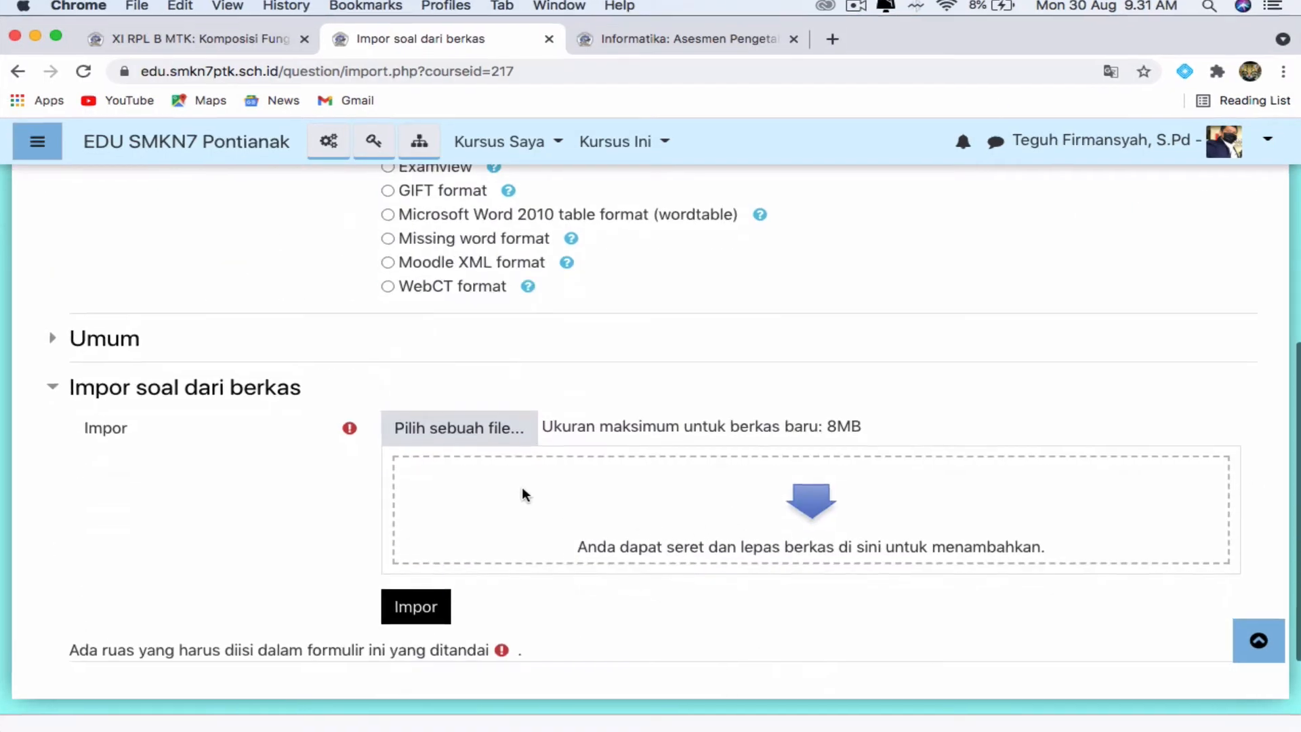
left_click(461, 430)
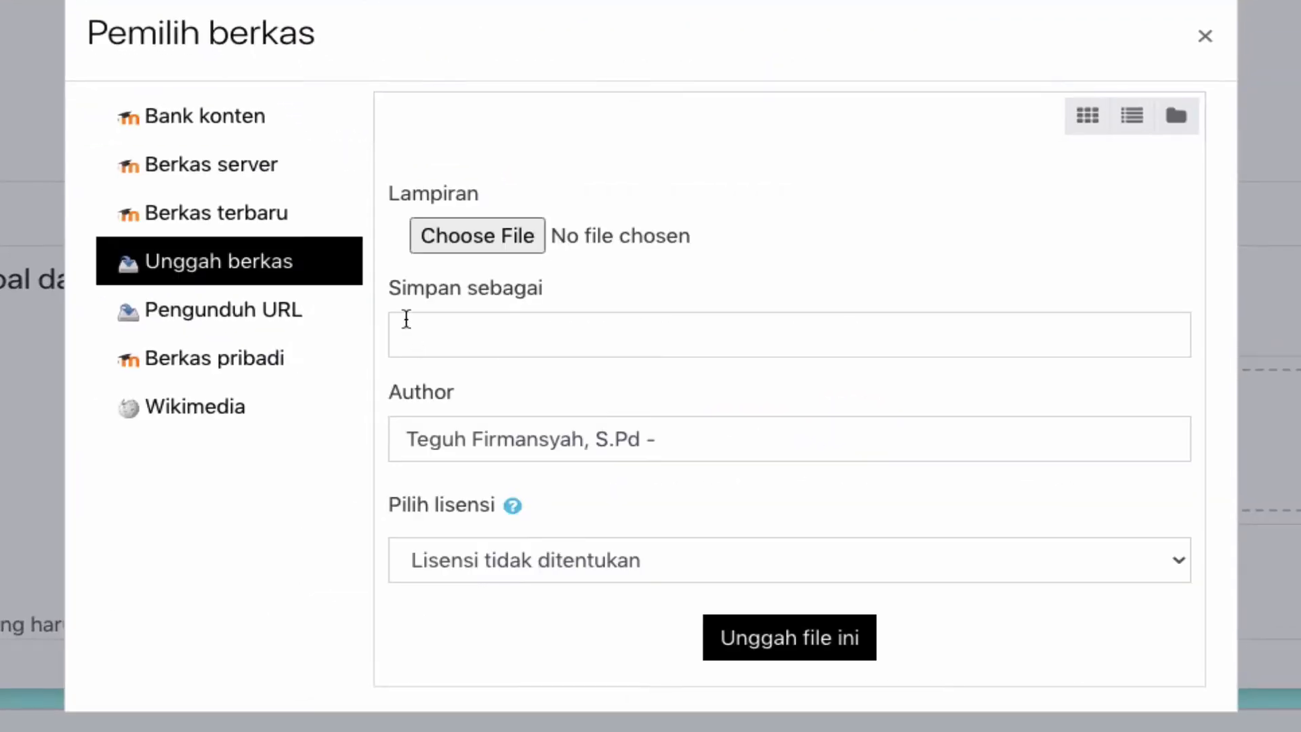
left_click(492, 232)
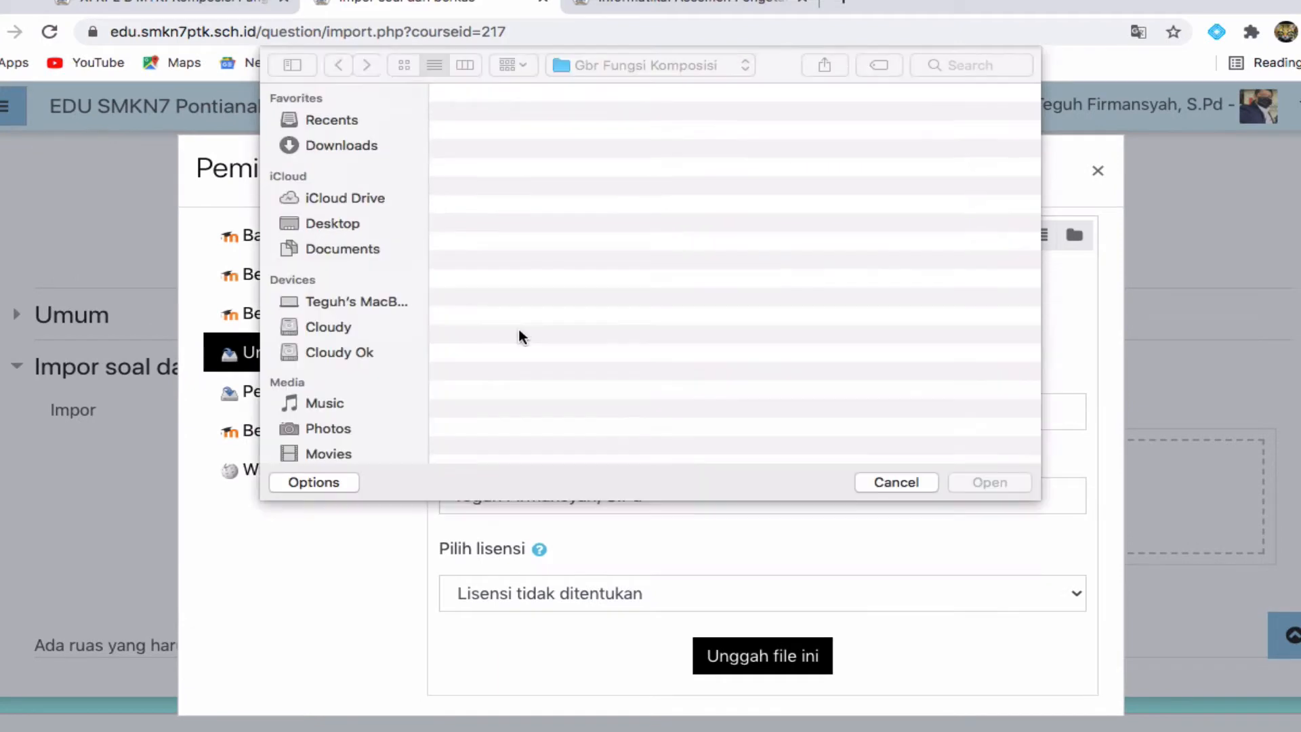
left_click(691, 64)
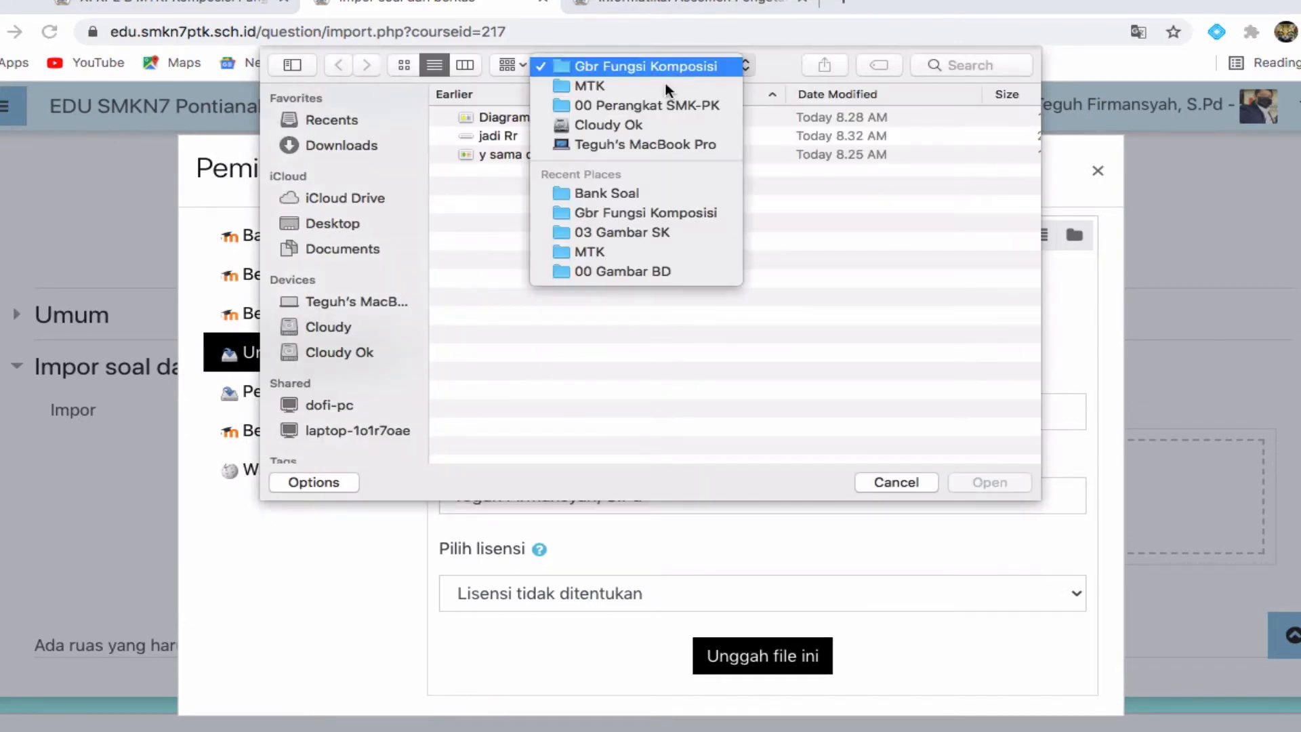
left_click(615, 194)
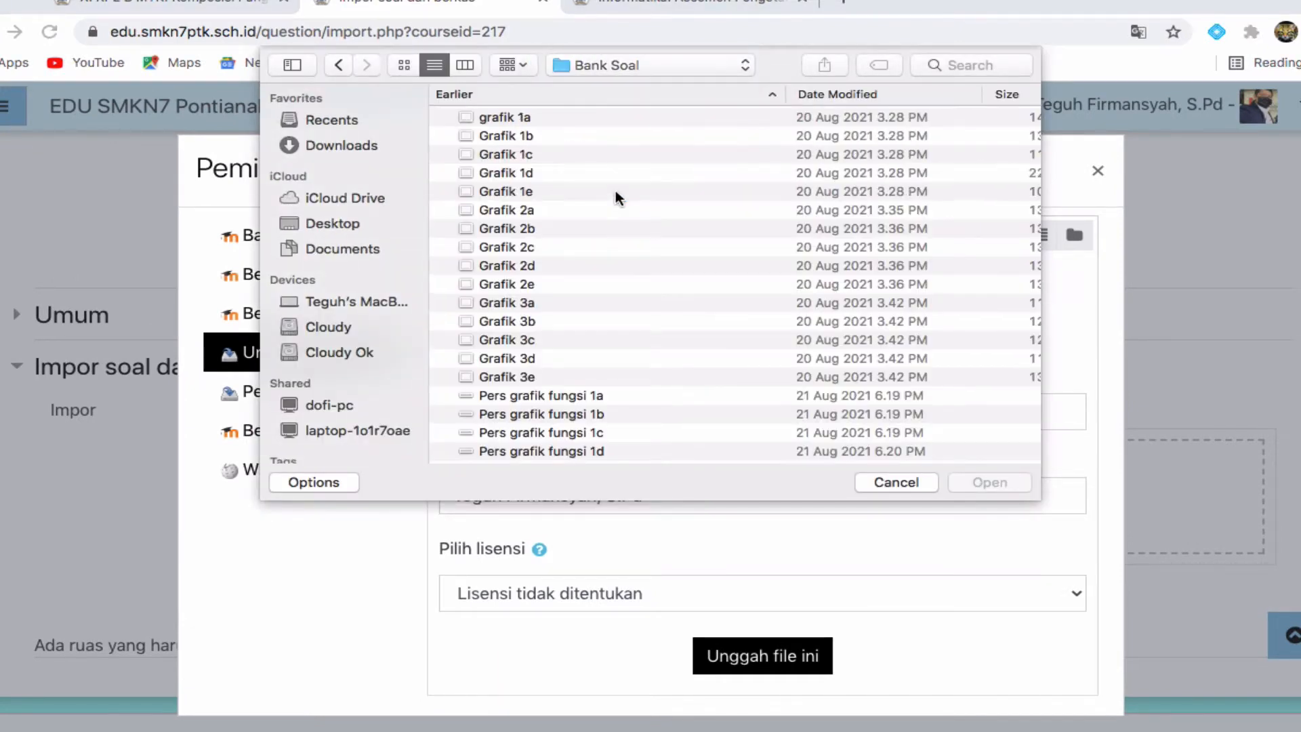
scroll(580, 318, "down", 1)
scroll(579, 324, "down", 4)
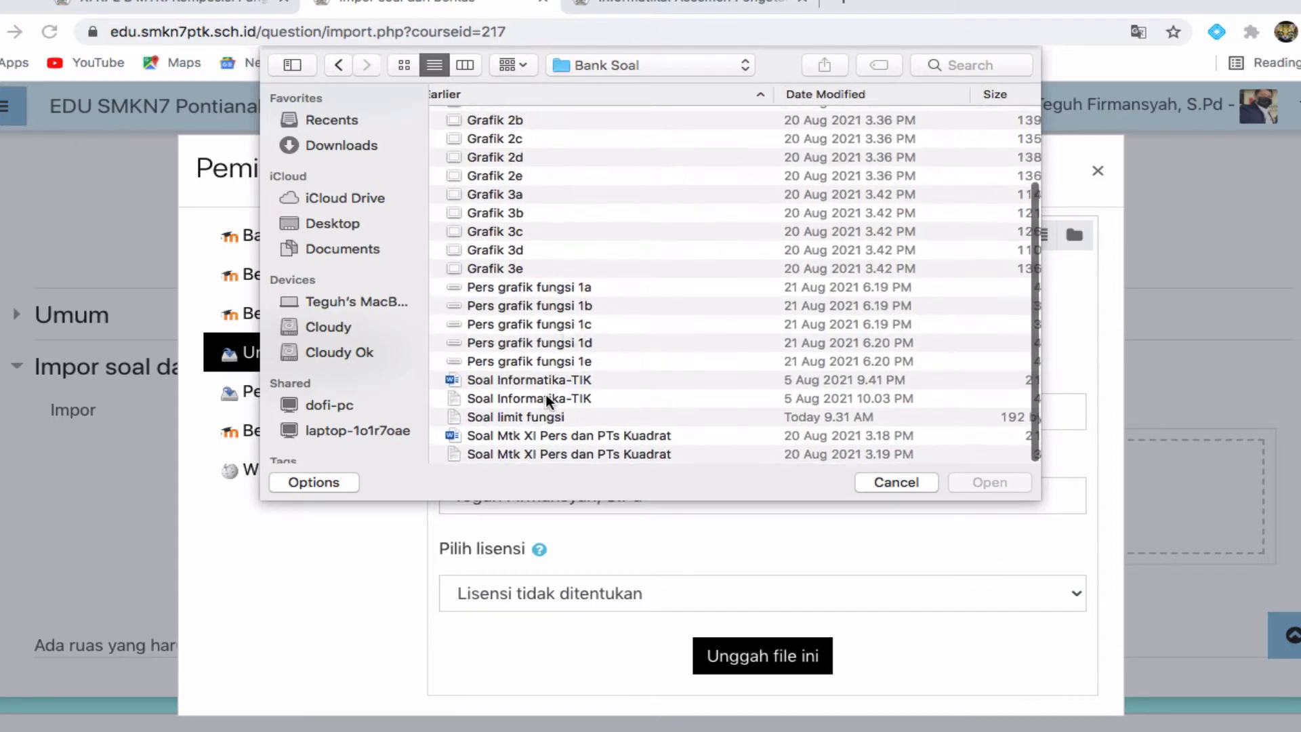
left_click(535, 419)
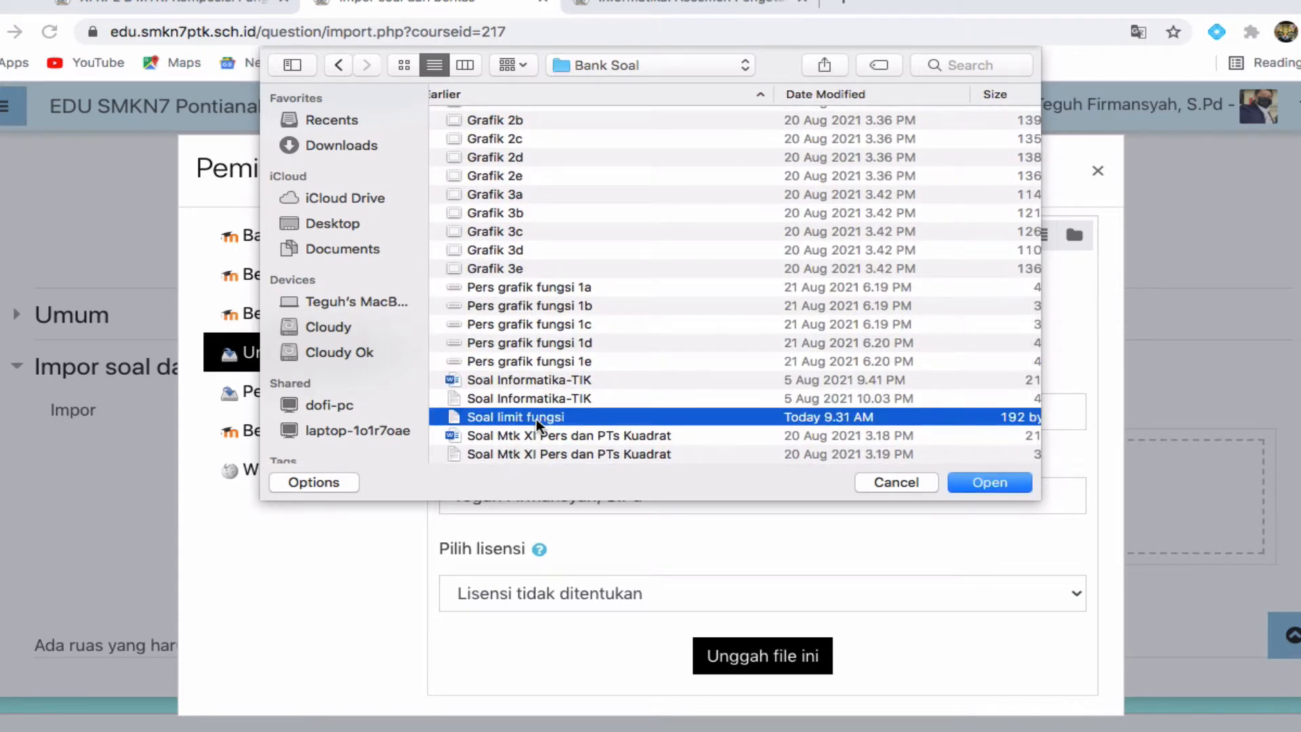
left_click(993, 483)
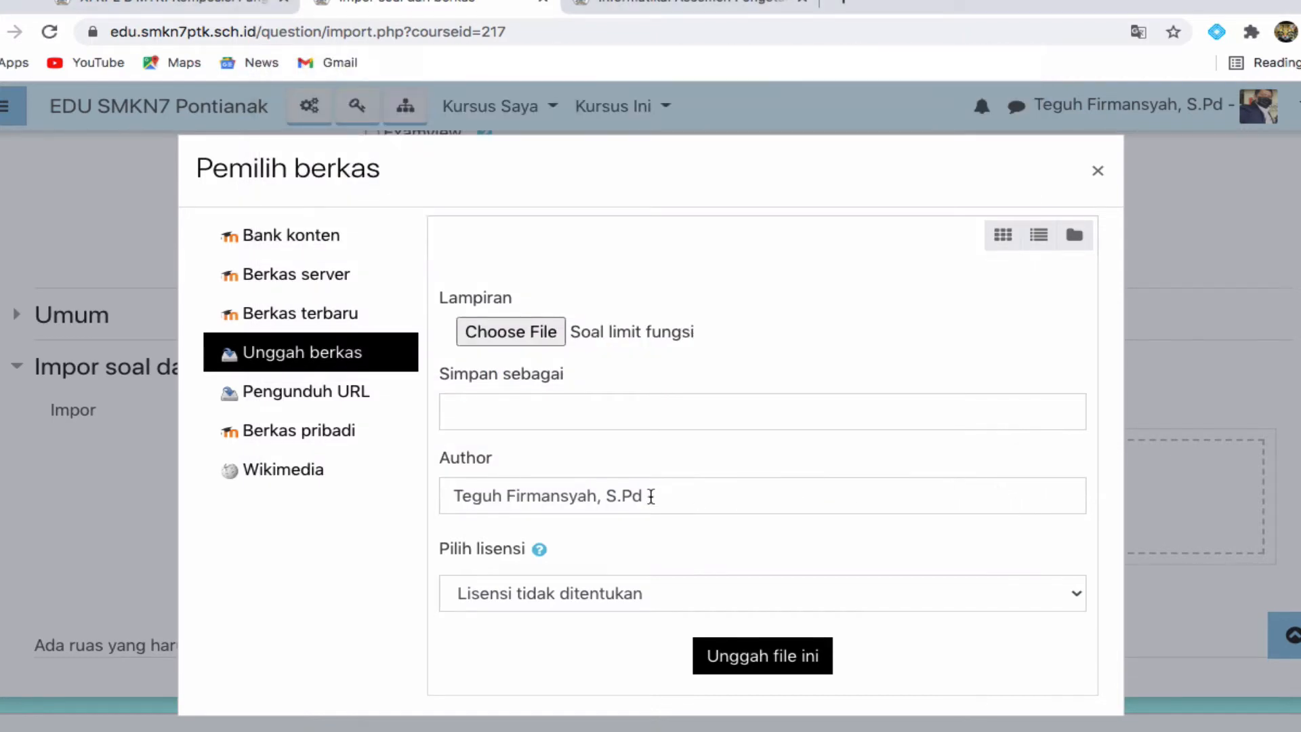
Set the upload's save-as name to Soal limit fungsi and upload the file.
left_click(504, 406)
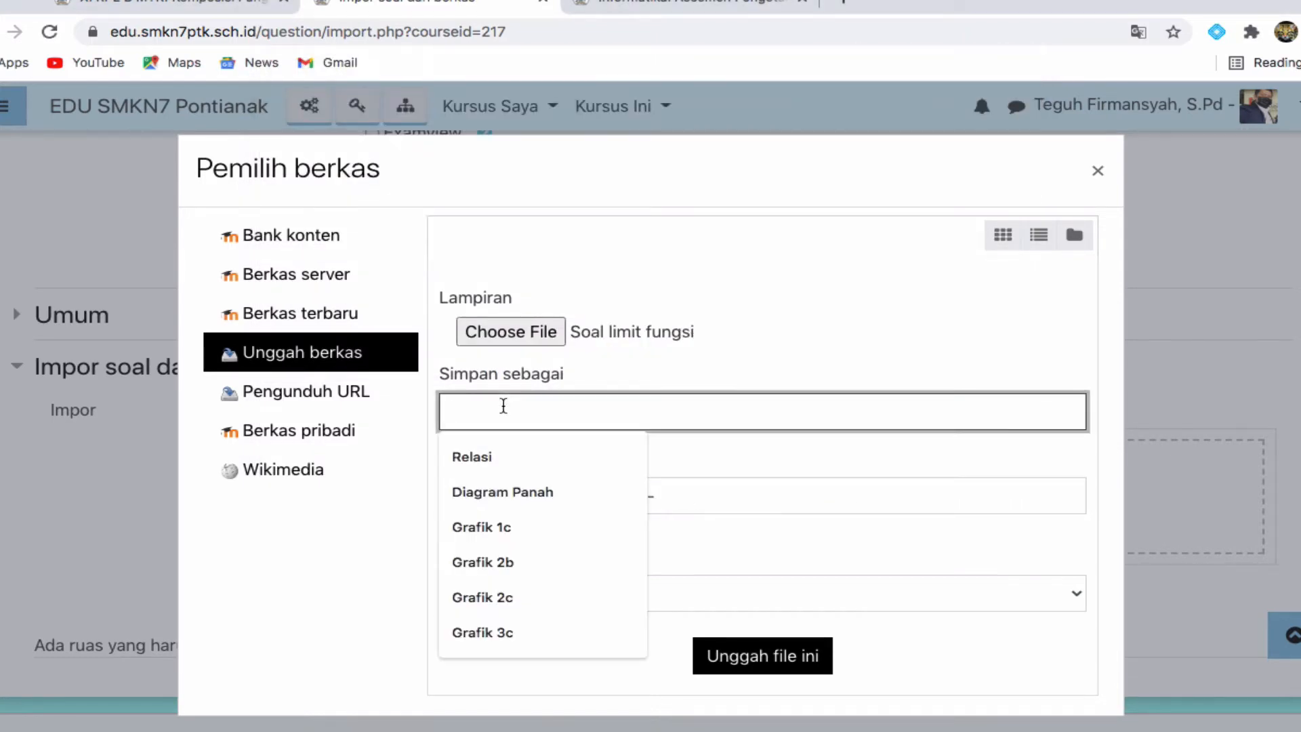
type("So")
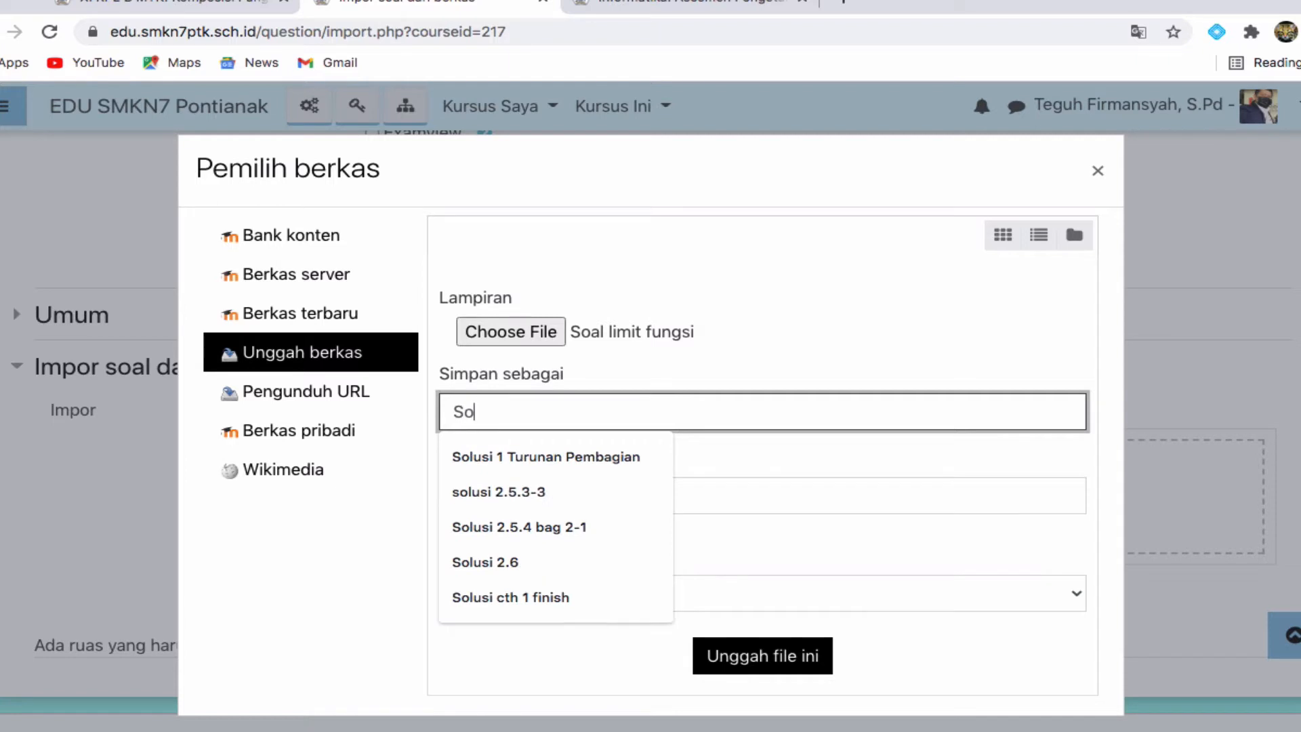
type("al limit fungsi")
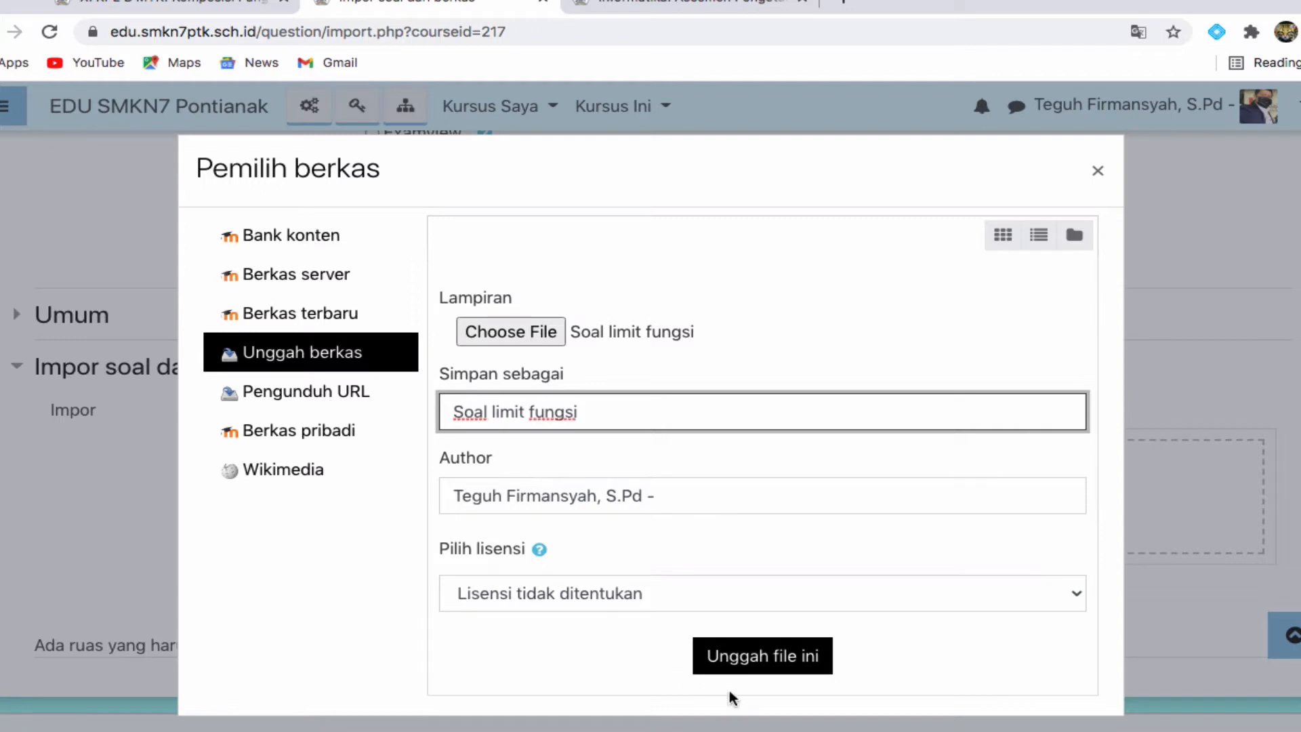
left_click(777, 659)
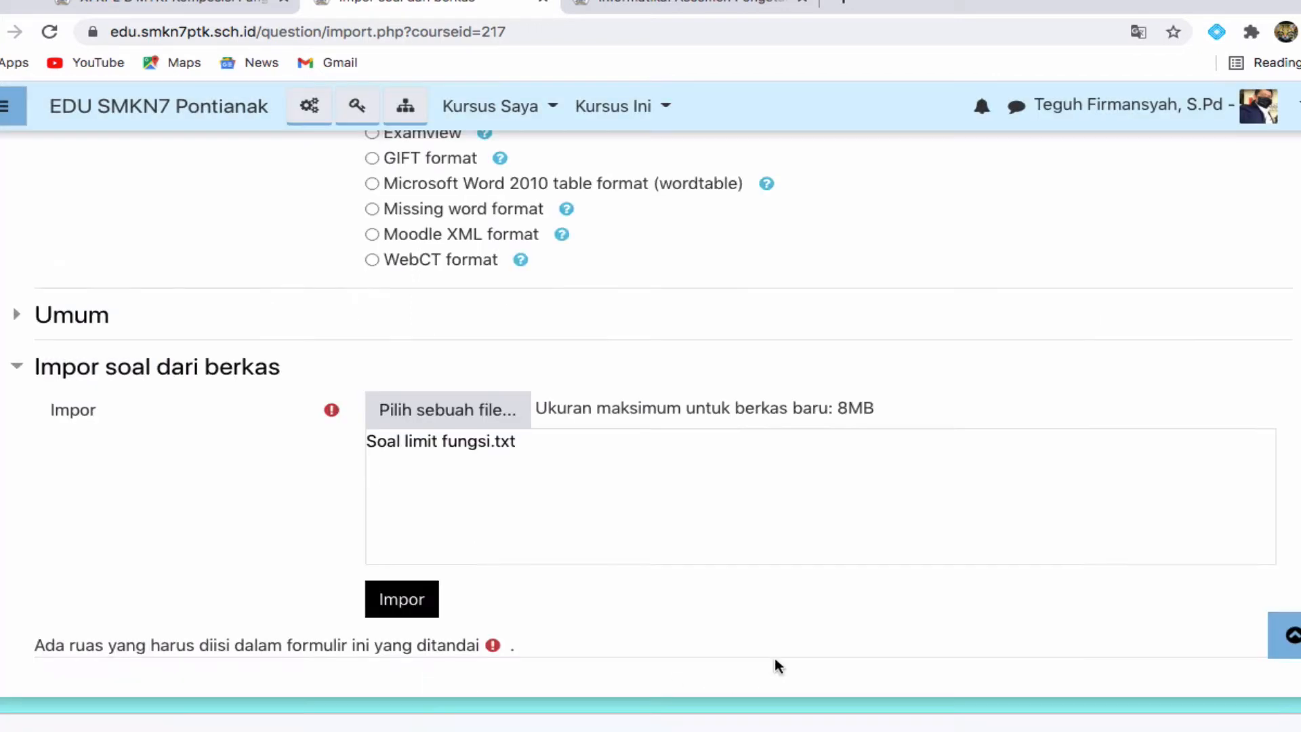
Import the questions from Soal limit fungsi.txt and continue to the question bank.
scroll(316, 536, "down", 2)
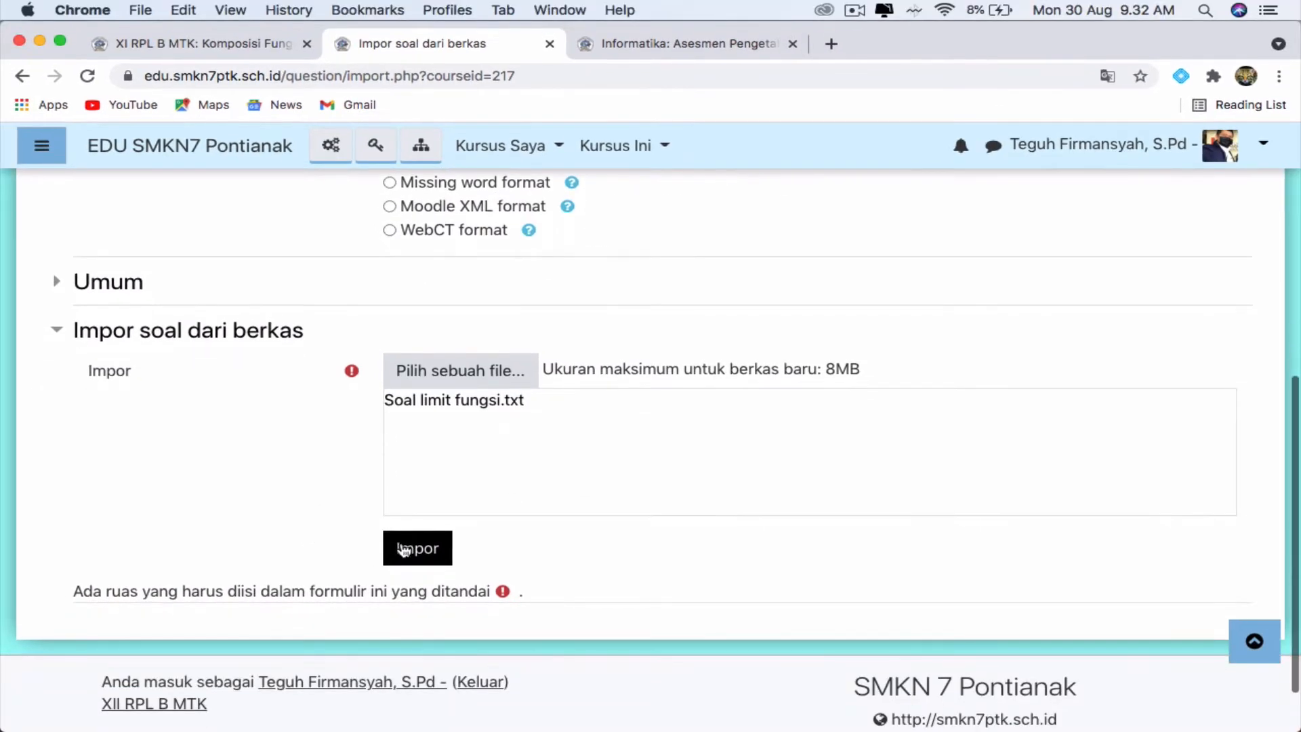
left_click(401, 548)
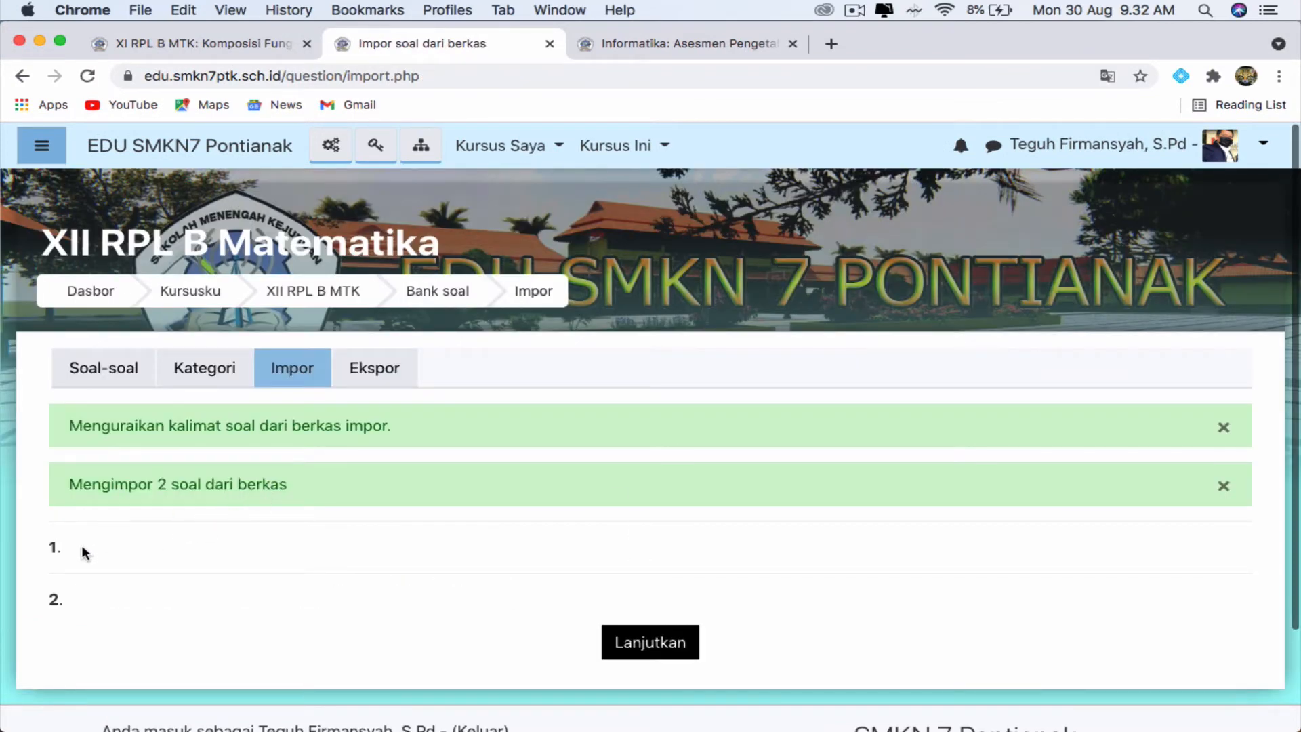
scroll(142, 599, "down", 3)
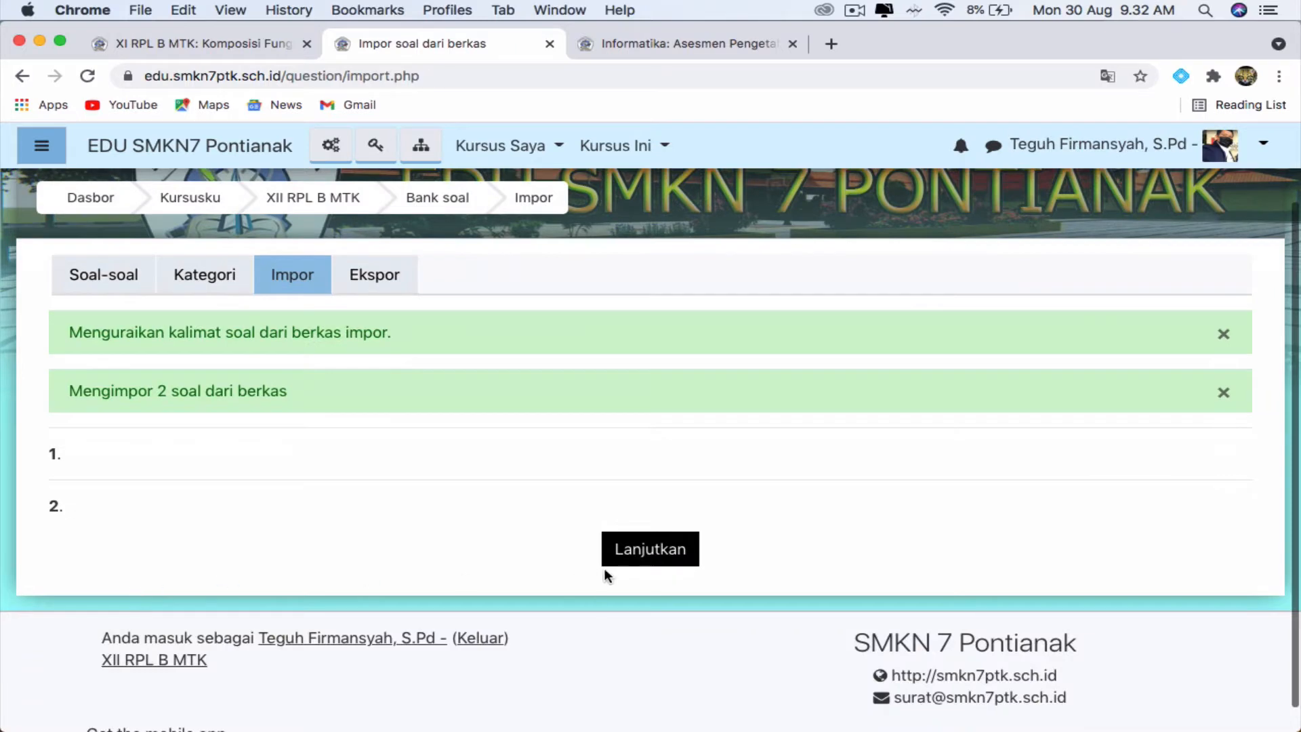
left_click(671, 551)
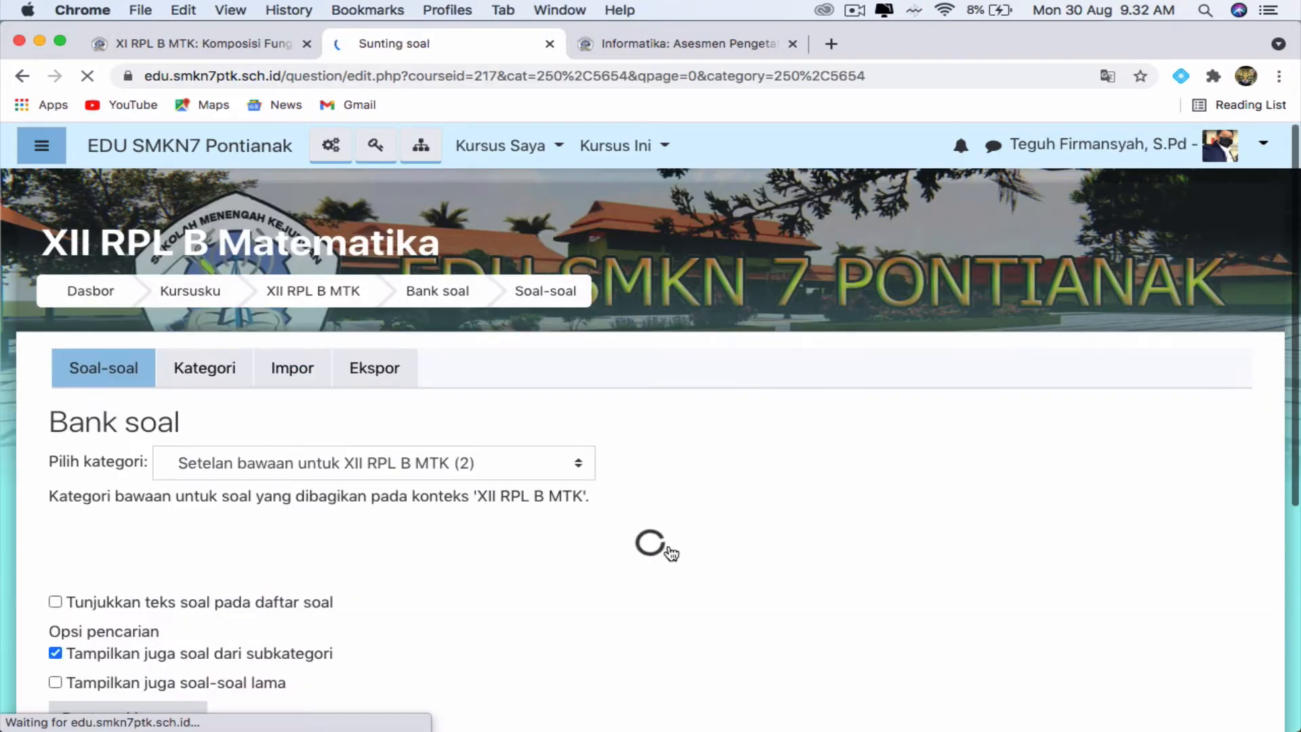
Open the first imported limit question, the one containing 3x^4, for editing.
scroll(345, 580, "down", 2)
scroll(346, 579, "down", 3)
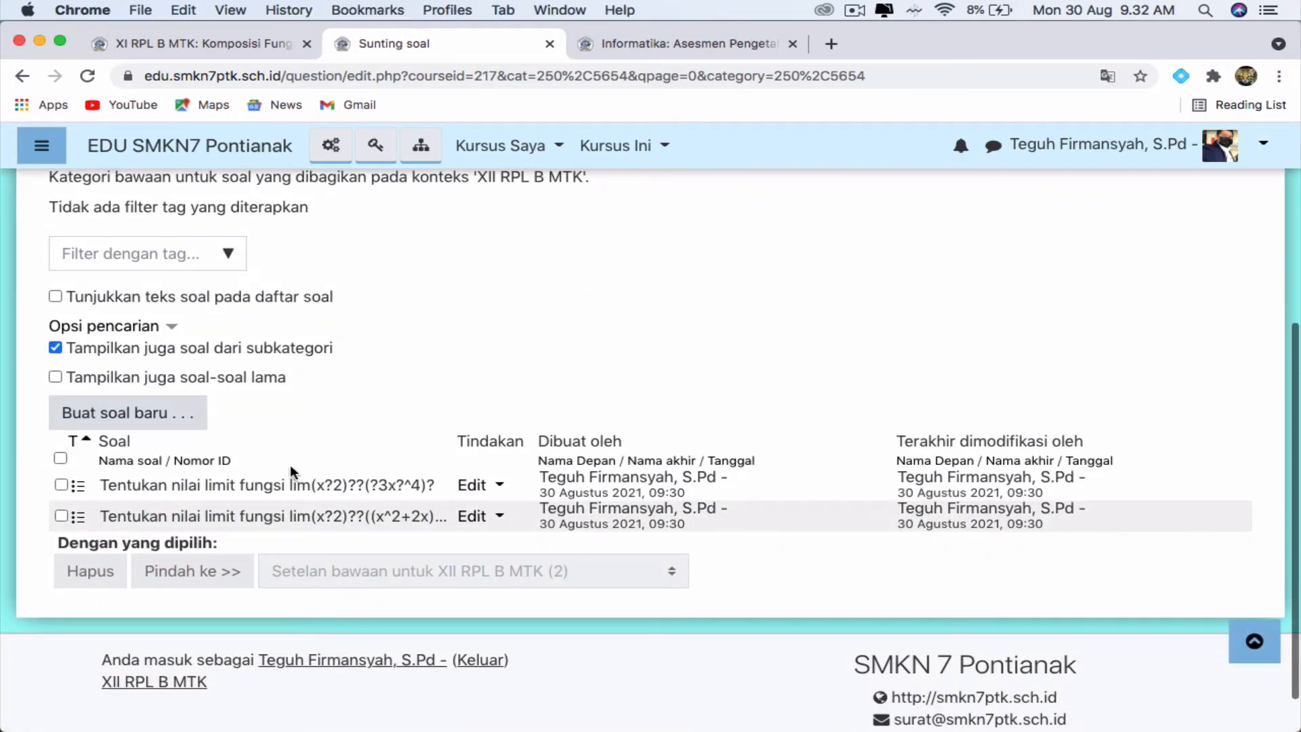
scroll(365, 417, "down", 2)
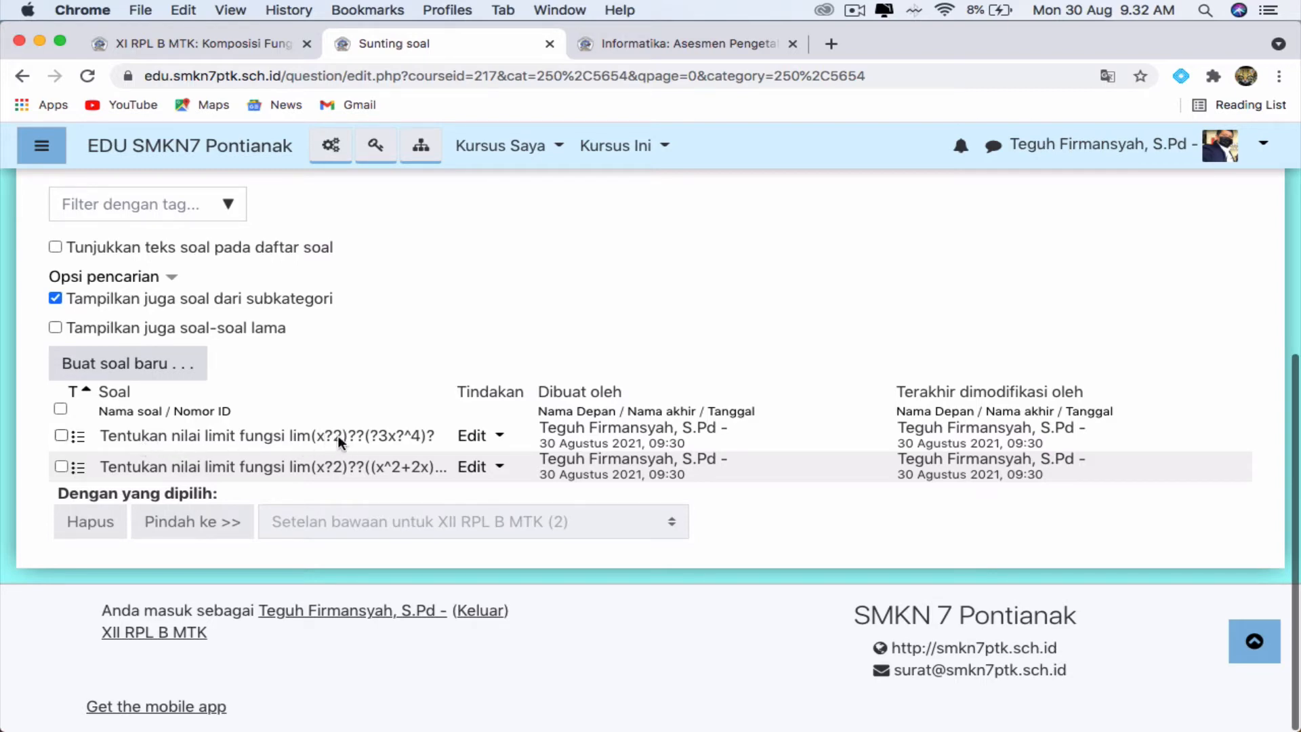
left_click(502, 439)
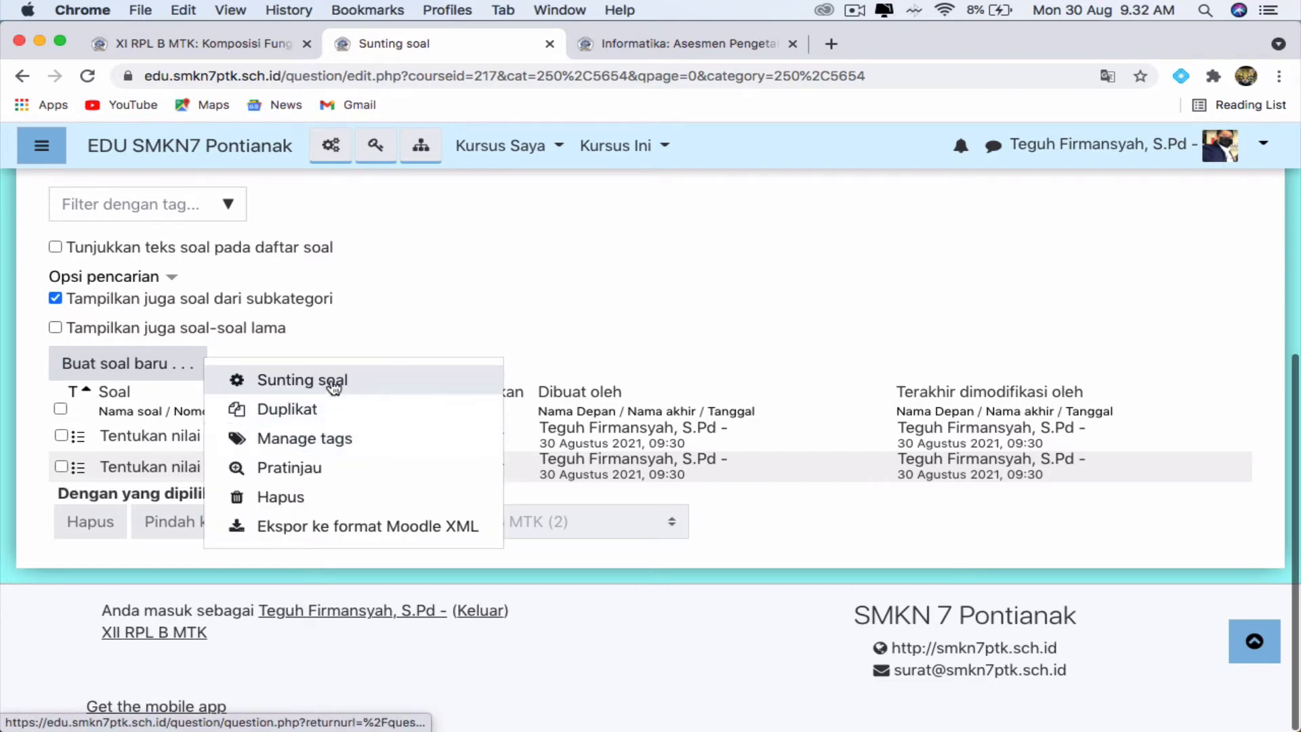
left_click(332, 391)
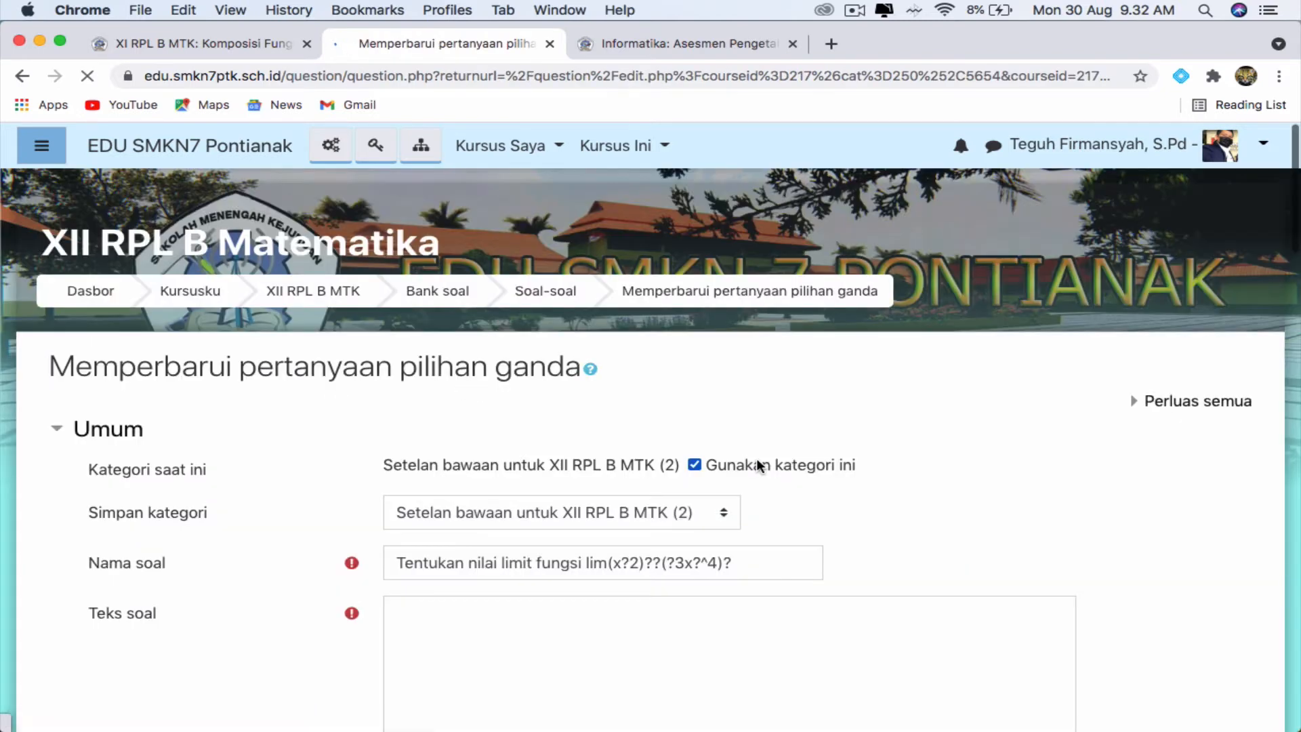
Copy the question name into the question text and delete the garbled limit expression, keeping only "Tentukan nilai limit fungsi".
scroll(605, 632, "down", 3)
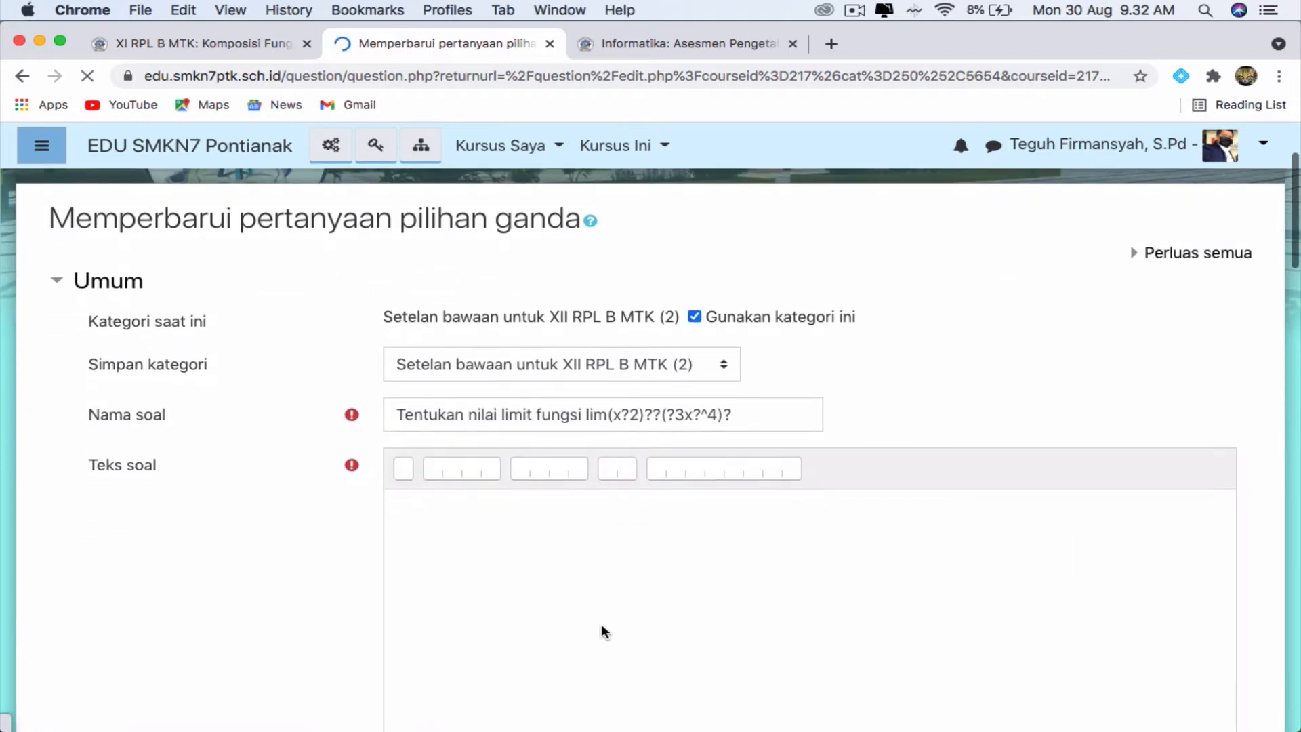
scroll(602, 625, "down", 1)
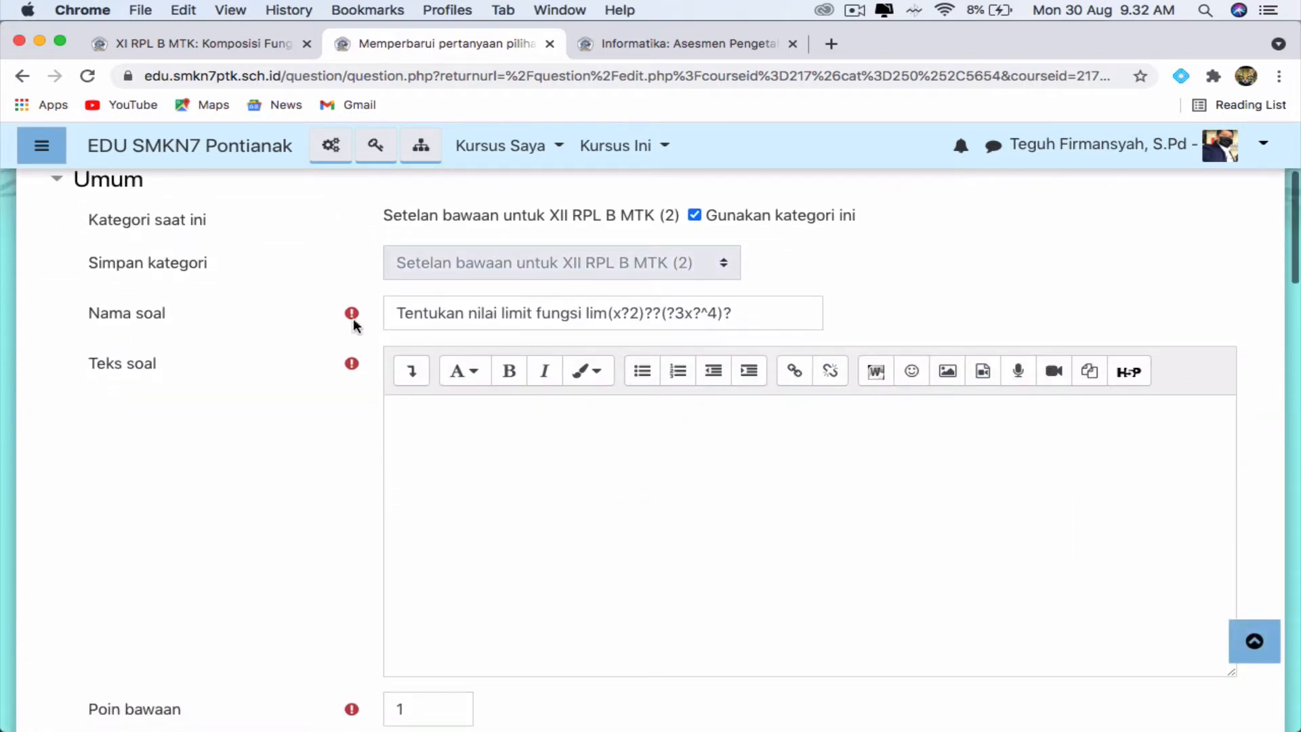
triple_click(432, 316)
key("super+c")
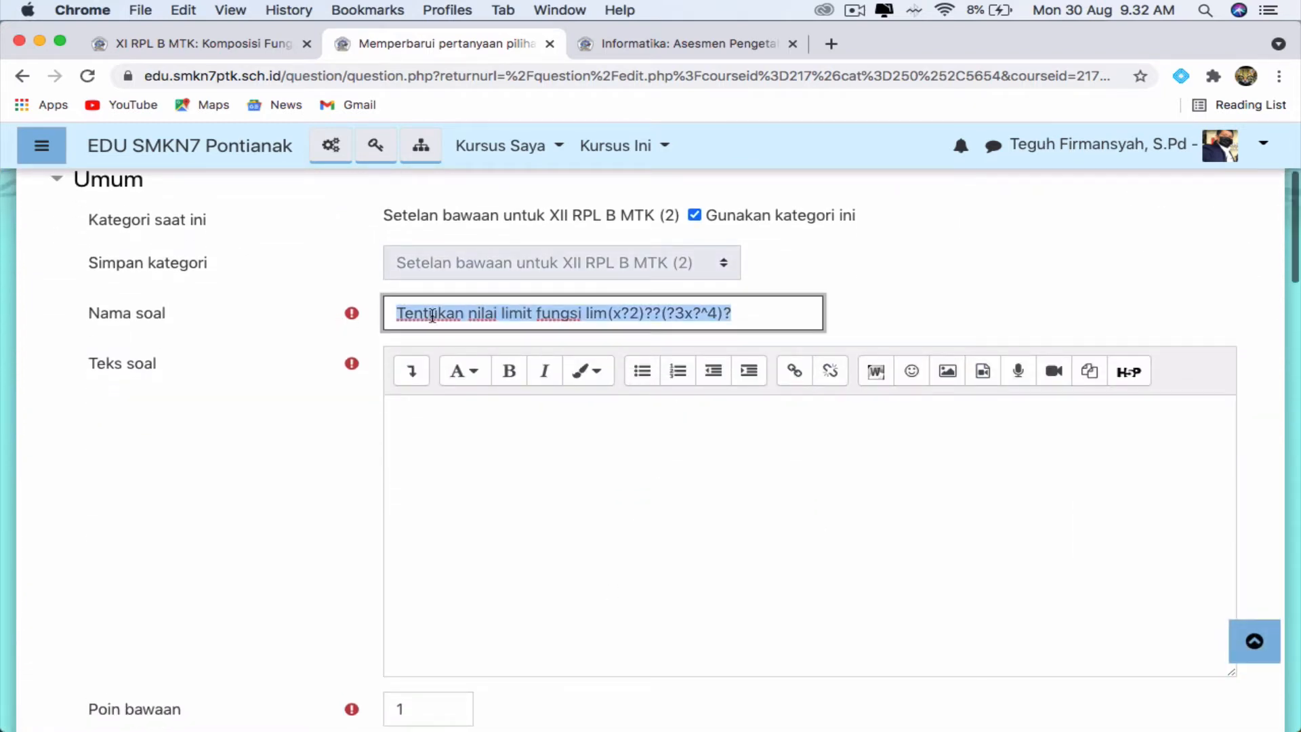
left_click(479, 416)
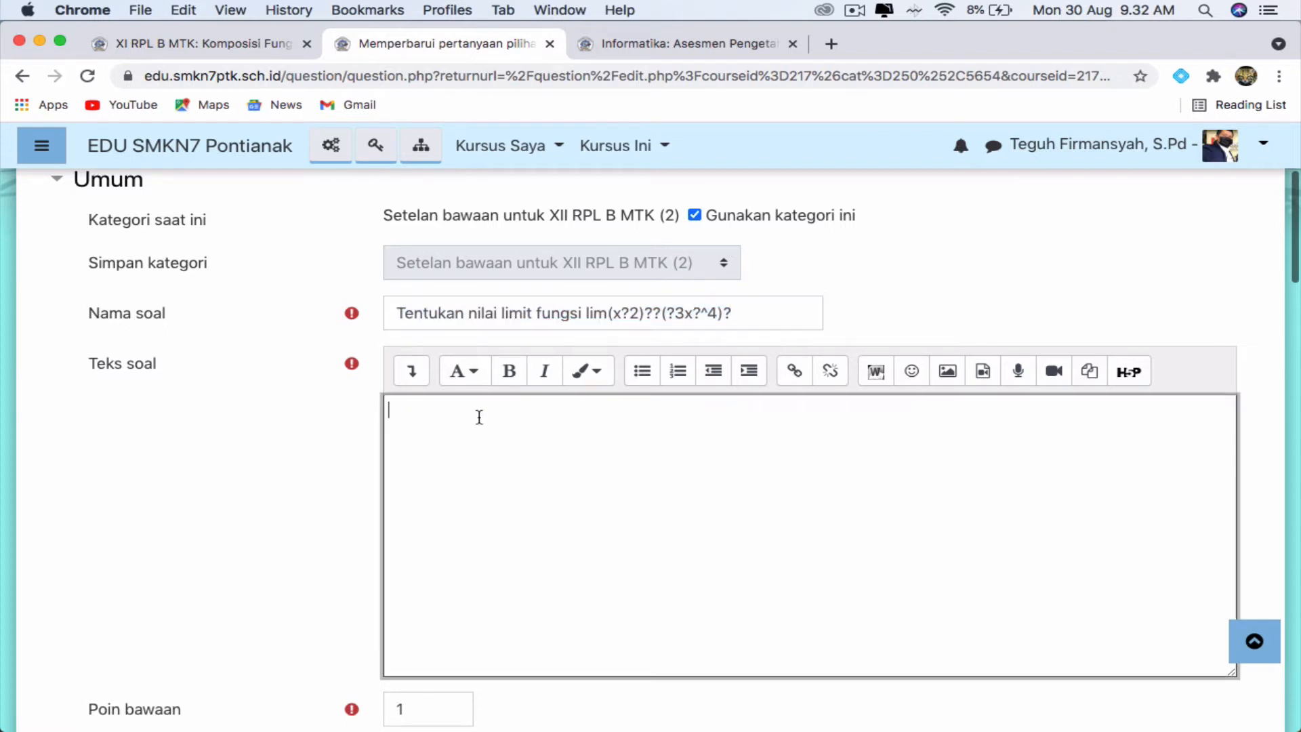
key("super+v")
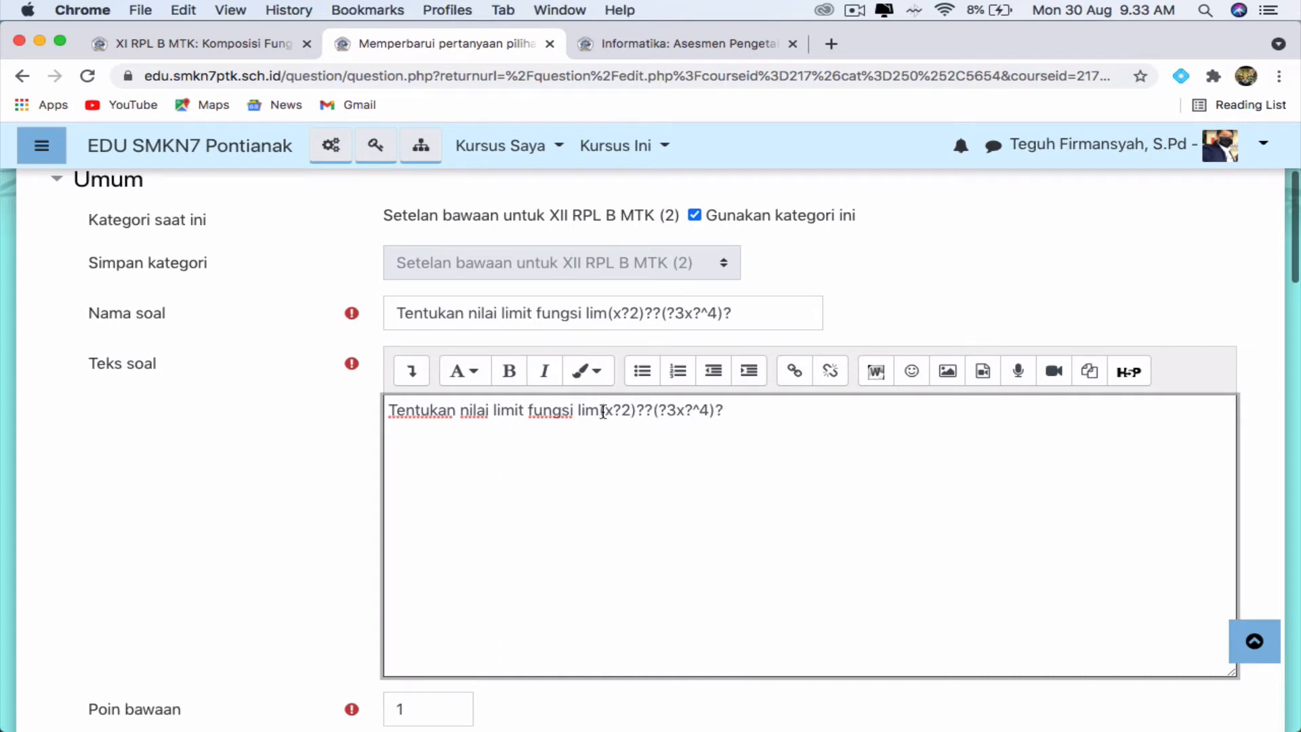
left_click_drag(607, 412, 713, 408)
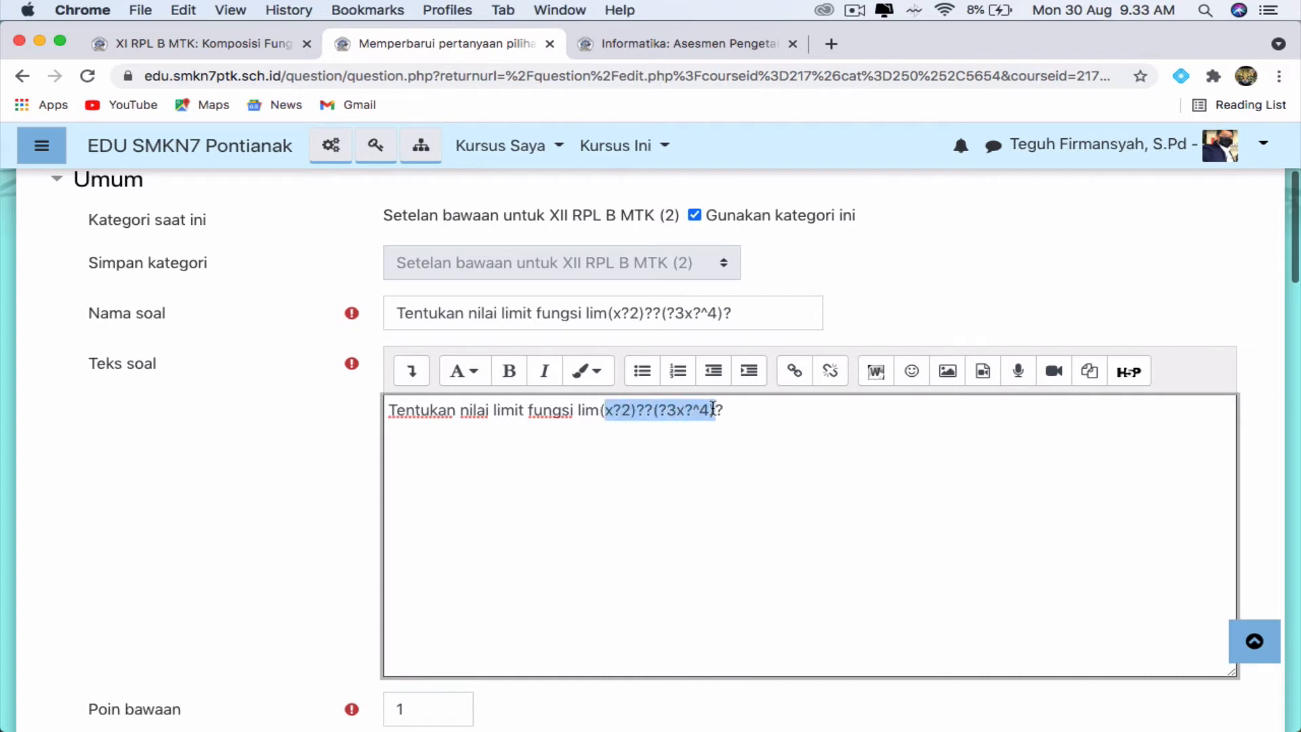
key("BackSpace")
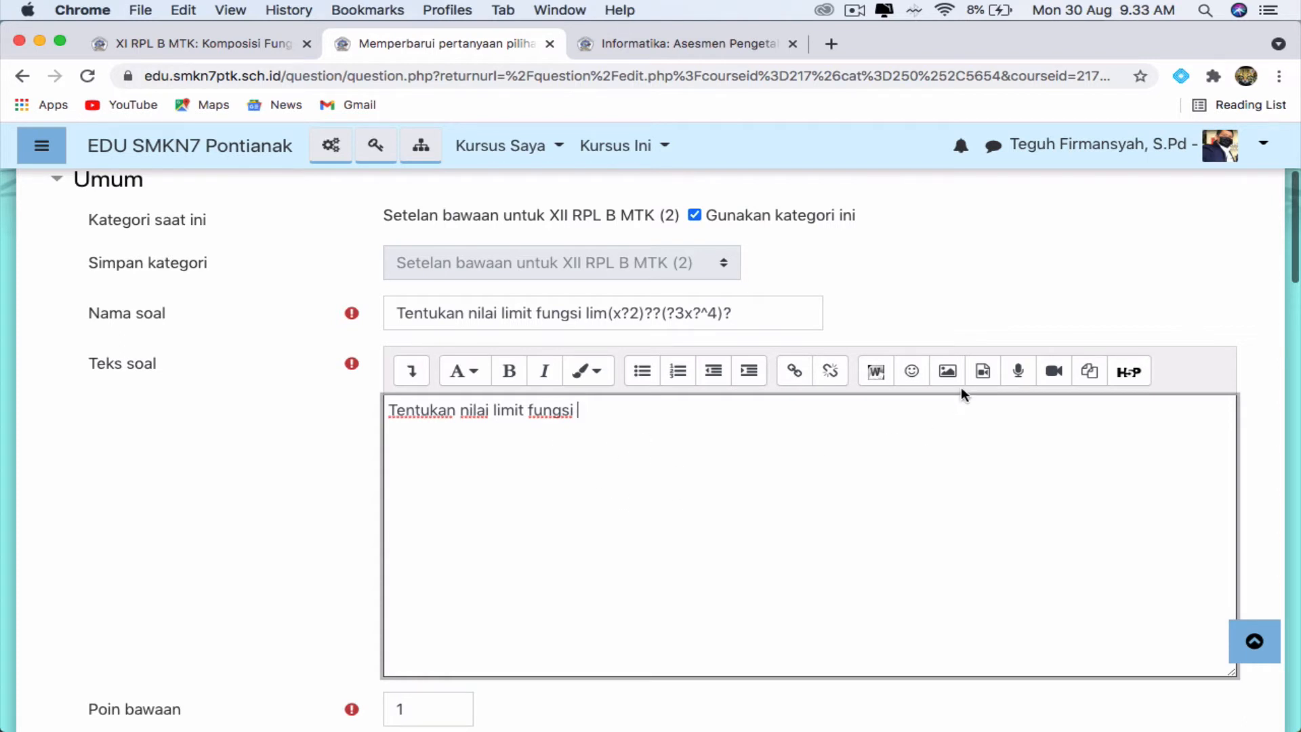
Start inserting an image into the question text and open the file chooser for uploading it from the computer.
left_click(949, 372)
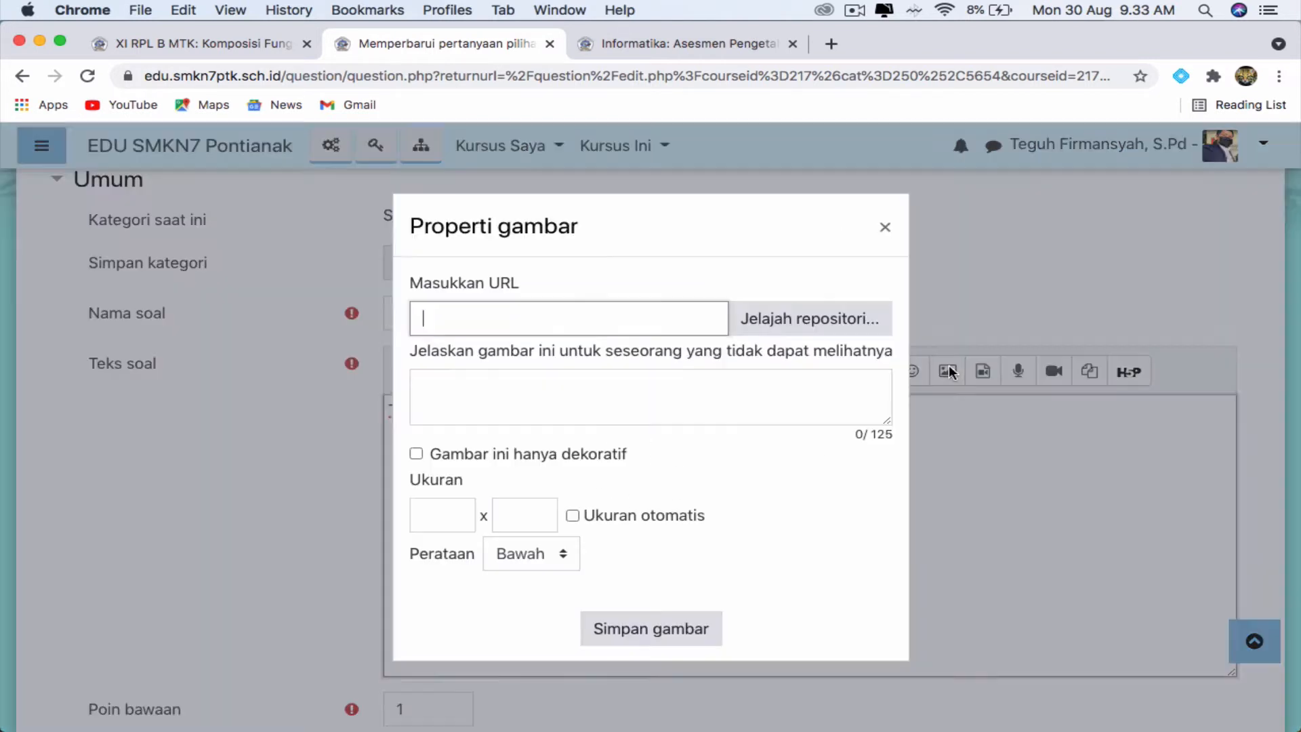
left_click(822, 328)
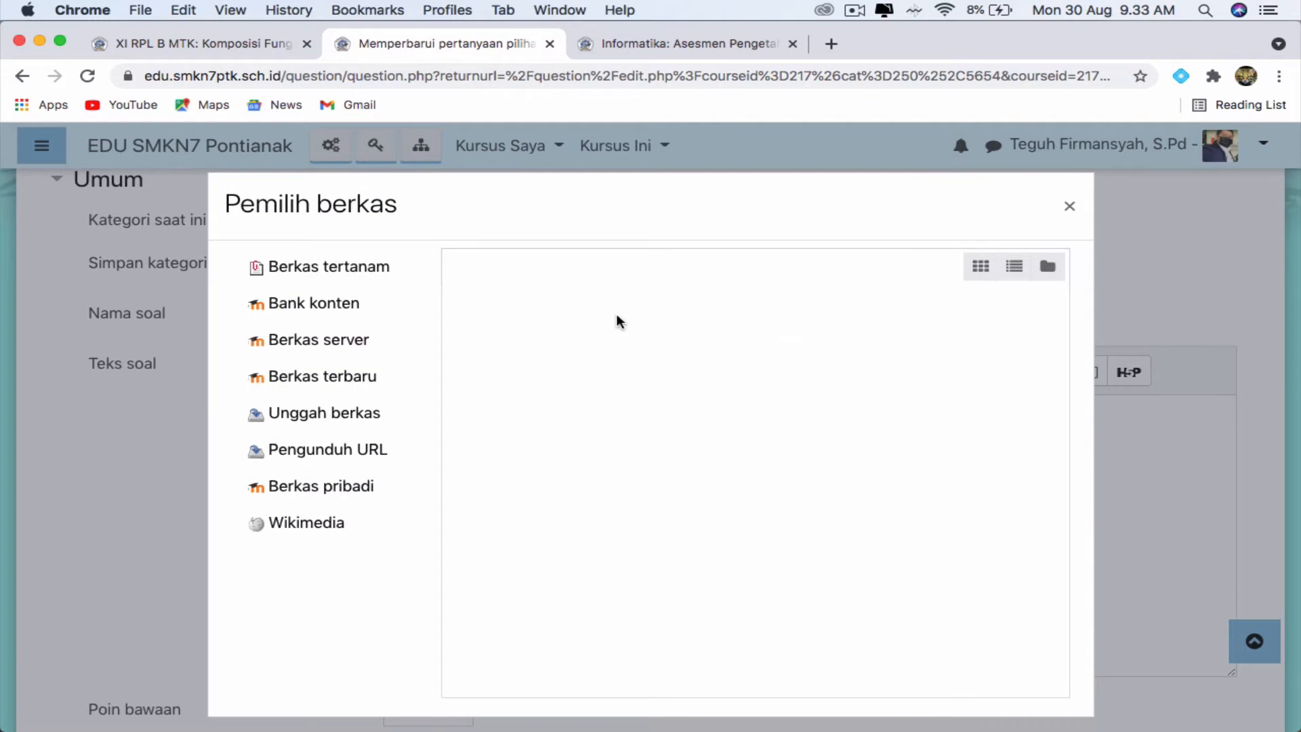
left_click(324, 413)
left_click(521, 359)
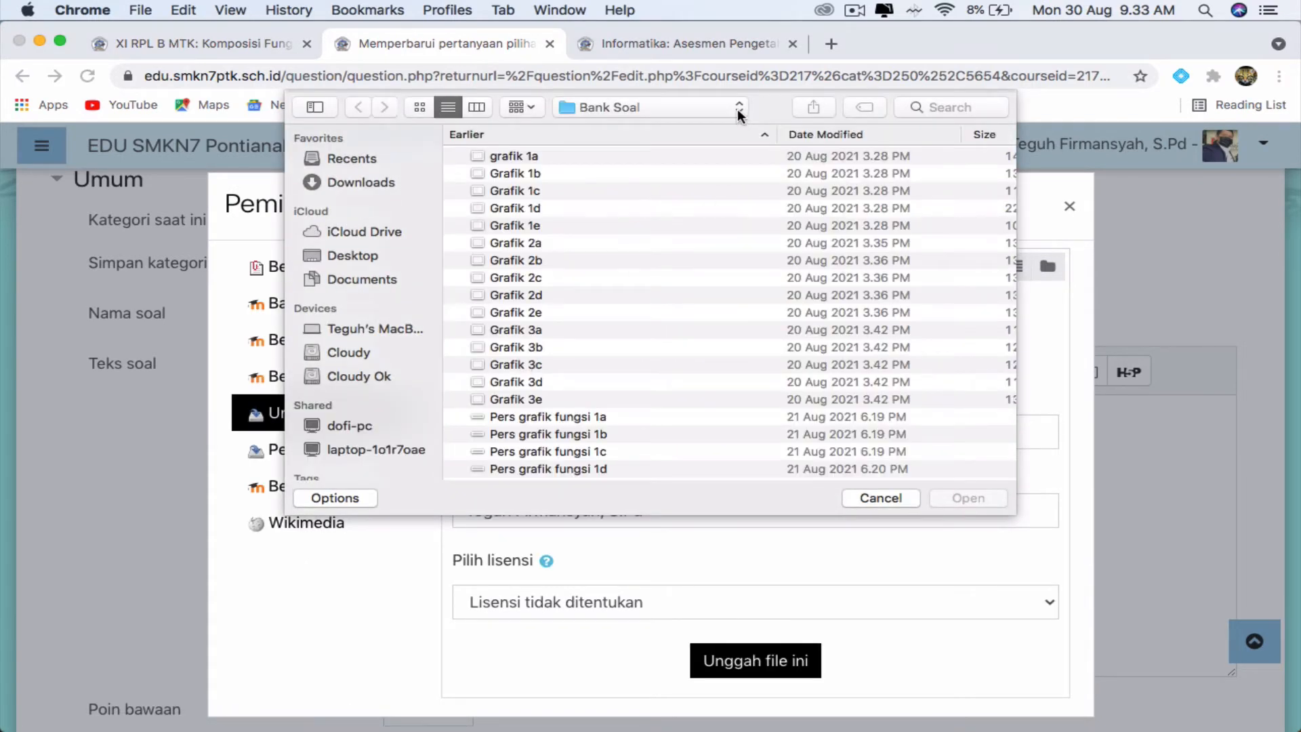
Choose the image Soal Lim 1 from Perangkat 20_21 > Bank Soal > MTK XII on the Cloudy Ok drive.
left_click(351, 378)
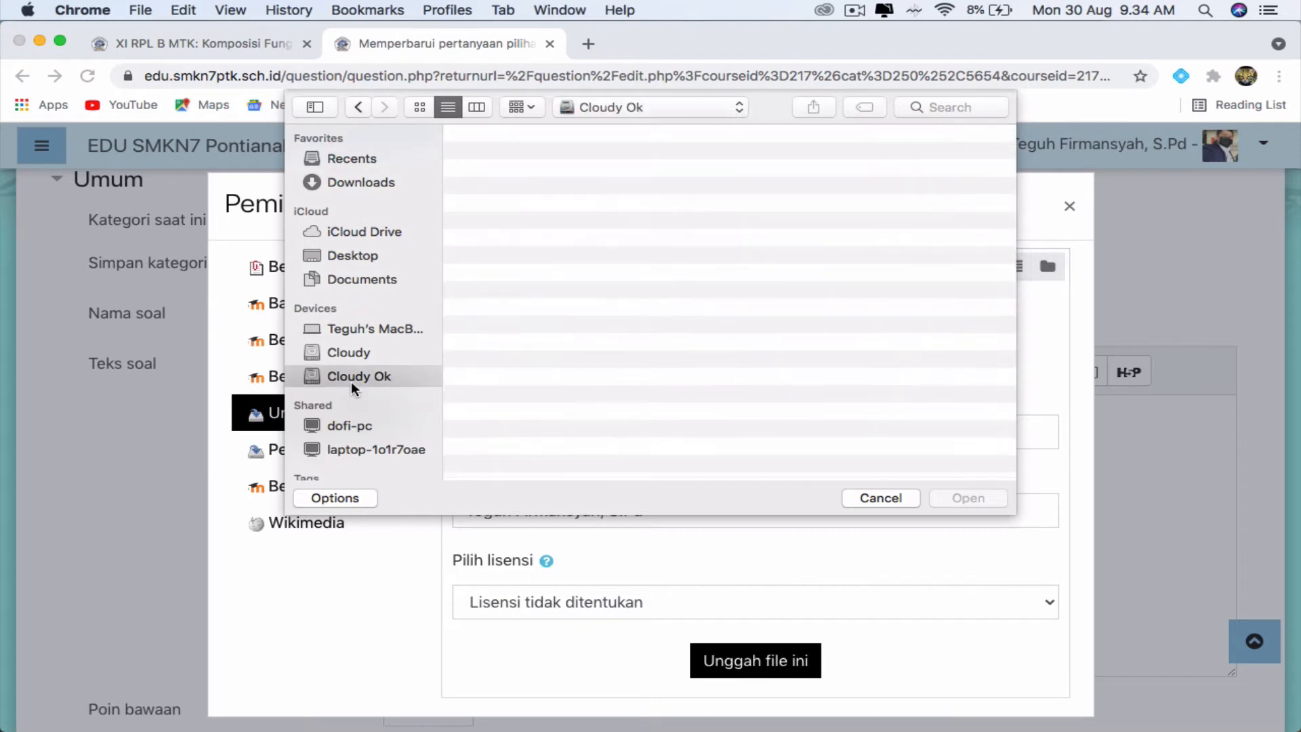
scroll(518, 358, "down", 5)
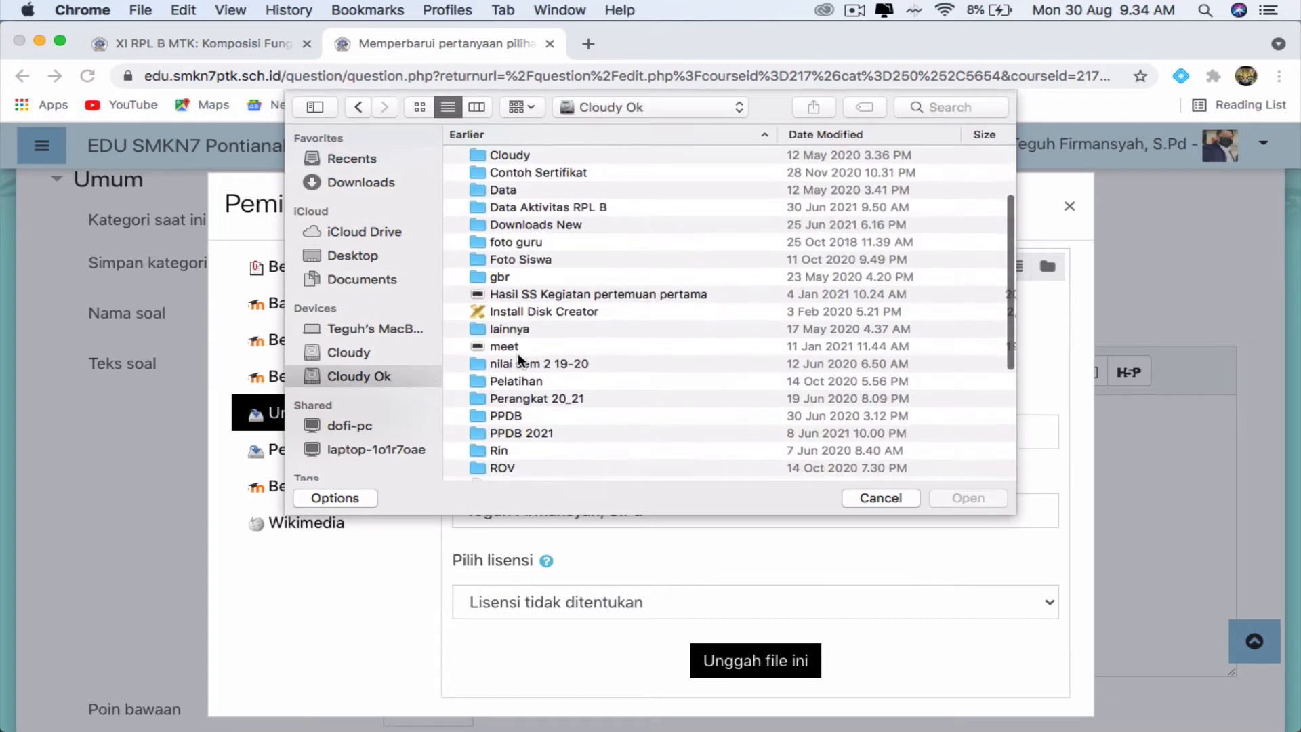
scroll(519, 358, "up", 3)
double_click(548, 442)
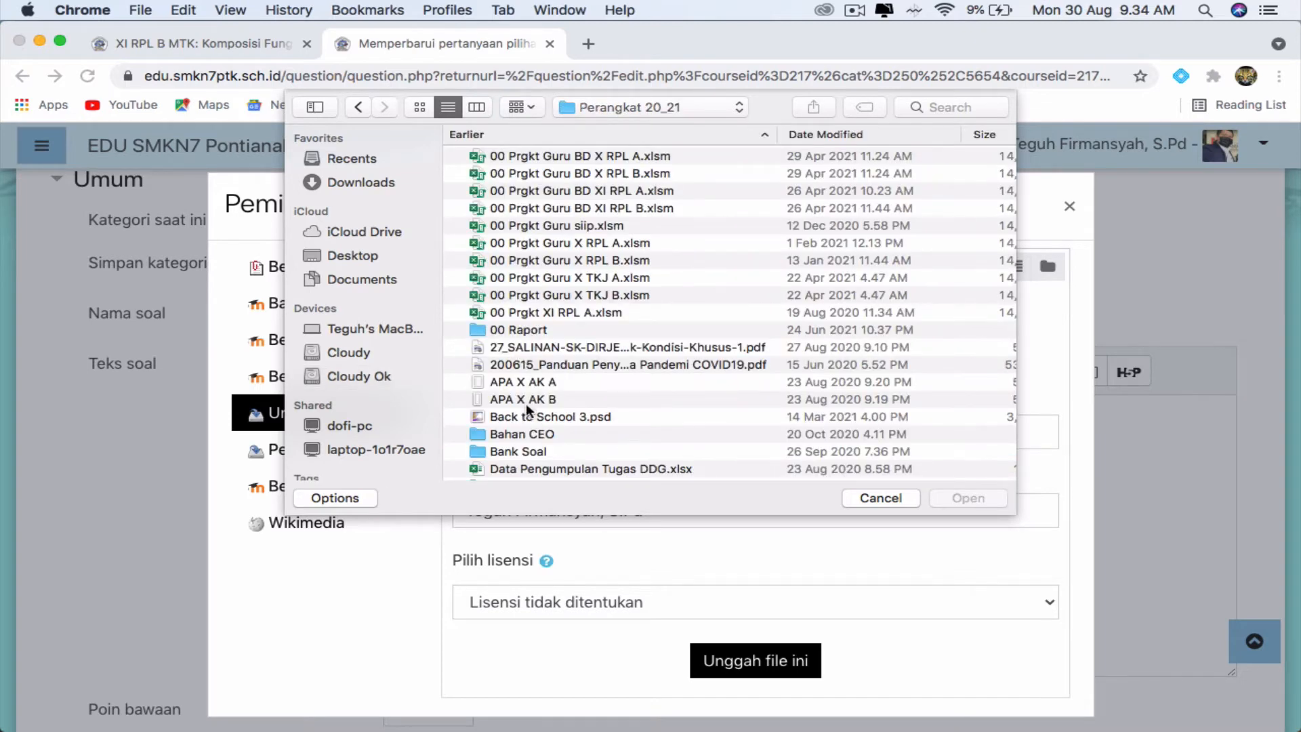
double_click(523, 448)
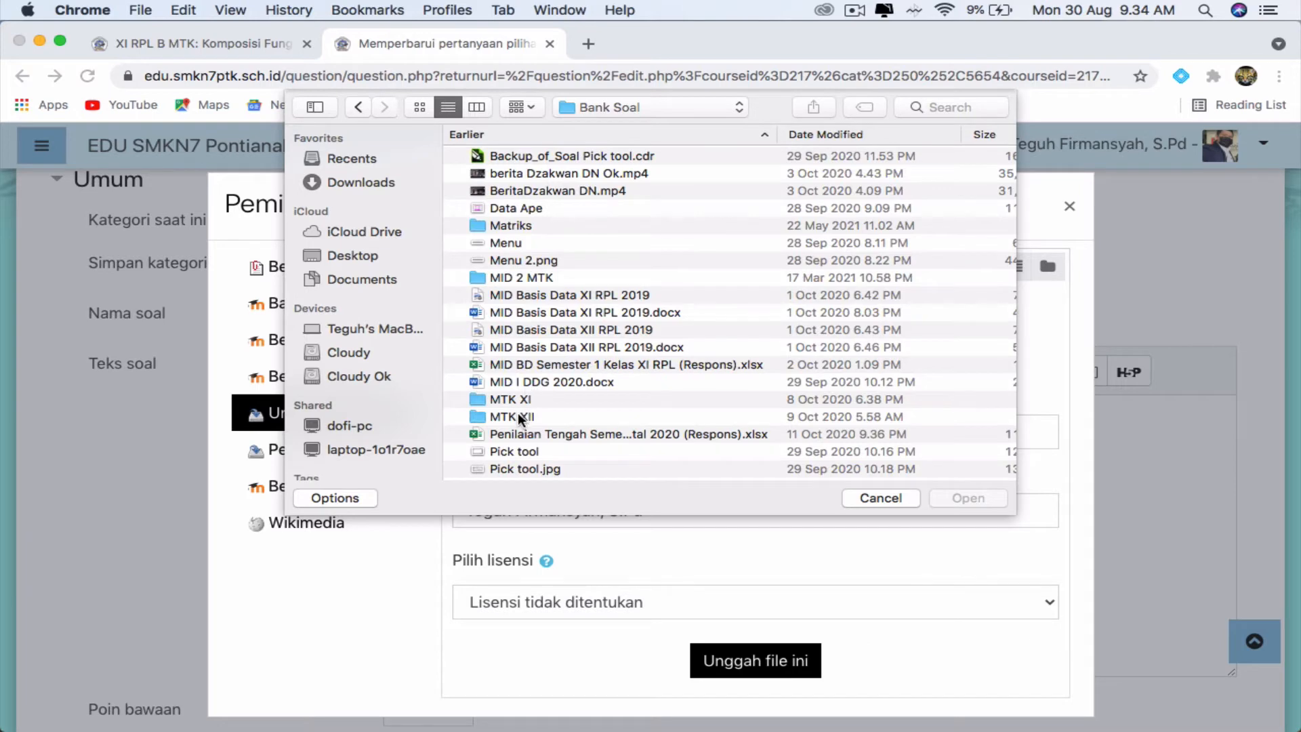
double_click(518, 415)
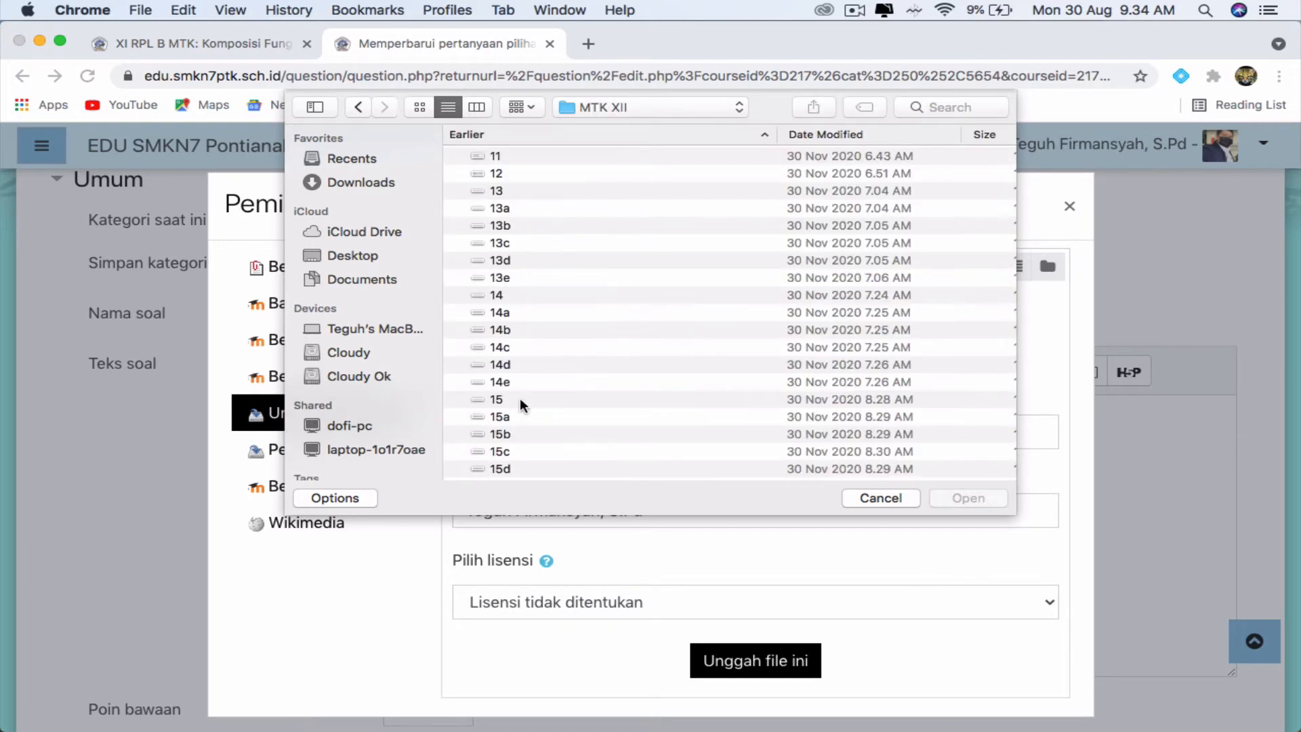
scroll(519, 397, "down", 10)
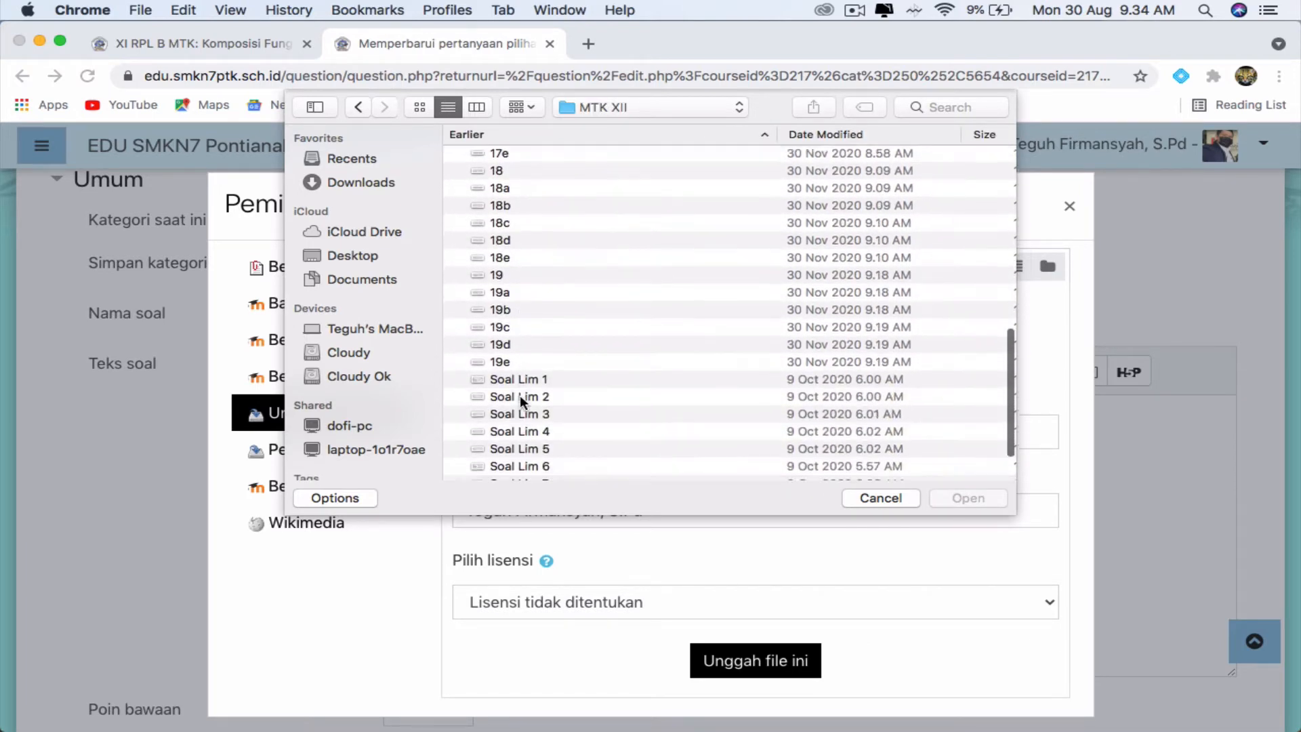
left_click(523, 373)
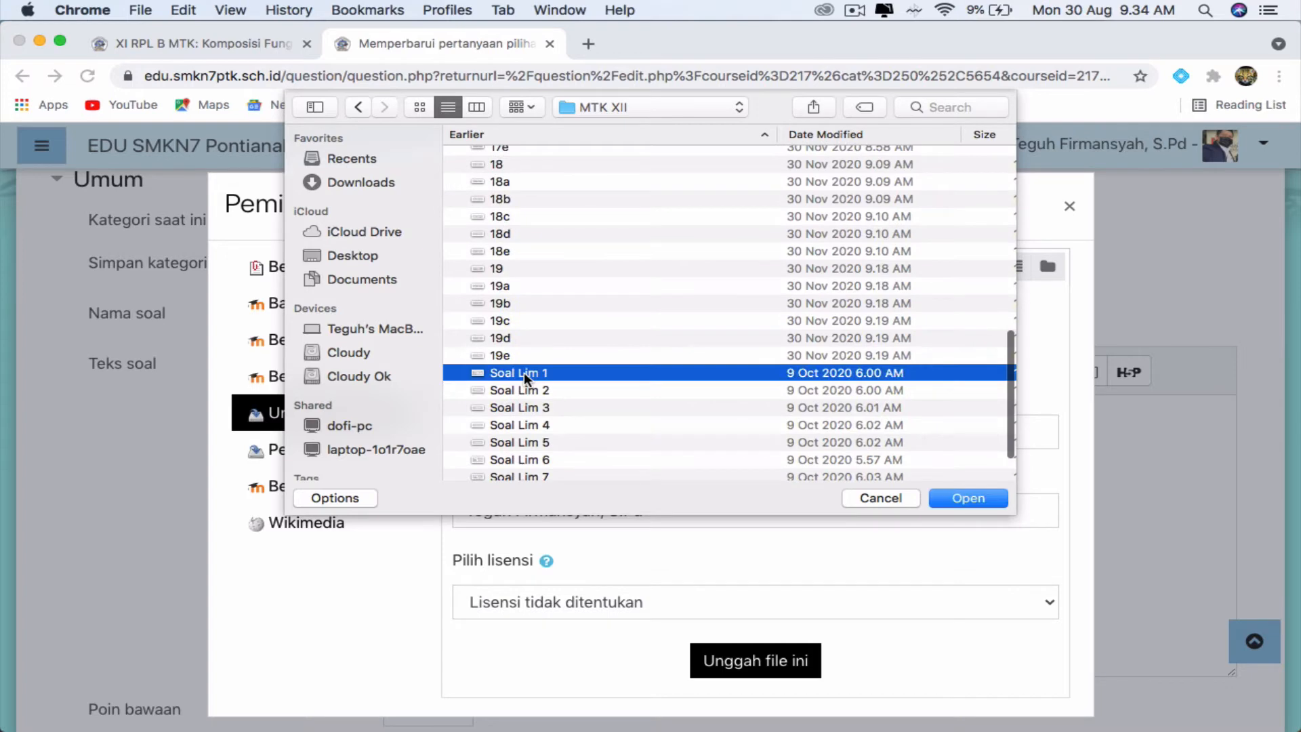
left_click(973, 497)
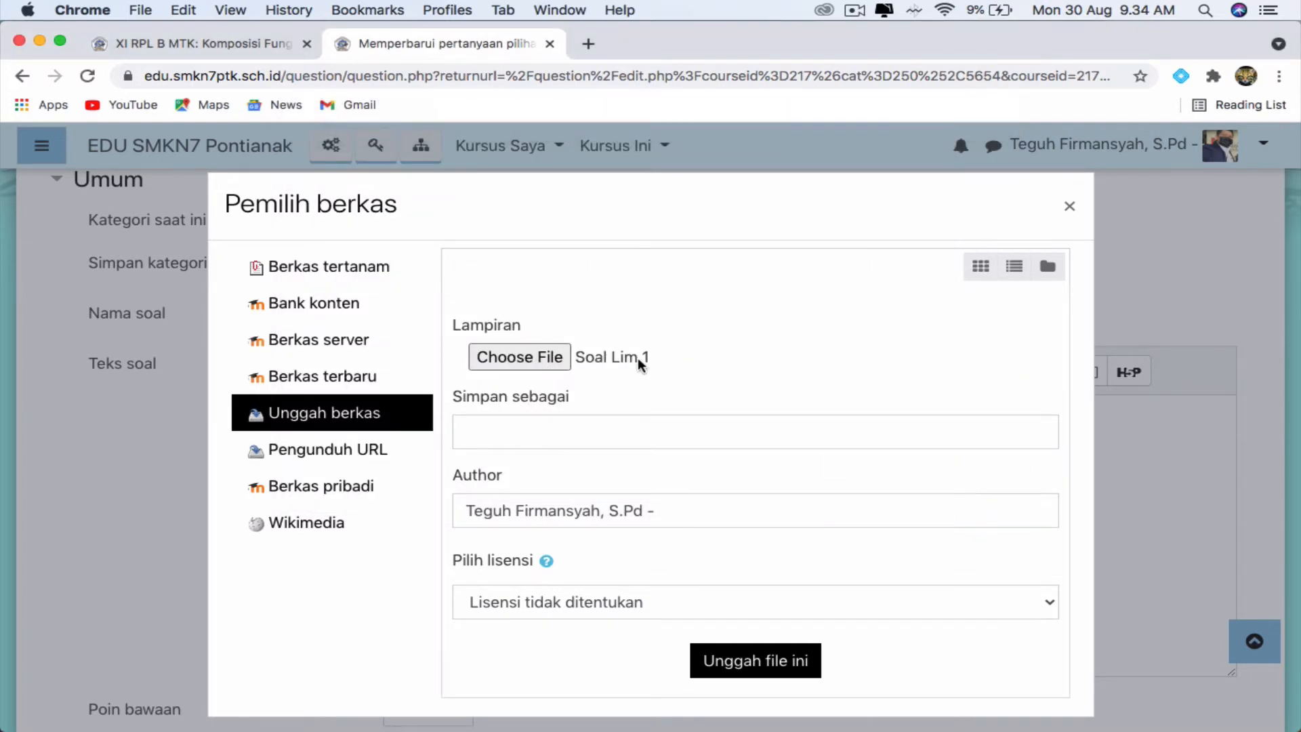
Set the image's save-as name to Soal Lim 1 and upload the file.
left_click(532, 439)
type("Soal Lim 1")
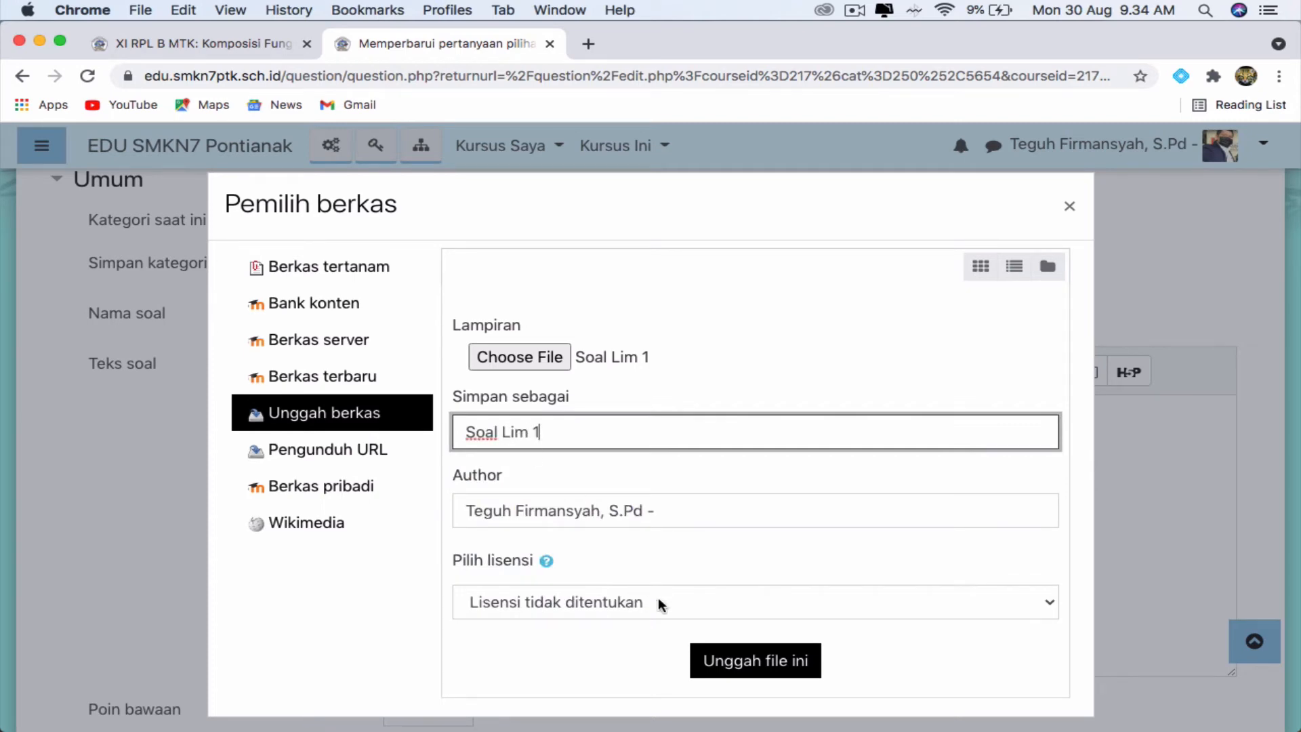
left_click(752, 661)
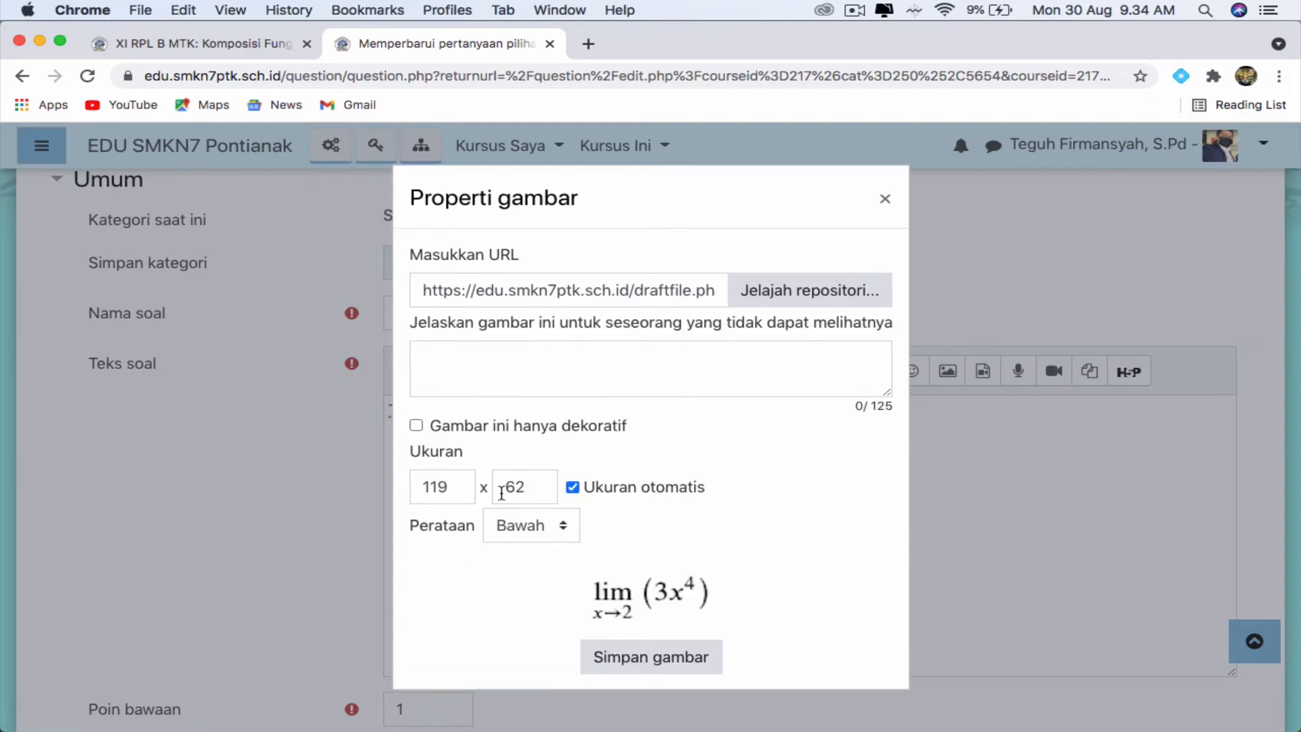
Mark the limit formula image as decorative only, set its width to 100, and insert it into the question text.
left_click(452, 428)
double_click(434, 482)
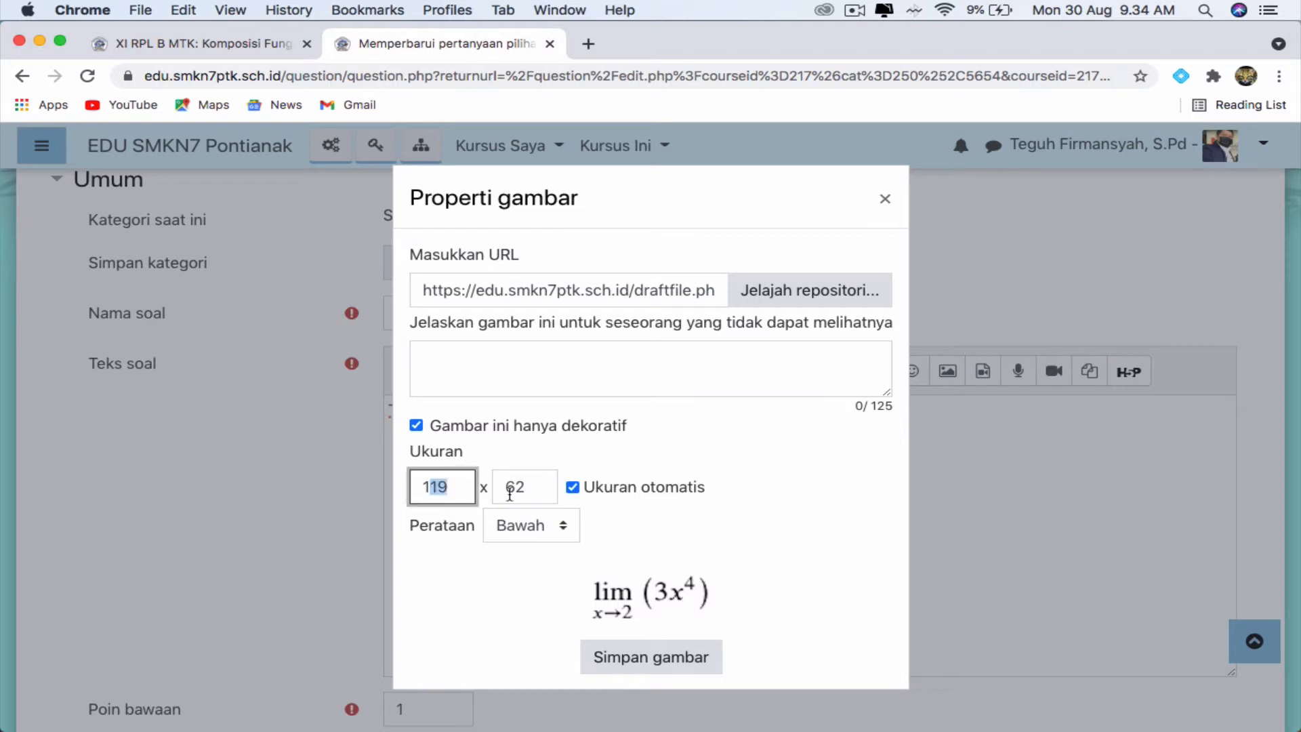
type("100")
left_click(771, 507)
left_click(663, 647)
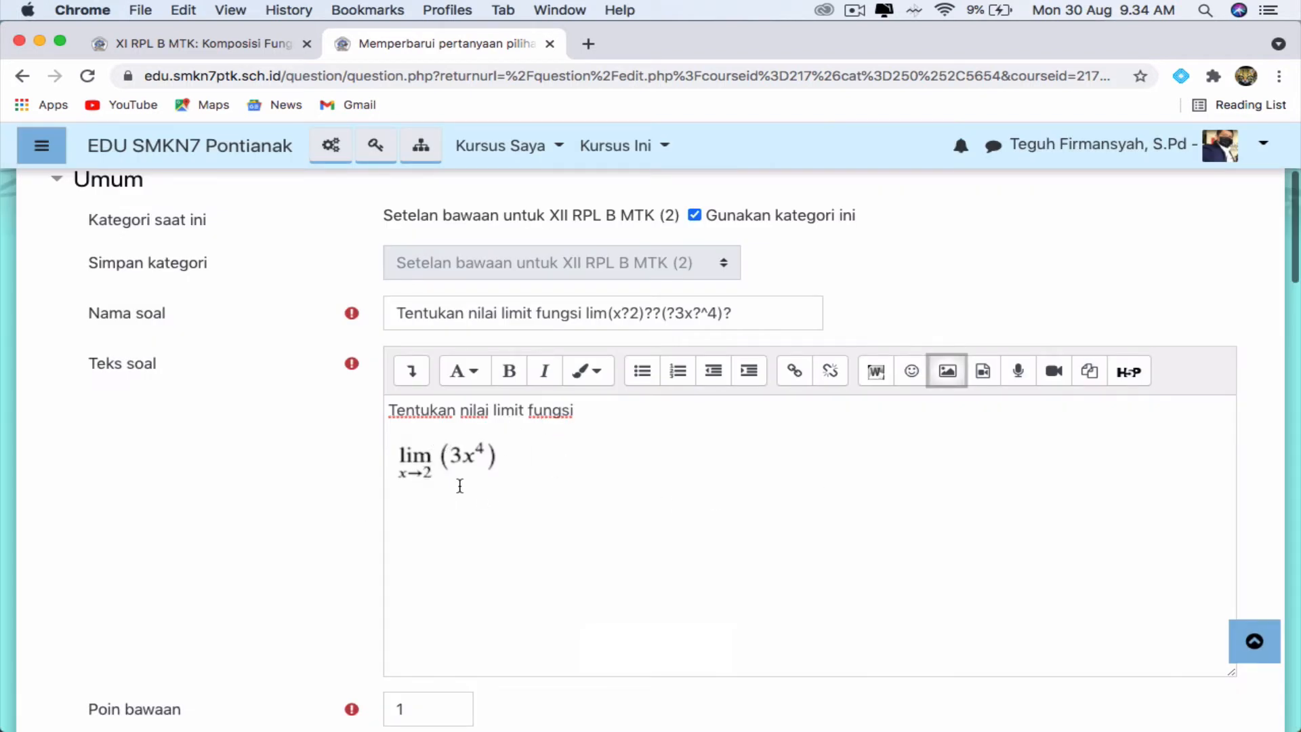
Examine the question's general settings and the text and grade of each of its five answer choices.
scroll(200, 556, "down", 10)
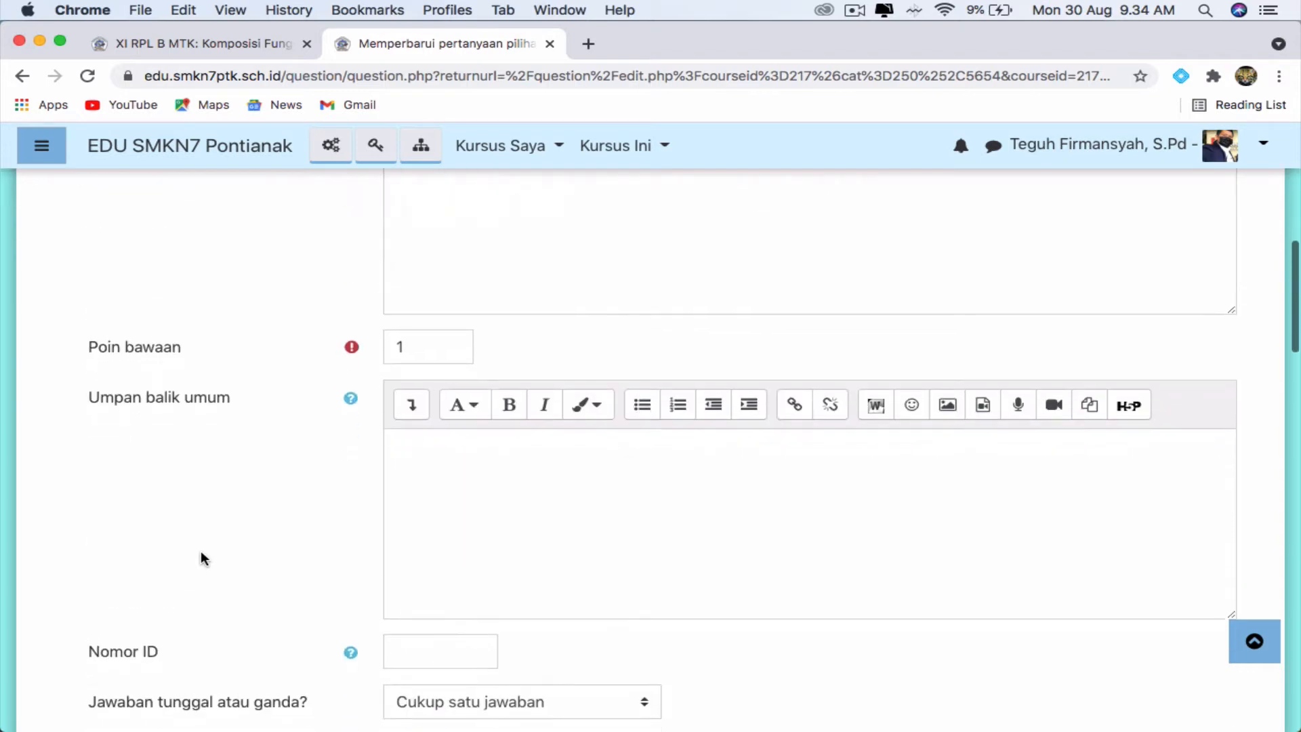
scroll(201, 556, "up", 4)
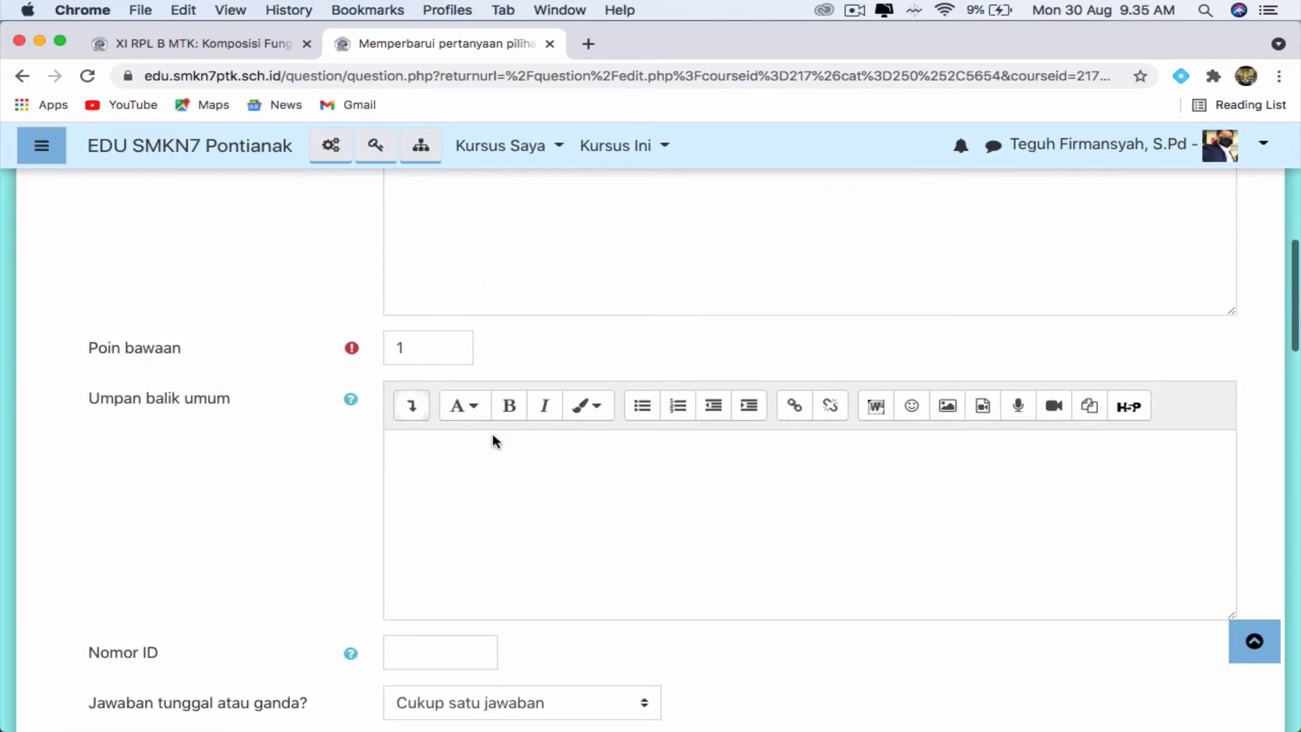
scroll(508, 486, "down", 5)
scroll(509, 486, "down", 3)
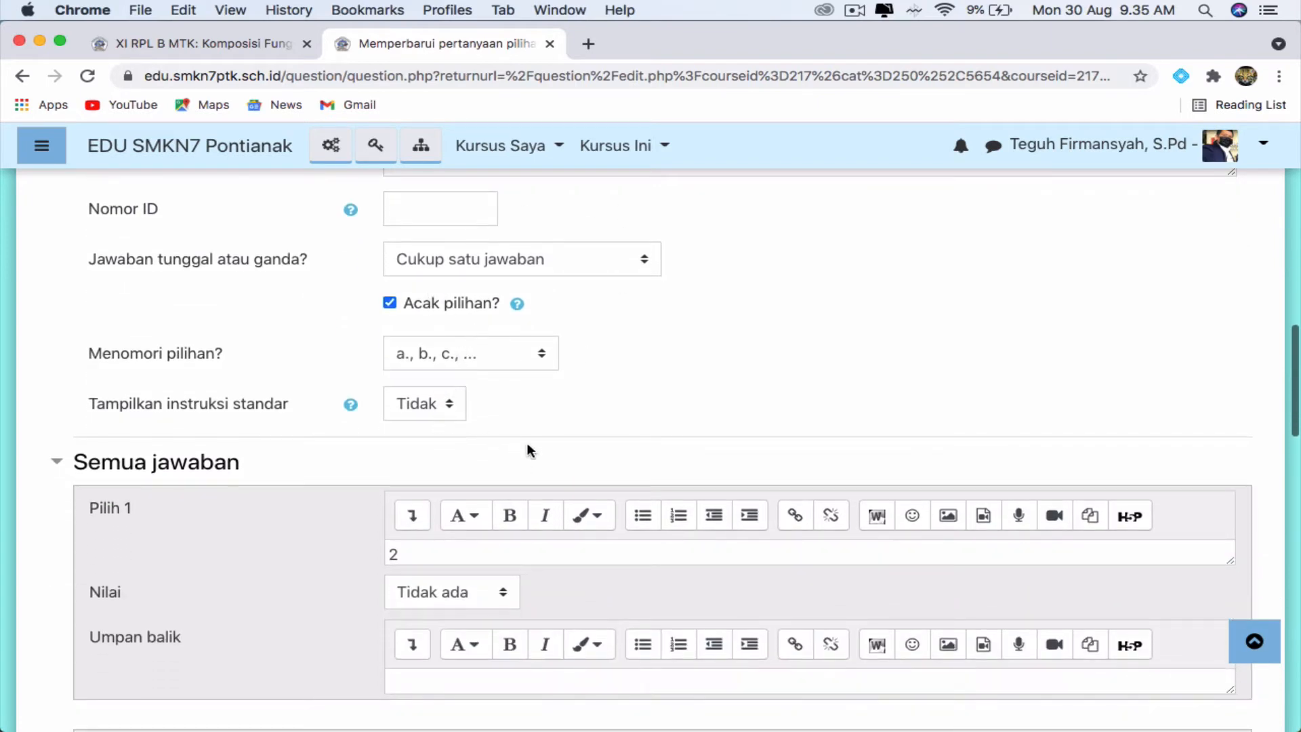
scroll(526, 450, "down", 3)
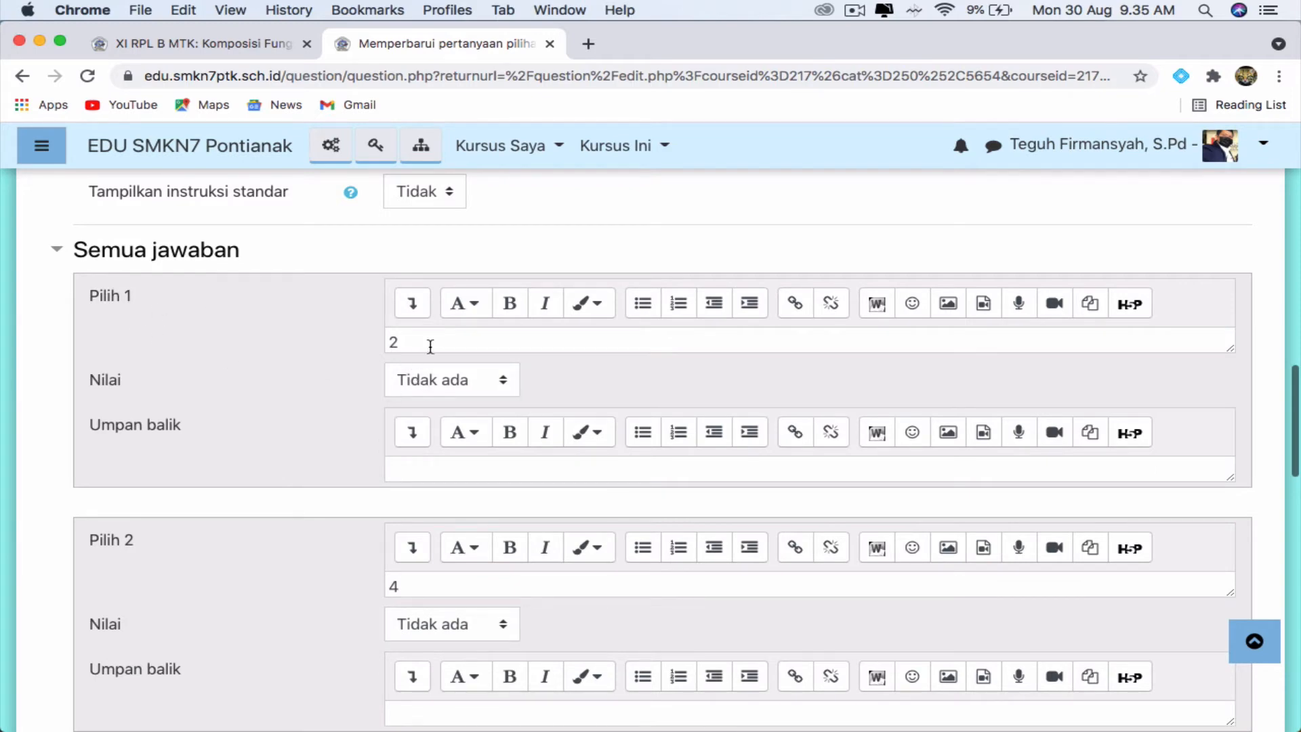
scroll(345, 551, "down", 3)
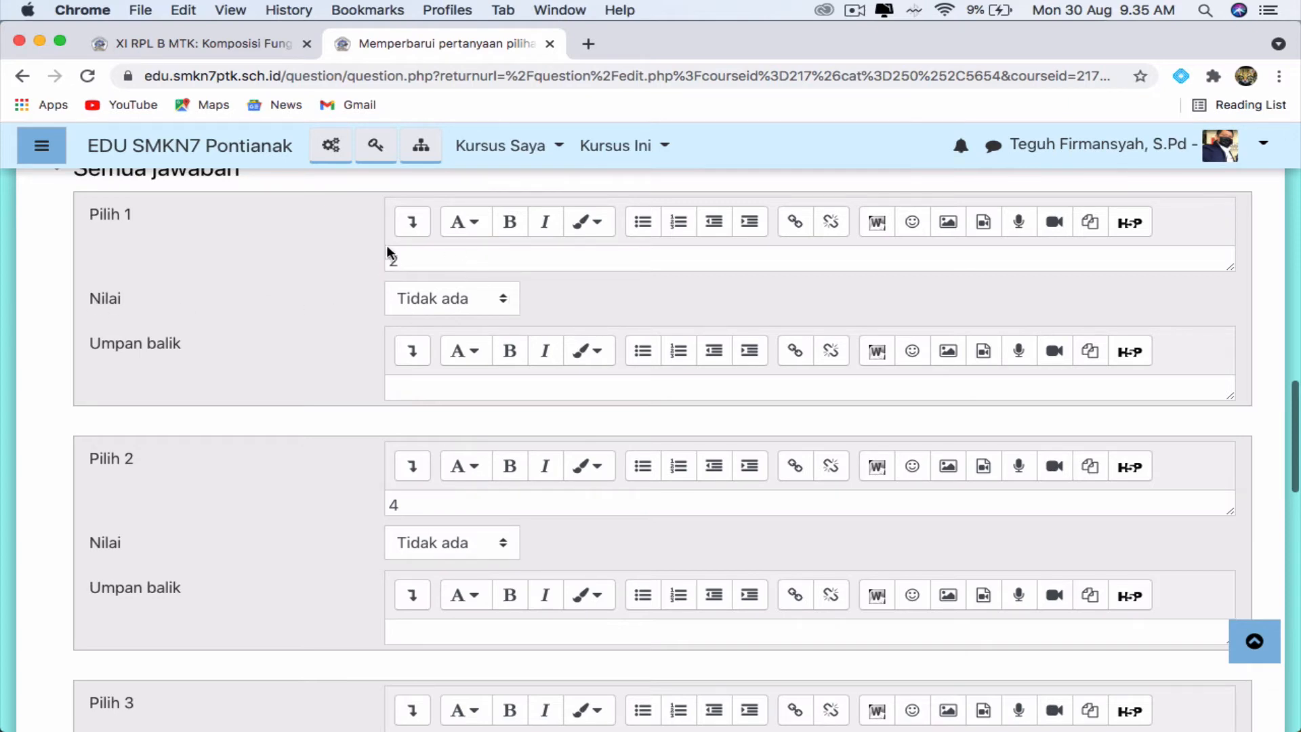
scroll(432, 465, "down", 10)
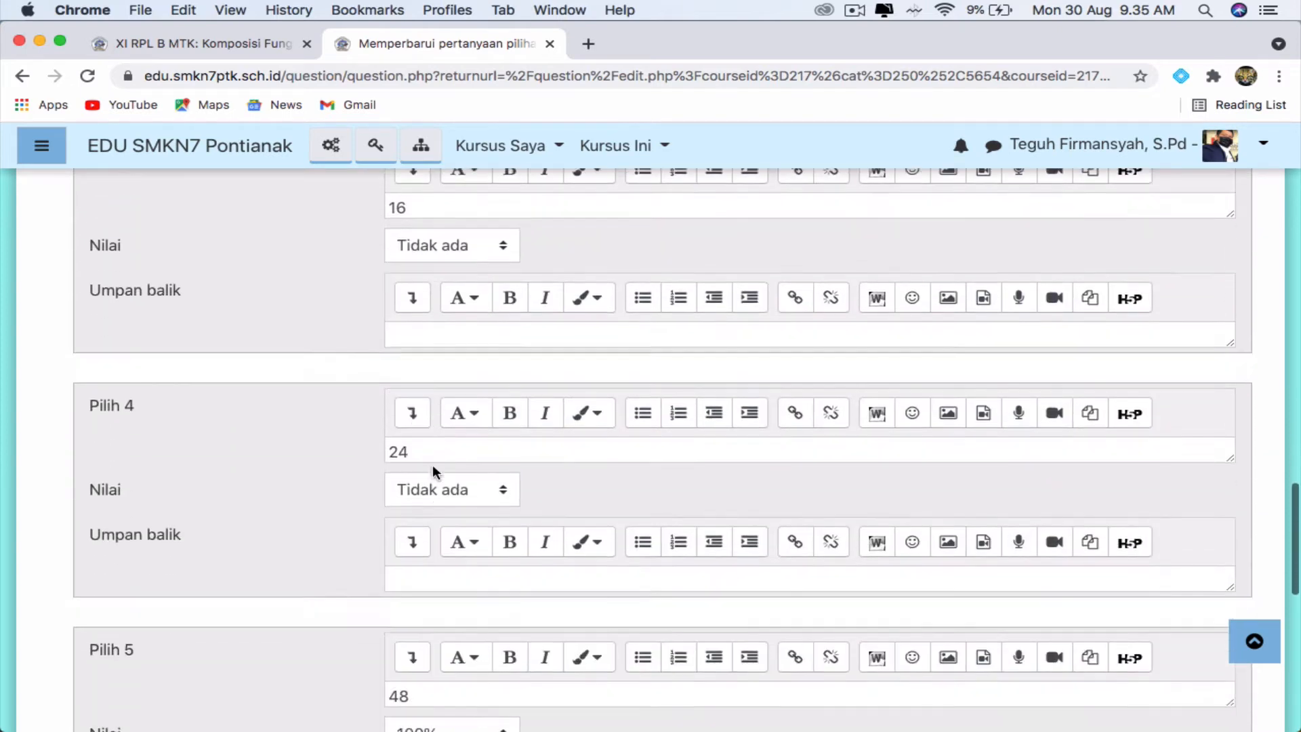
scroll(432, 465, "down", 5)
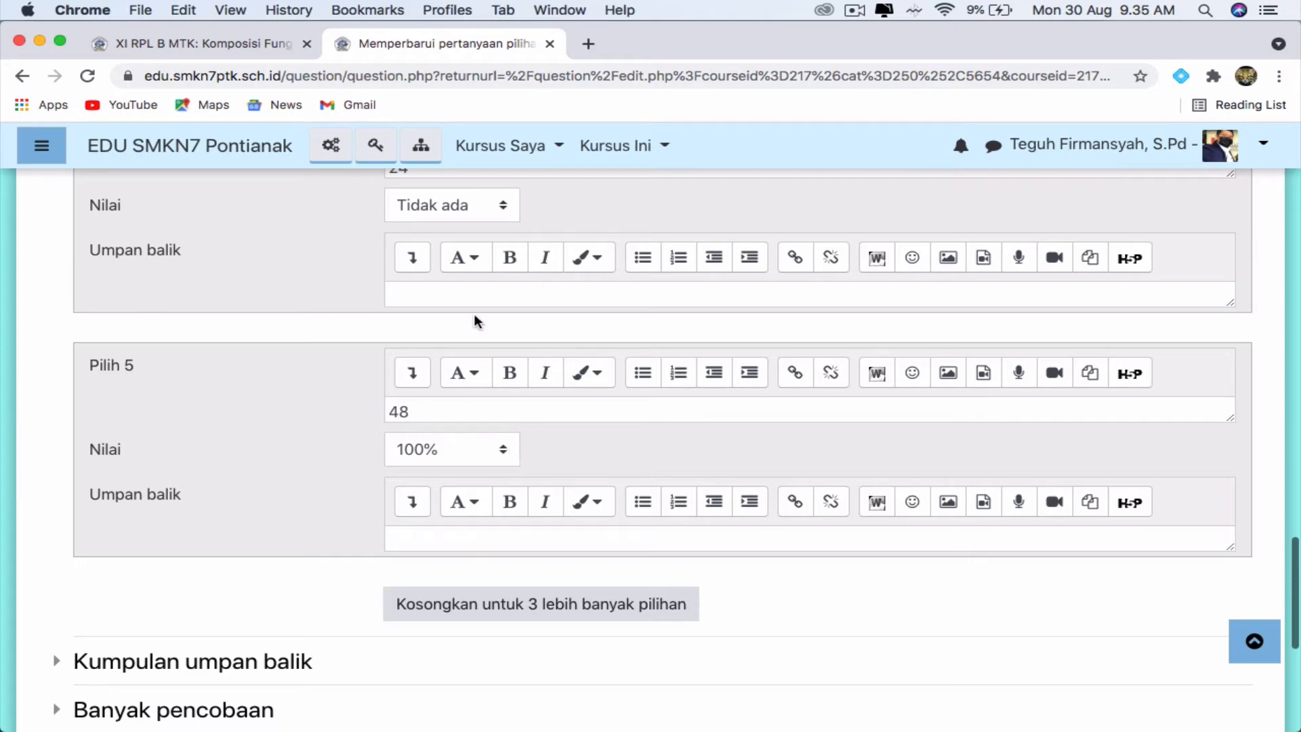
scroll(372, 424, "up", 1)
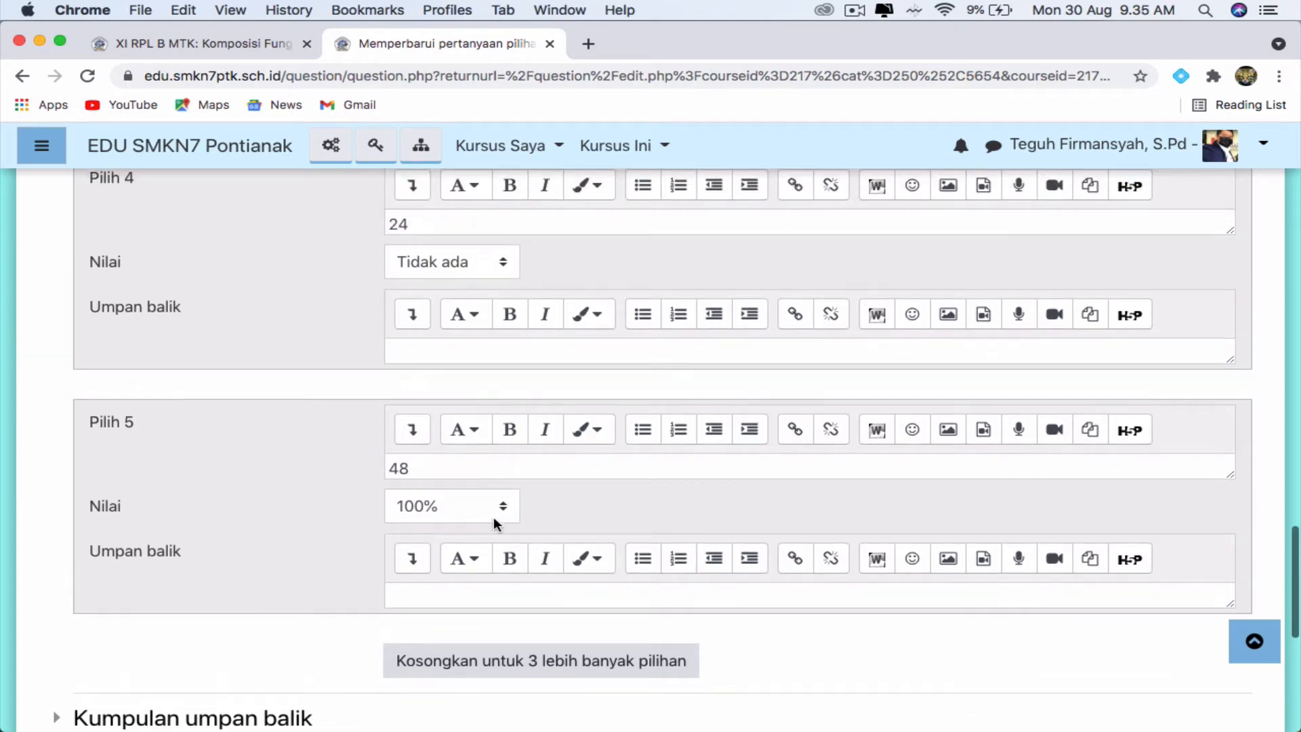
Look through the grade percentages offered for choices 5 and 4, and review the grades of the other choices.
left_click(507, 505)
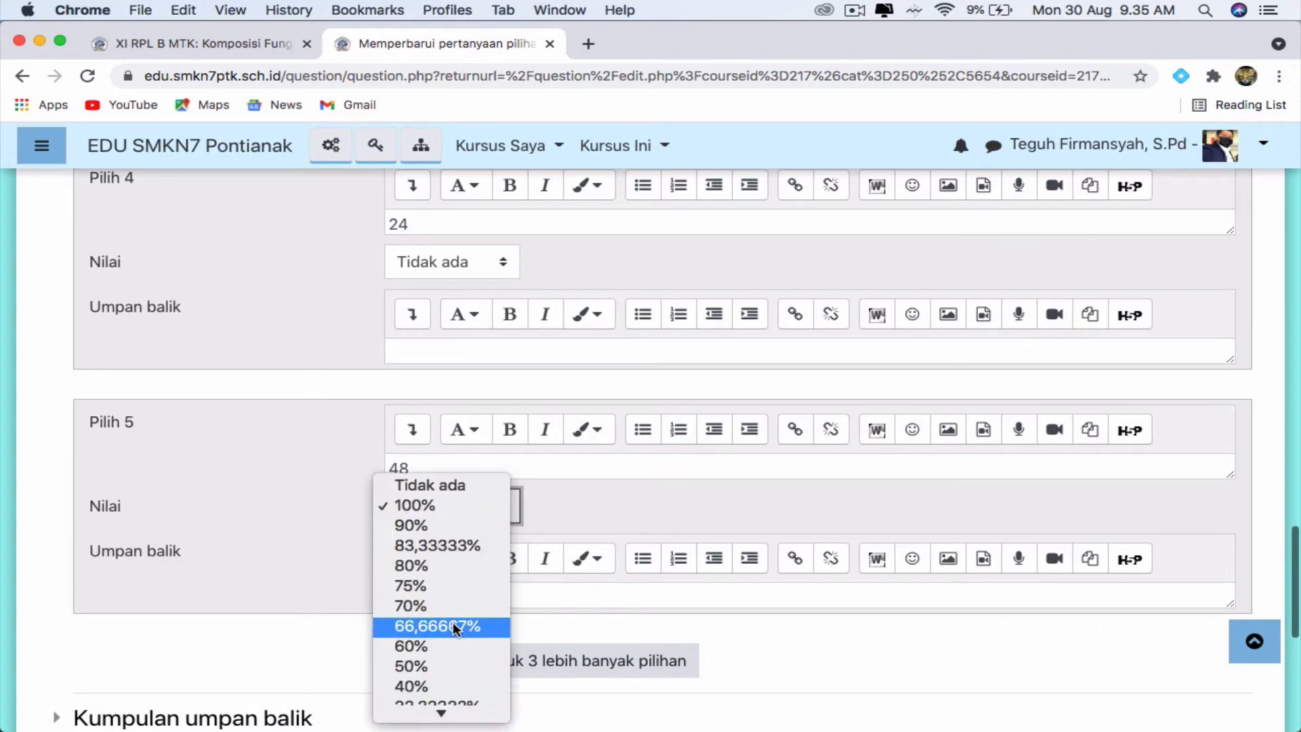
left_click(285, 554)
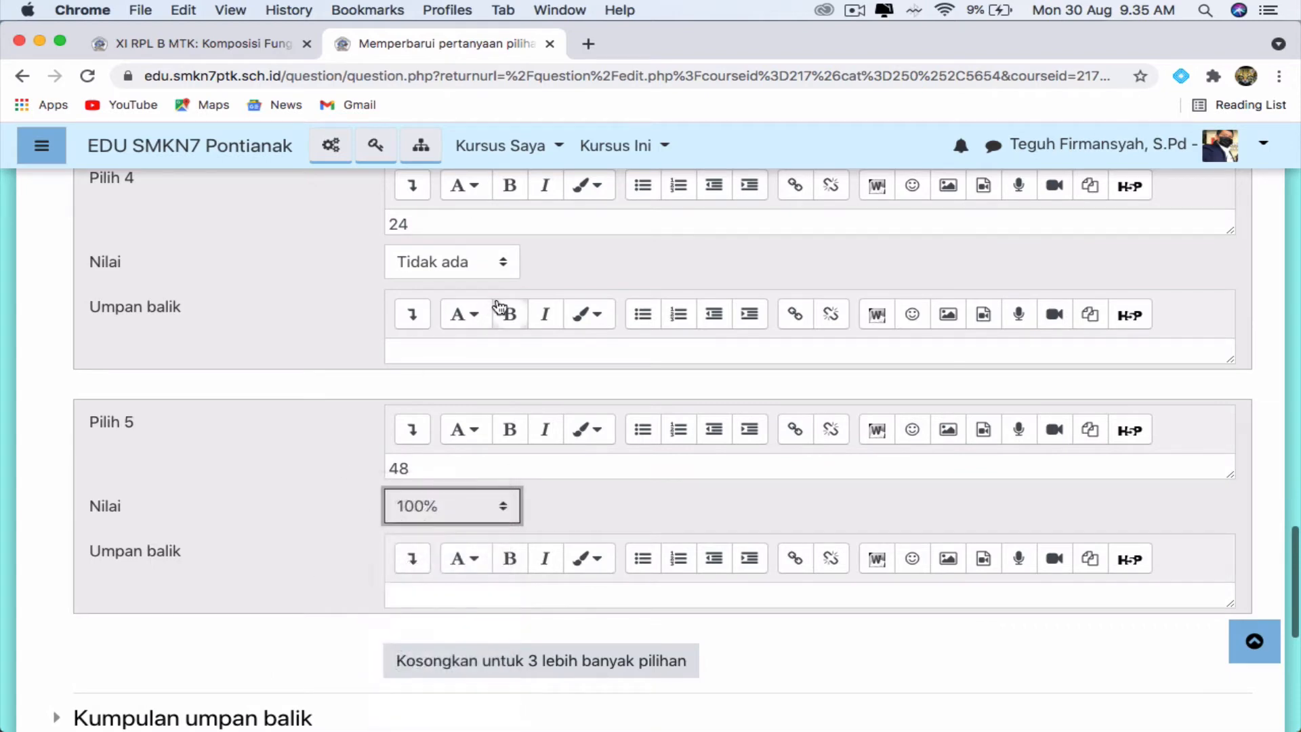
left_click(508, 266)
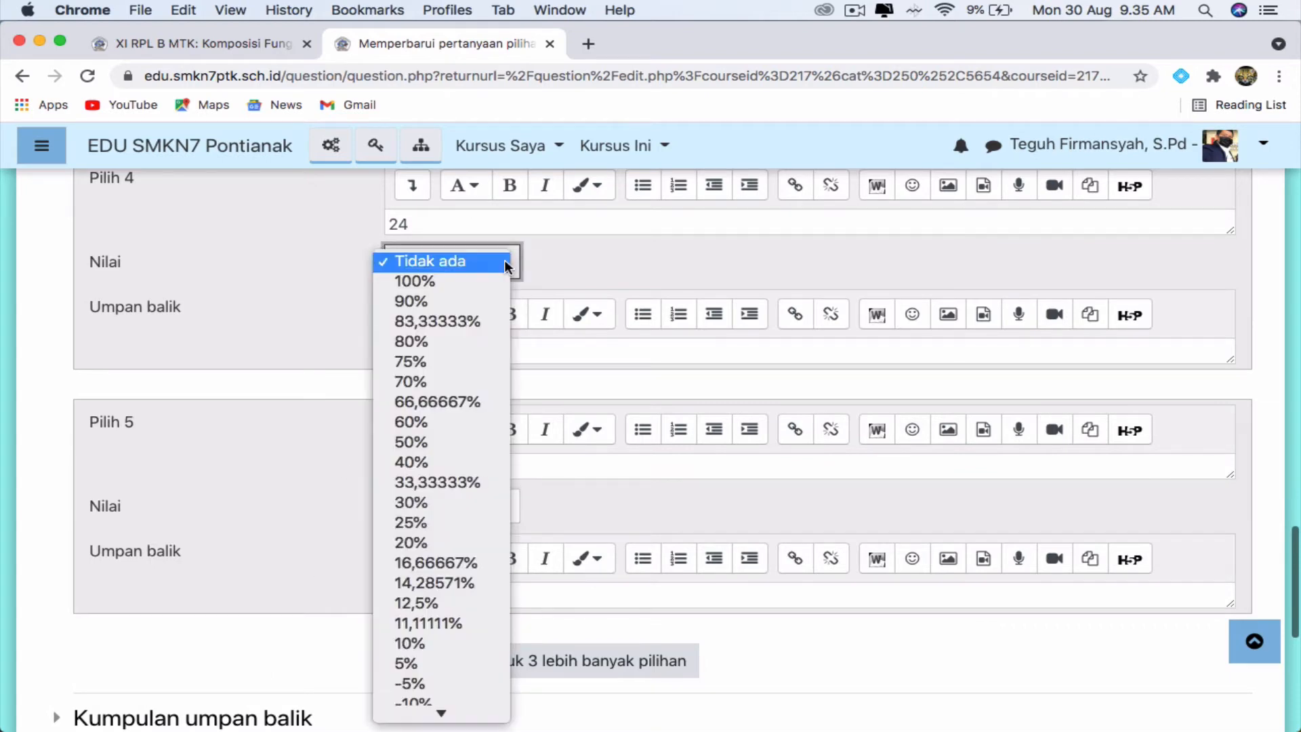
left_click(243, 550)
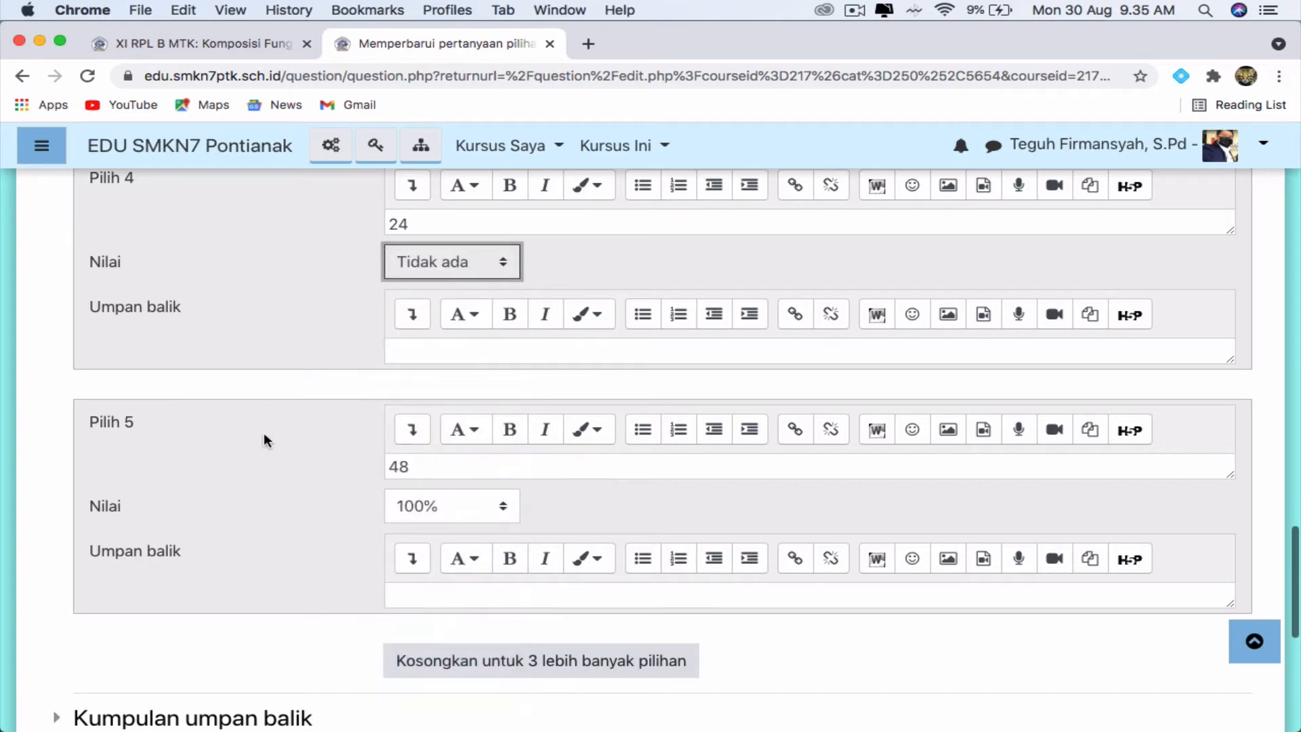
scroll(264, 437, "up", 6)
scroll(315, 271, "up", 7)
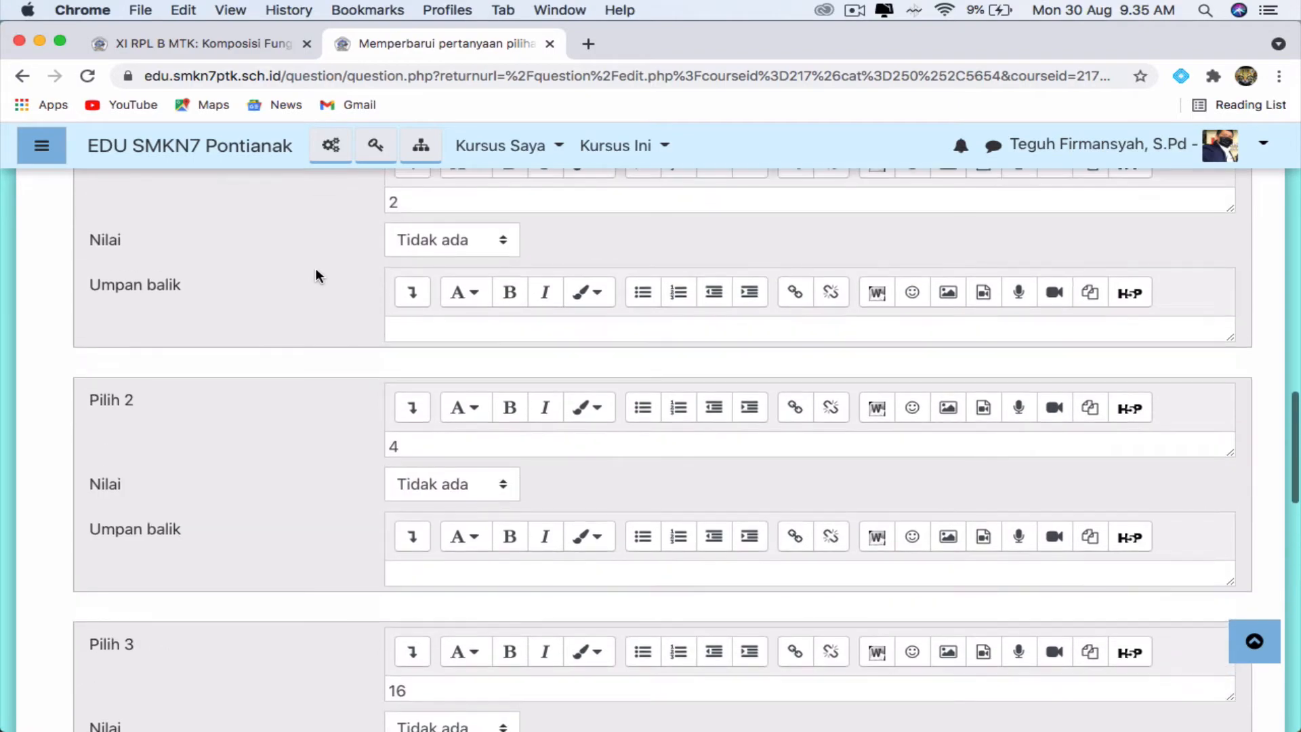
scroll(315, 271, "down", 3)
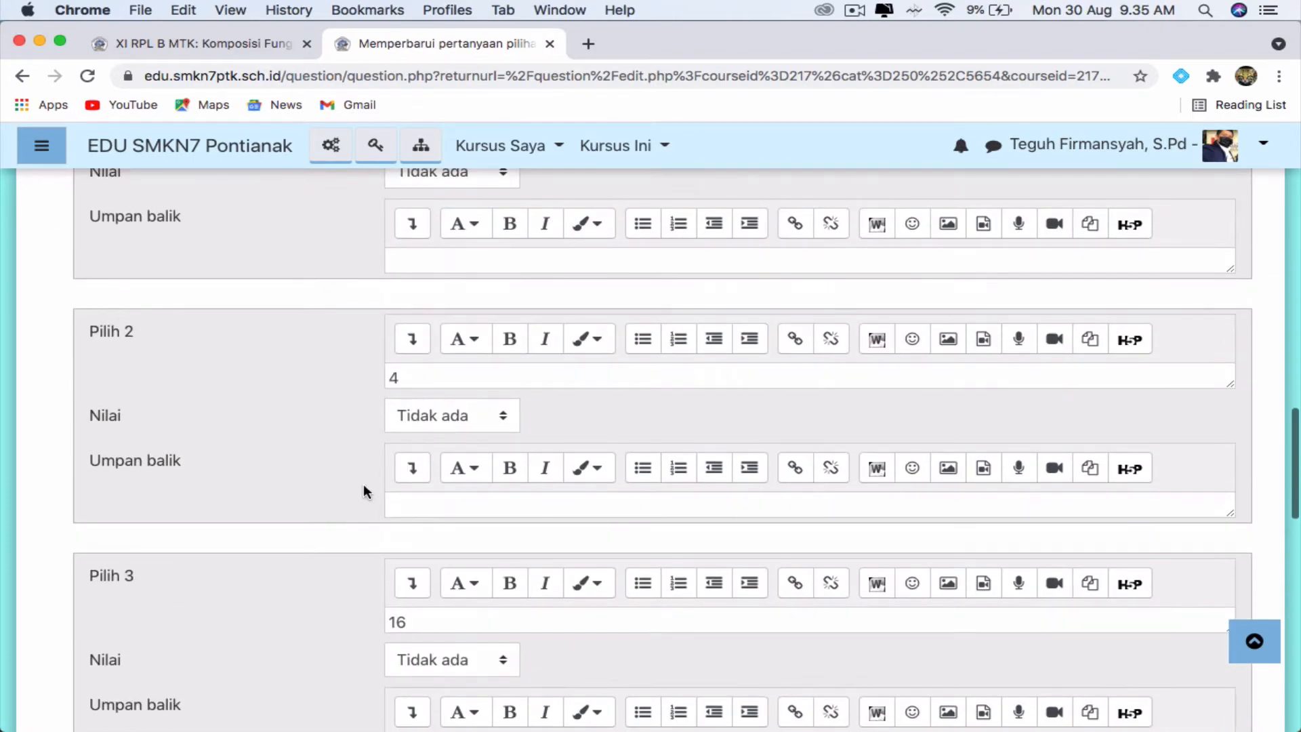
scroll(363, 484, "down", 7)
scroll(363, 484, "up", 3)
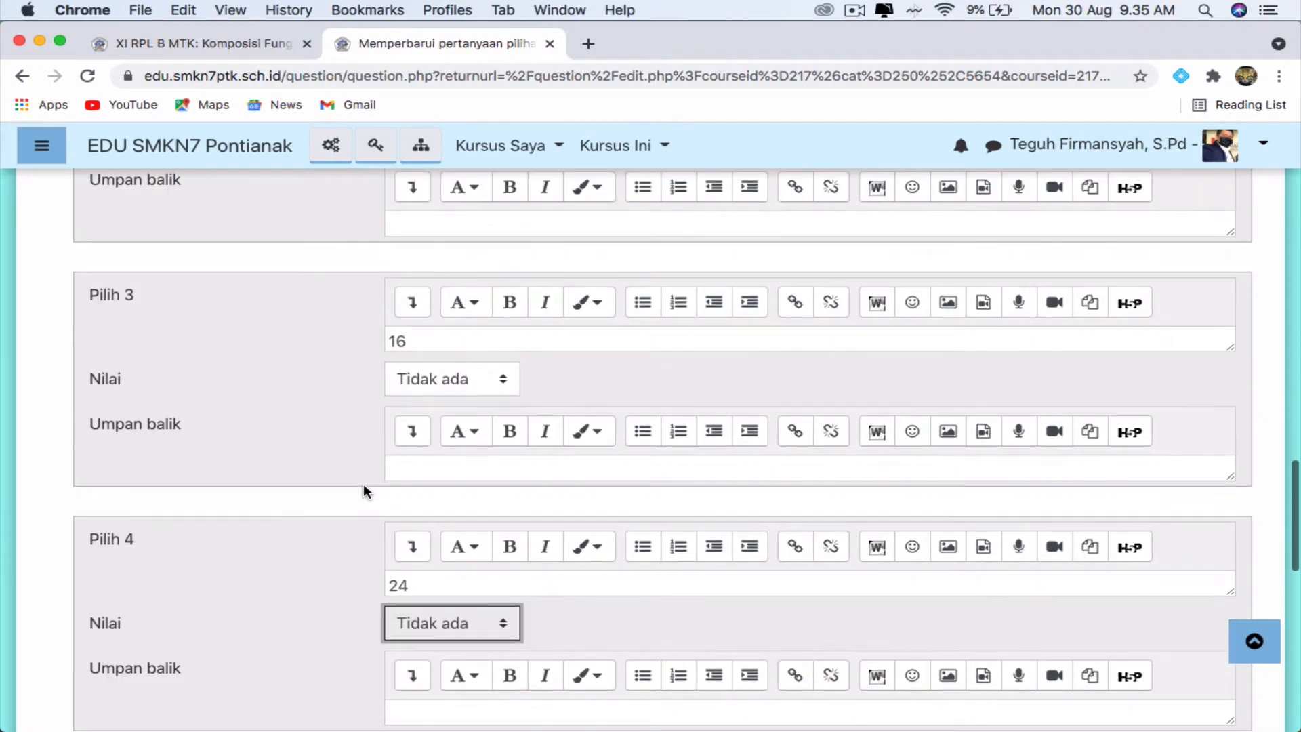
scroll(363, 484, "down", 6)
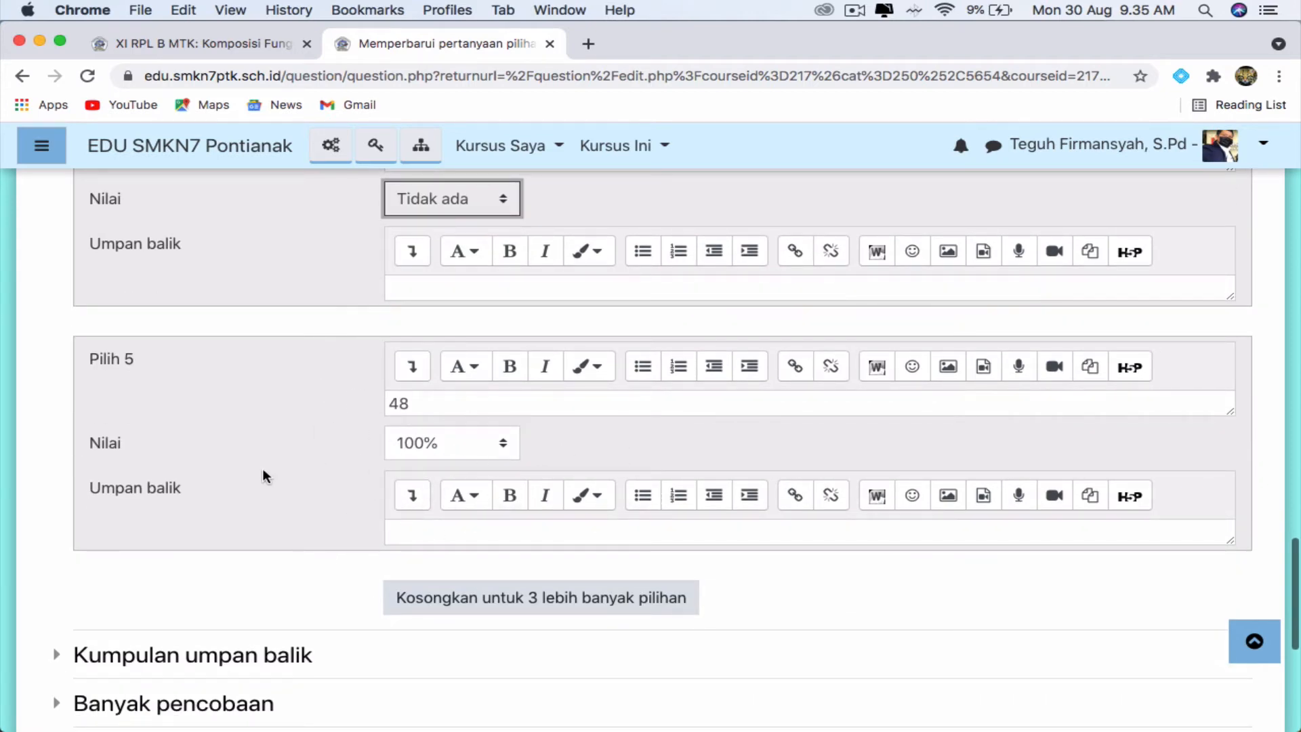
Expand the question's Tagar section and check its tag suggestions.
scroll(262, 474, "down", 5)
scroll(262, 475, "up", 2)
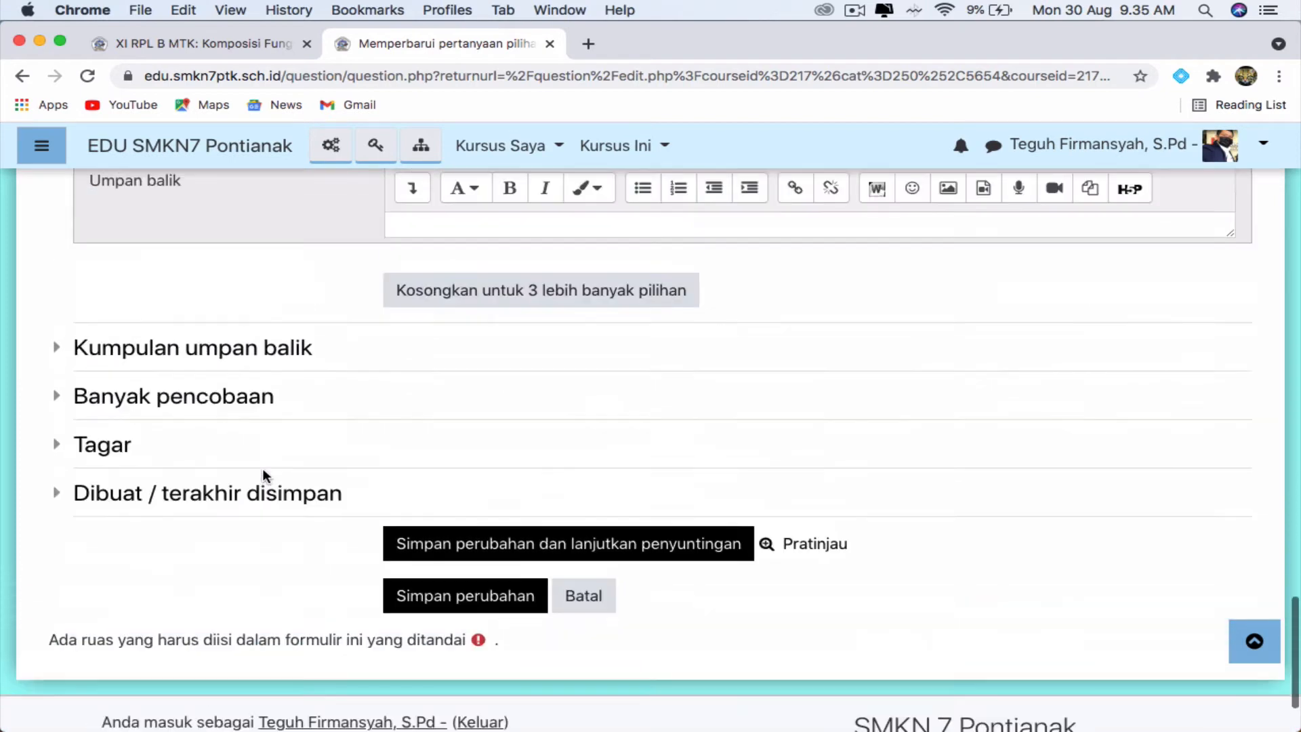
left_click(83, 502)
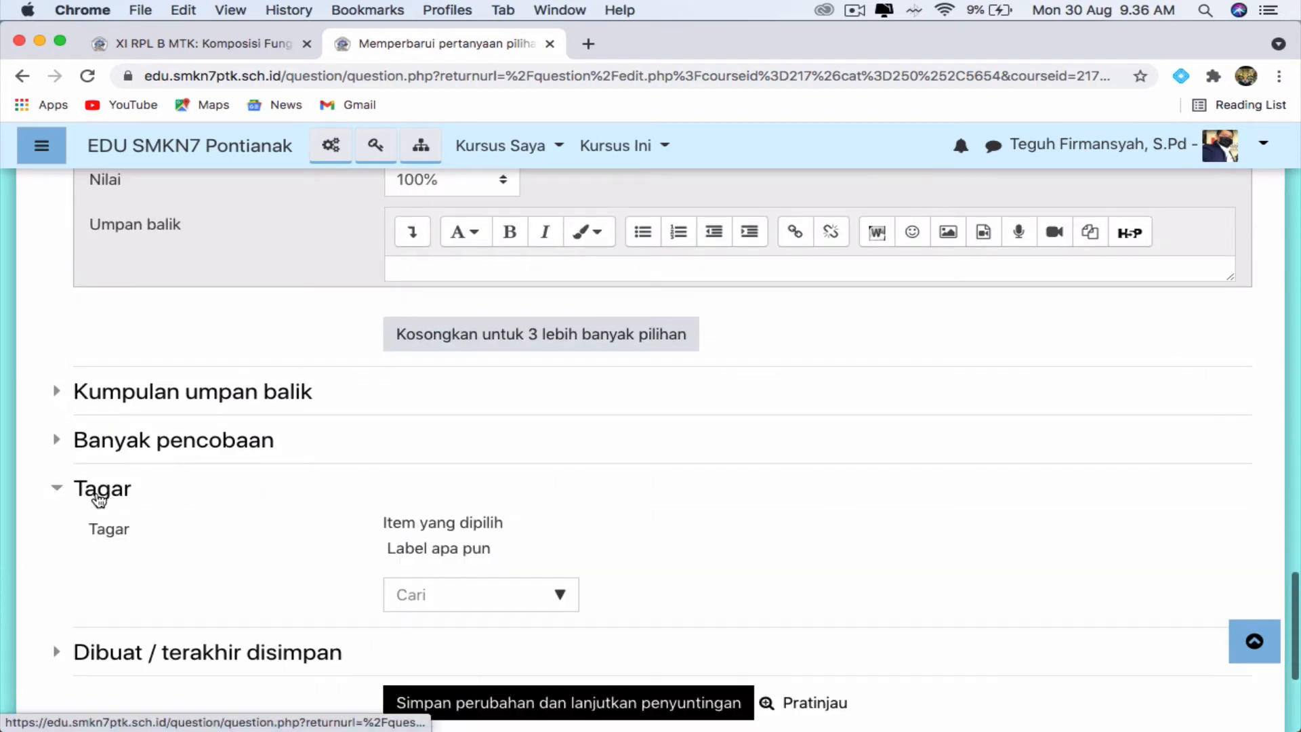
left_click(560, 596)
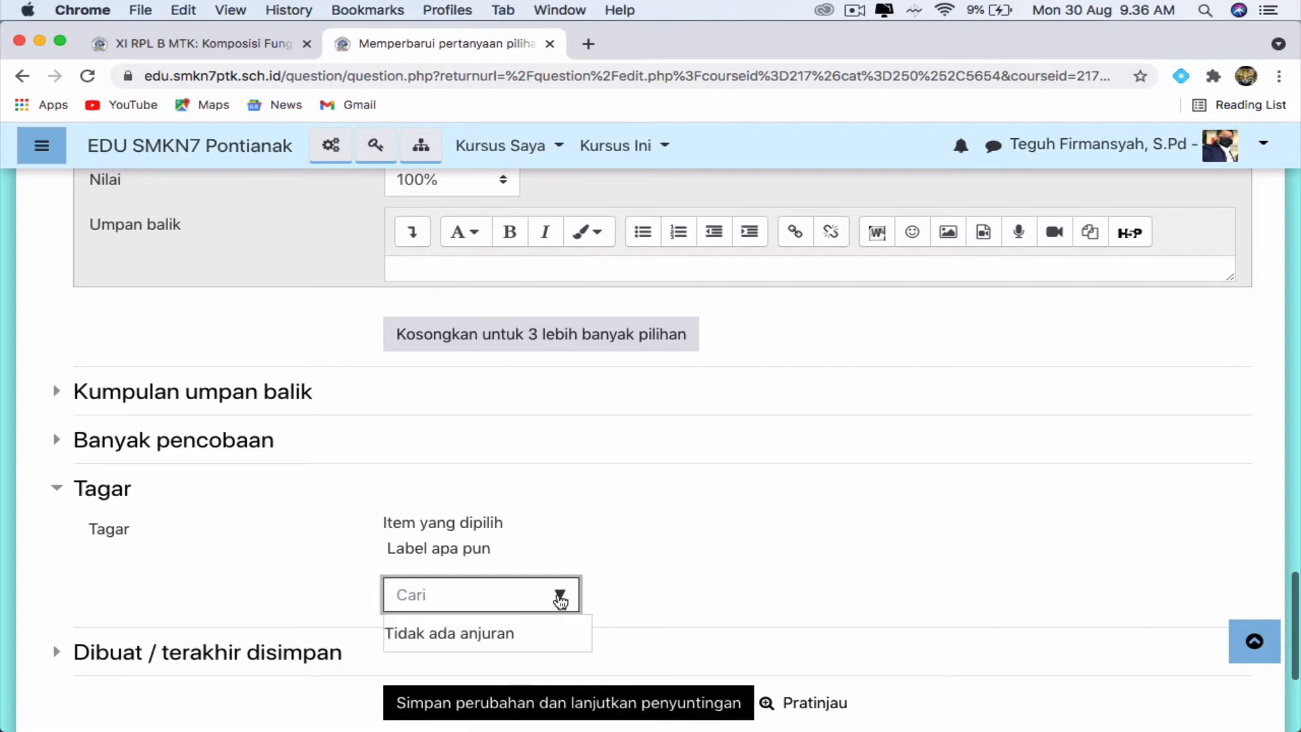
scroll(689, 552, "down", 3)
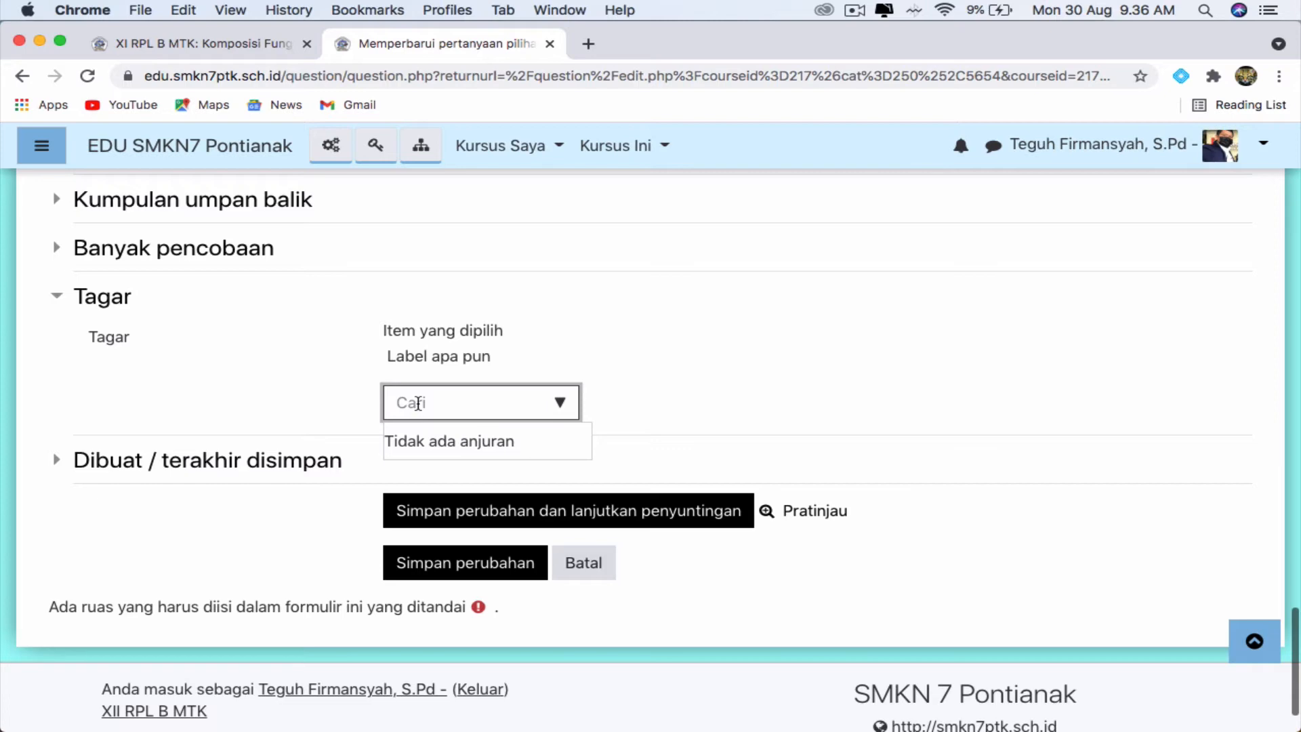
Add the tag Limit to the question and save the changes.
type("Limit")
key("Return")
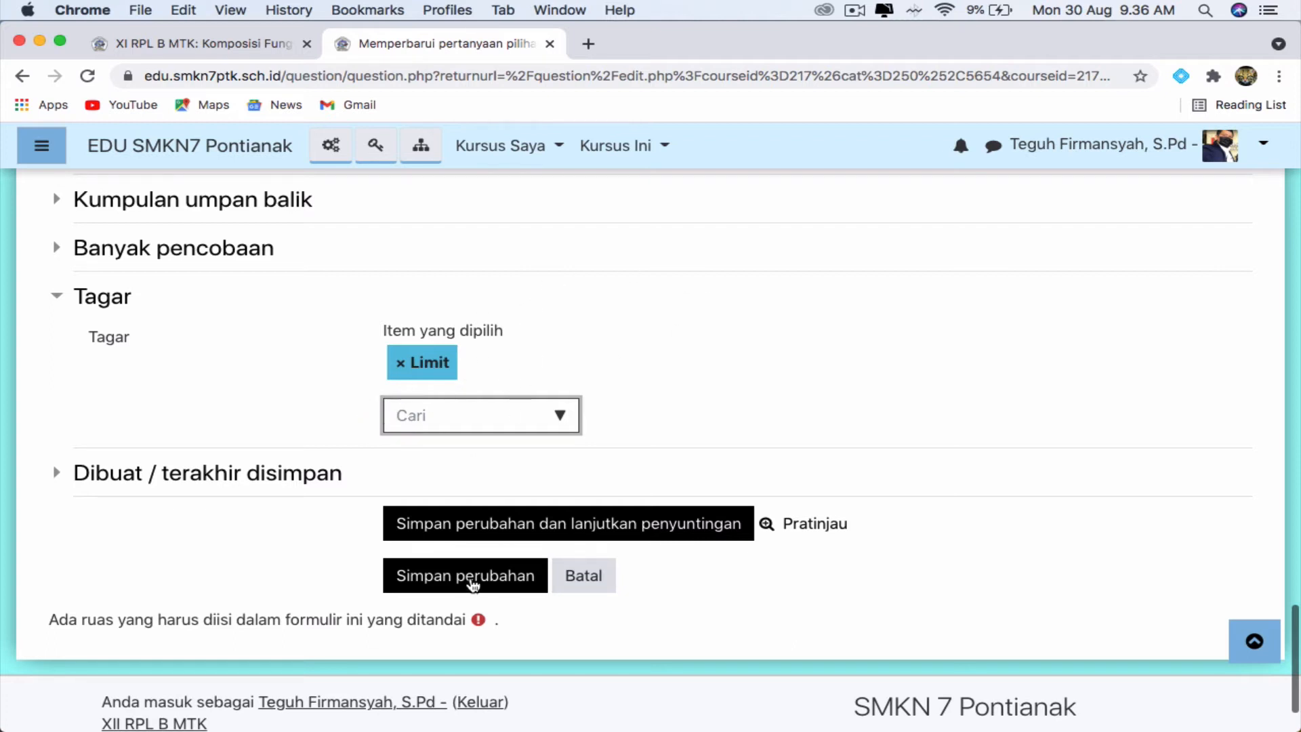
left_click(473, 584)
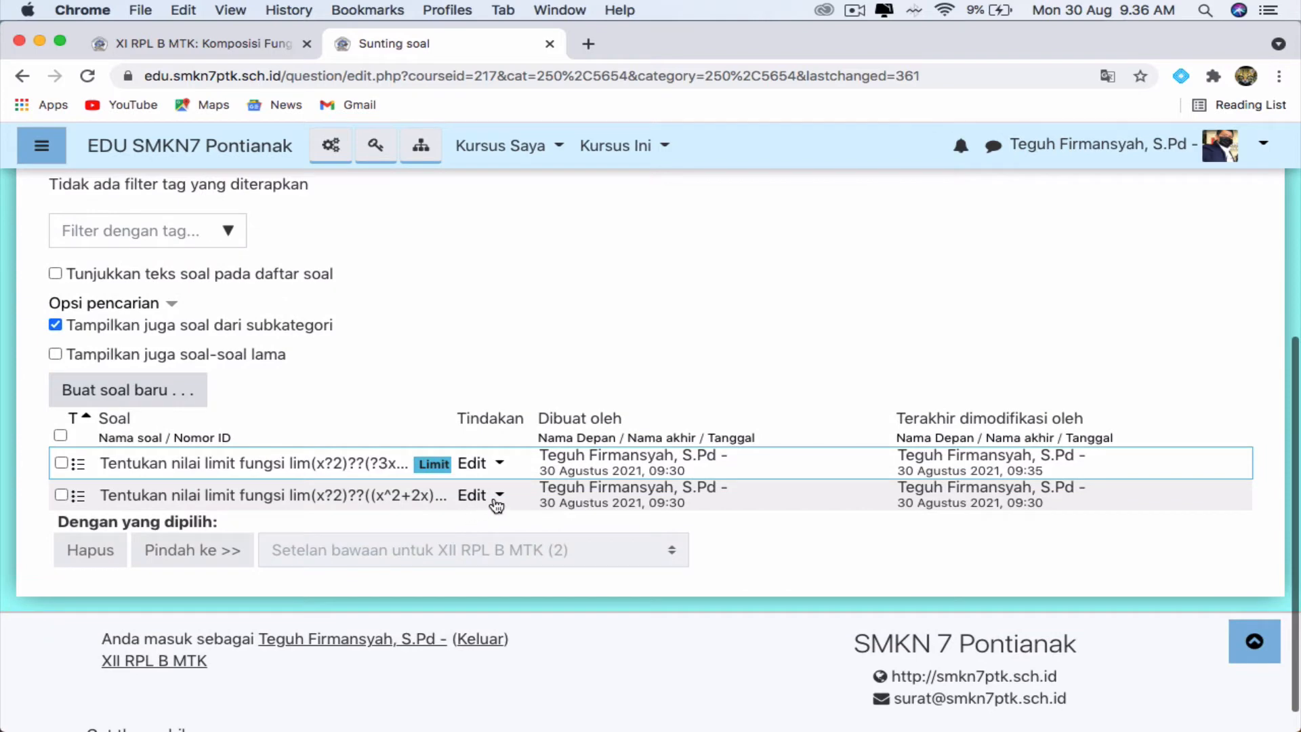
Open the (x^2+2x)/(2x+1) limit question for editing, copy its name text, and rename the question as 2.
left_click(498, 497)
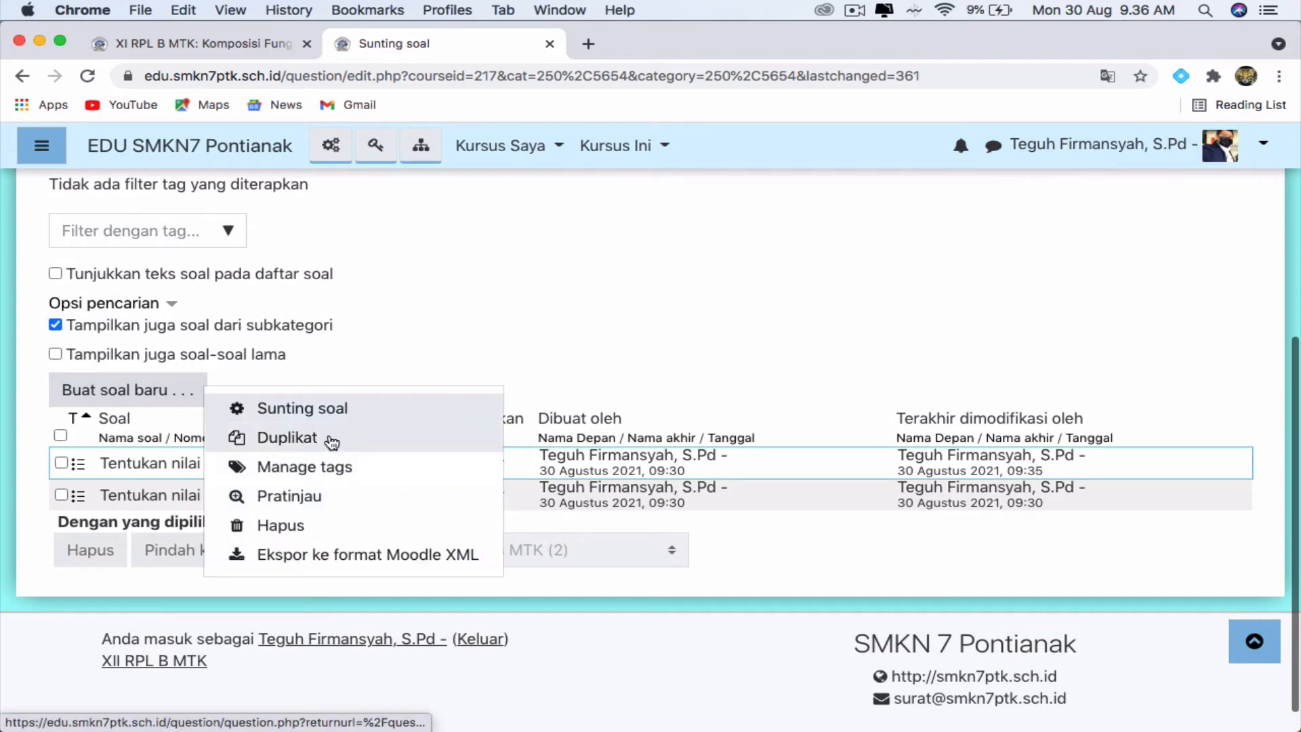
left_click(326, 409)
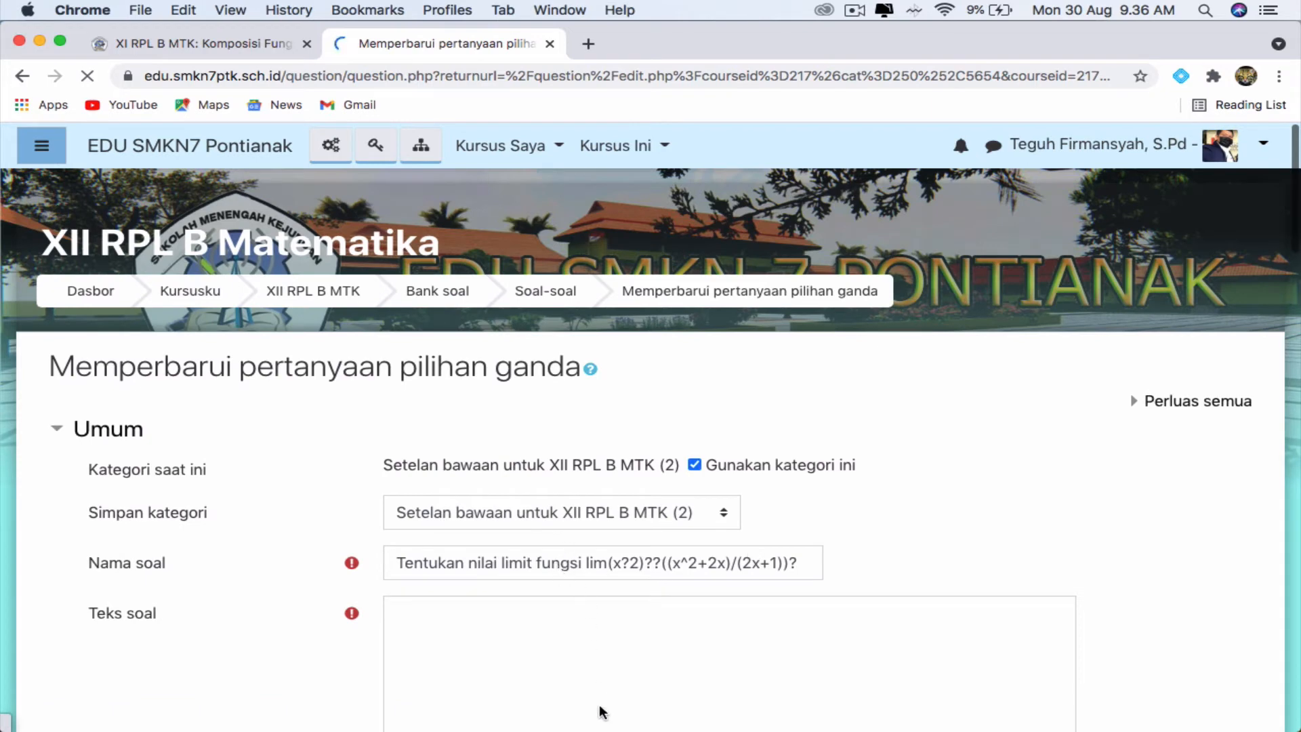
scroll(602, 710, "down", 3)
double_click(432, 382)
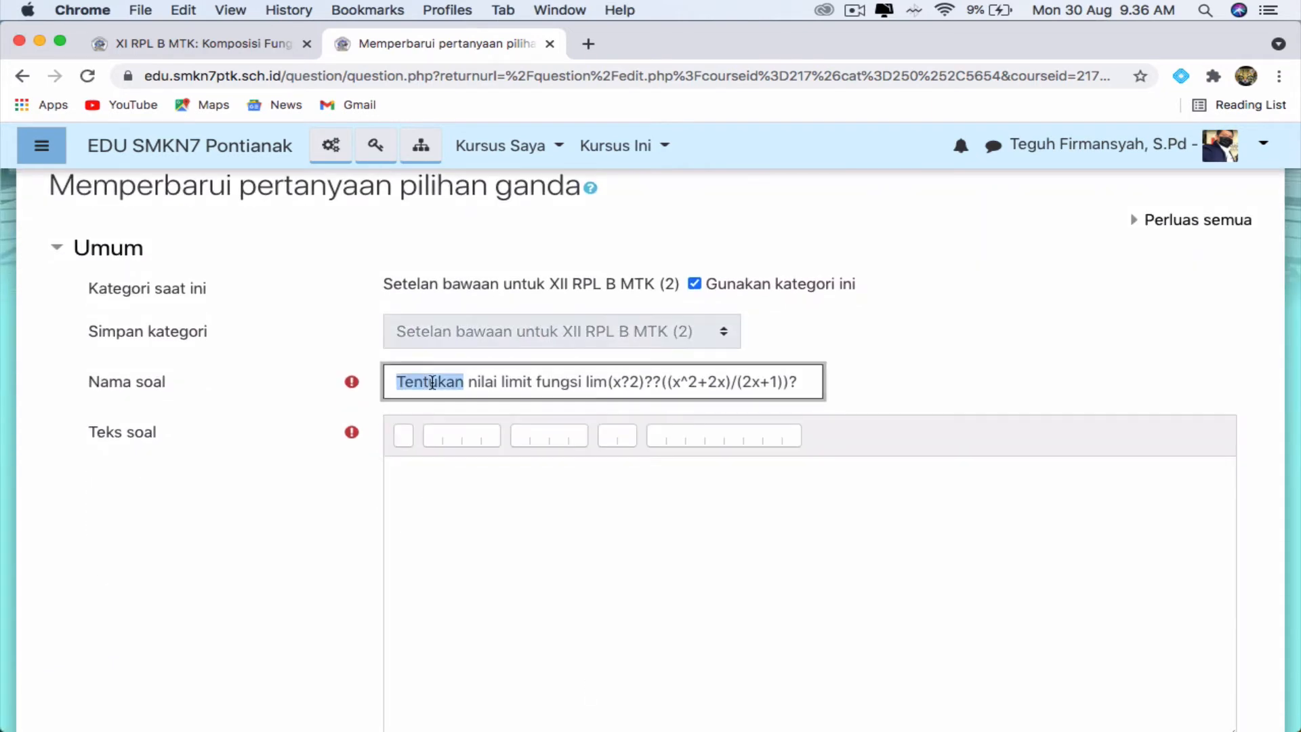
key("super+a")
key("super+c")
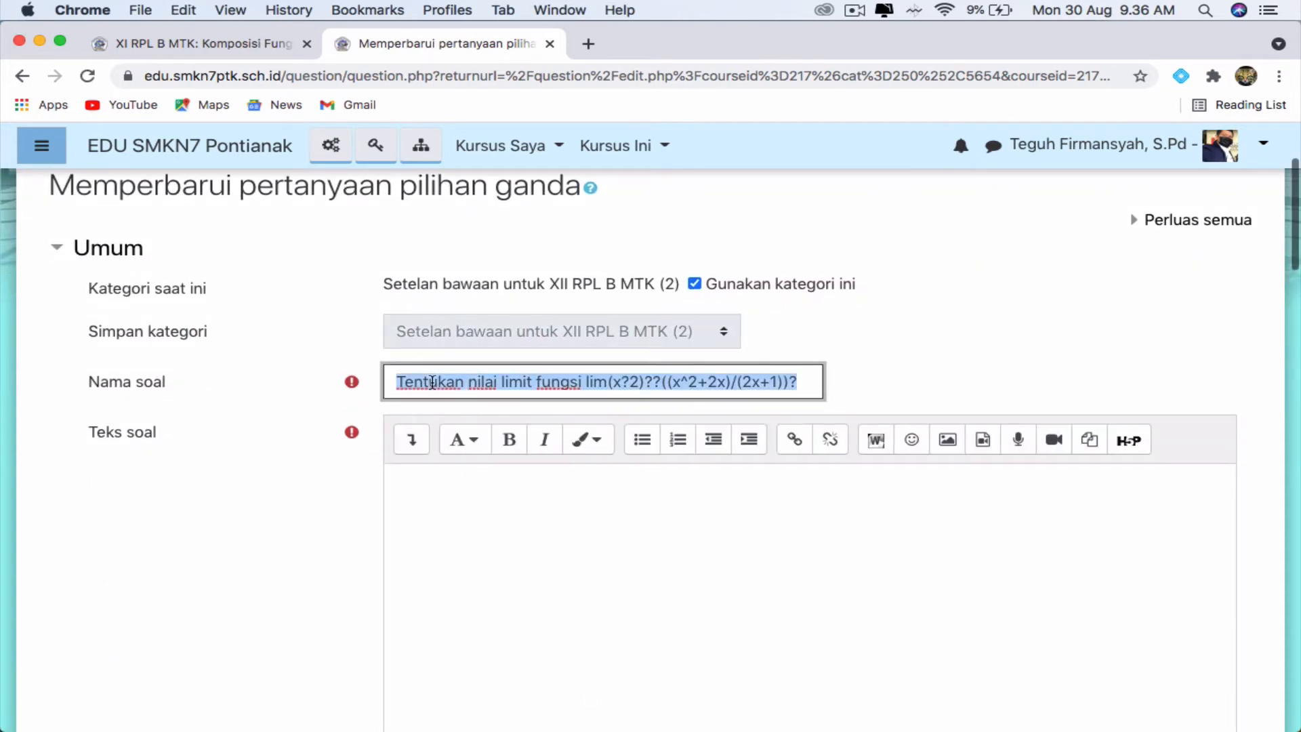
type("2")
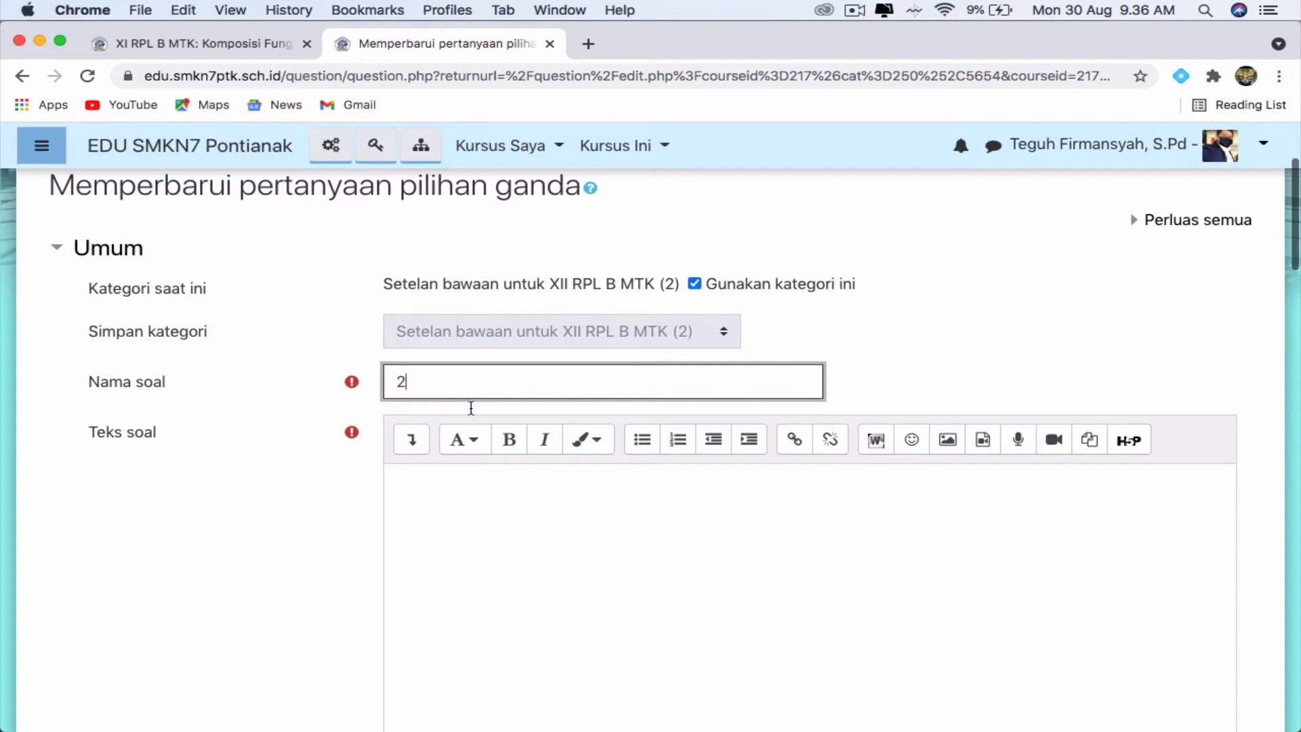
Paste the copied name into the question text, delete the garbled formula after "Tentukan nilai limit fungsi", and start a new line.
left_click(460, 500)
key("super+v")
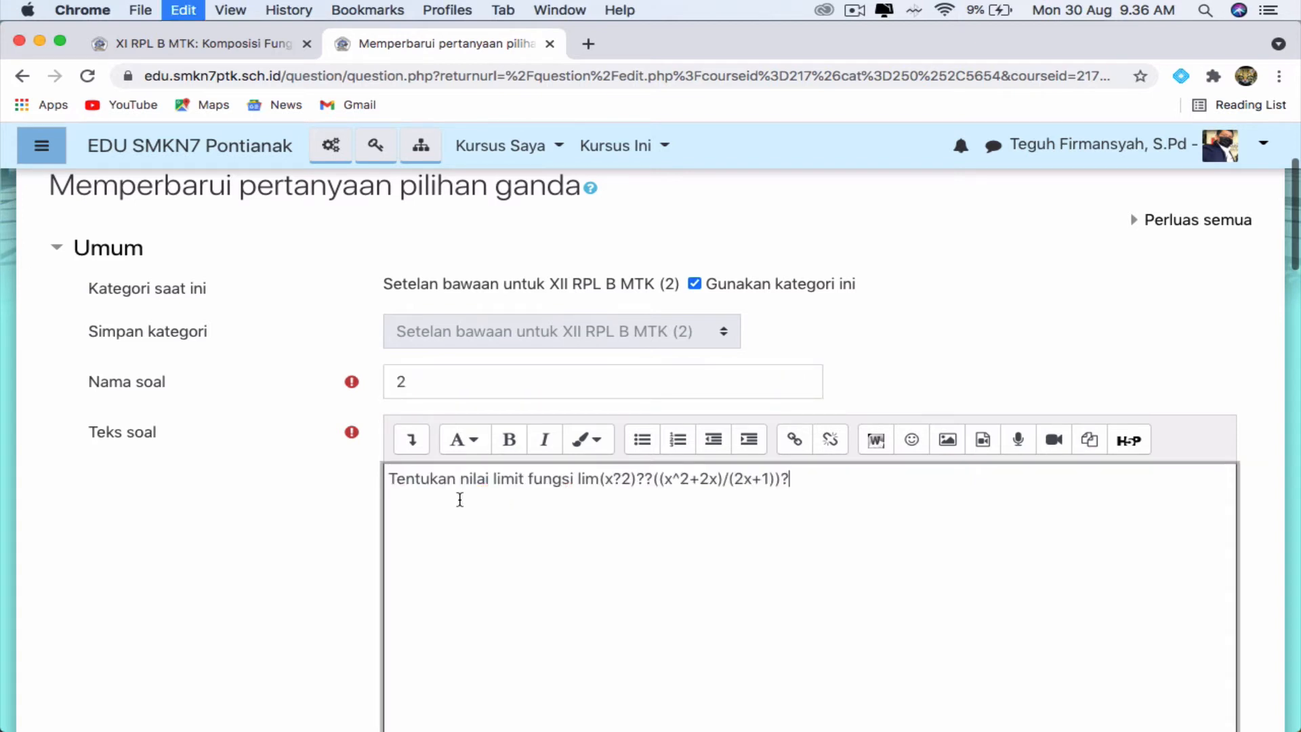
left_click_drag(805, 478, 581, 478)
key("BackSpace")
key("BackSpace")
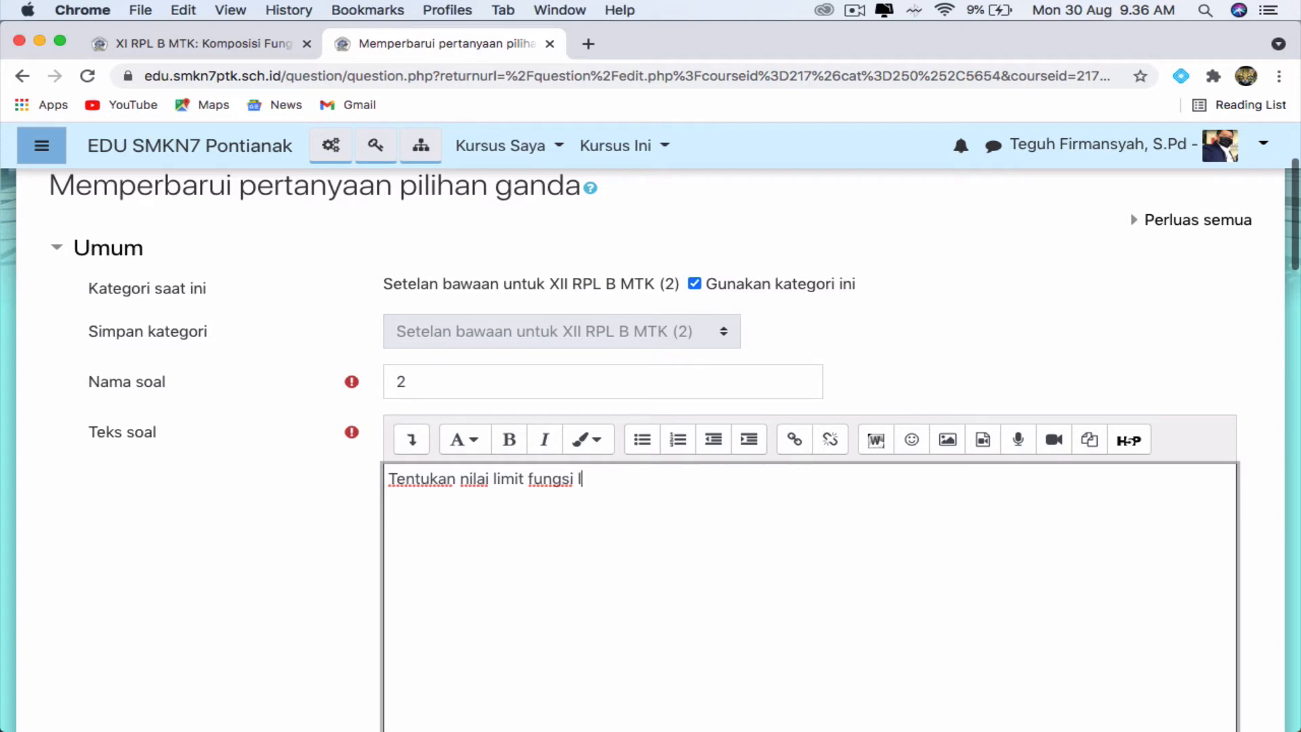
key("Return")
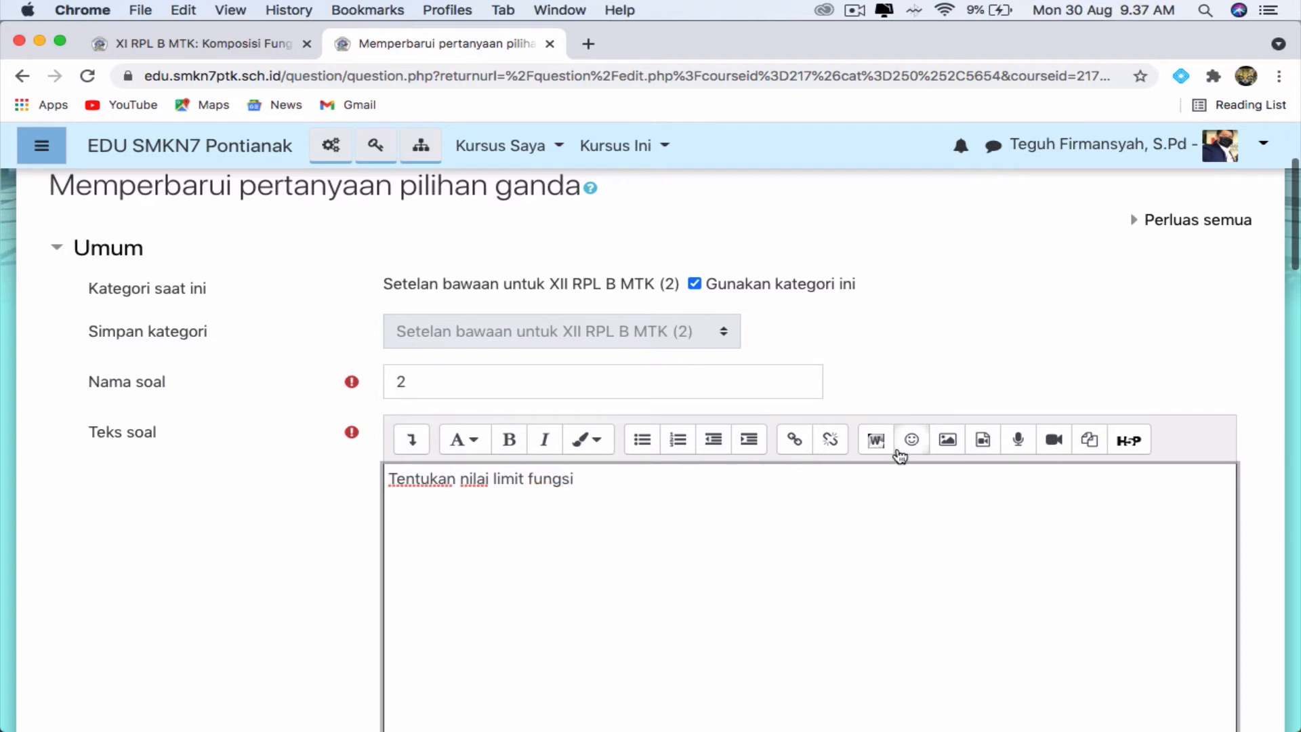
Upload the image Soal Lim 2 from the MTK XII folder for the question text, saving it as "Soal Lim 2".
left_click(947, 439)
left_click(784, 319)
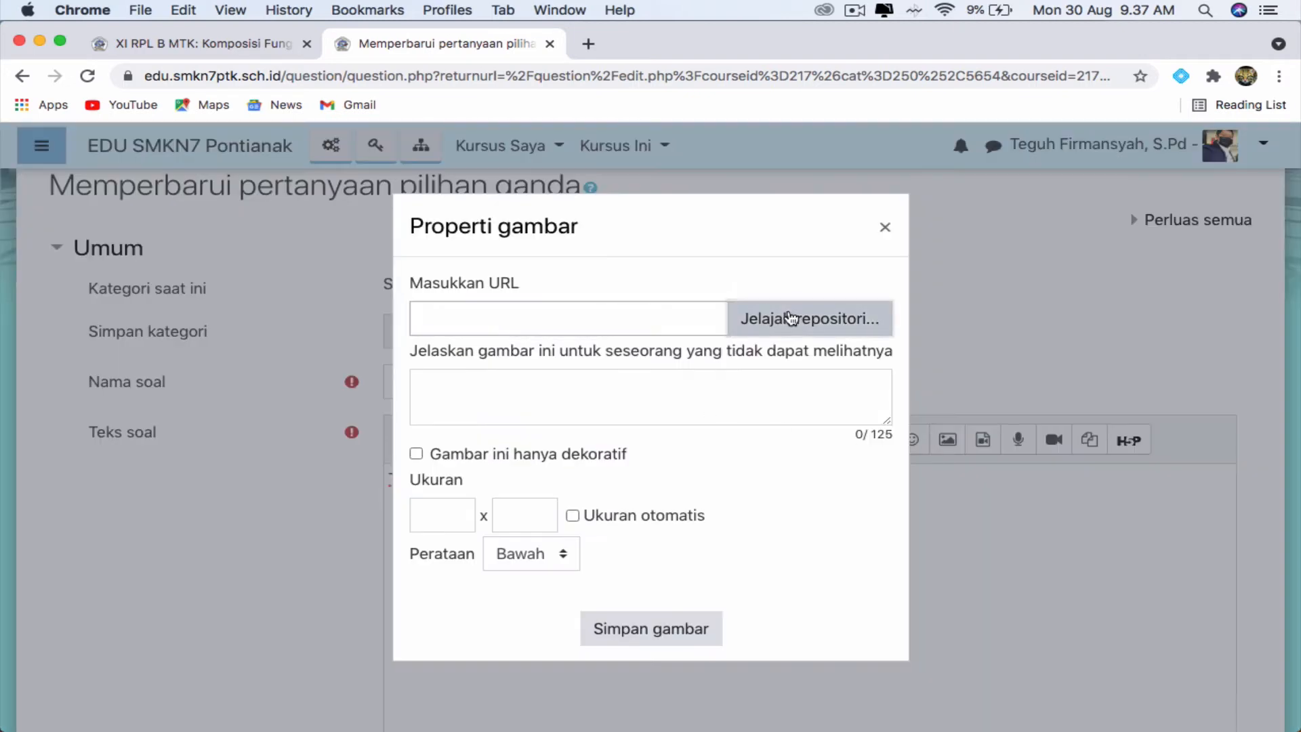
left_click(543, 357)
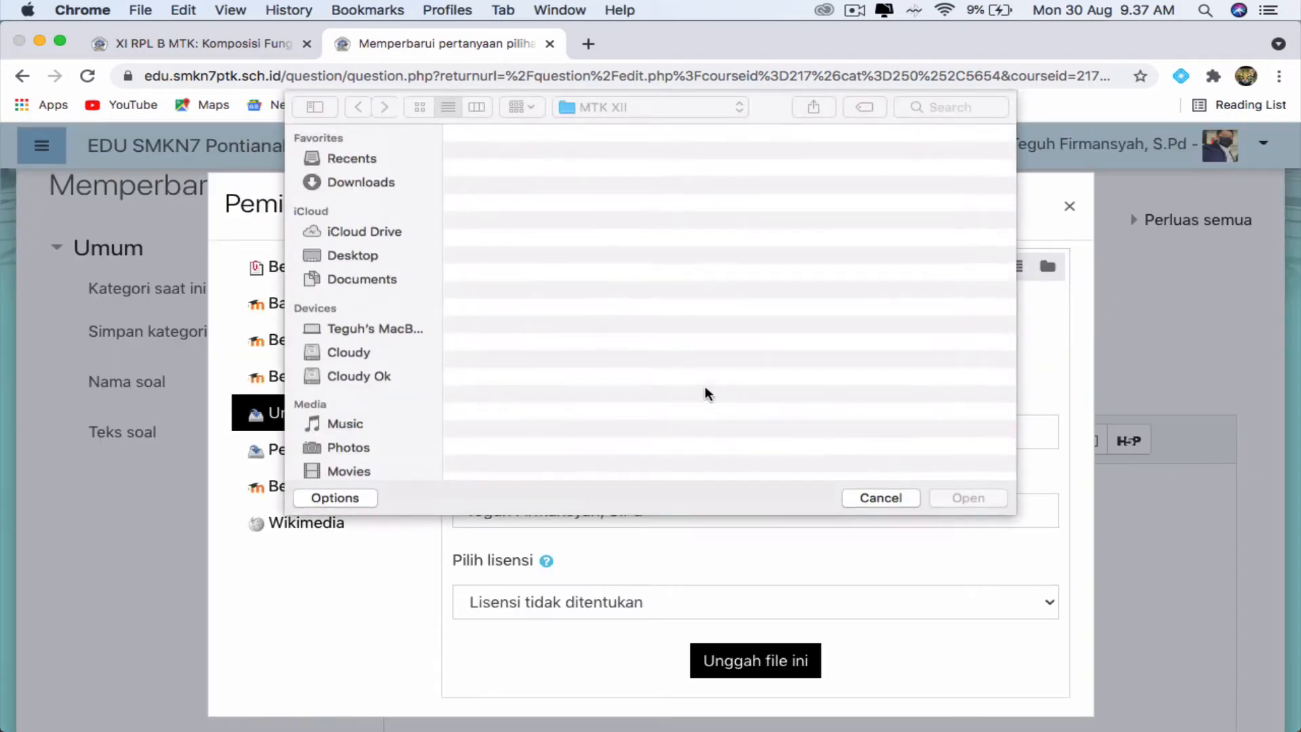
scroll(516, 434, "down", 15)
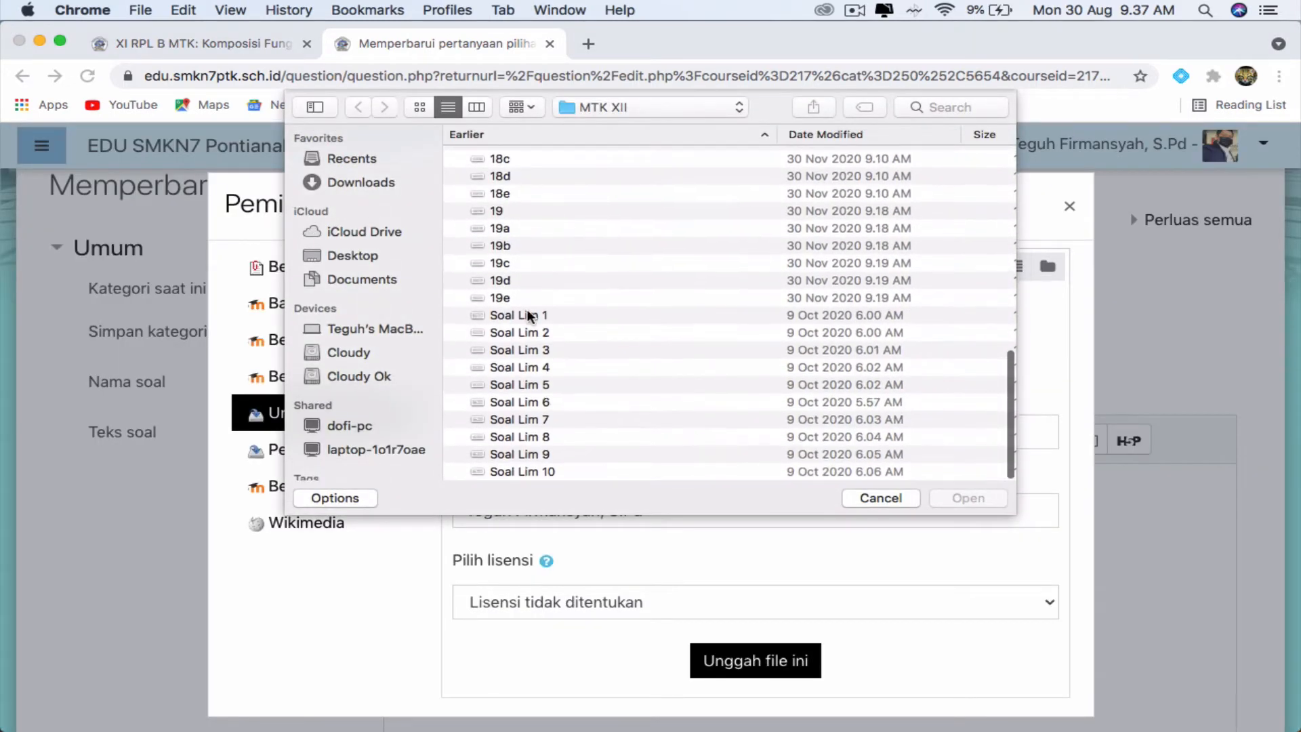
left_click(519, 333)
left_click(966, 498)
left_click(631, 432)
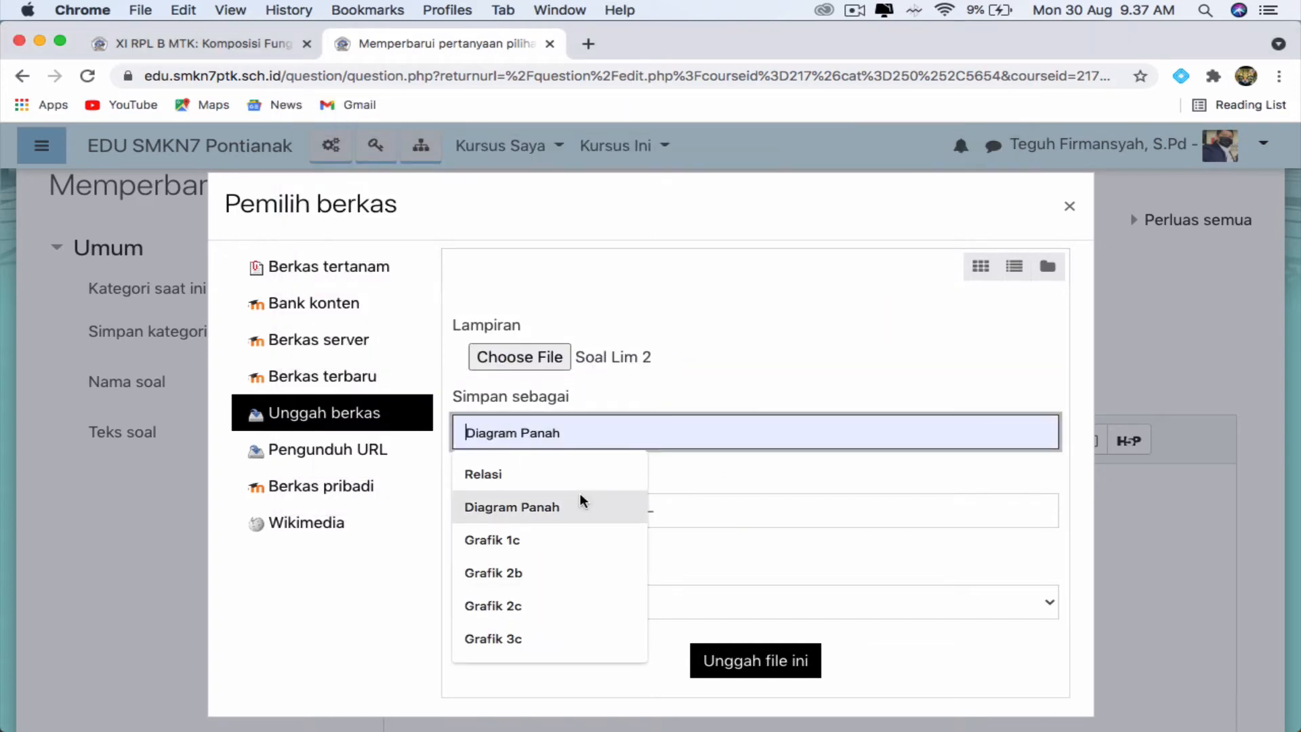
type("Soal Lim 2")
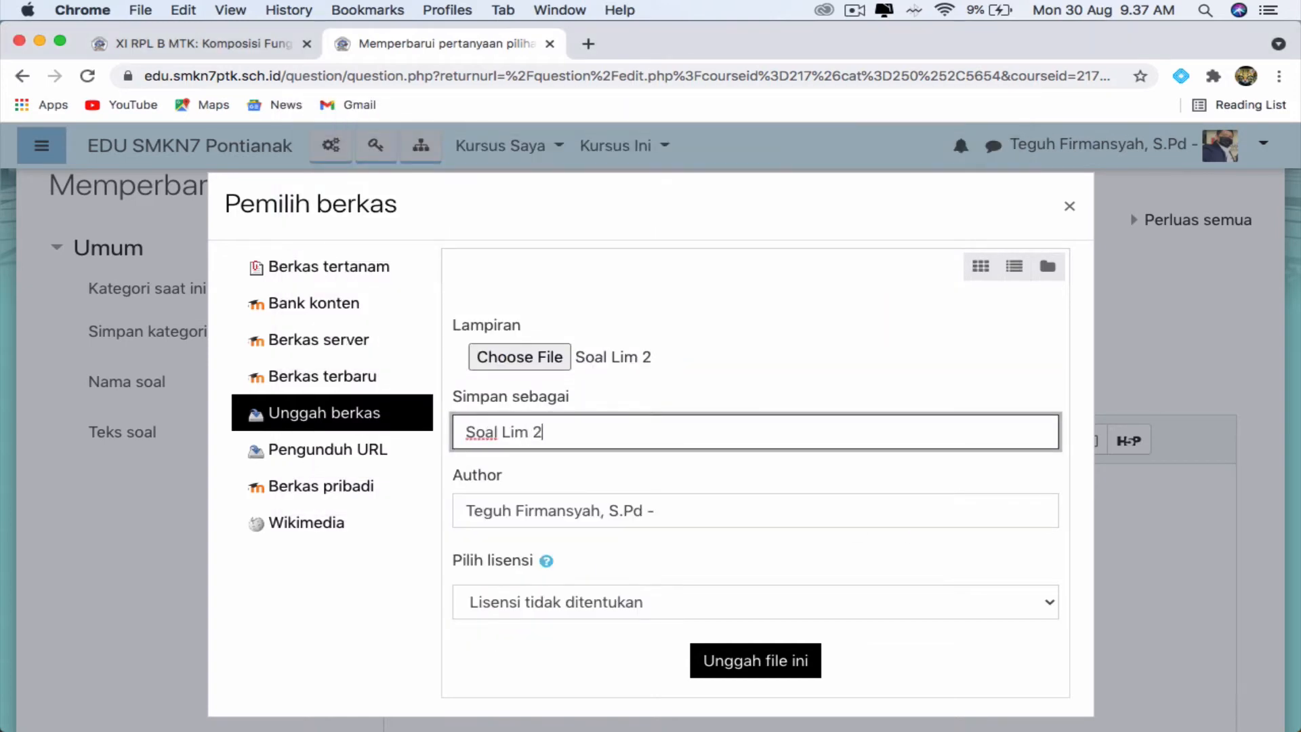
left_click(759, 667)
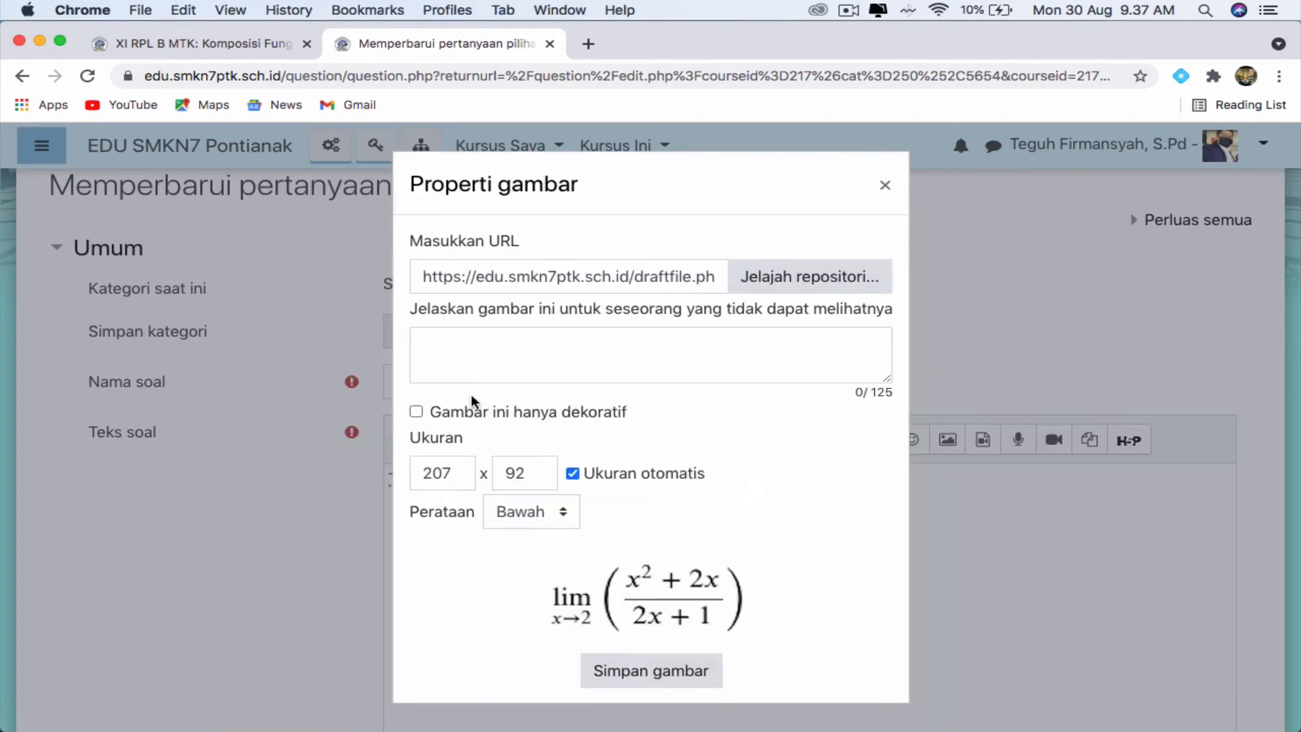
Mark the uploaded formula image as decorative only, set its width to 150, and insert it into the question text.
left_click(446, 412)
double_click(453, 475)
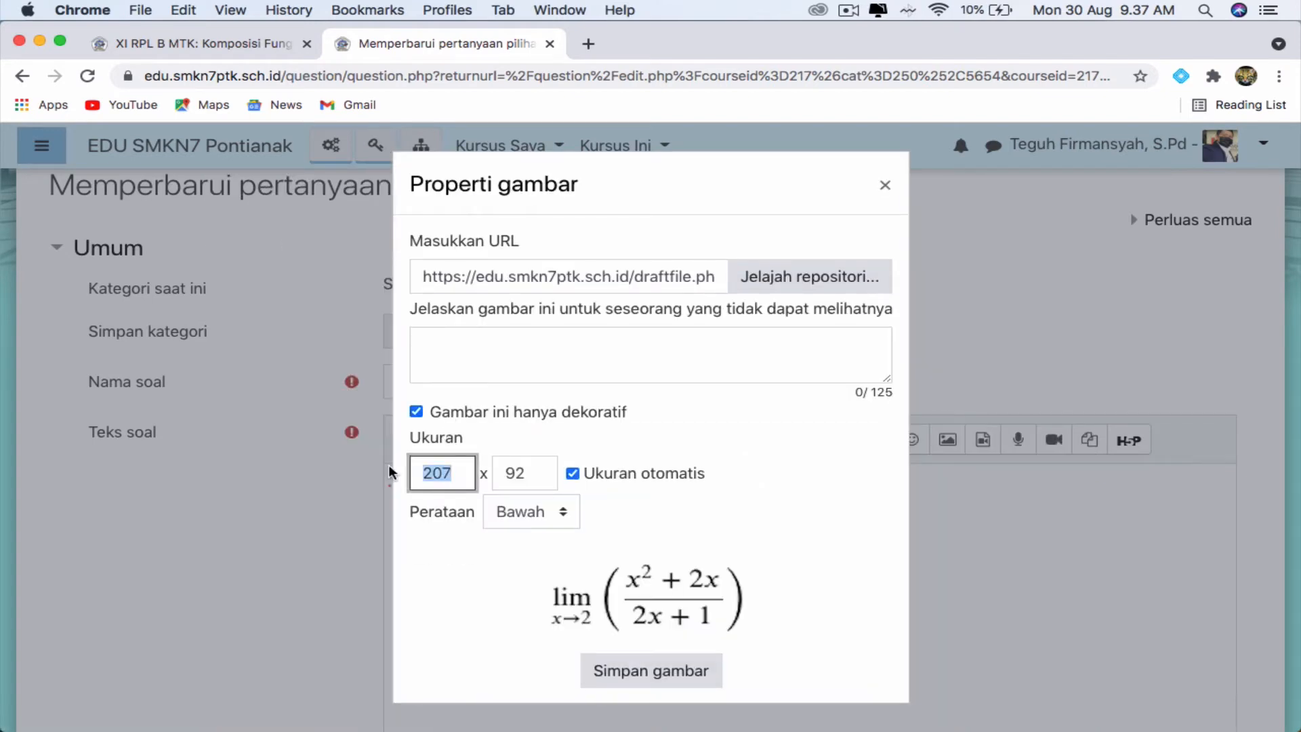
type("150")
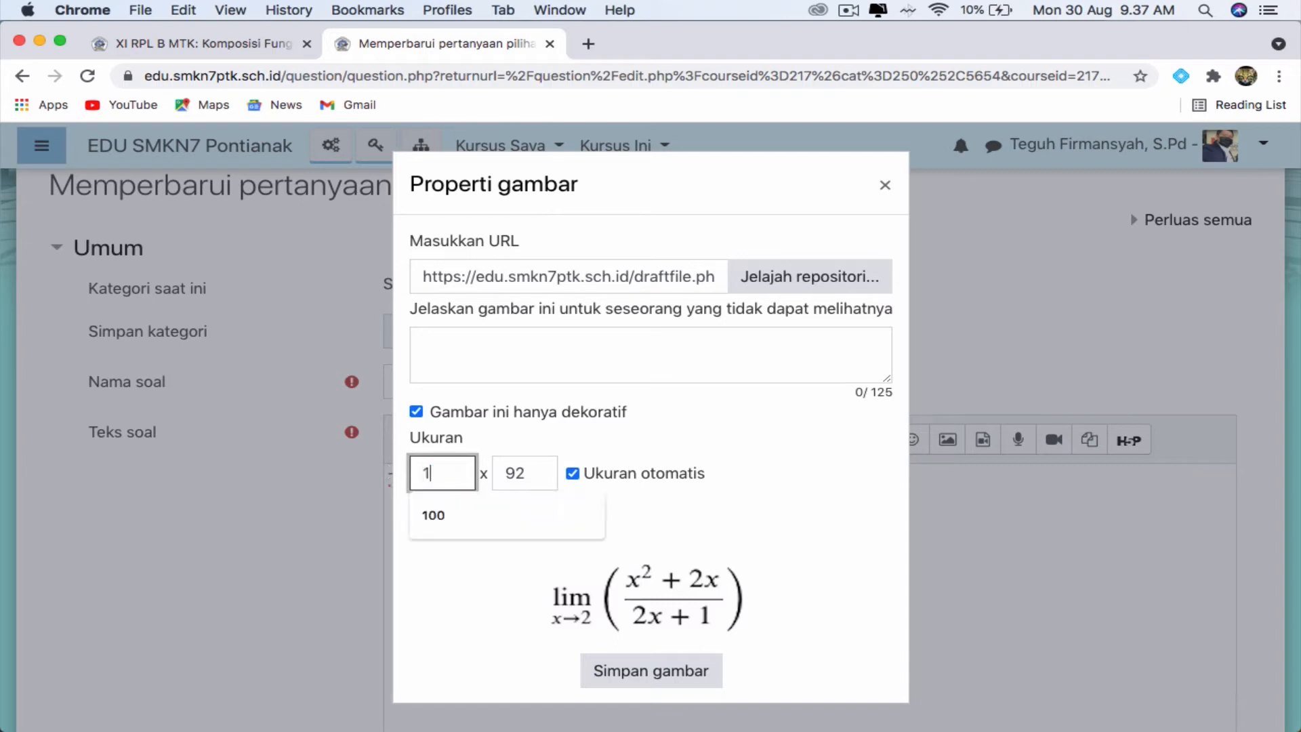
left_click(805, 501)
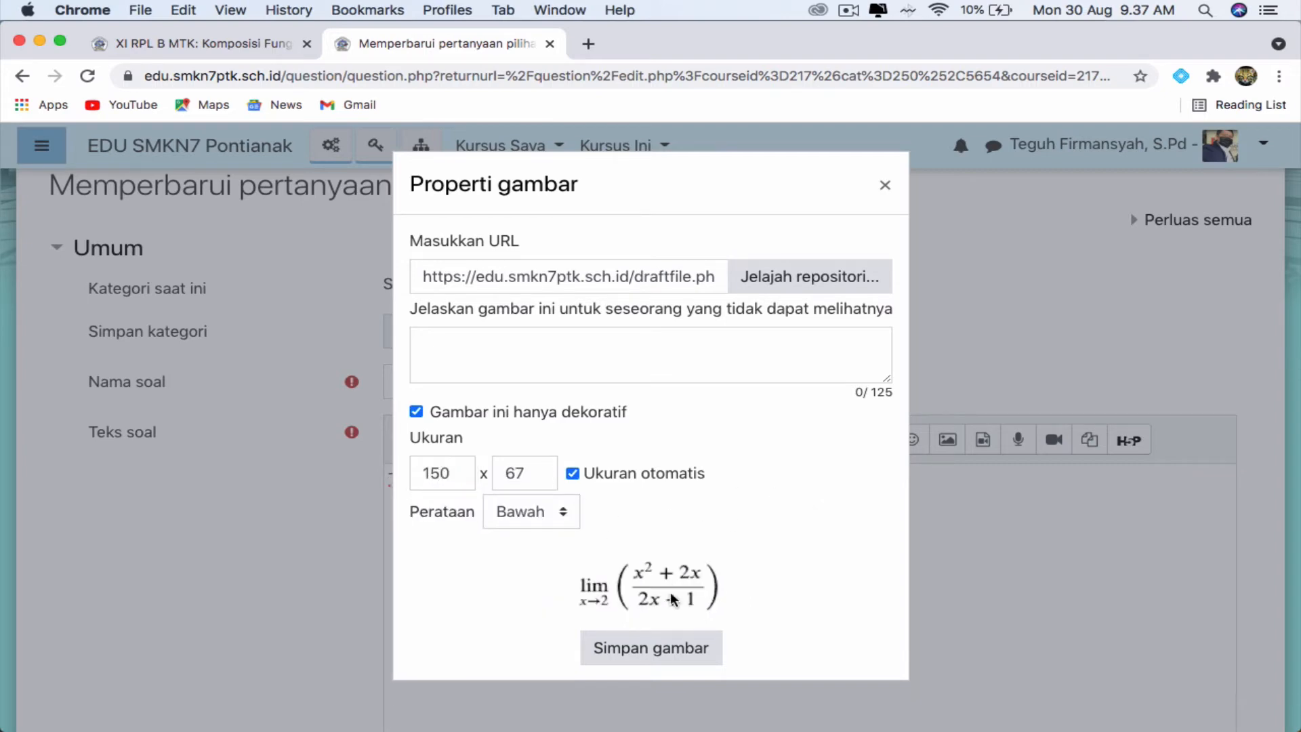
left_click(671, 652)
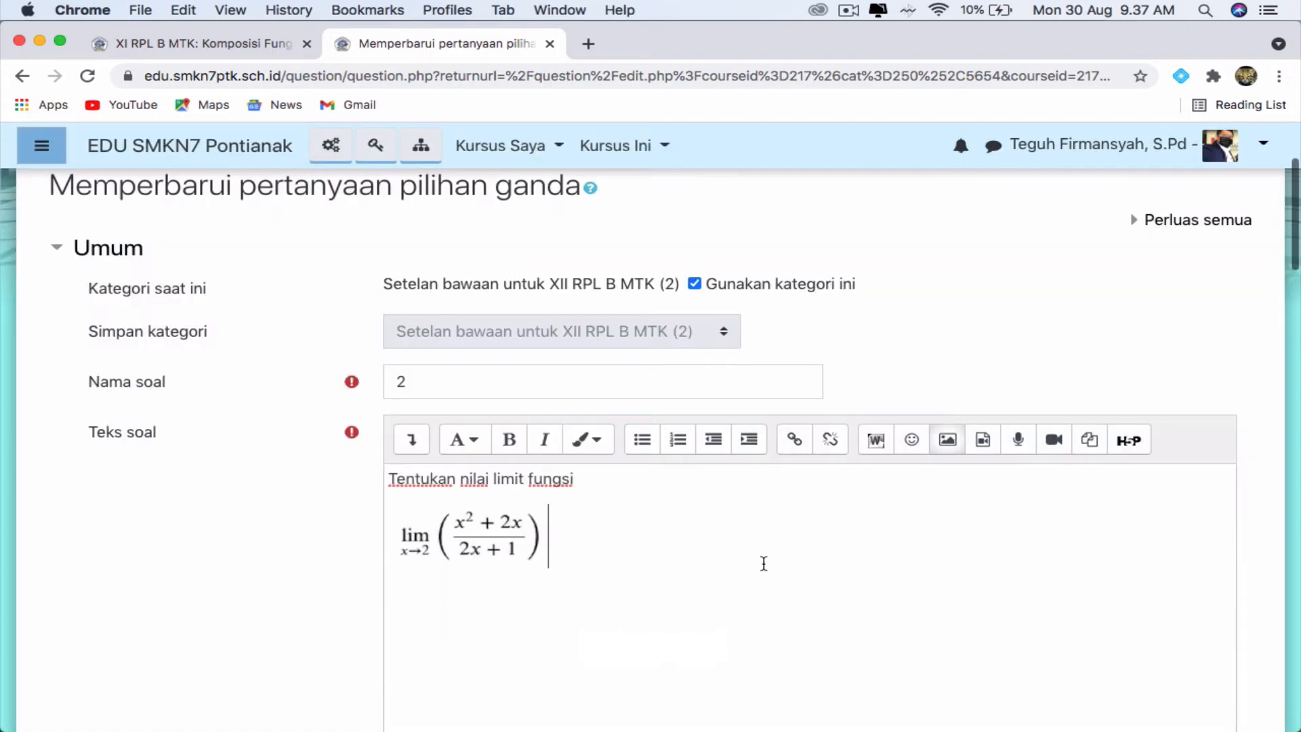
Examine the answer settings and the text and grade of each of the question's five choices.
scroll(265, 552, "down", 10)
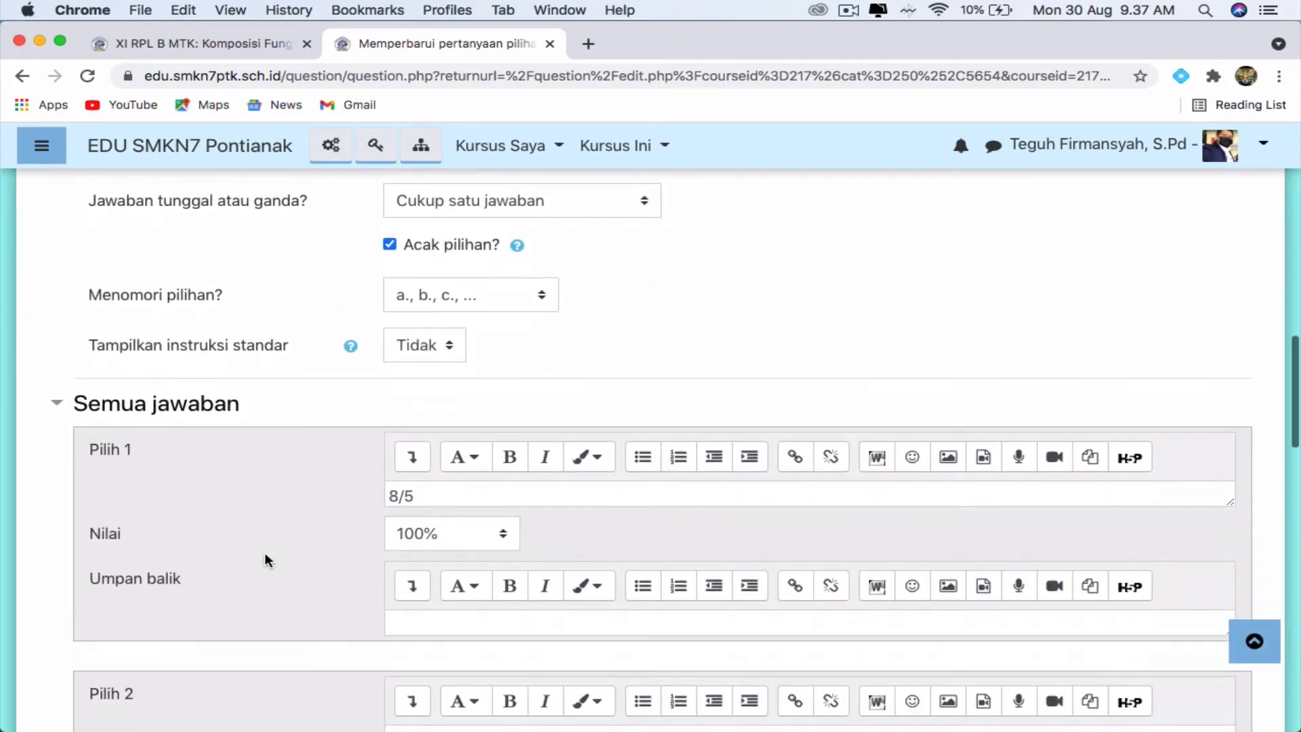
scroll(265, 551, "down", 3)
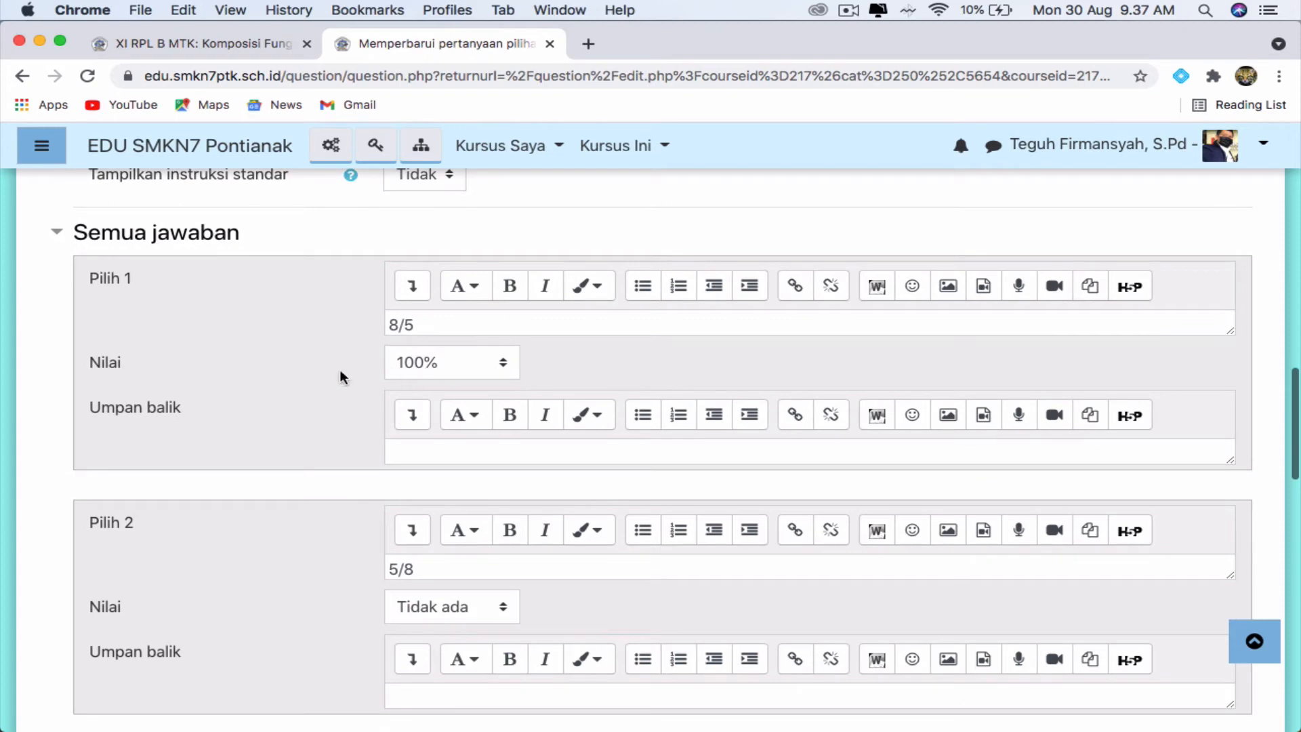
scroll(292, 387, "down", 1)
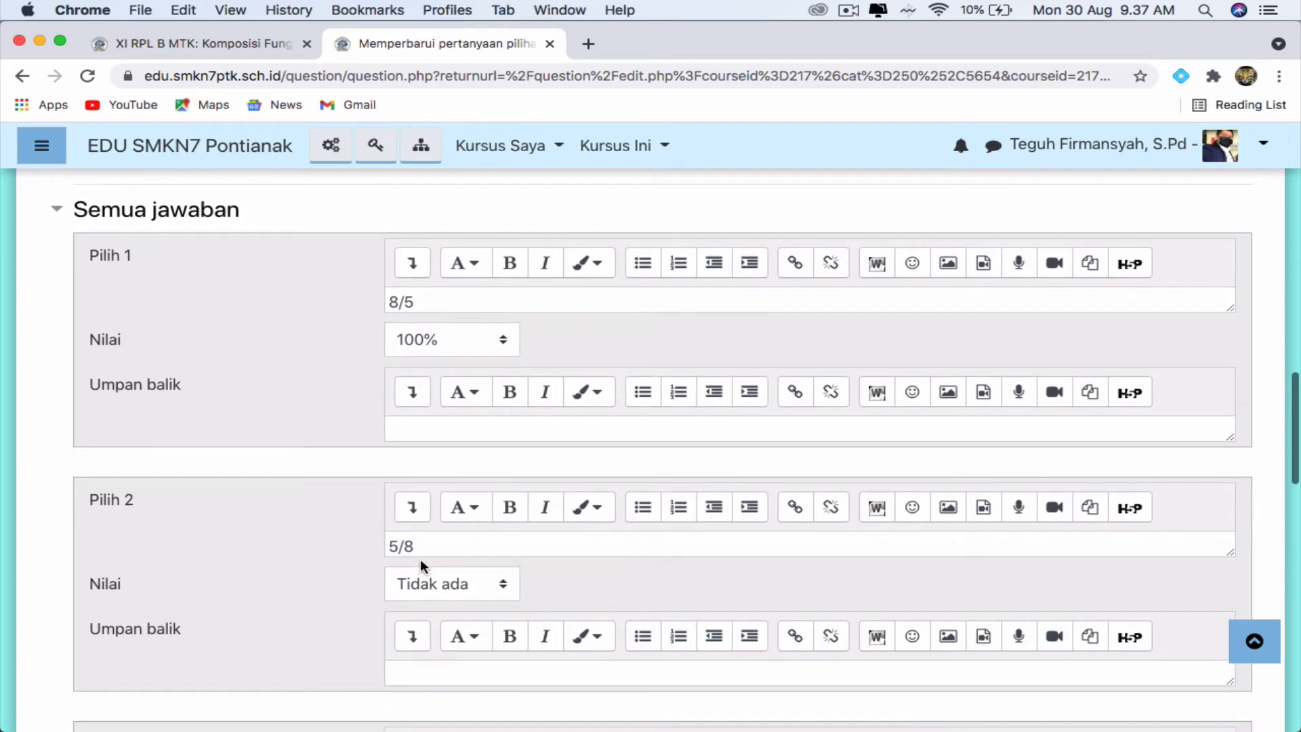
scroll(284, 560, "down", 5)
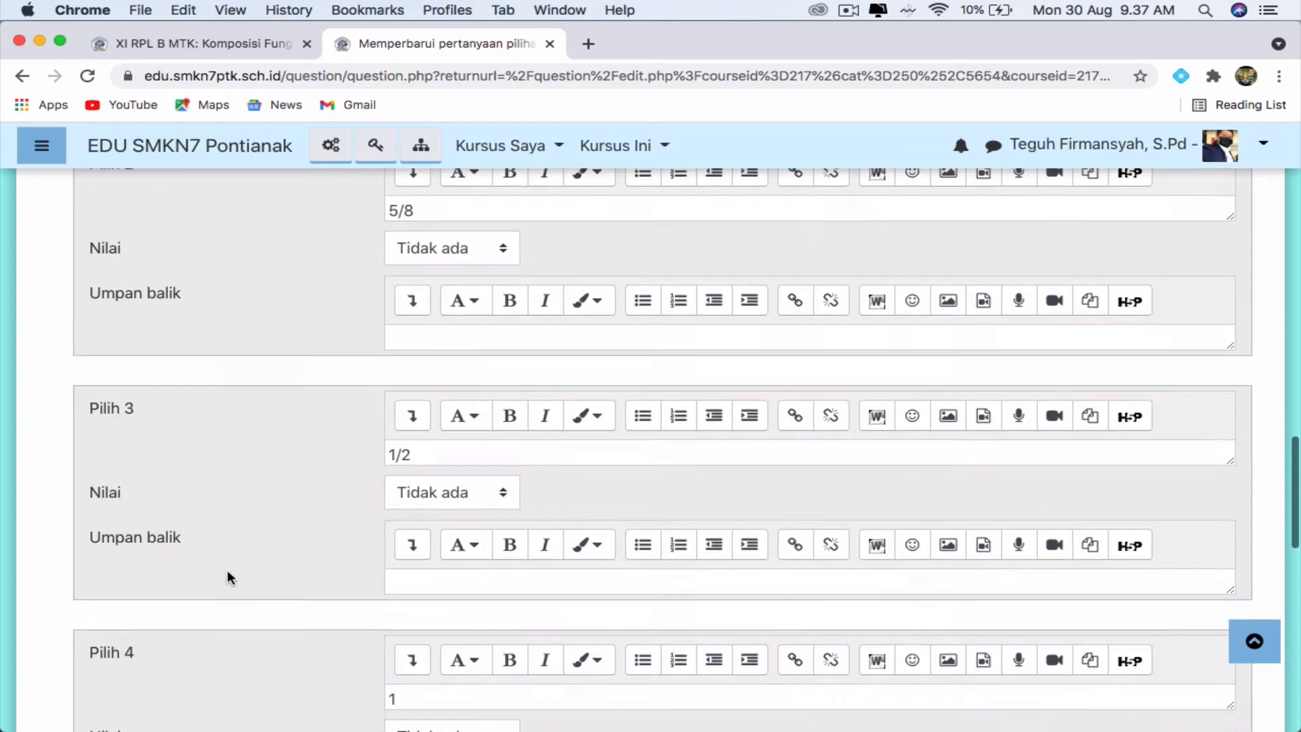
scroll(226, 571, "down", 10)
scroll(226, 571, "up", 4)
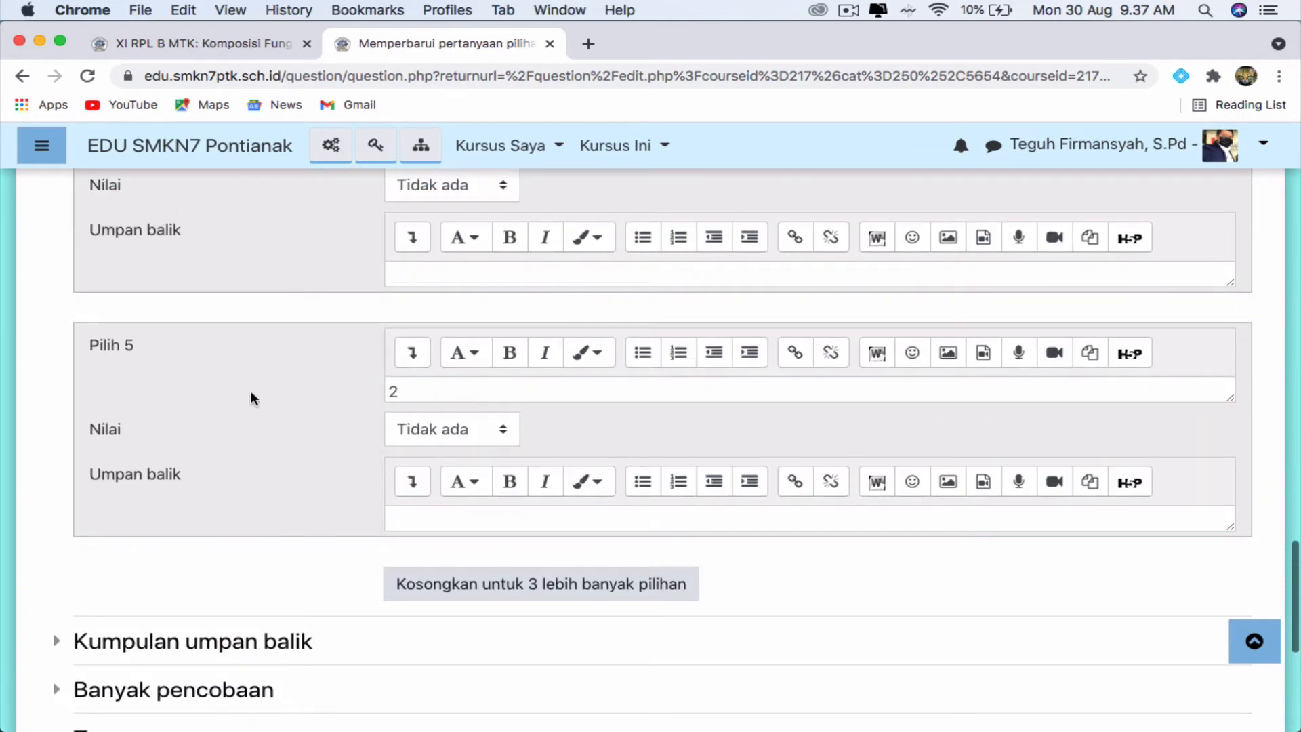
left_click(412, 388)
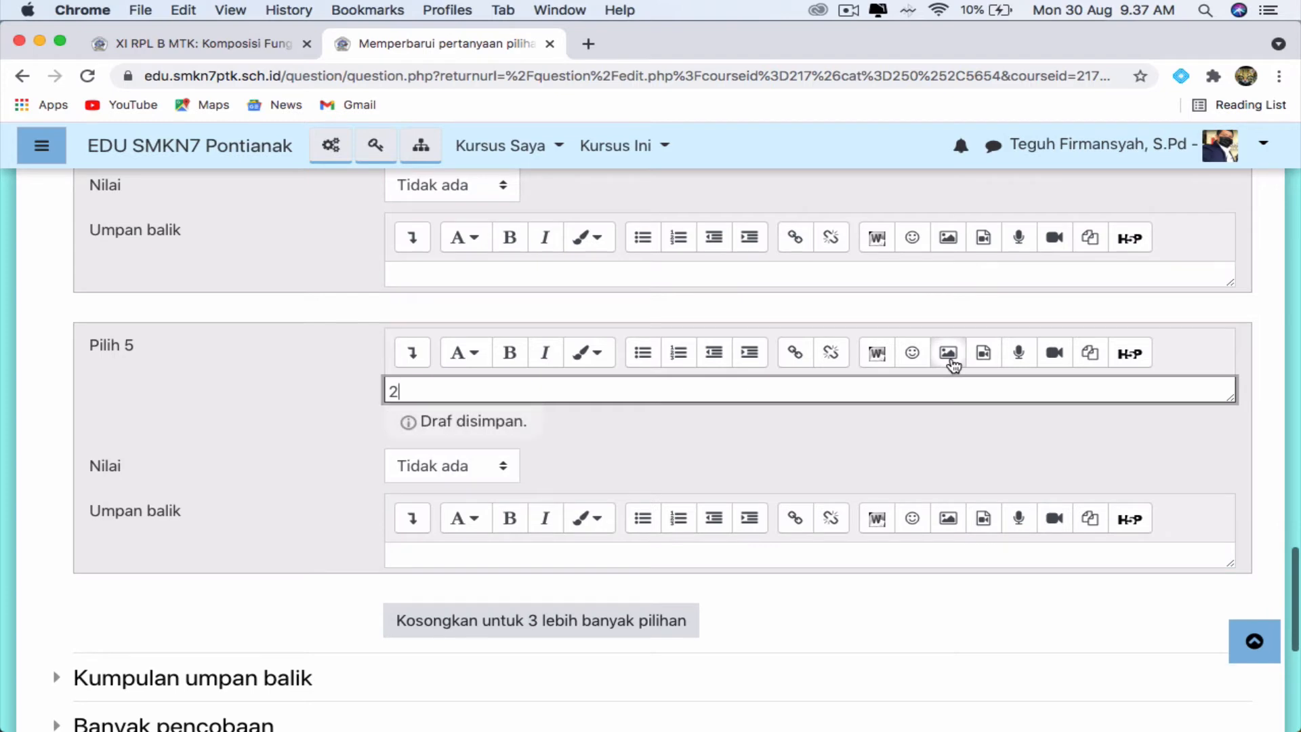
Assign the existing limit tag to question 2 and save the changes.
scroll(242, 485, "down", 5)
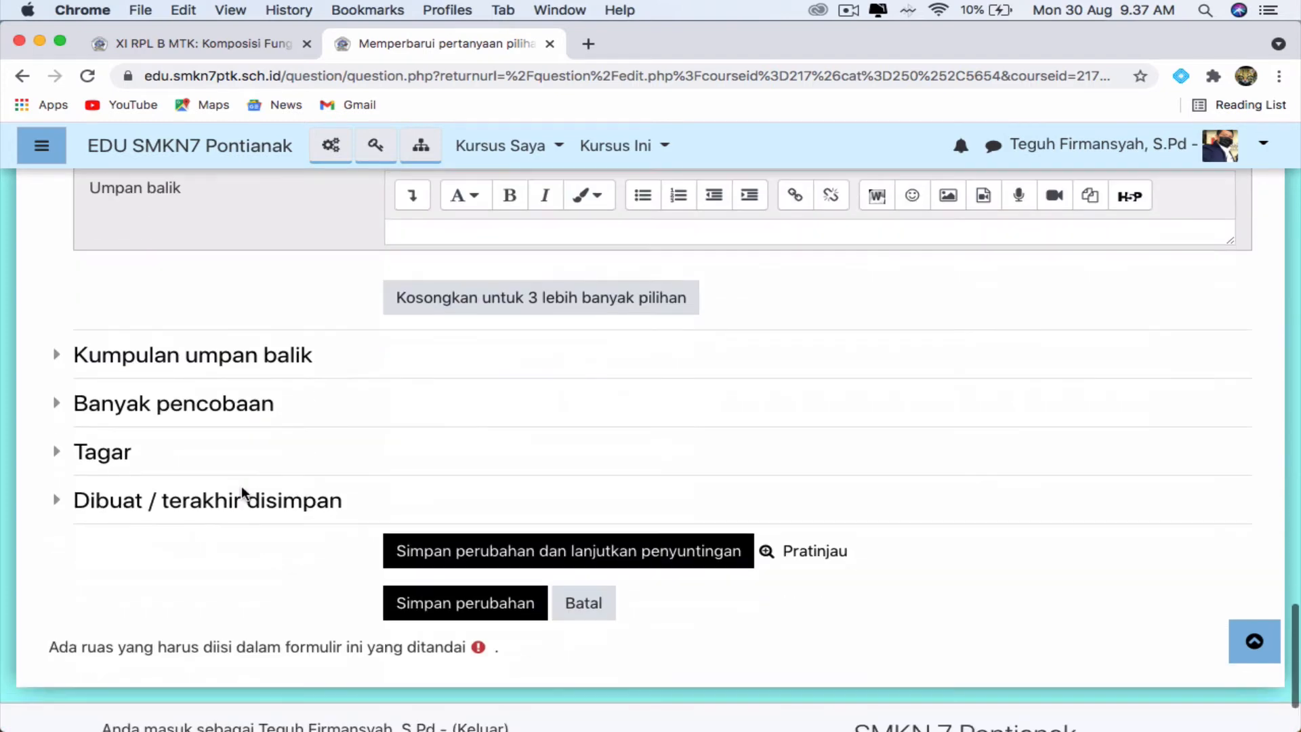
left_click(83, 466)
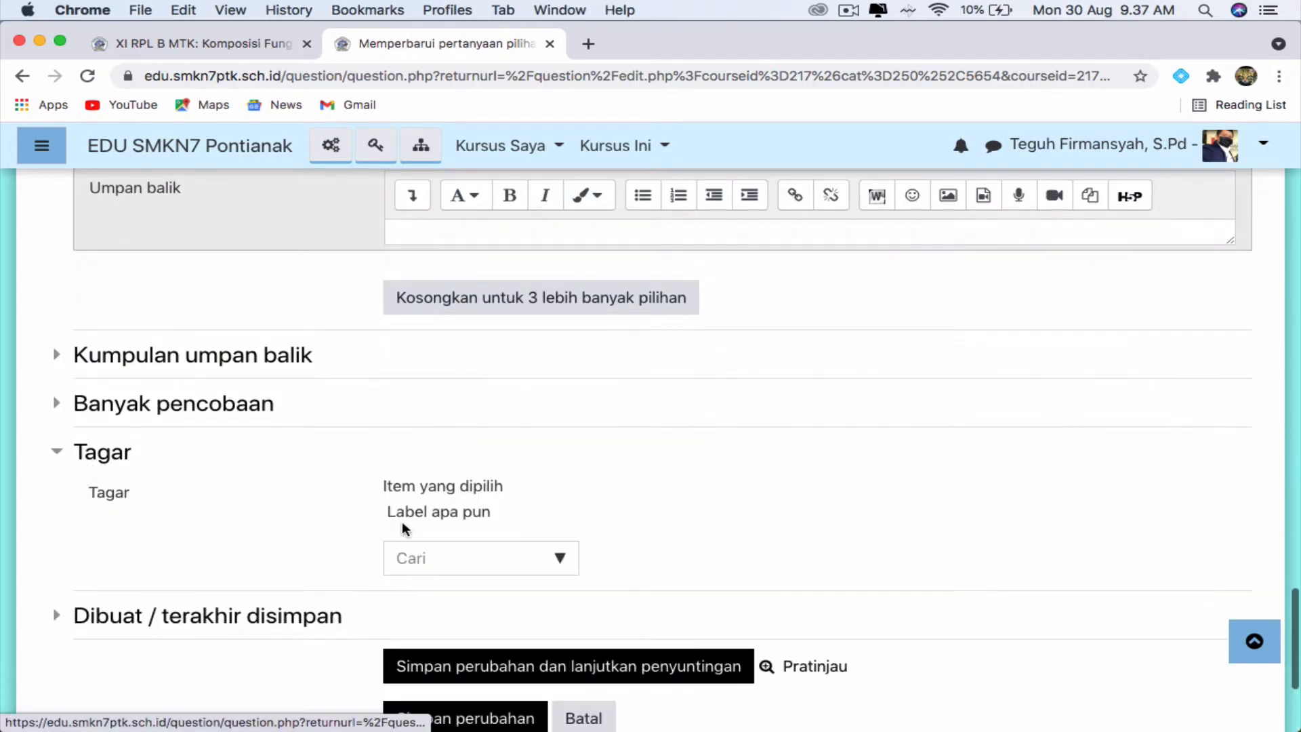
left_click(553, 561)
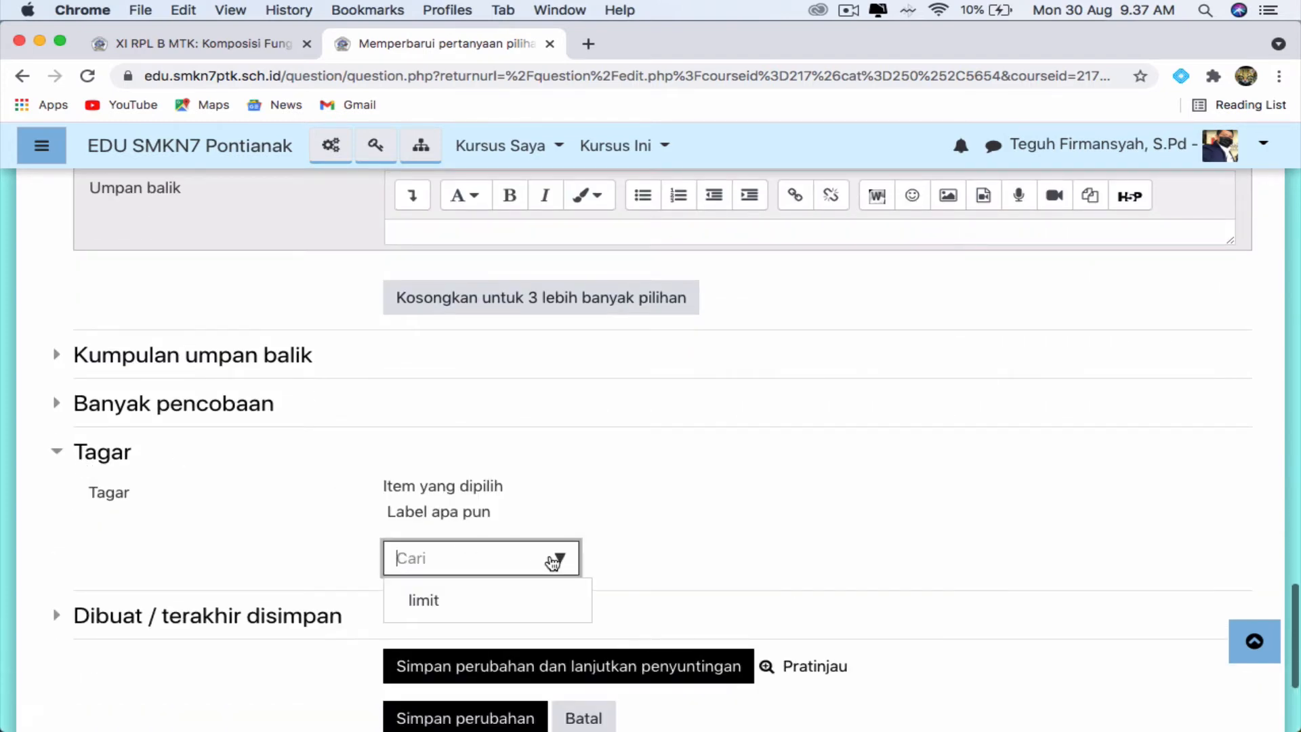
left_click(423, 601)
scroll(819, 519, "down", 3)
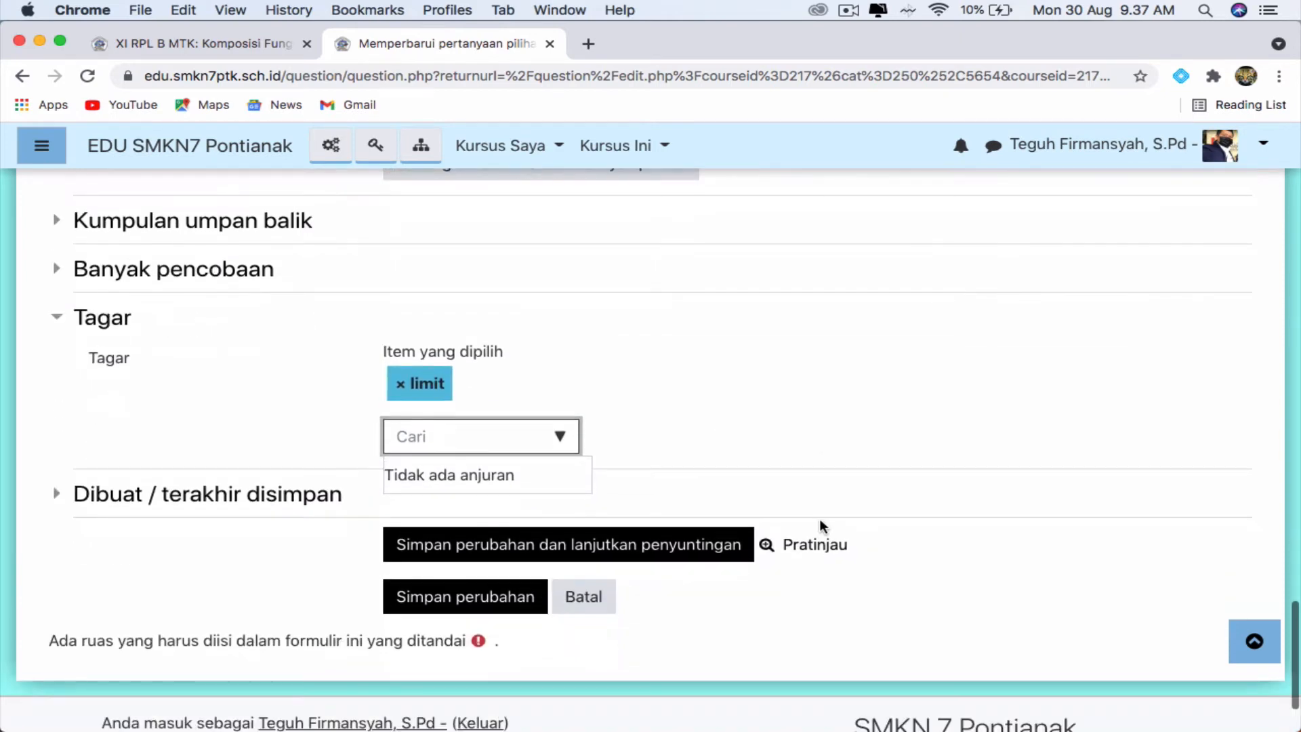
left_click(467, 603)
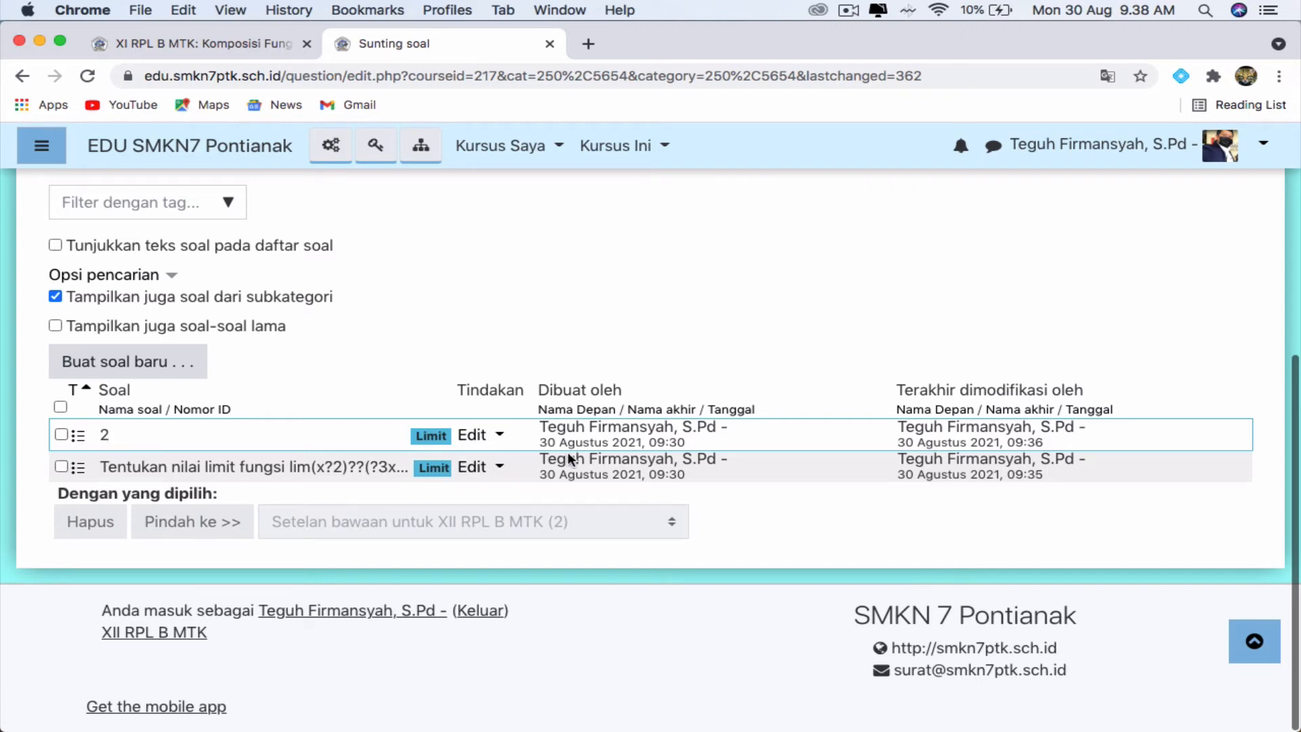
Open the remaining limit question, the one with the 3x^4 formula, for editing and rename it as 1.
left_click(498, 467)
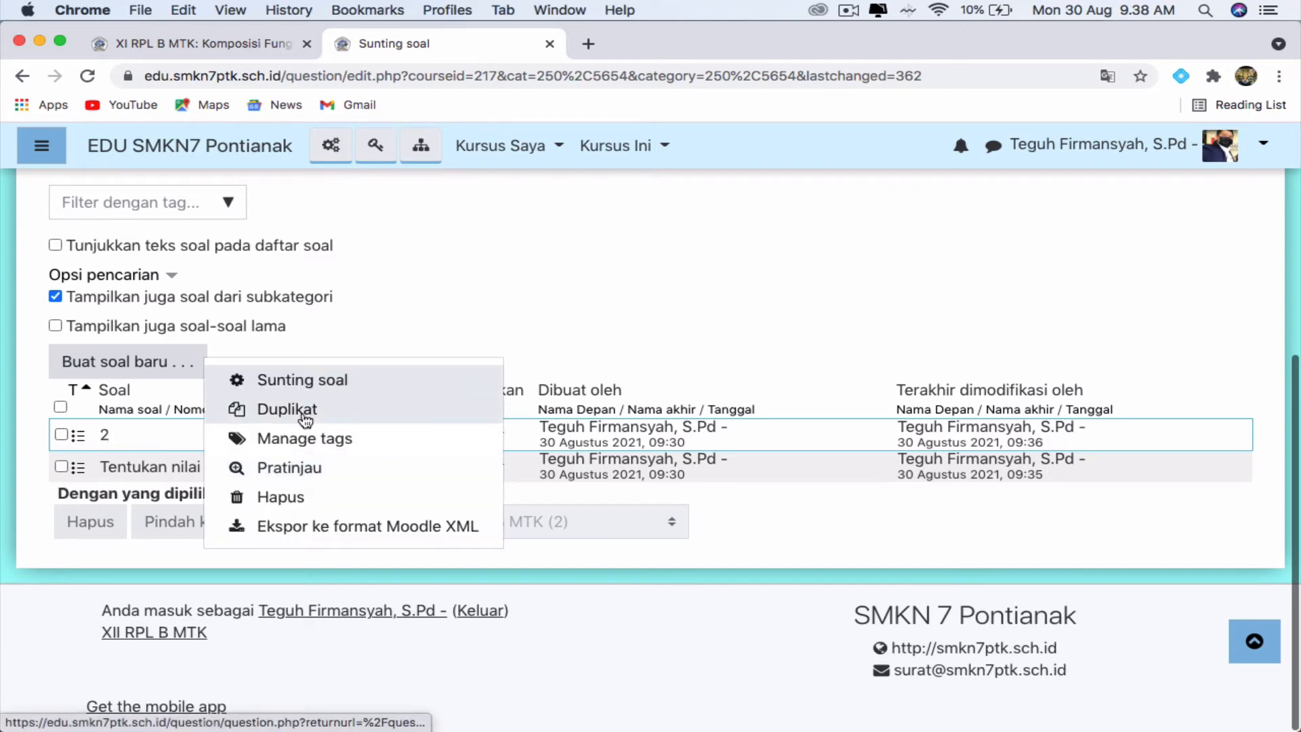
left_click(329, 381)
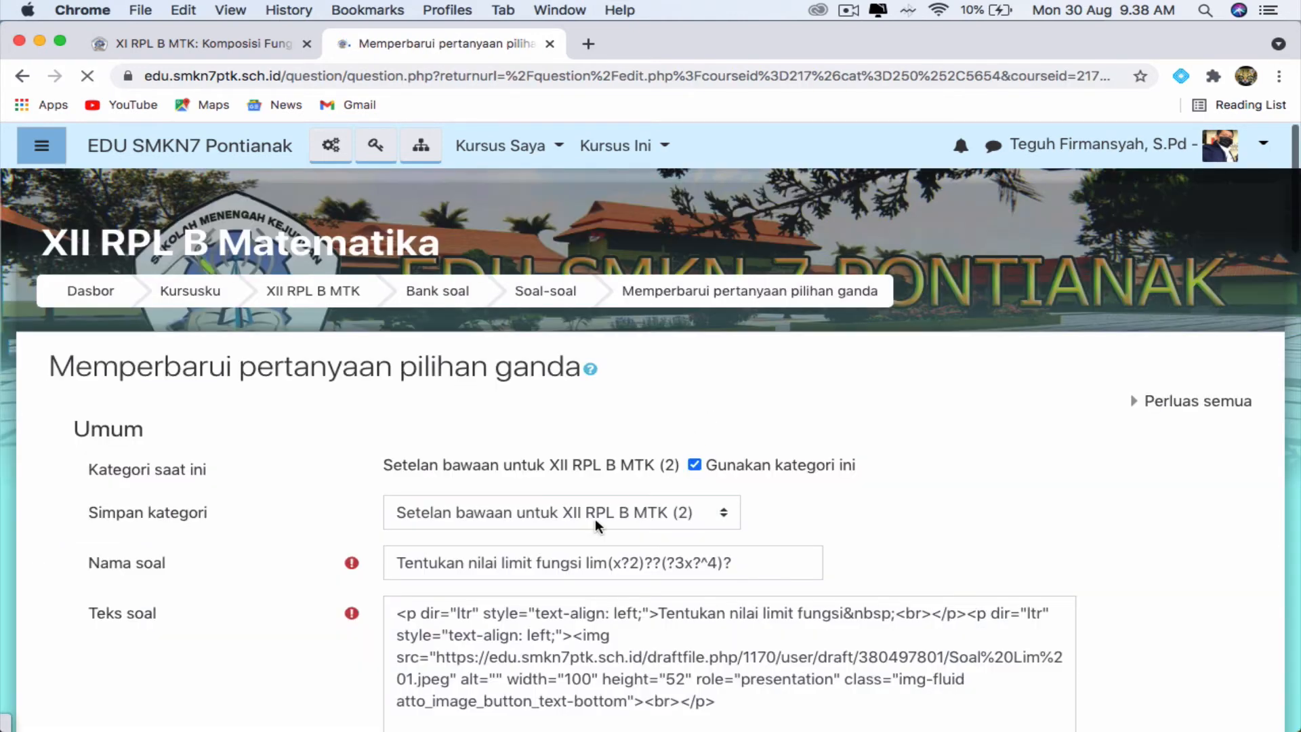
triple_click(434, 559)
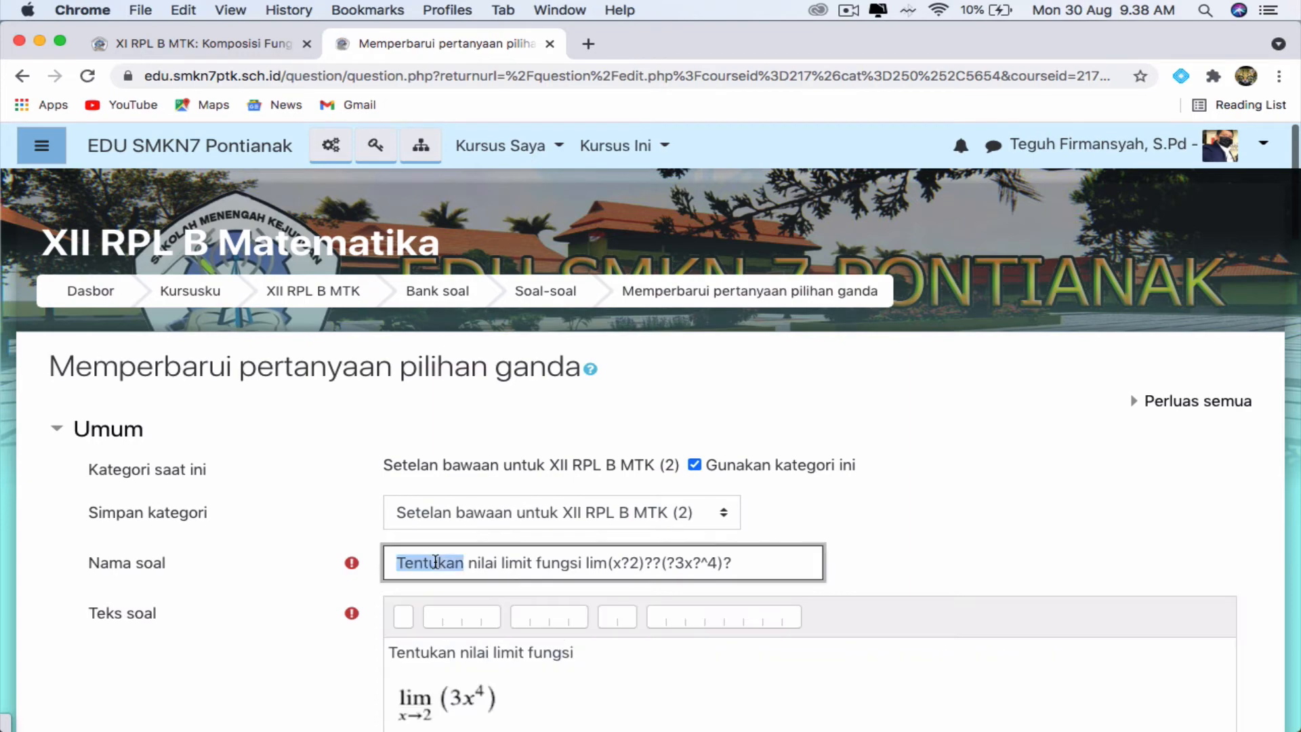
type("1")
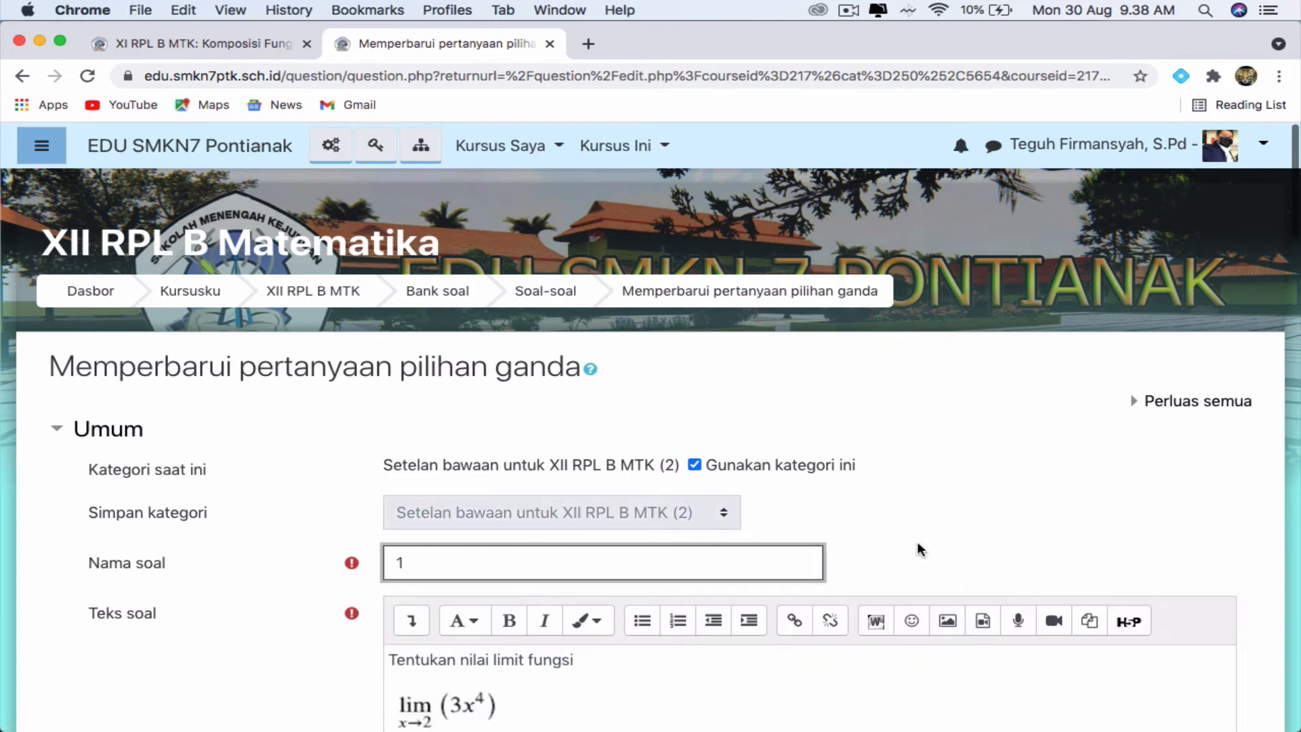
Save the changes to the question renamed as 1.
scroll(917, 542, "down", 10)
scroll(895, 544, "down", 6)
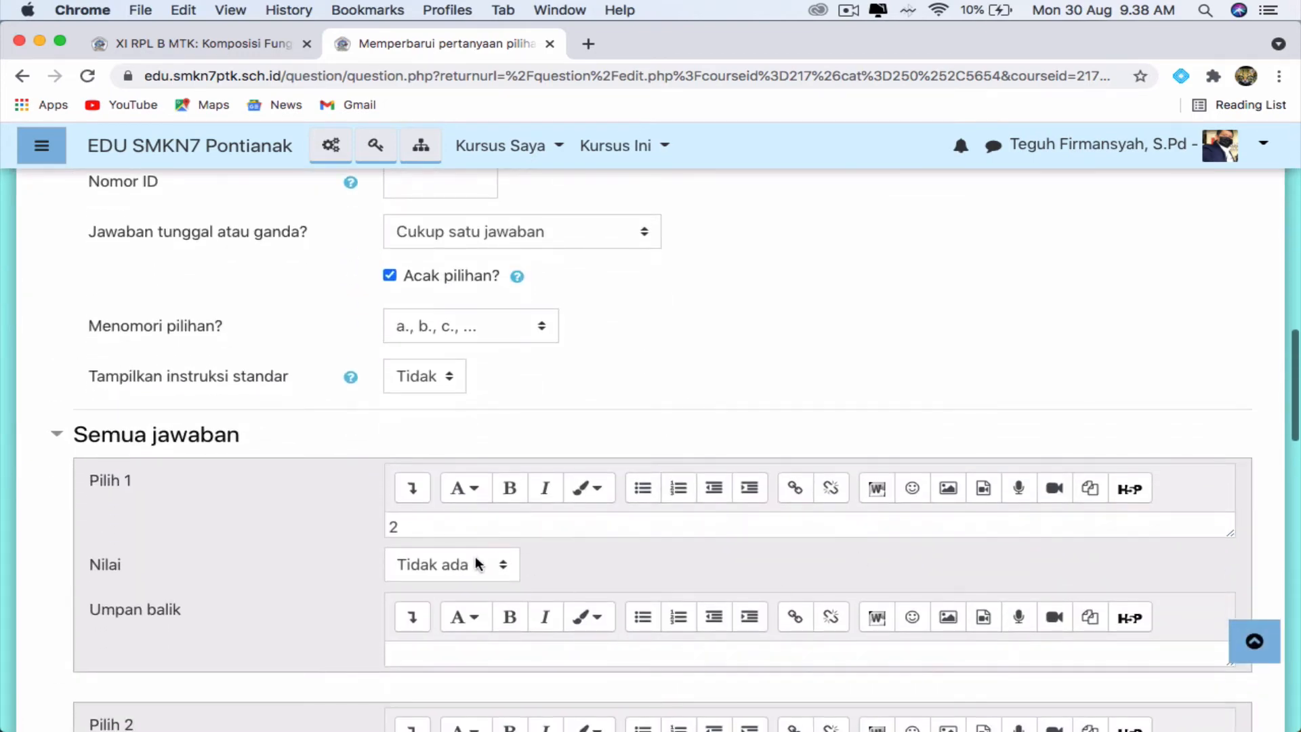
scroll(459, 566, "down", 12)
scroll(458, 564, "down", 7)
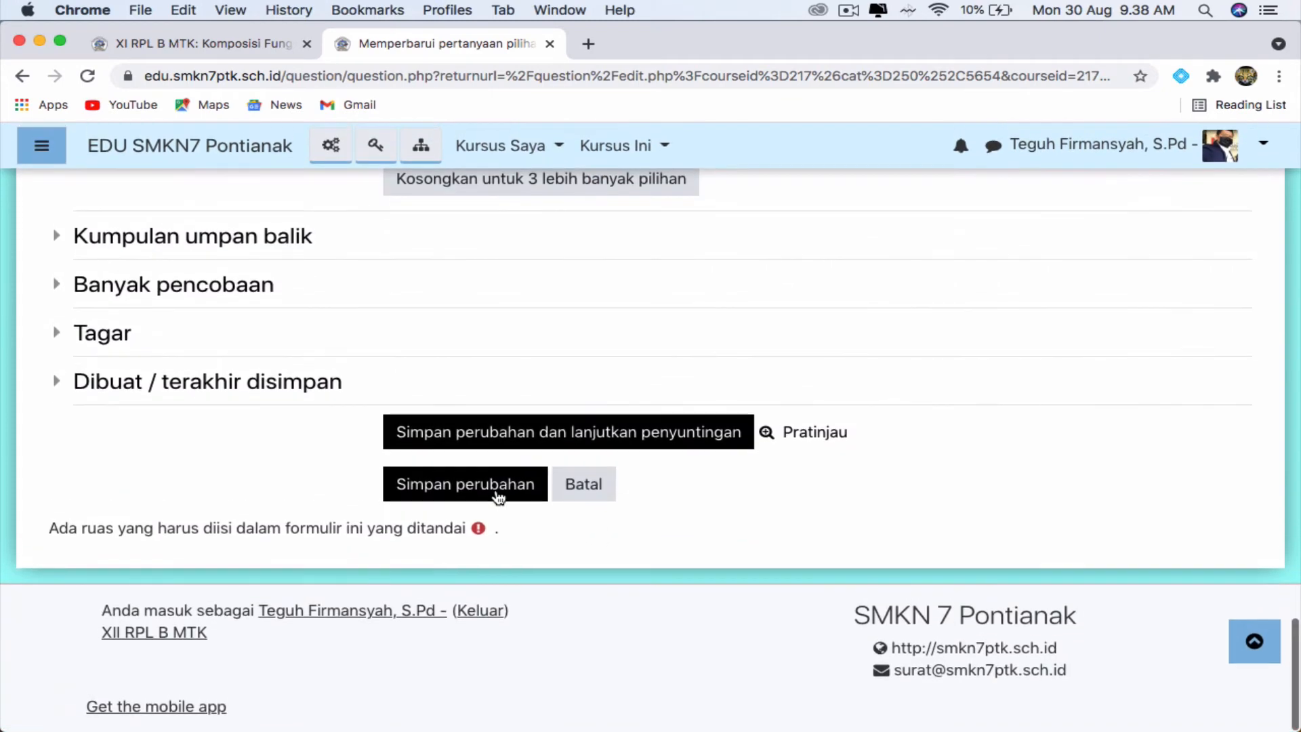
left_click(498, 494)
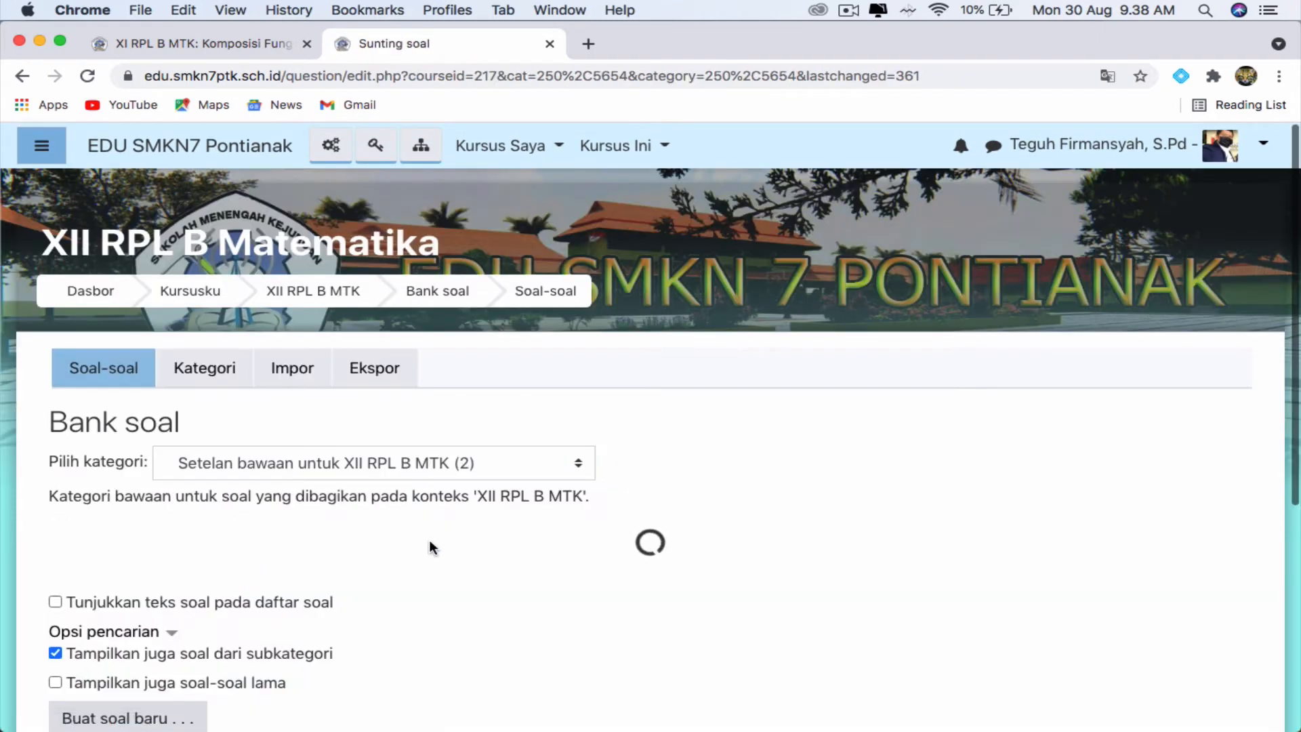
Filter the question bank list by the limit tag and examine the listed questions.
scroll(429, 540, "down", 2)
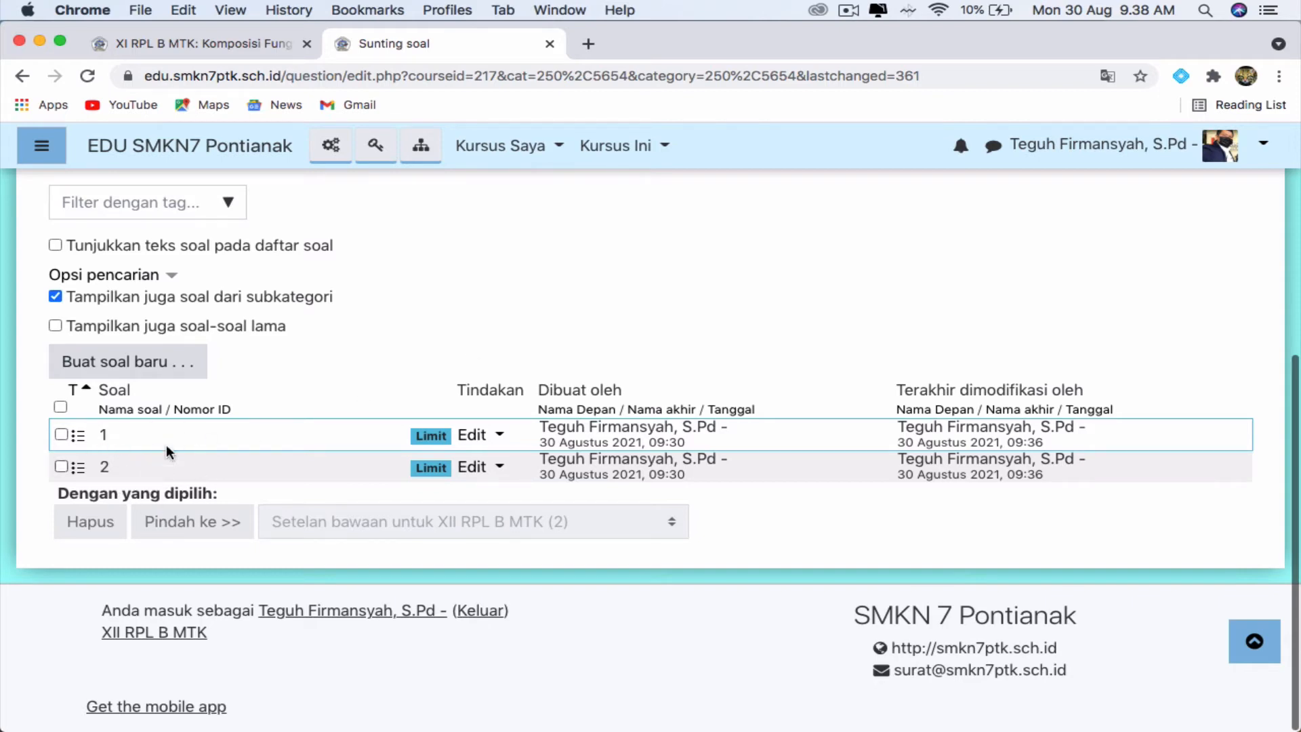
scroll(526, 339, "up", 5)
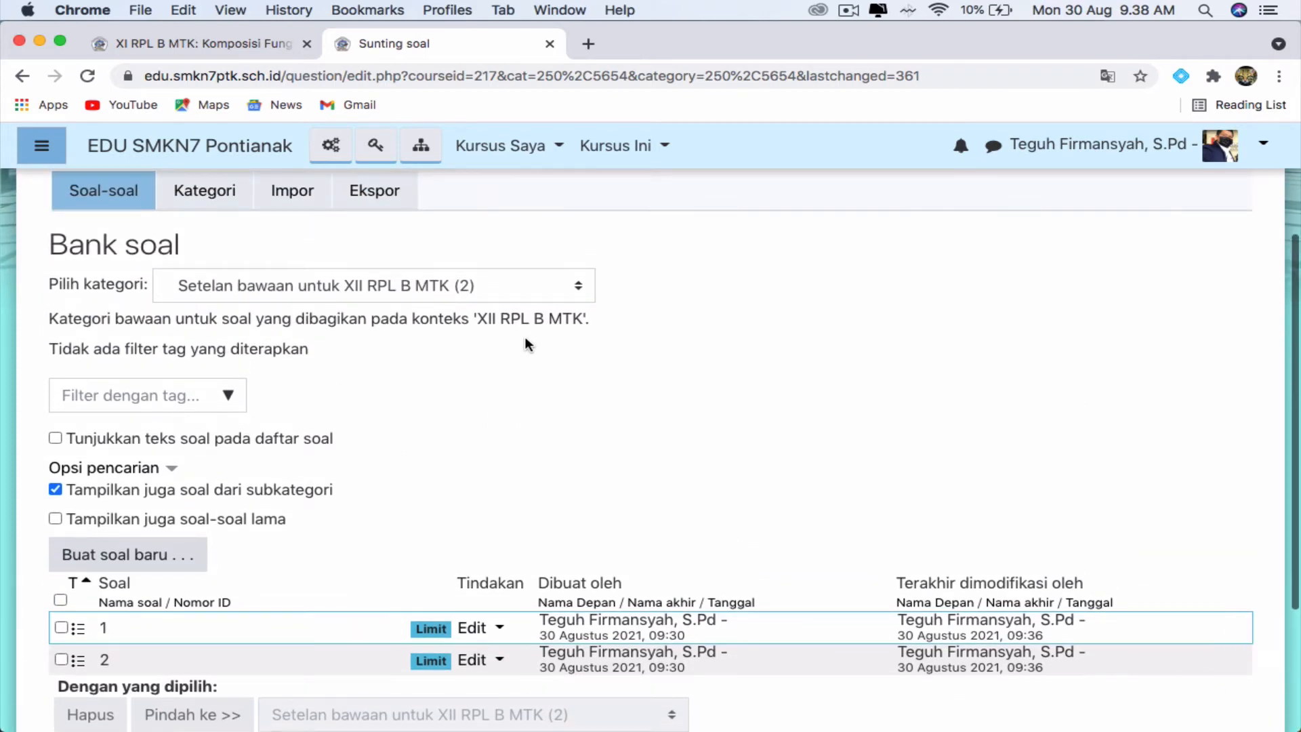
scroll(431, 561, "down", 4)
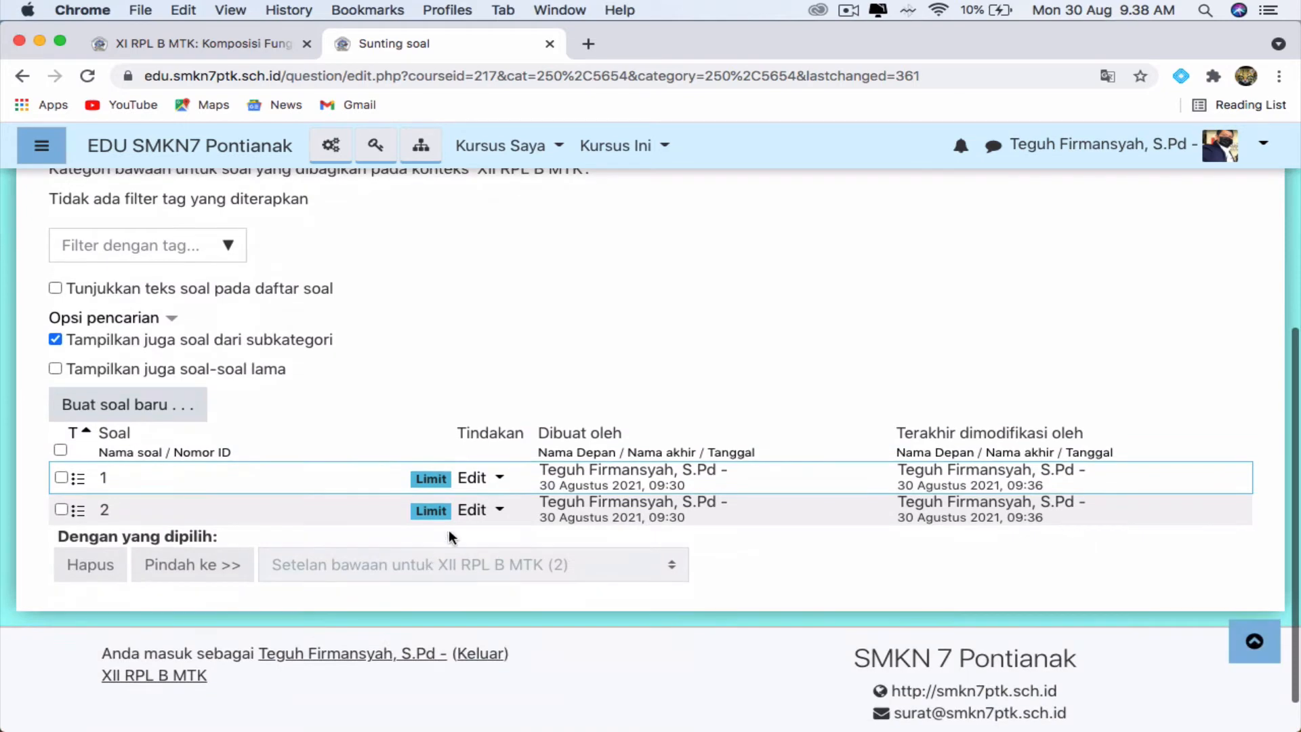
left_click(227, 249)
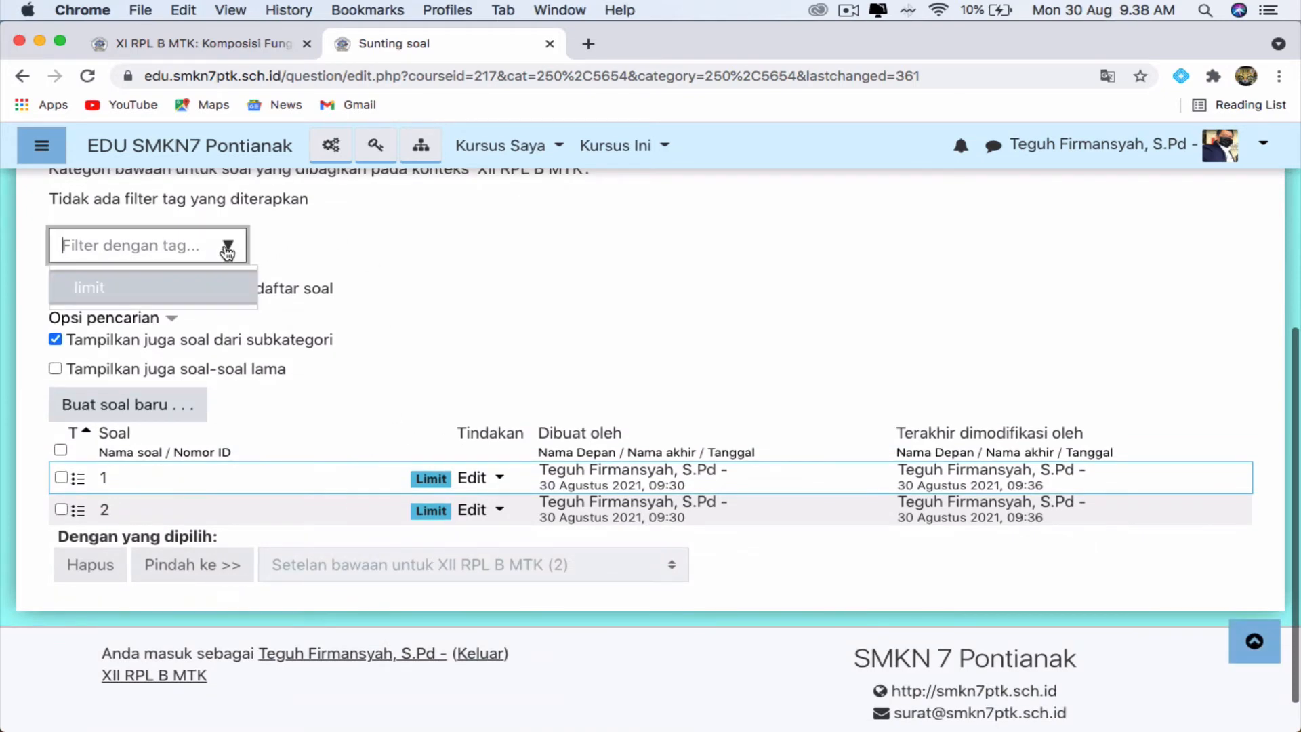
left_click(95, 293)
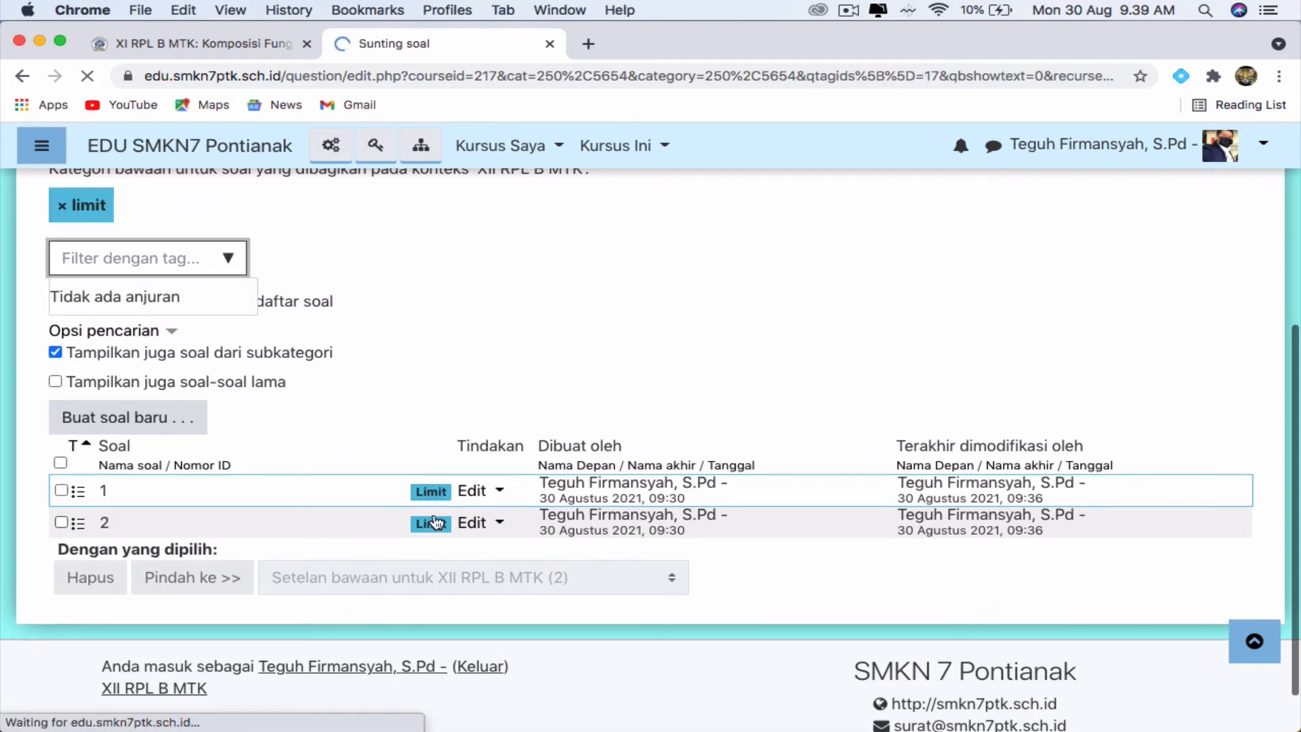
scroll(492, 603, "down", 4)
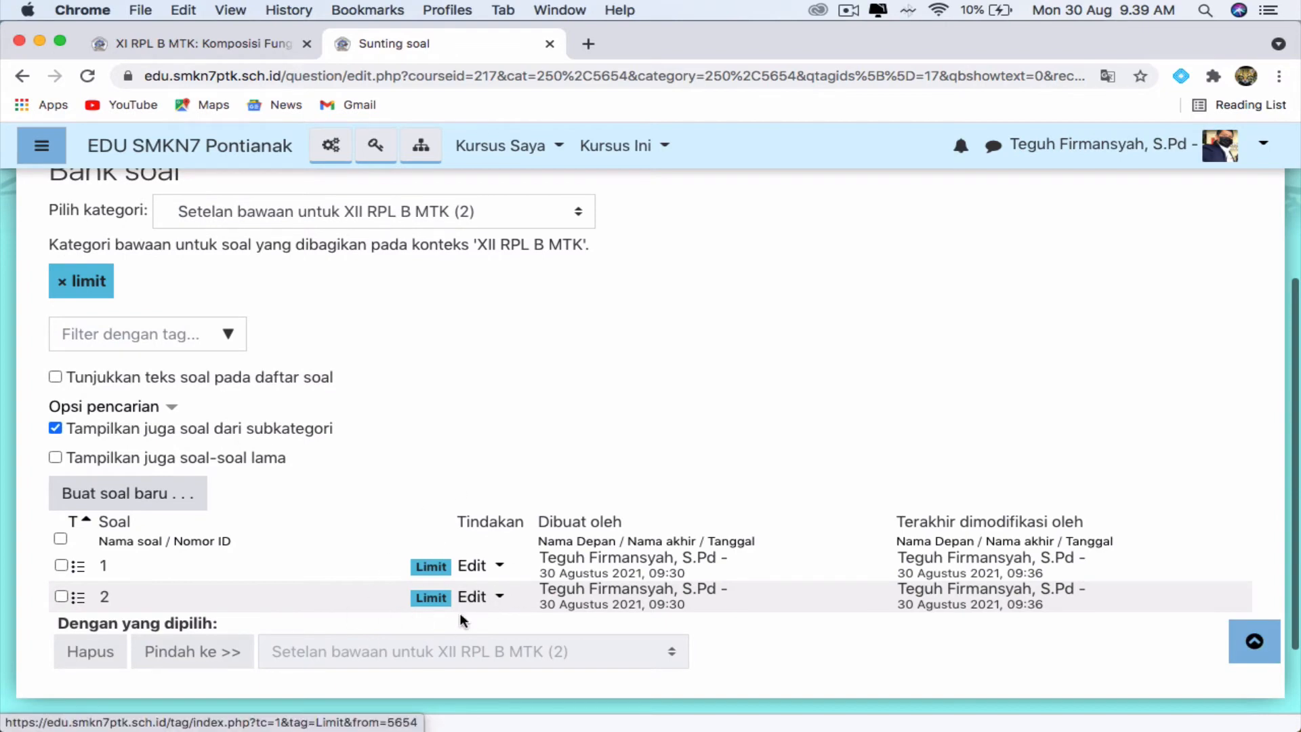
scroll(410, 427, "up", 2)
scroll(412, 430, "up", 2)
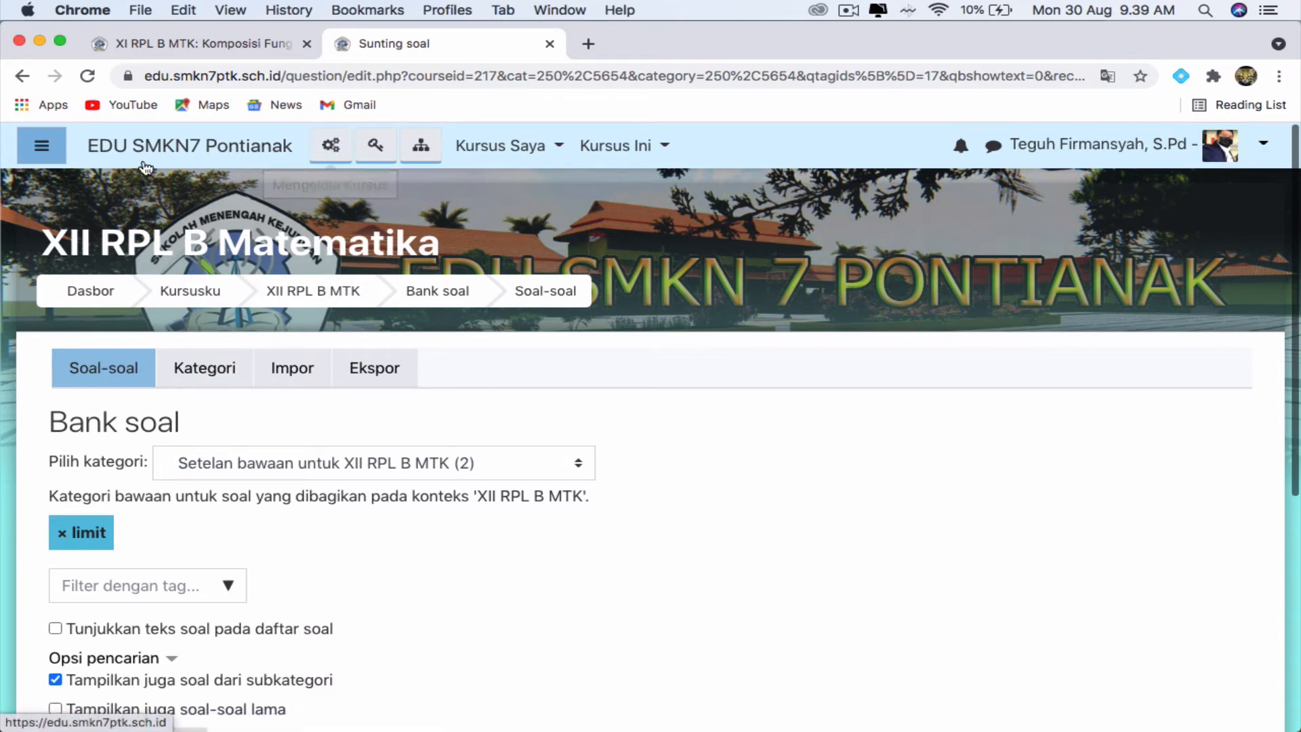
Return to the XII RPL B MTK course page and expand the Limit Fungsi Aljabar section.
left_click(319, 297)
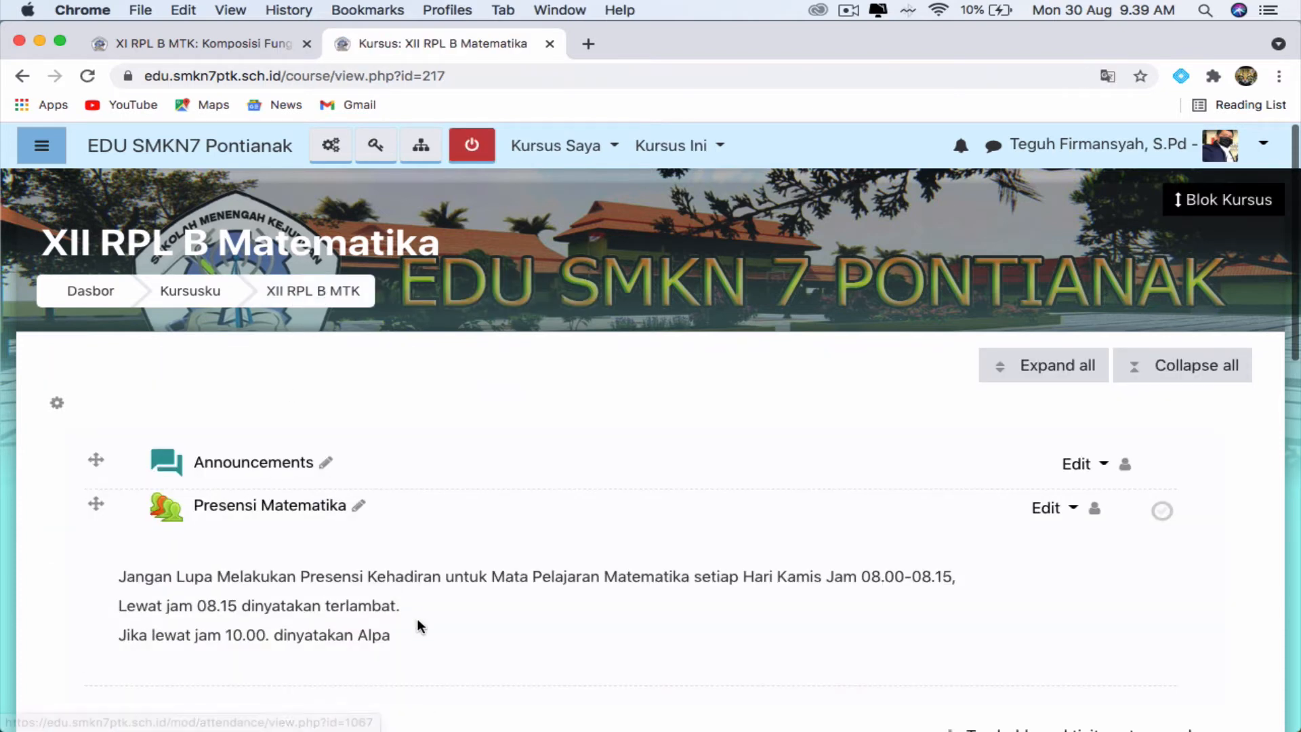
scroll(417, 618, "down", 5)
scroll(417, 626, "down", 3)
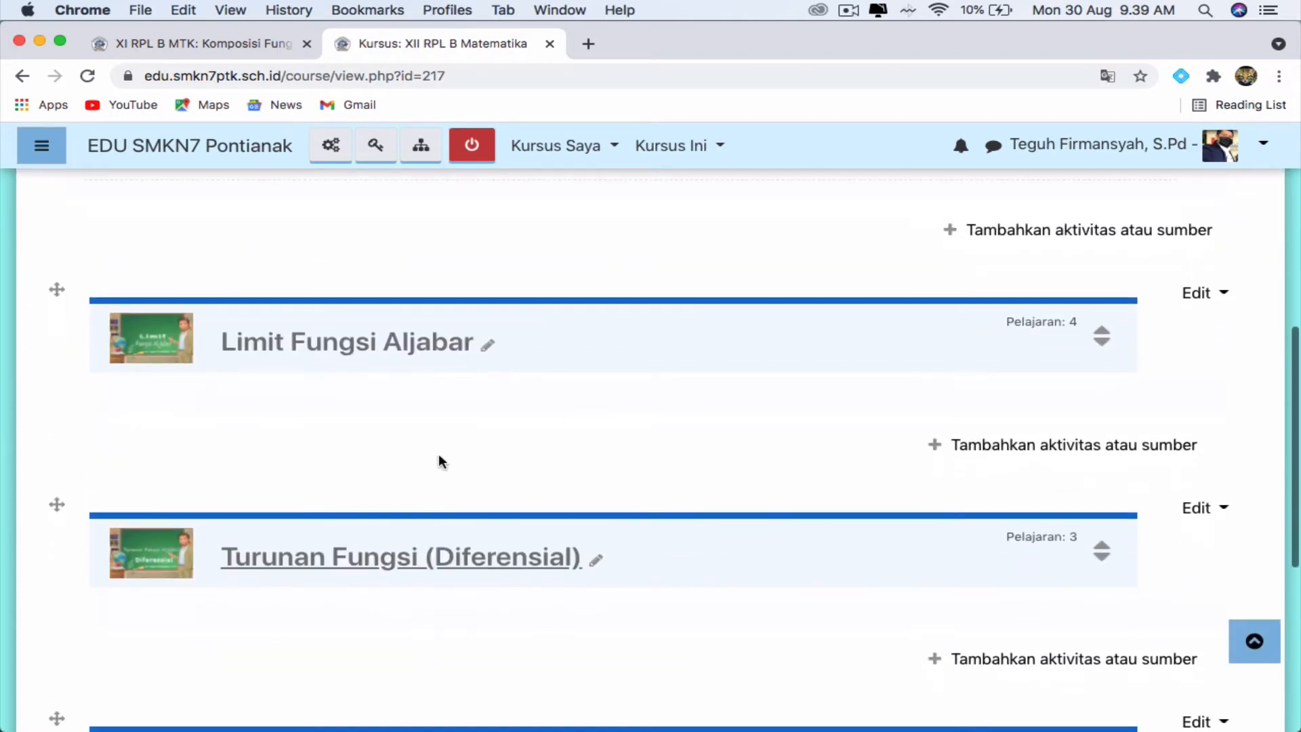
left_click(1102, 341)
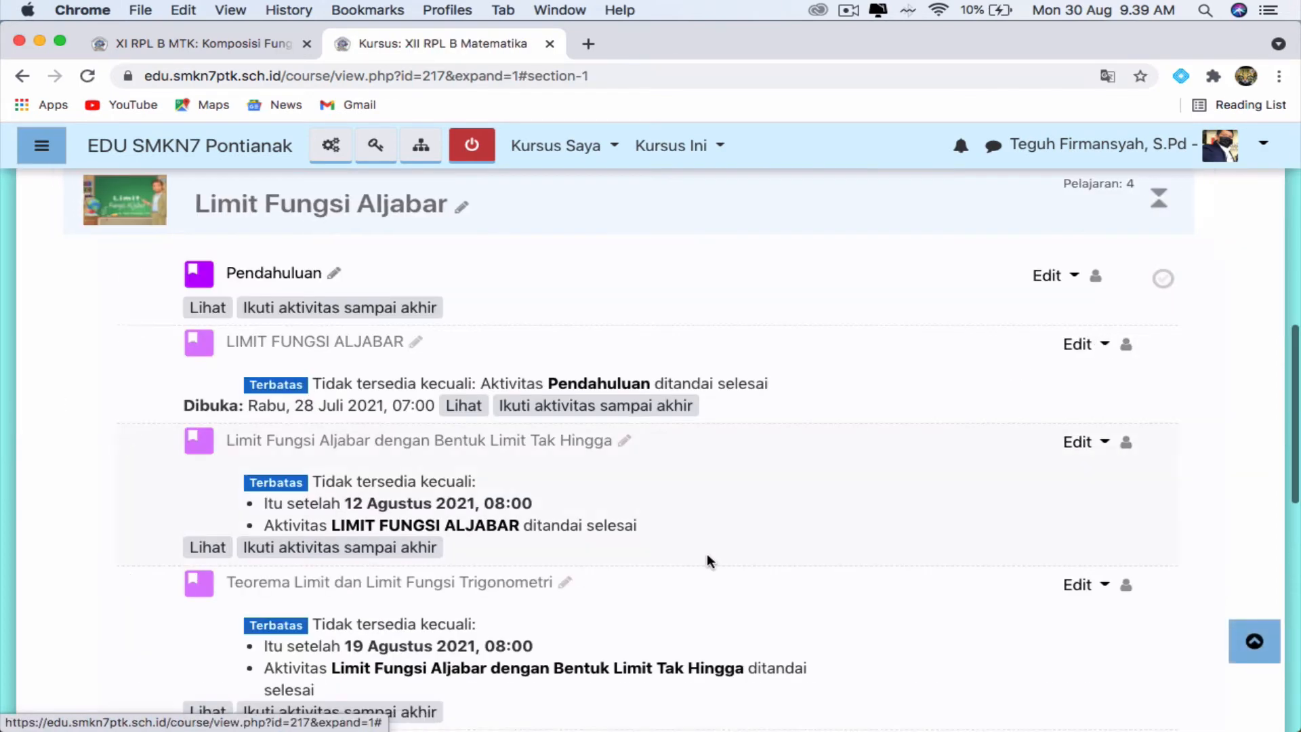
scroll(458, 563, "down", 7)
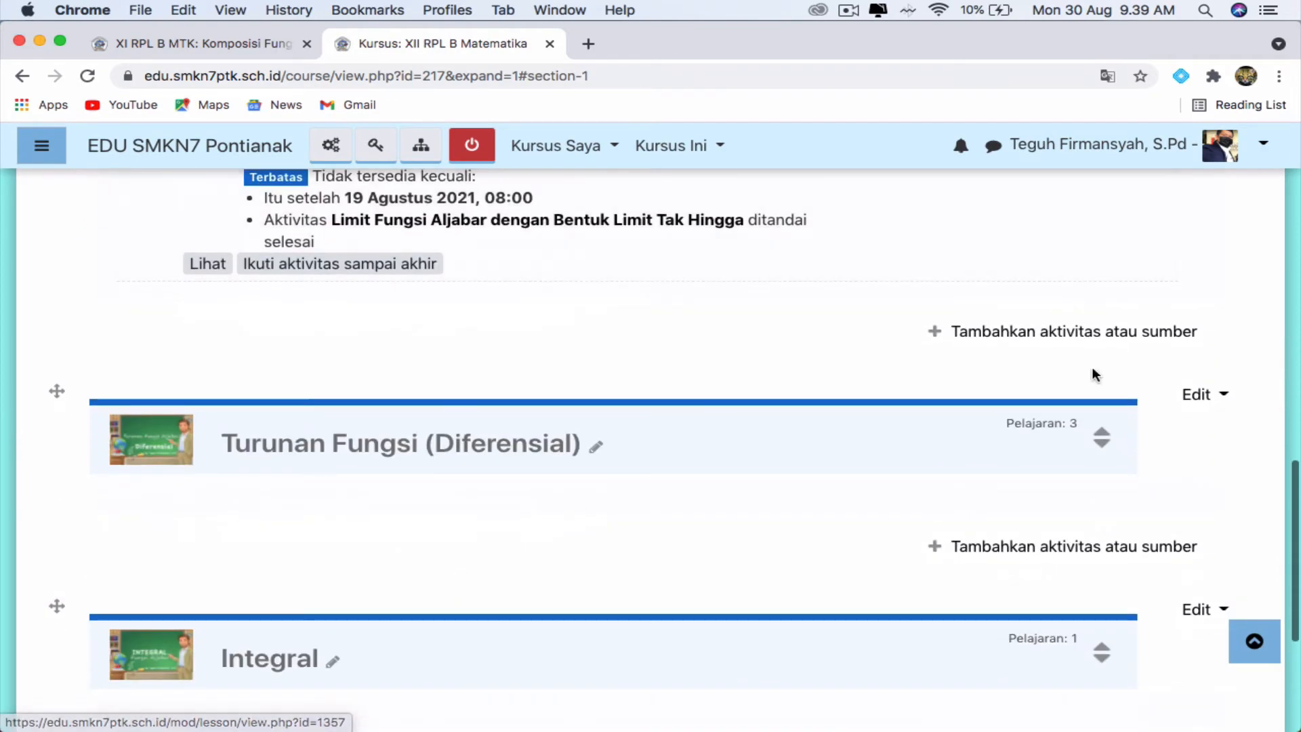
Add a Kuis activity to the Limit Fungsi Aljabar section and name it "Ulangan Materi Limit".
left_click(1098, 332)
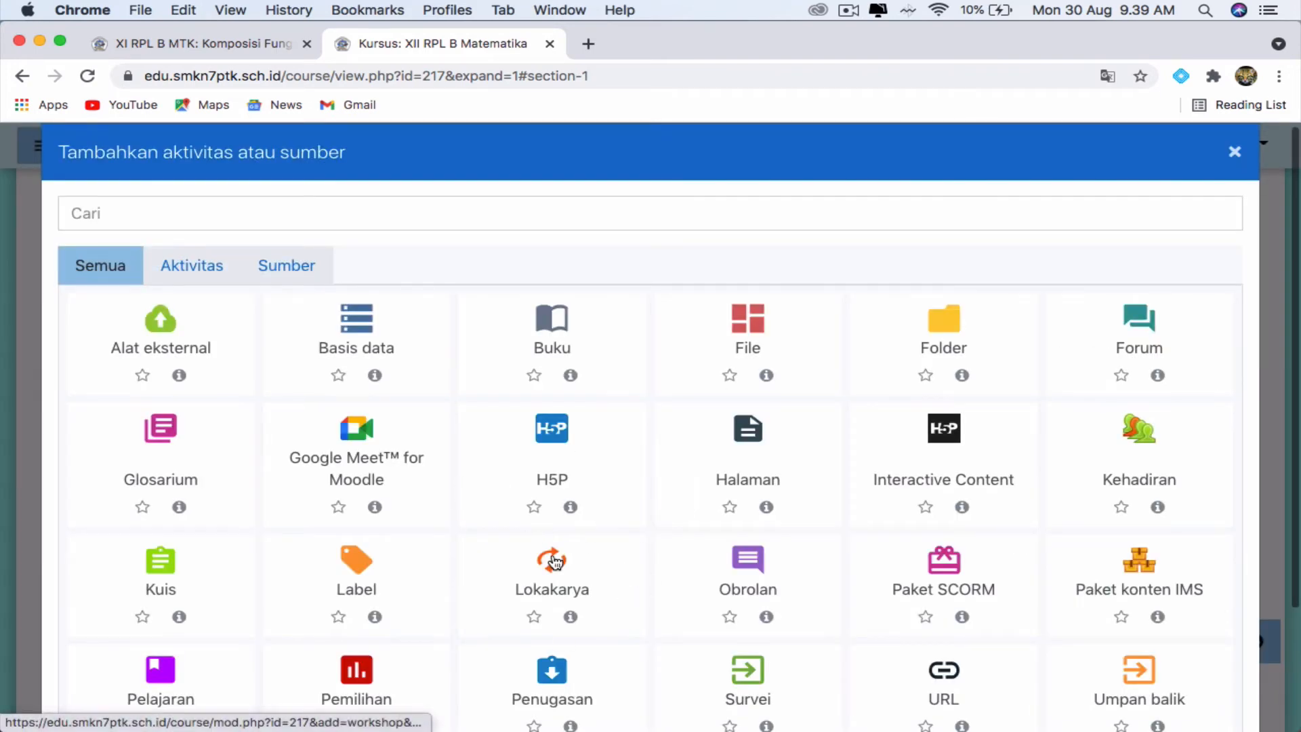
scroll(556, 563, "down", 1)
scroll(554, 562, "down", 1)
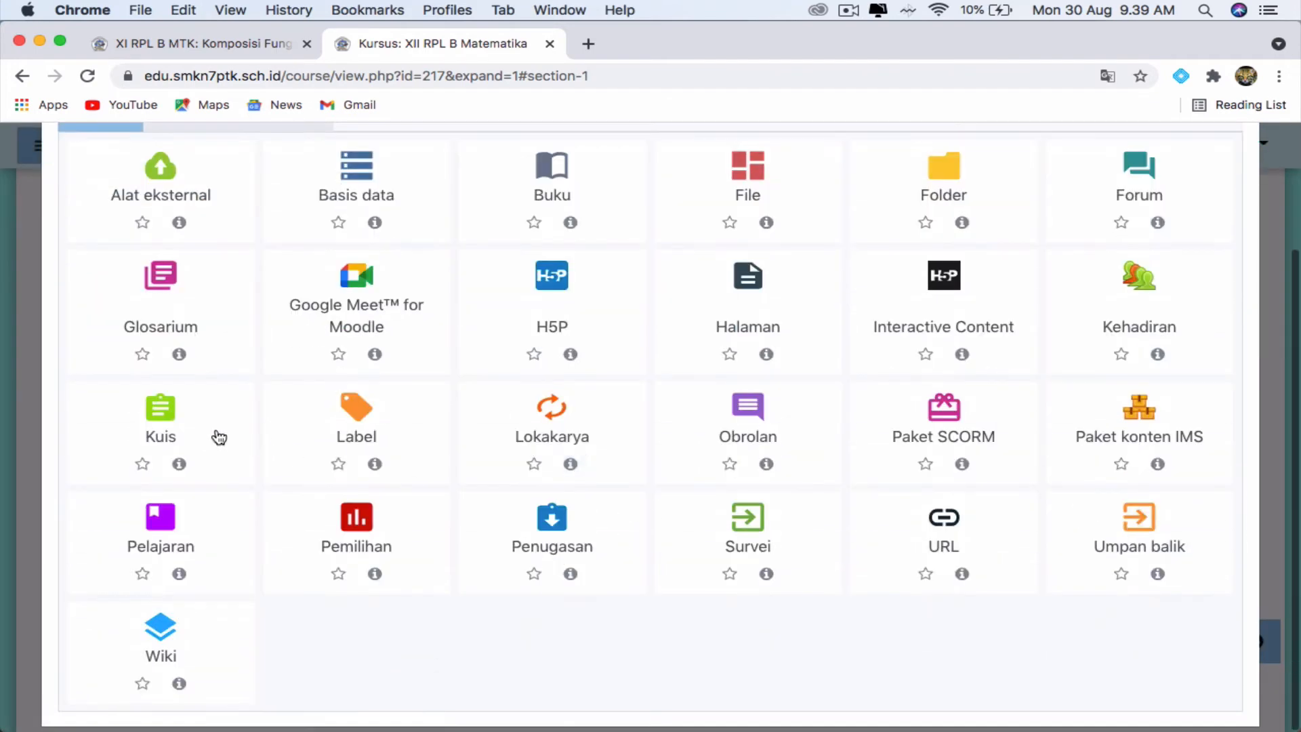
left_click(144, 427)
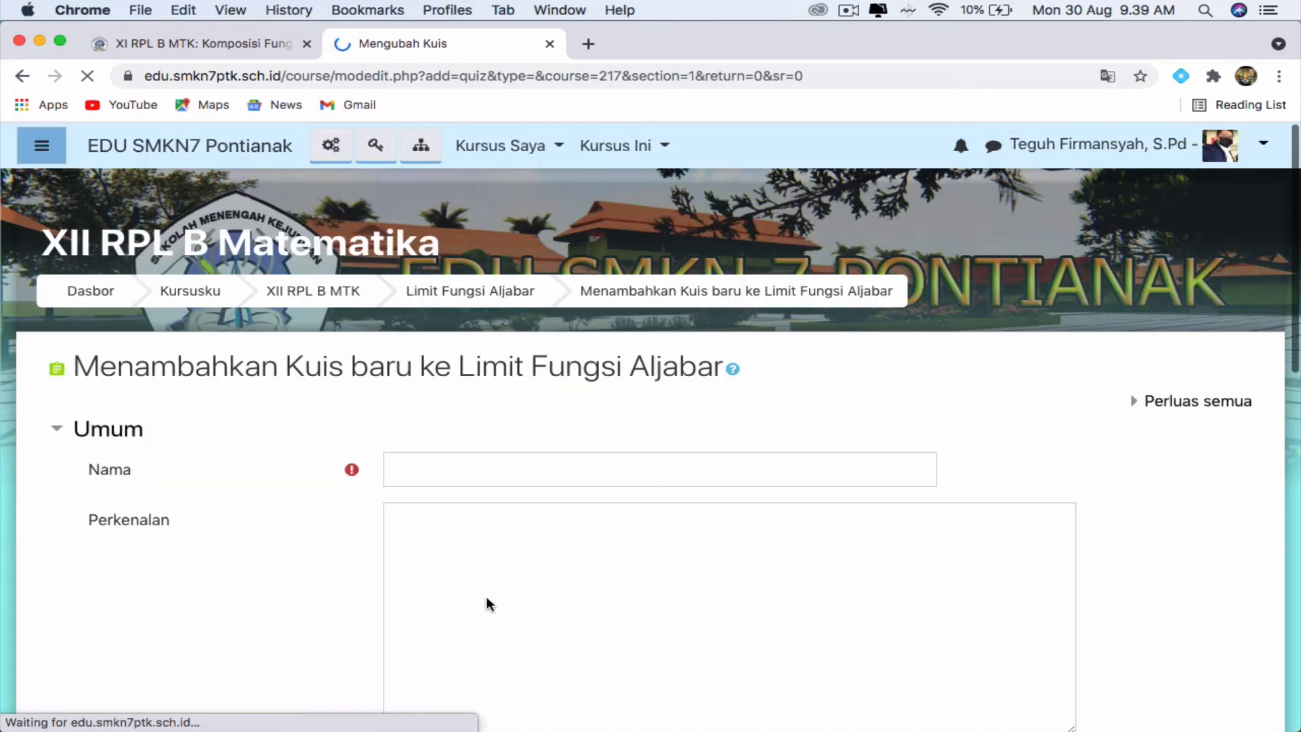
left_click(445, 465)
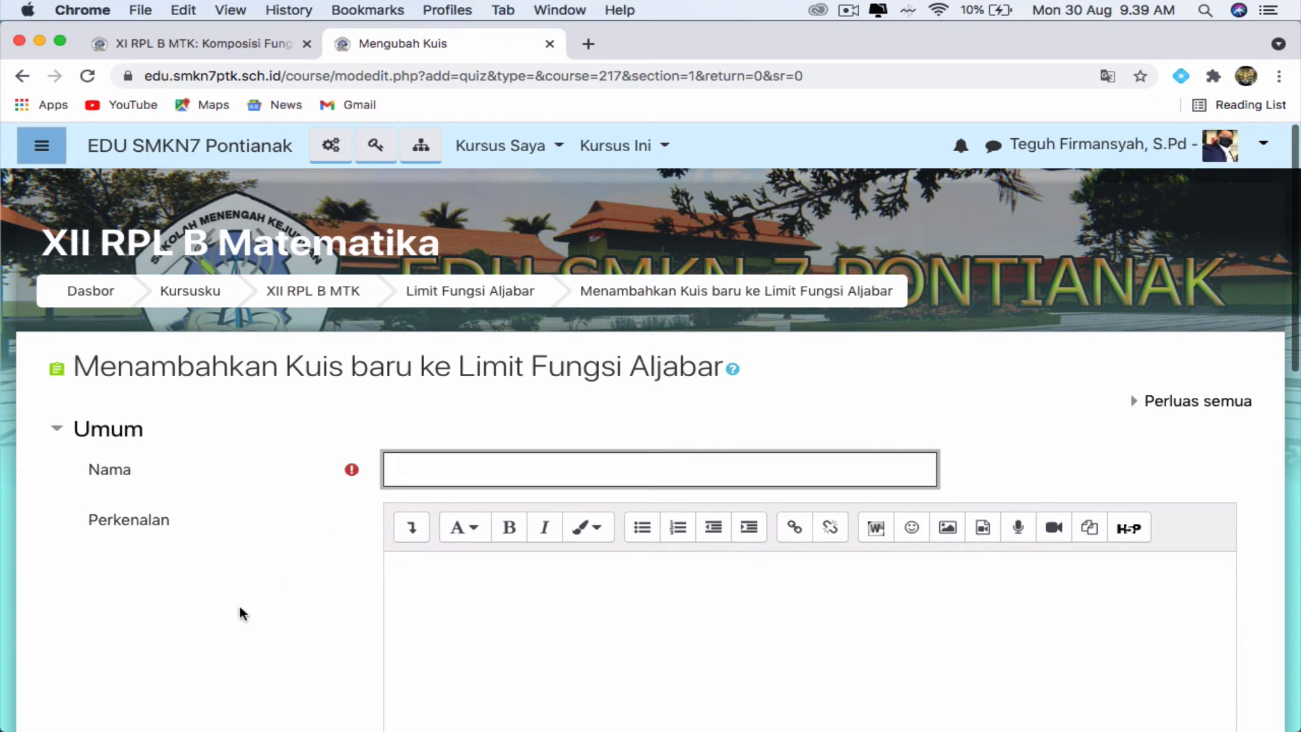
type("Ulangan Materi Limit")
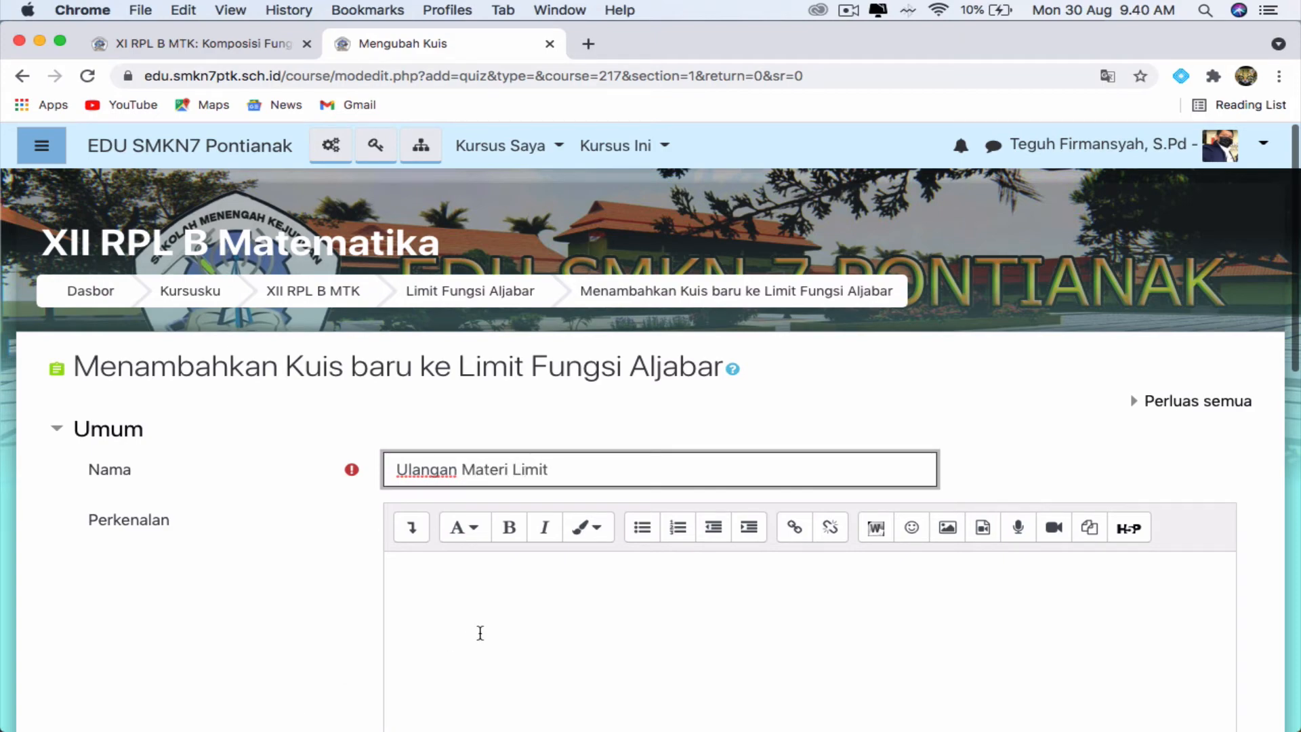
left_click(480, 633)
Enable the quiz's start time in the timing settings and set its date to 8 September.
scroll(480, 633, "down", 7)
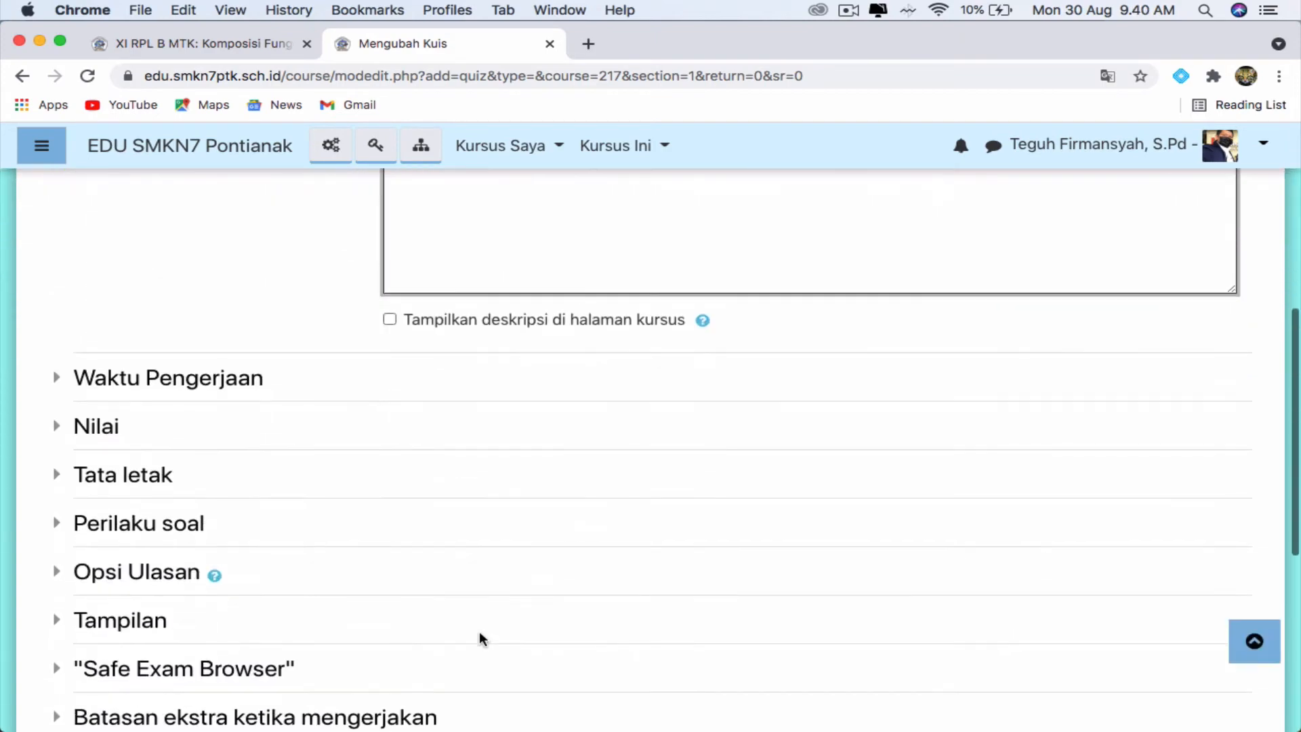
scroll(480, 639, "down", 1)
left_click(101, 359)
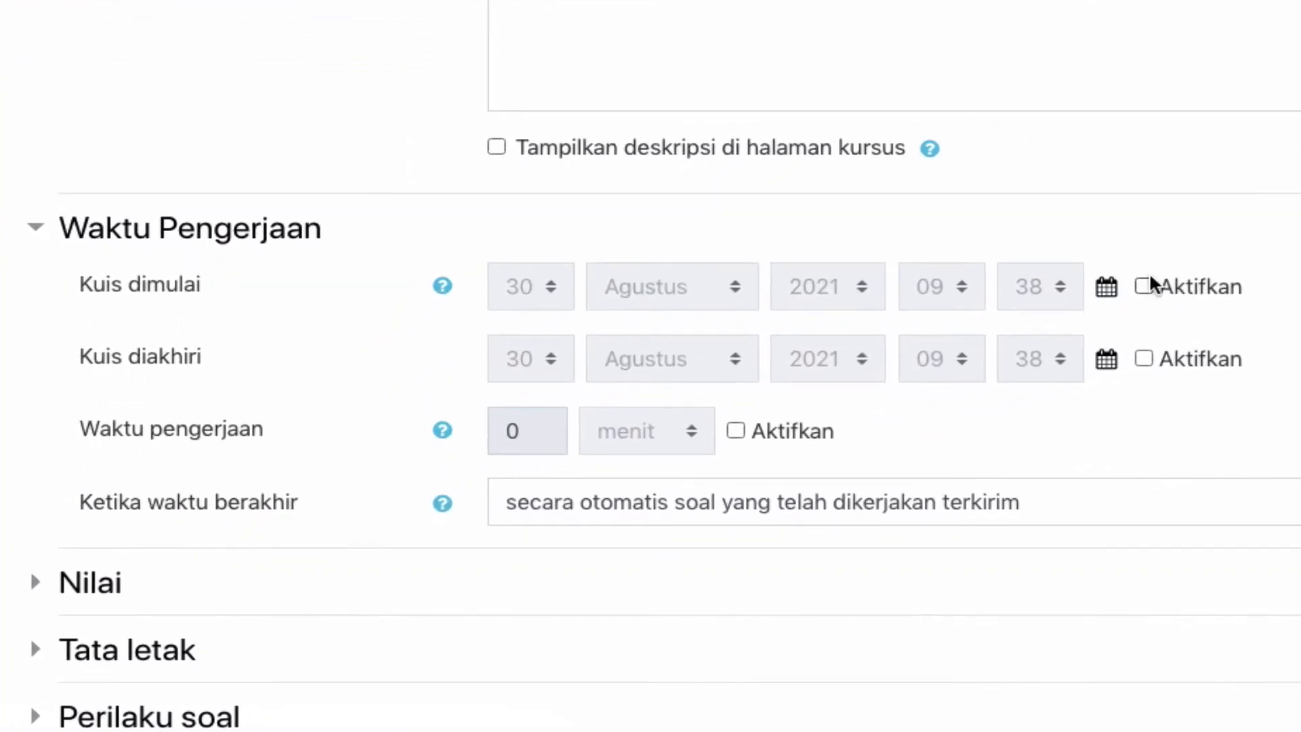
left_click(857, 398)
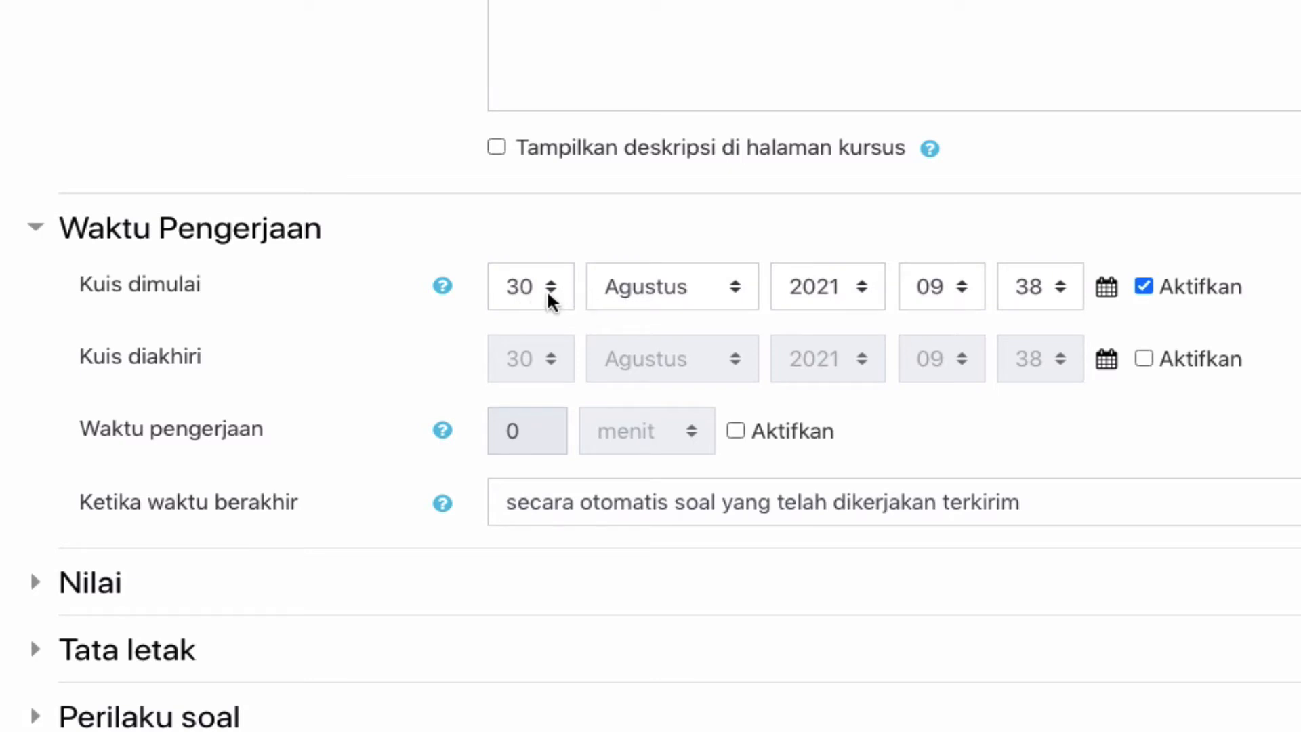
left_click(551, 298)
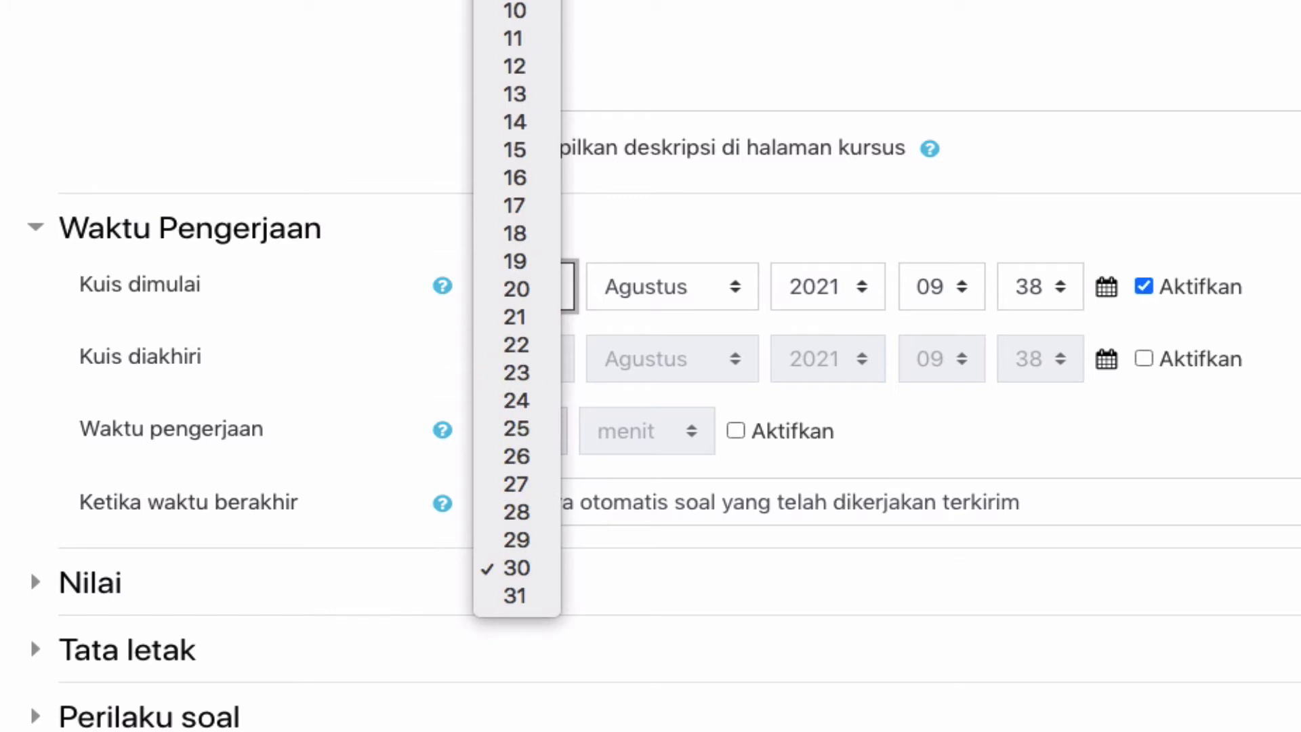
left_click(517, 0)
left_click(731, 289)
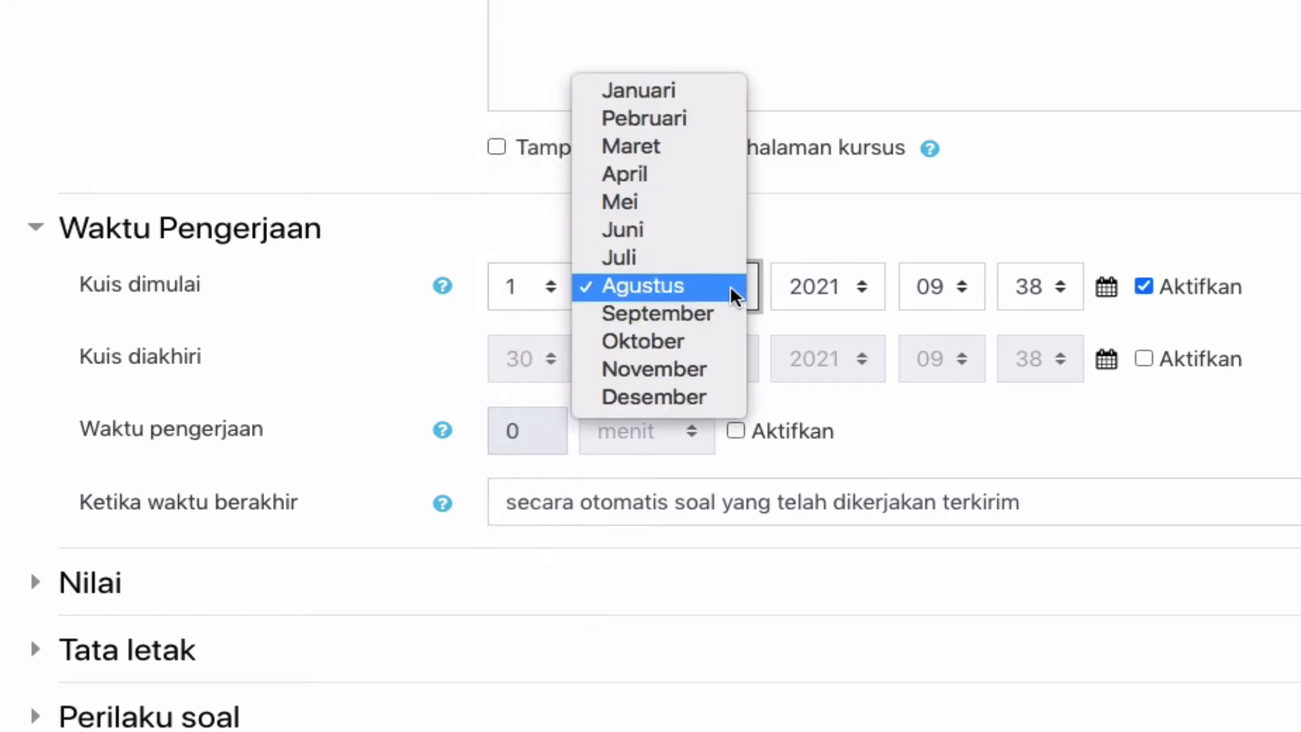
left_click(698, 318)
left_click(555, 290)
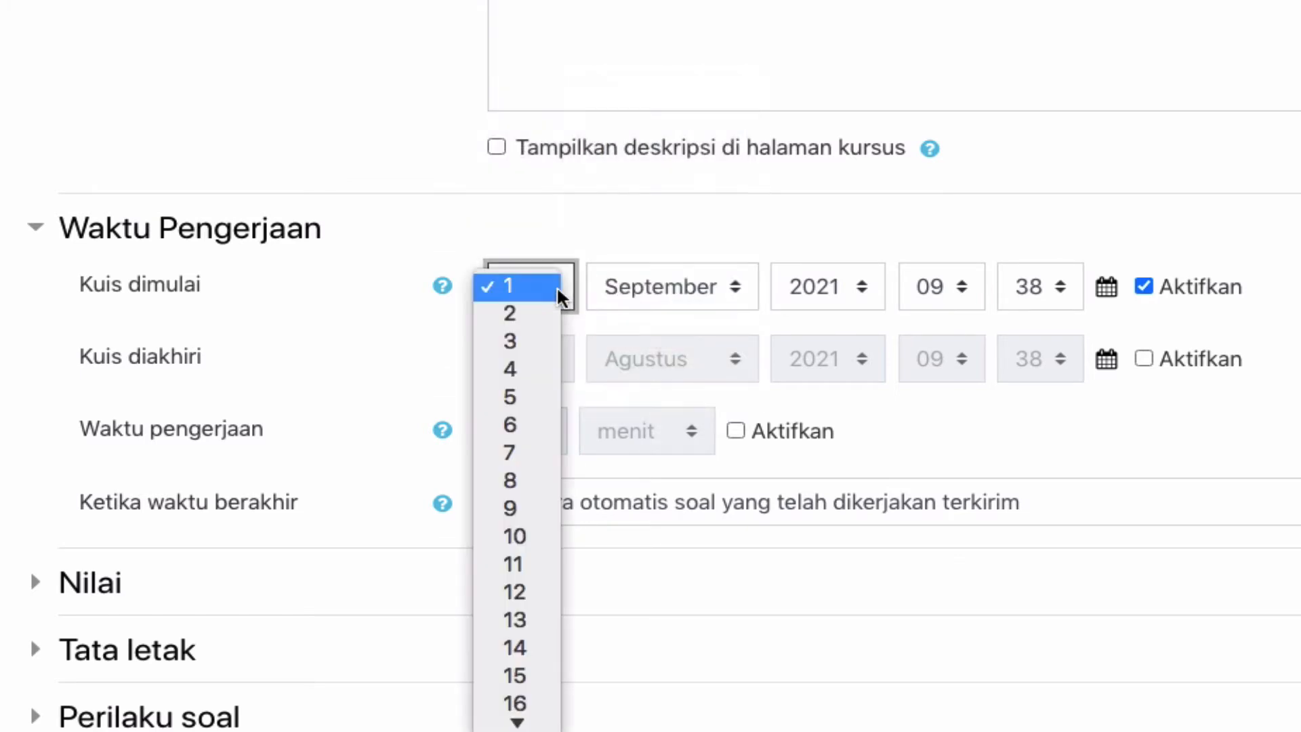
left_click(534, 478)
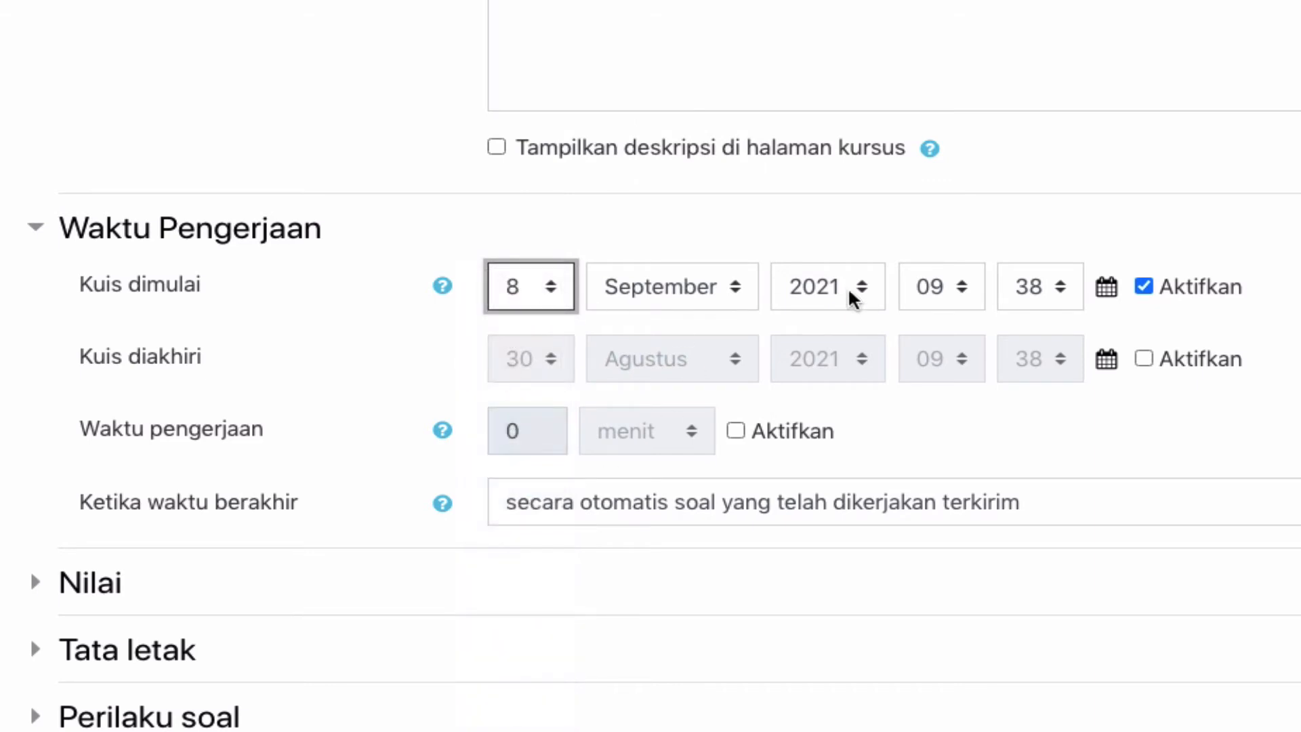
Set the quiz's start time of day to 08:00.
left_click(962, 293)
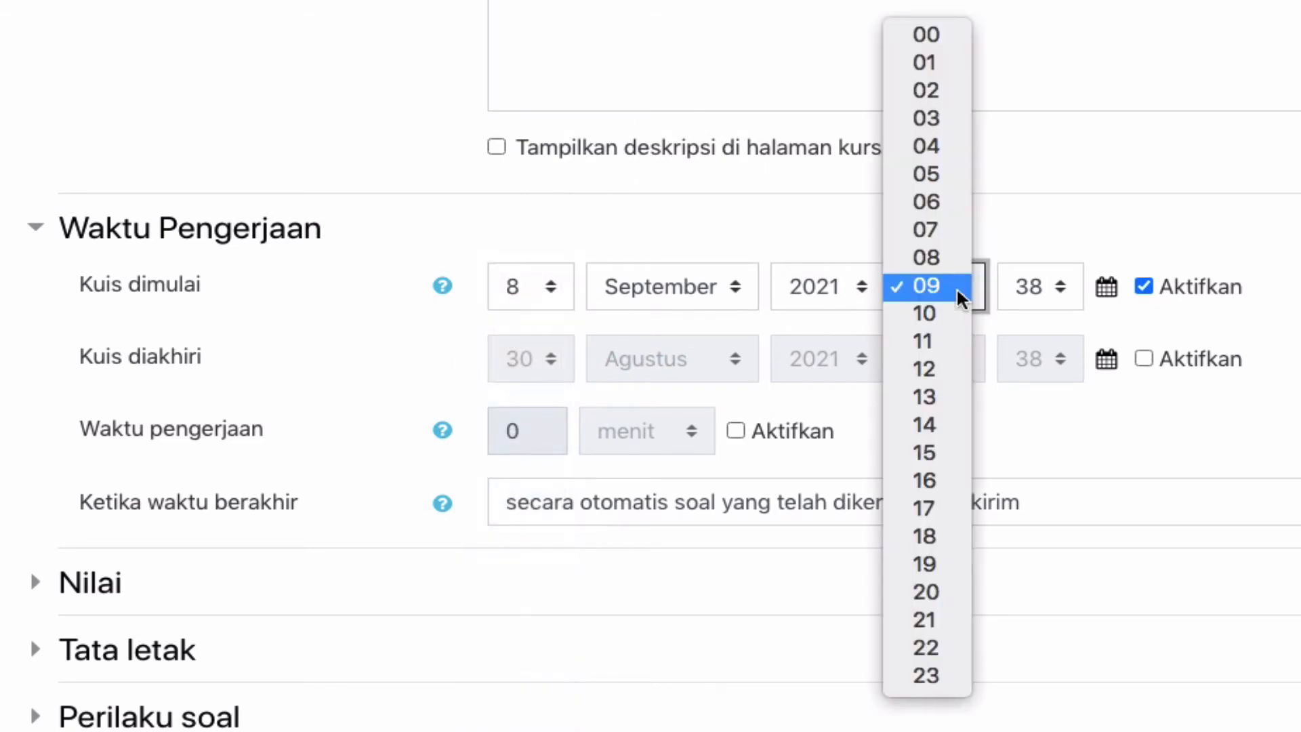
left_click(1077, 275)
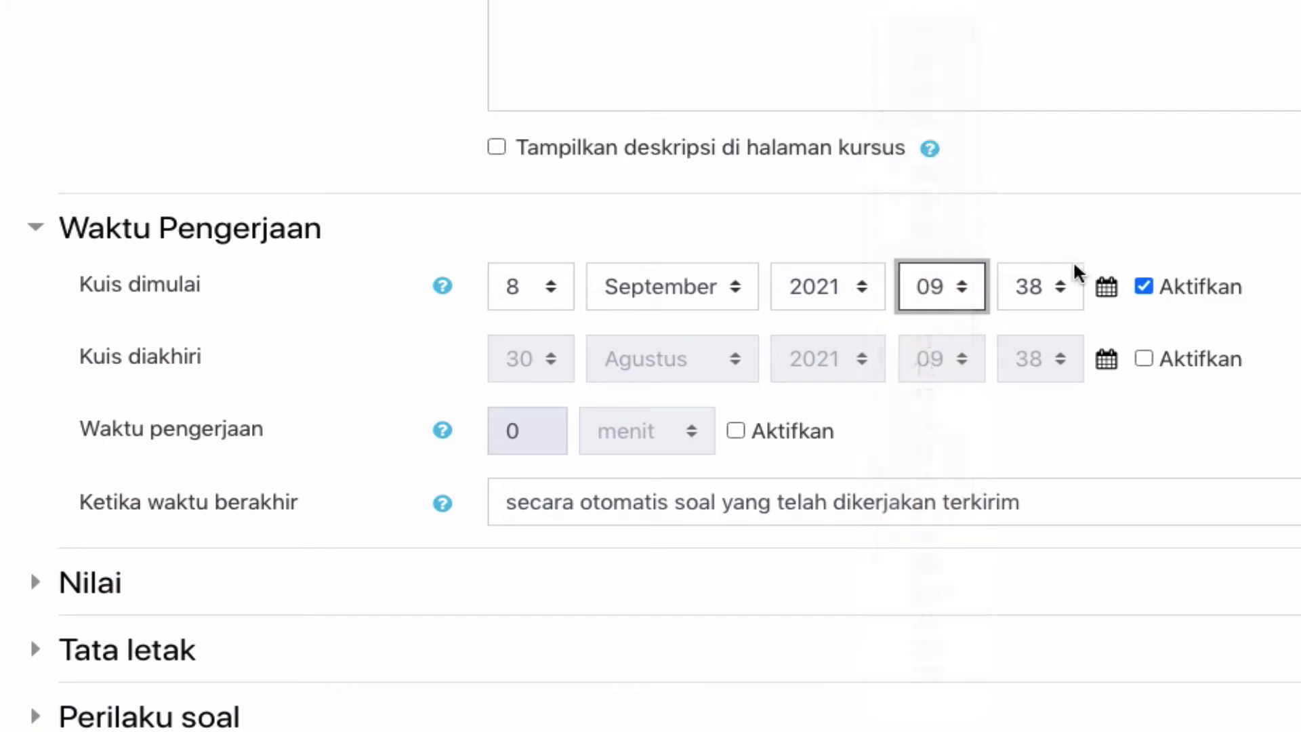
key("Up")
left_click(1048, 301)
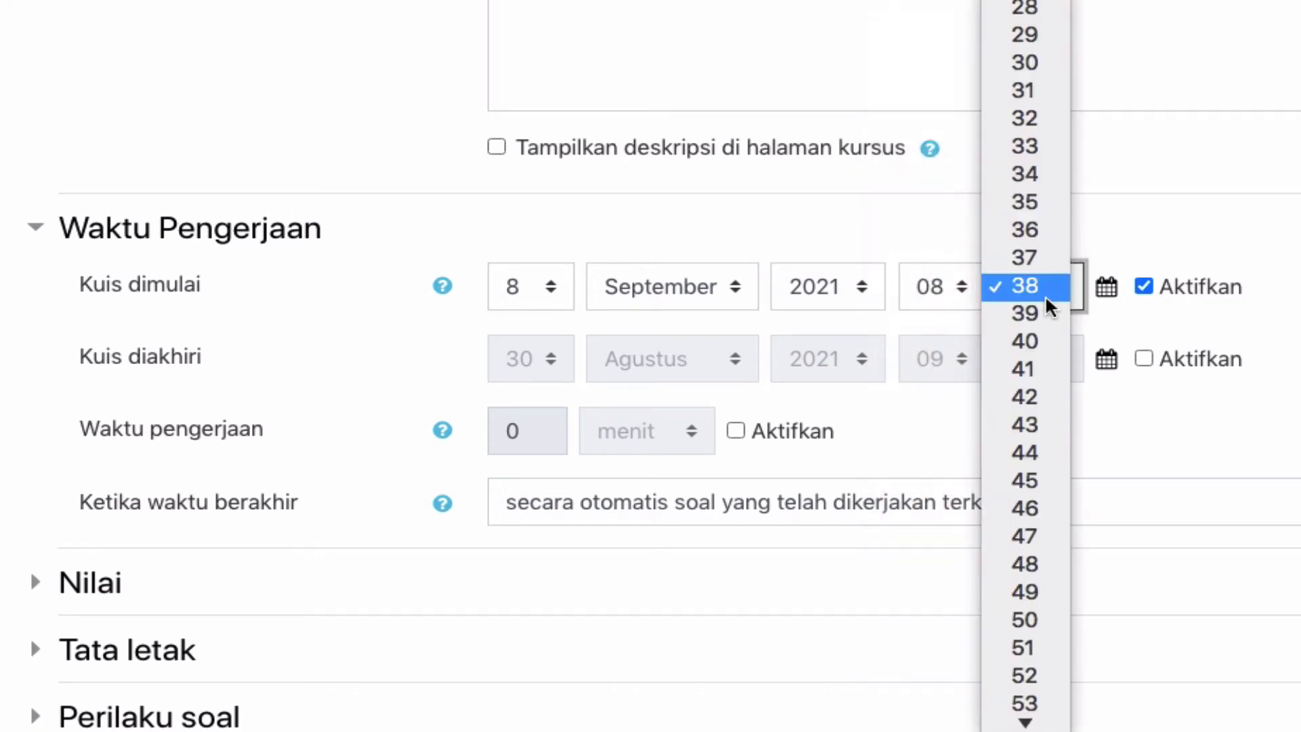
left_click(1024, 342)
left_click(1060, 291)
mouse_move(1064, 4)
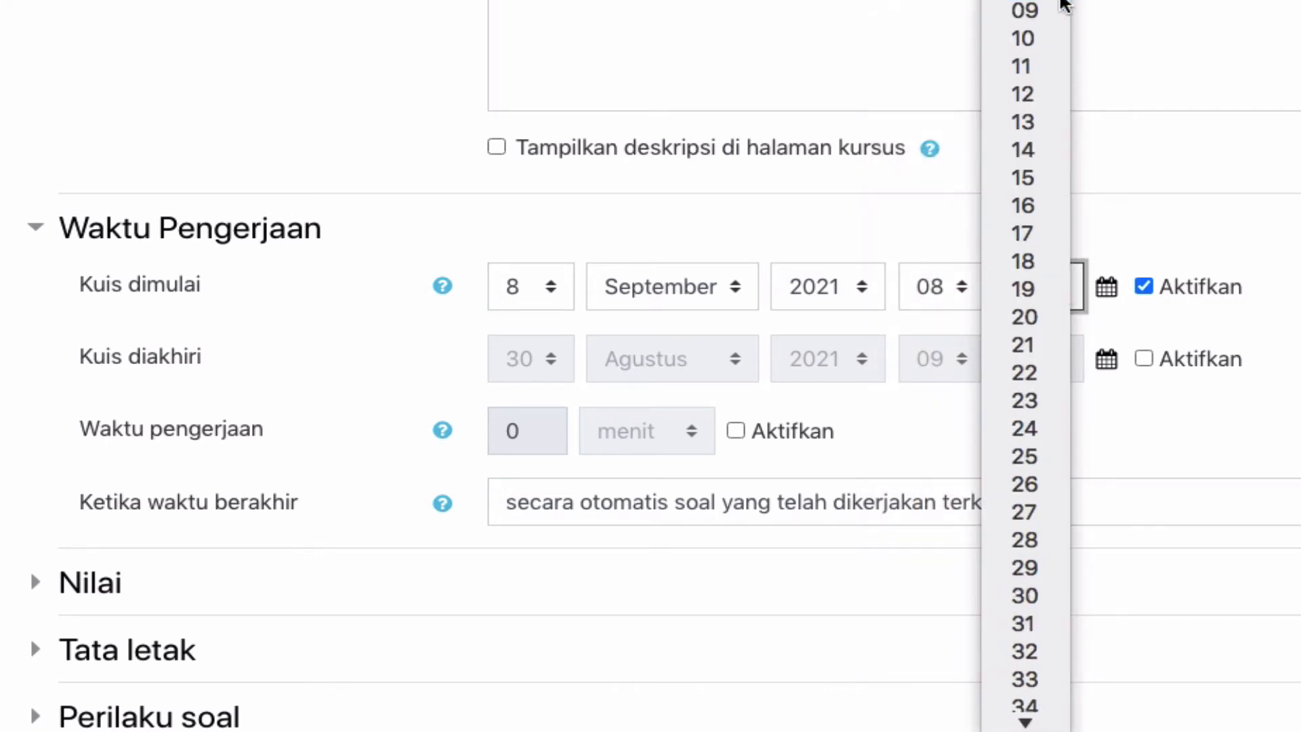
left_click(1024, 1)
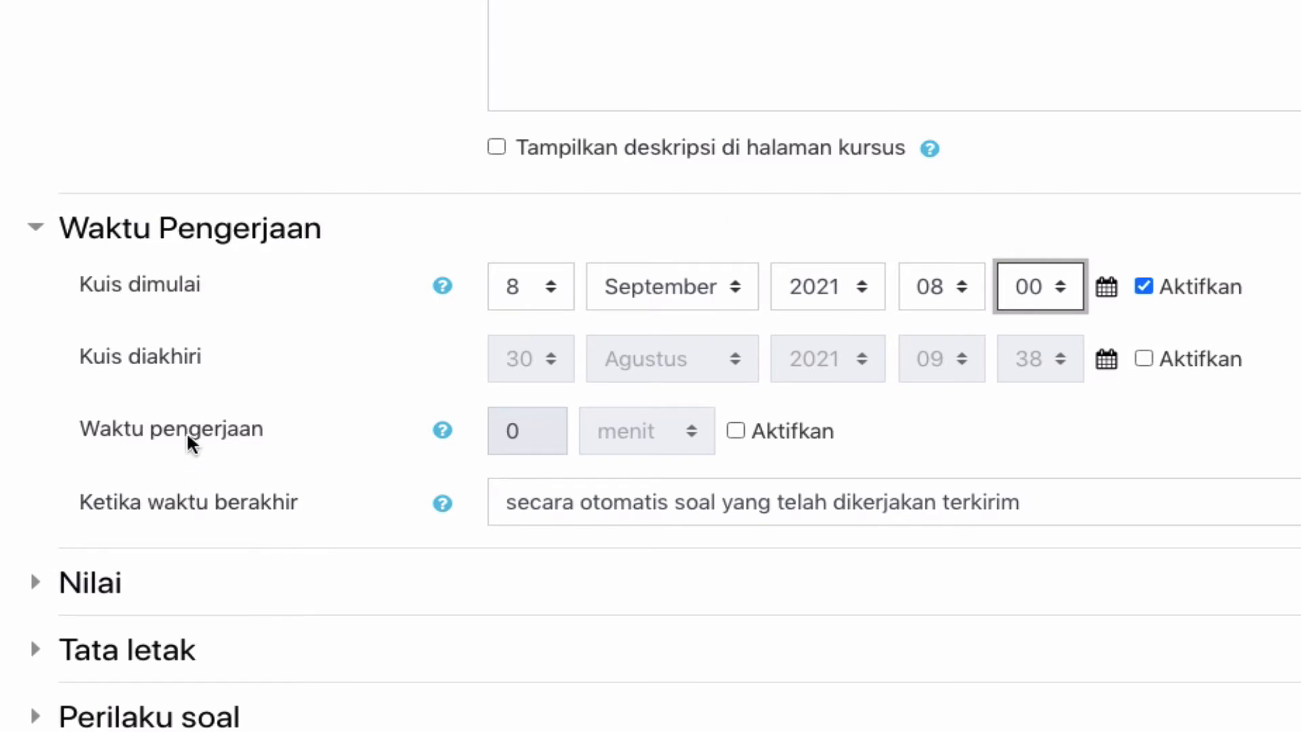
Enable the quiz's time limit and set it to 30 minutes (menit).
left_click(735, 433)
left_click(543, 436)
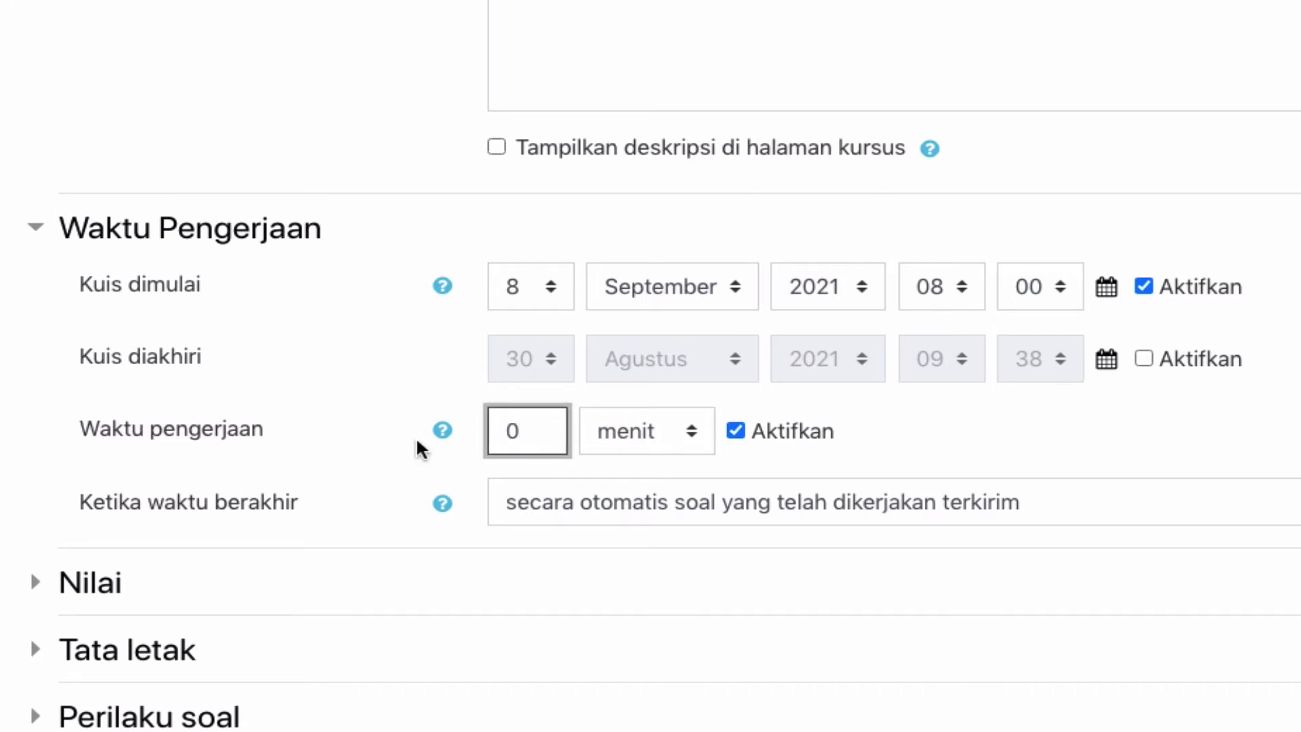
type("30")
left_click(692, 431)
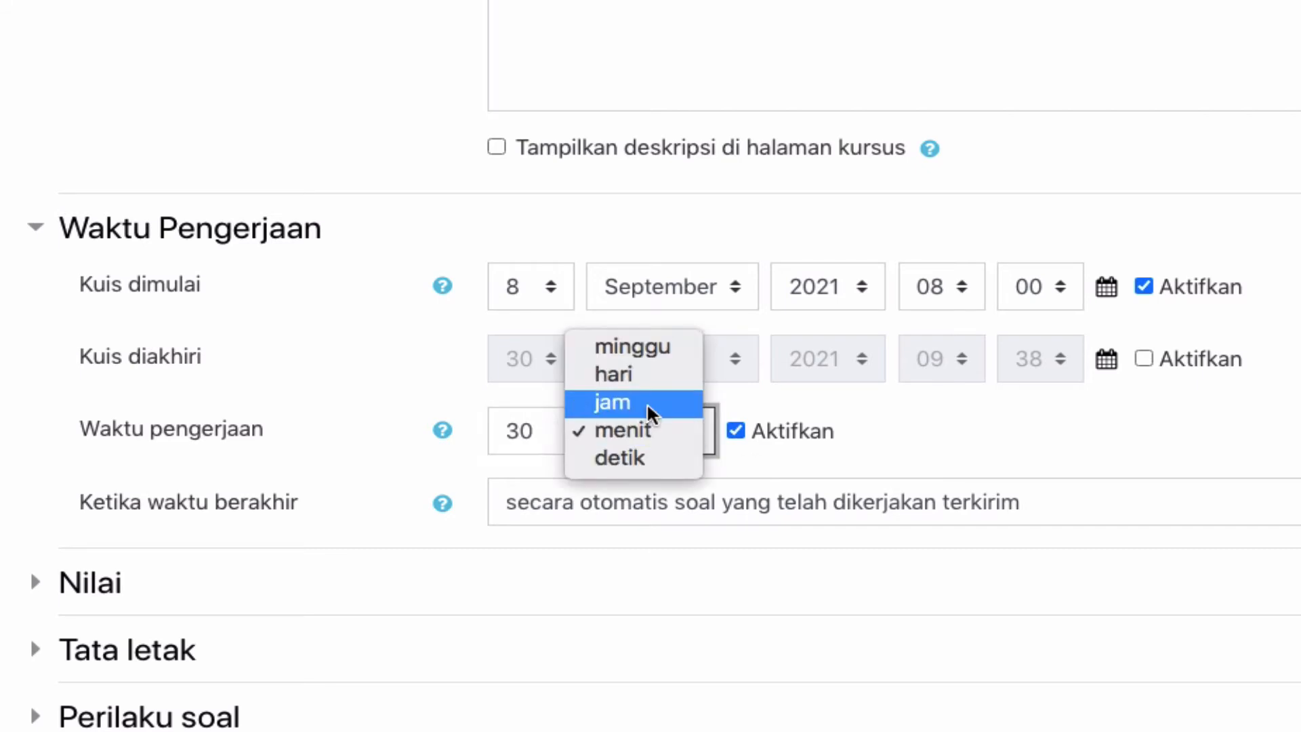
left_click(1015, 441)
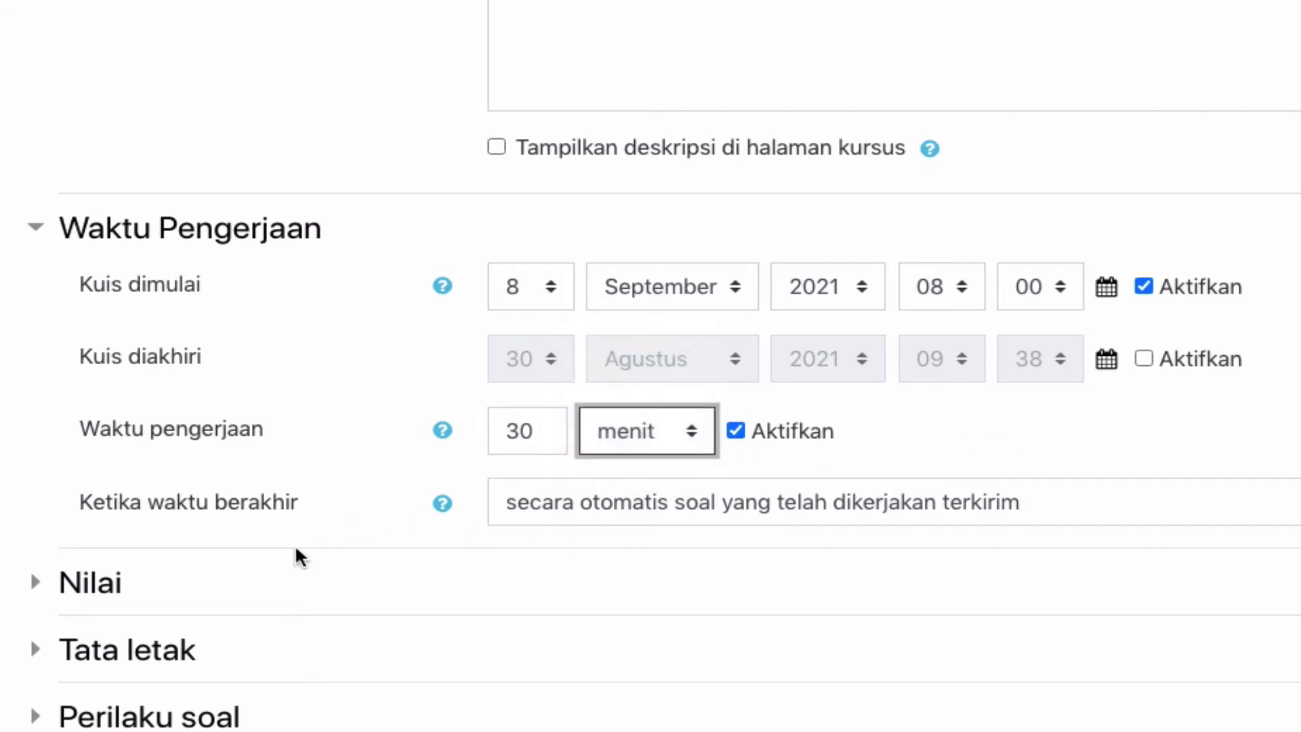
scroll(298, 556, "down", 2)
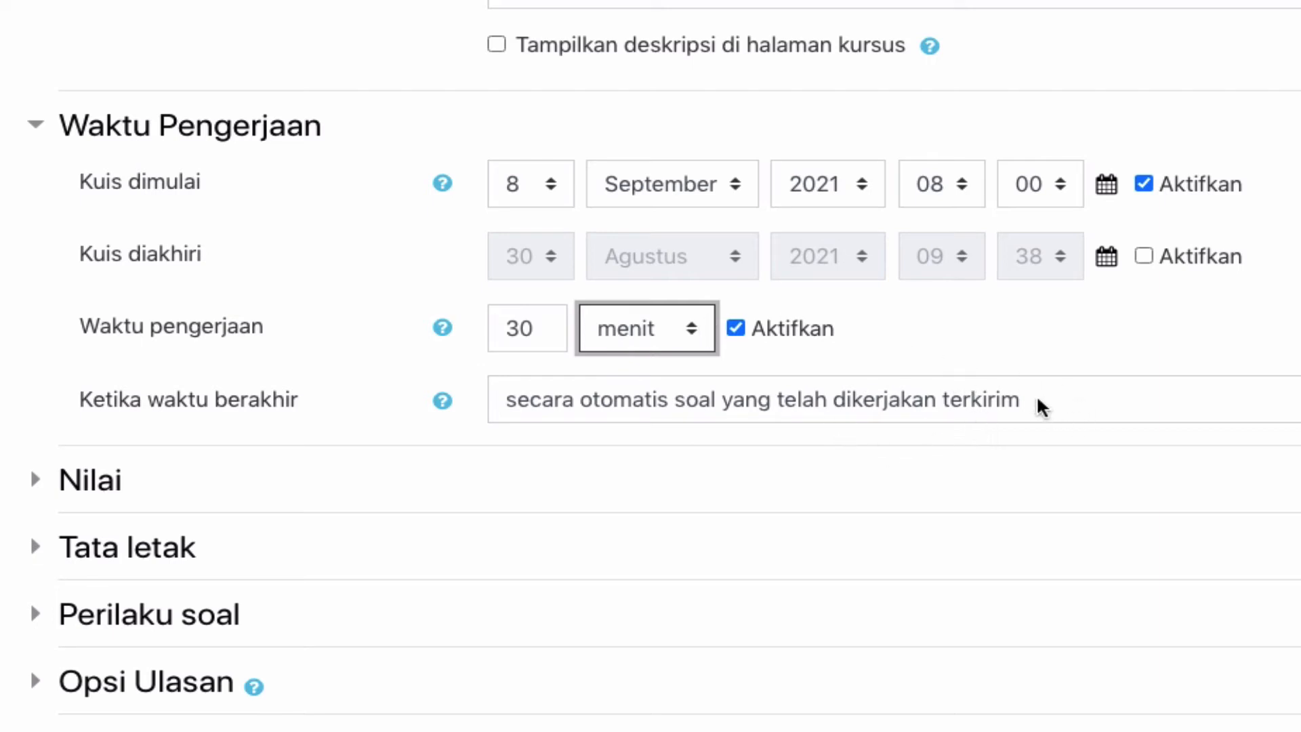
Add a date (Tanggal) restriction to the quiz's access restrictions (Pembatasan akses).
scroll(844, 479, "down", 5)
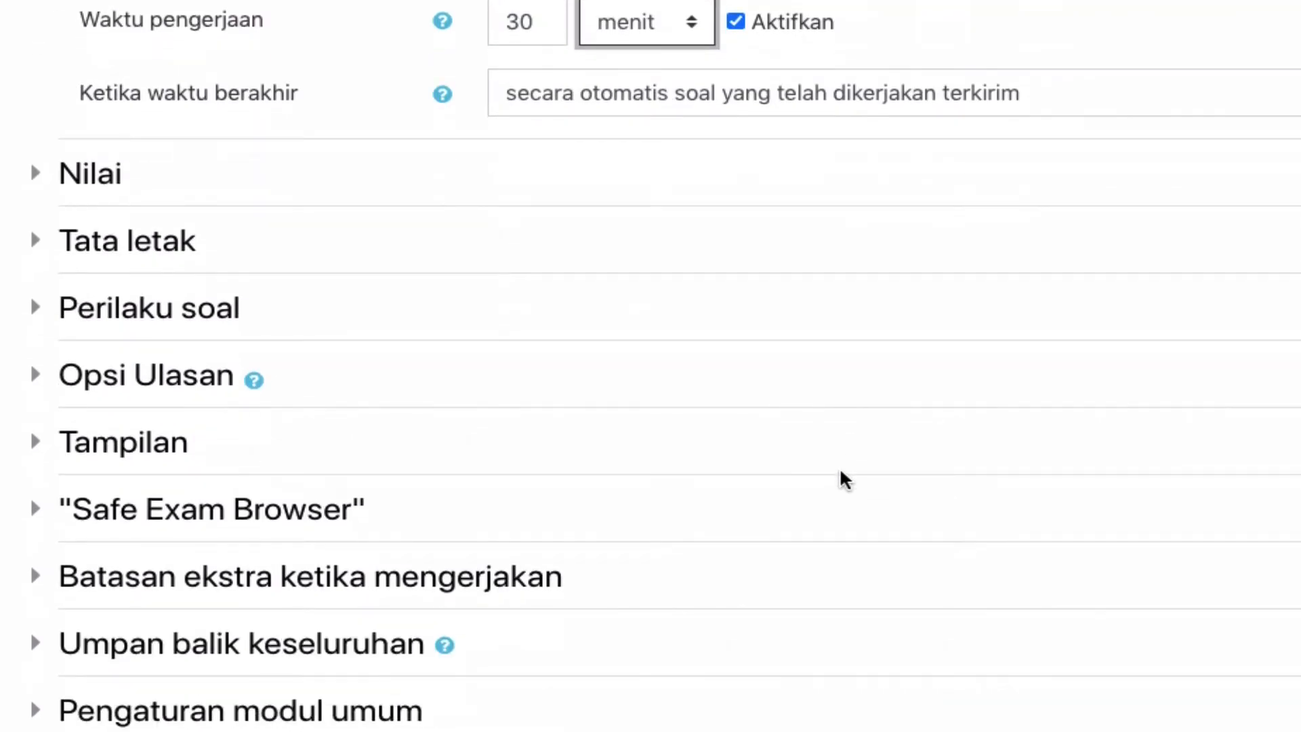
scroll(190, 600, "down", 3)
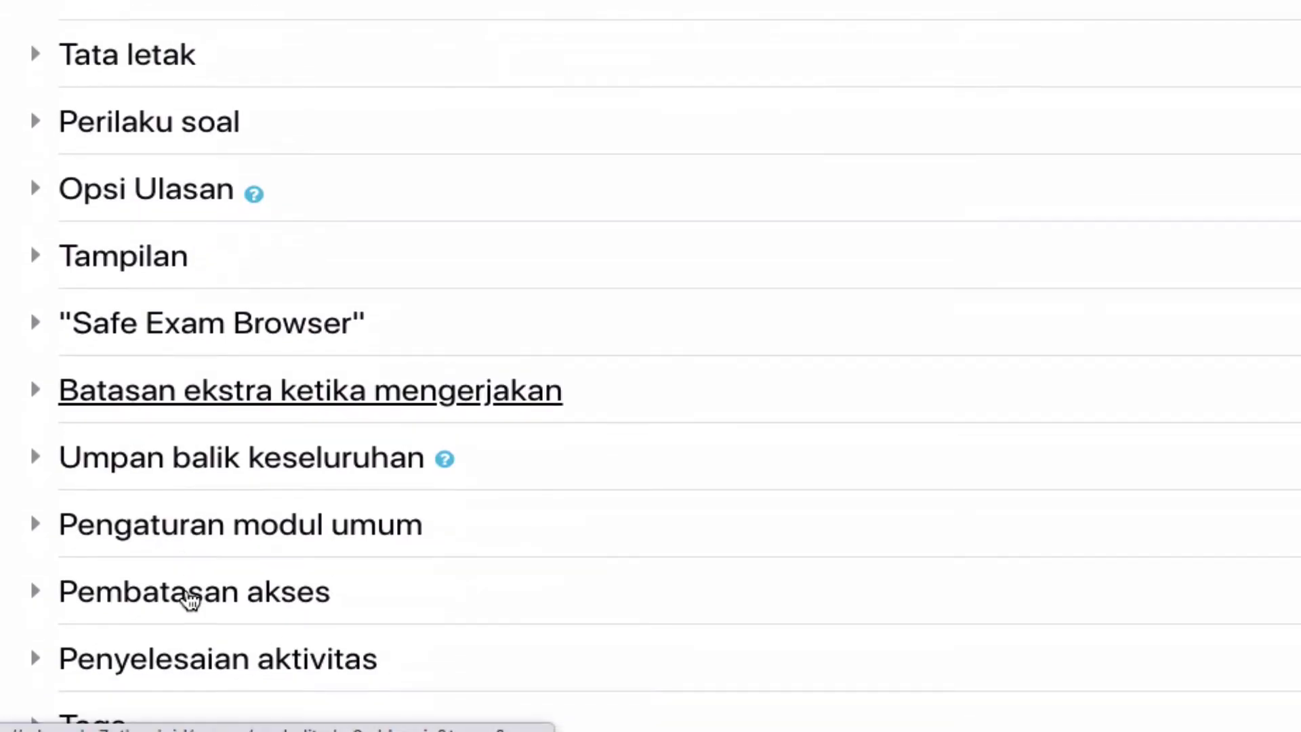
scroll(175, 543, "down", 3)
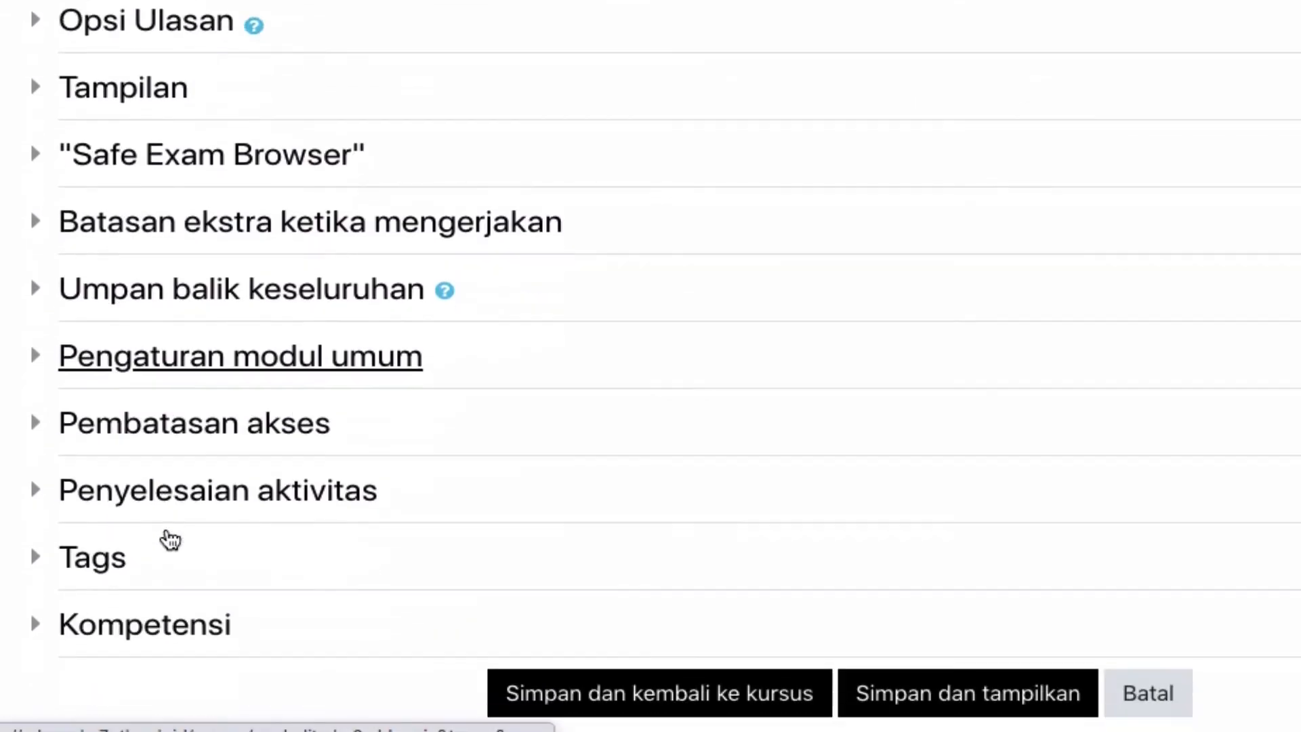
left_click(172, 441)
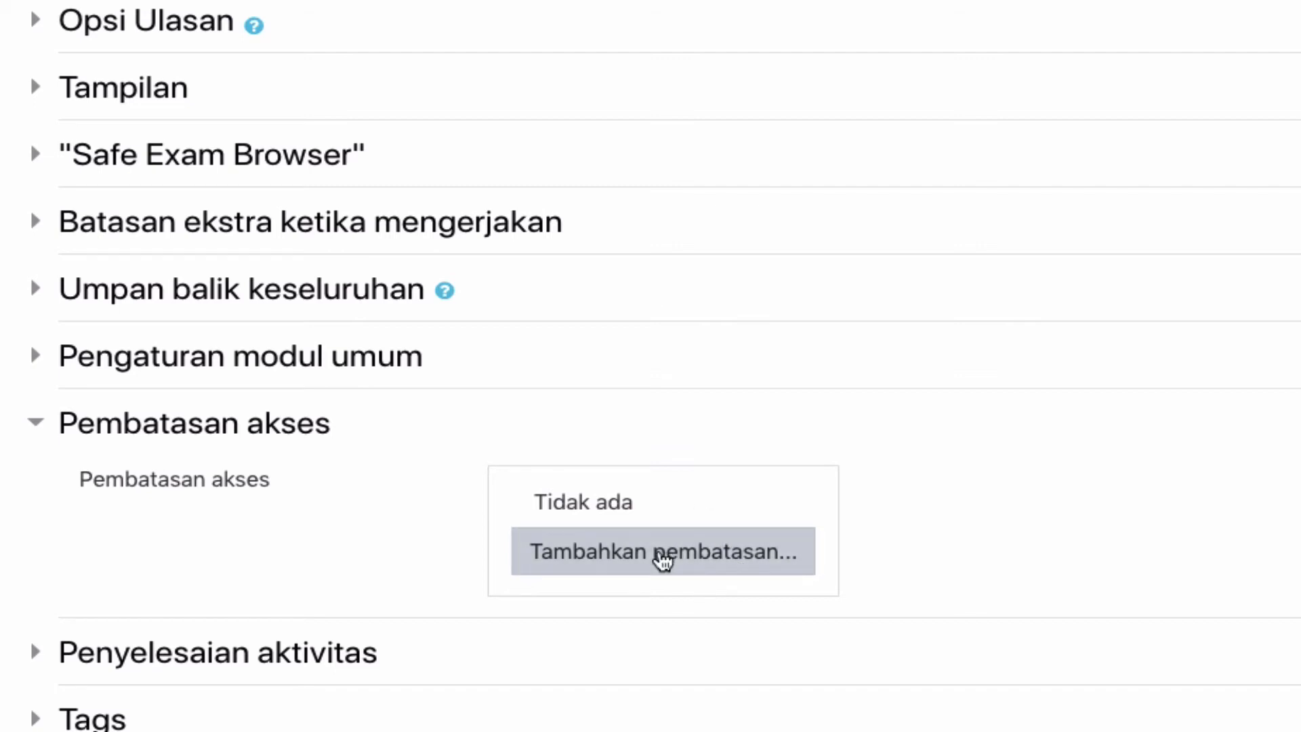
left_click(654, 552)
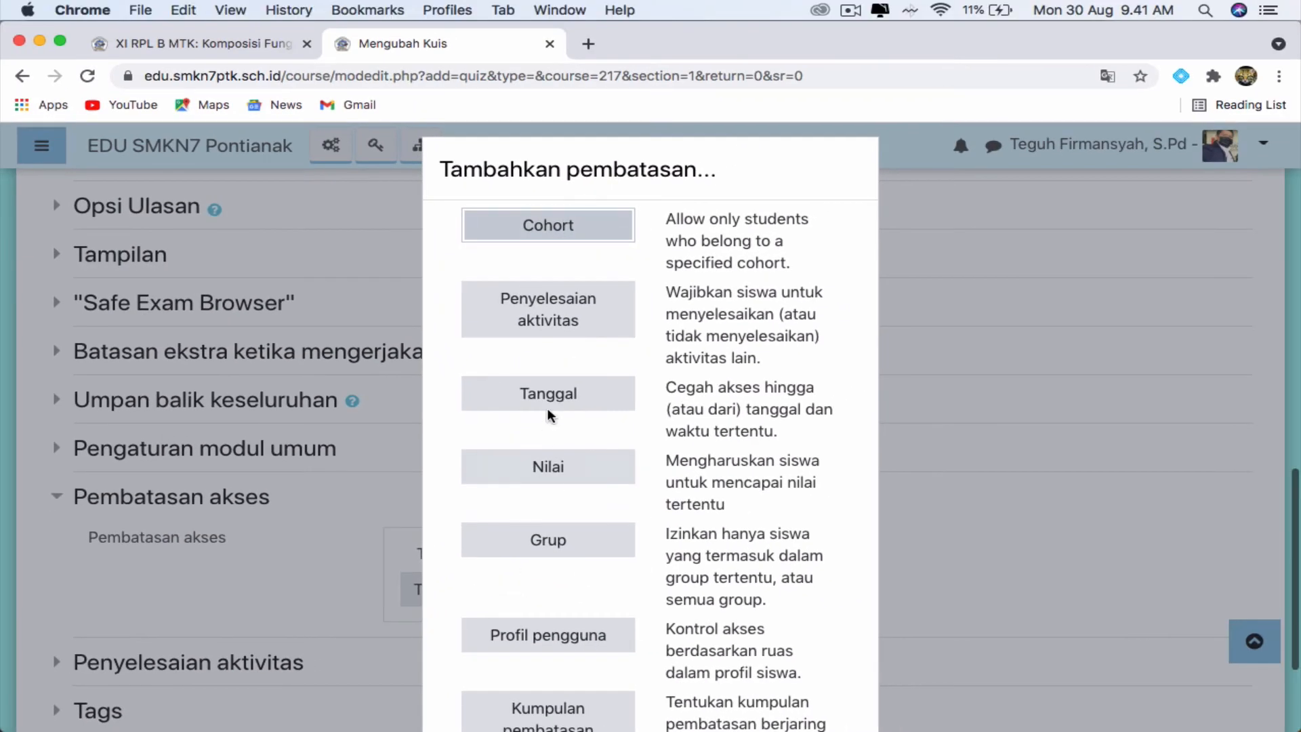
left_click(640, 340)
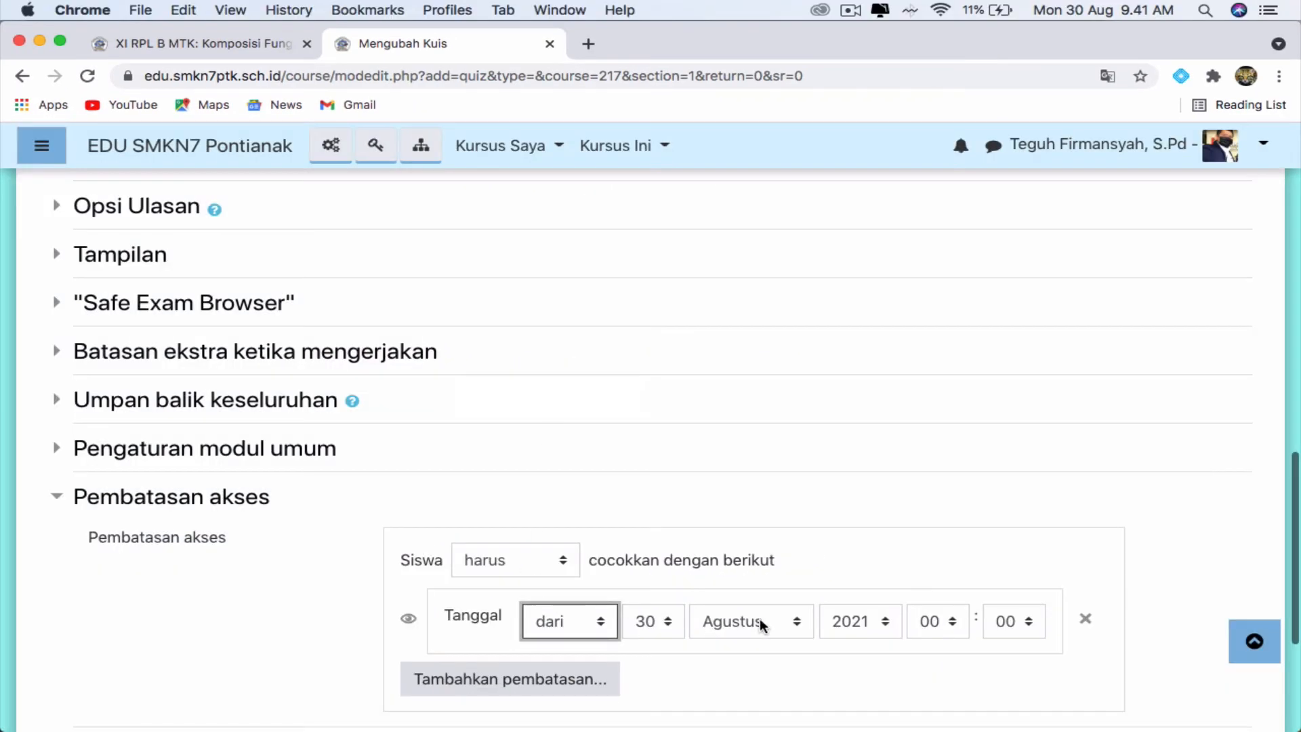
Set the access restriction's start date to 8 September at 08:00.
left_click(671, 622)
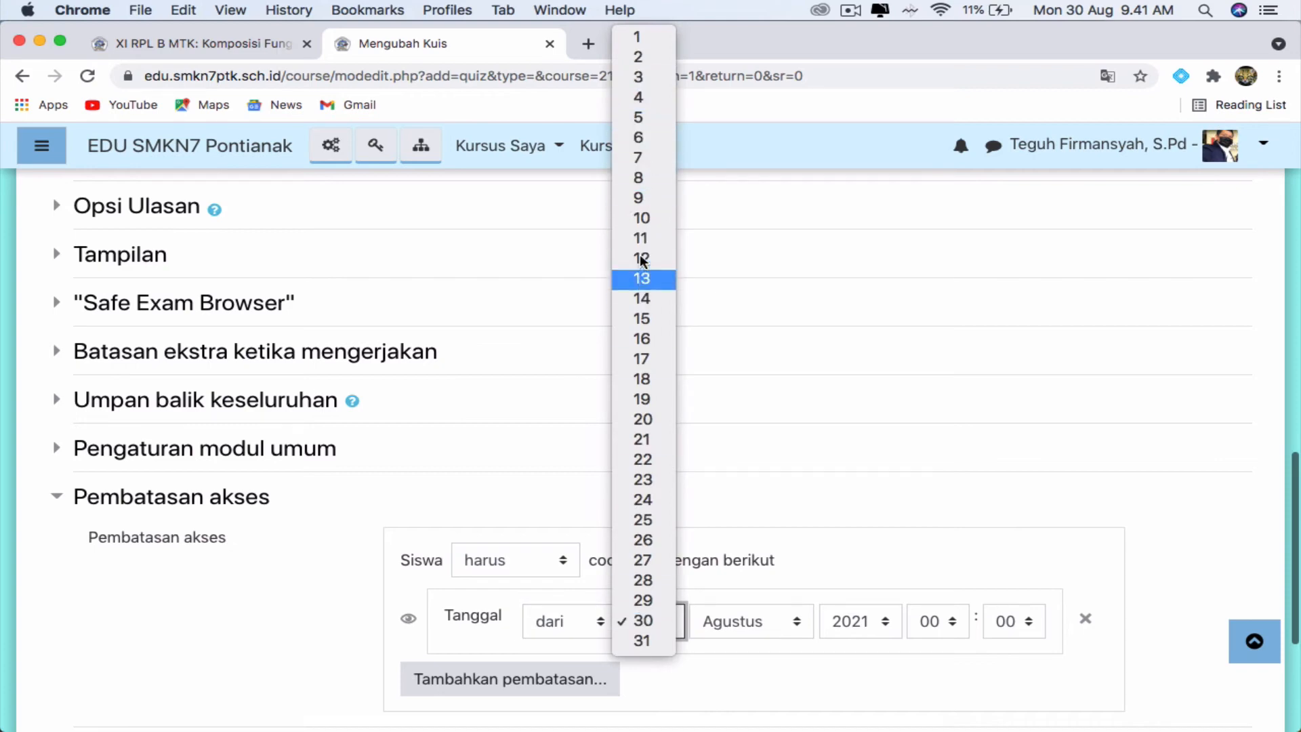
left_click(649, 182)
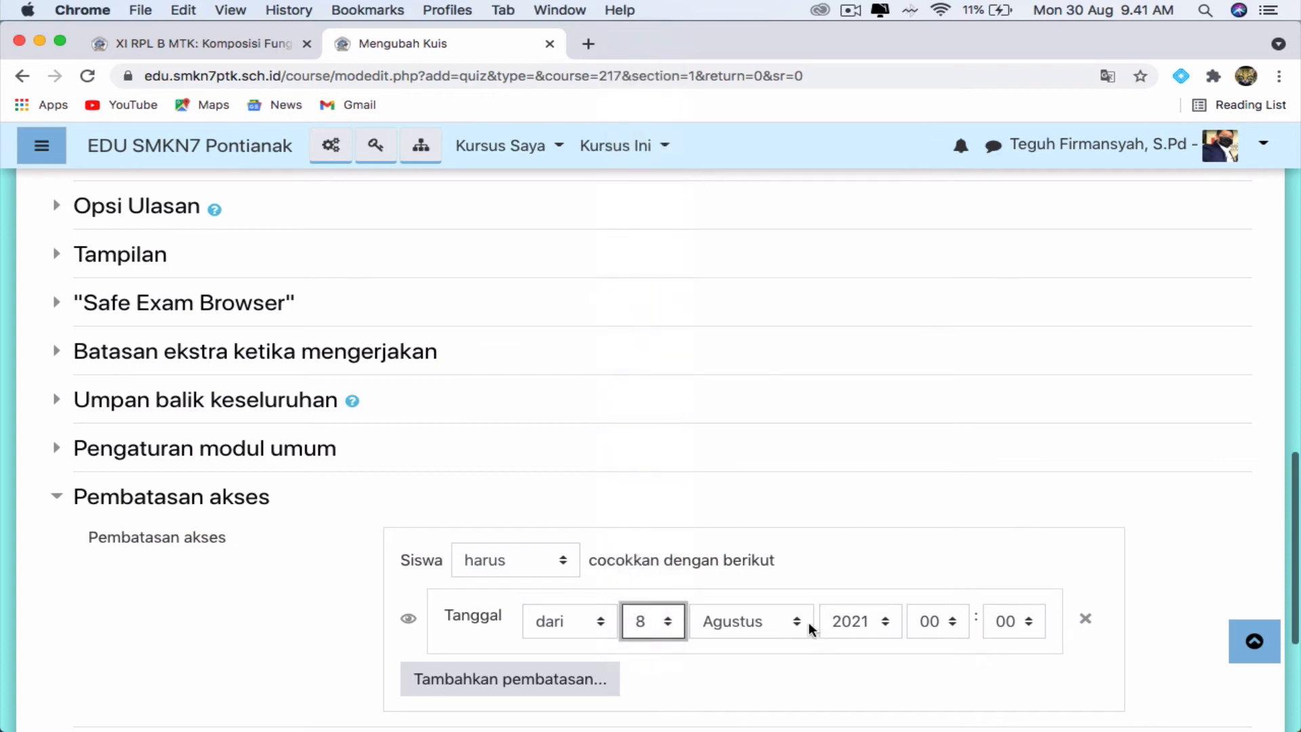
left_click(809, 626)
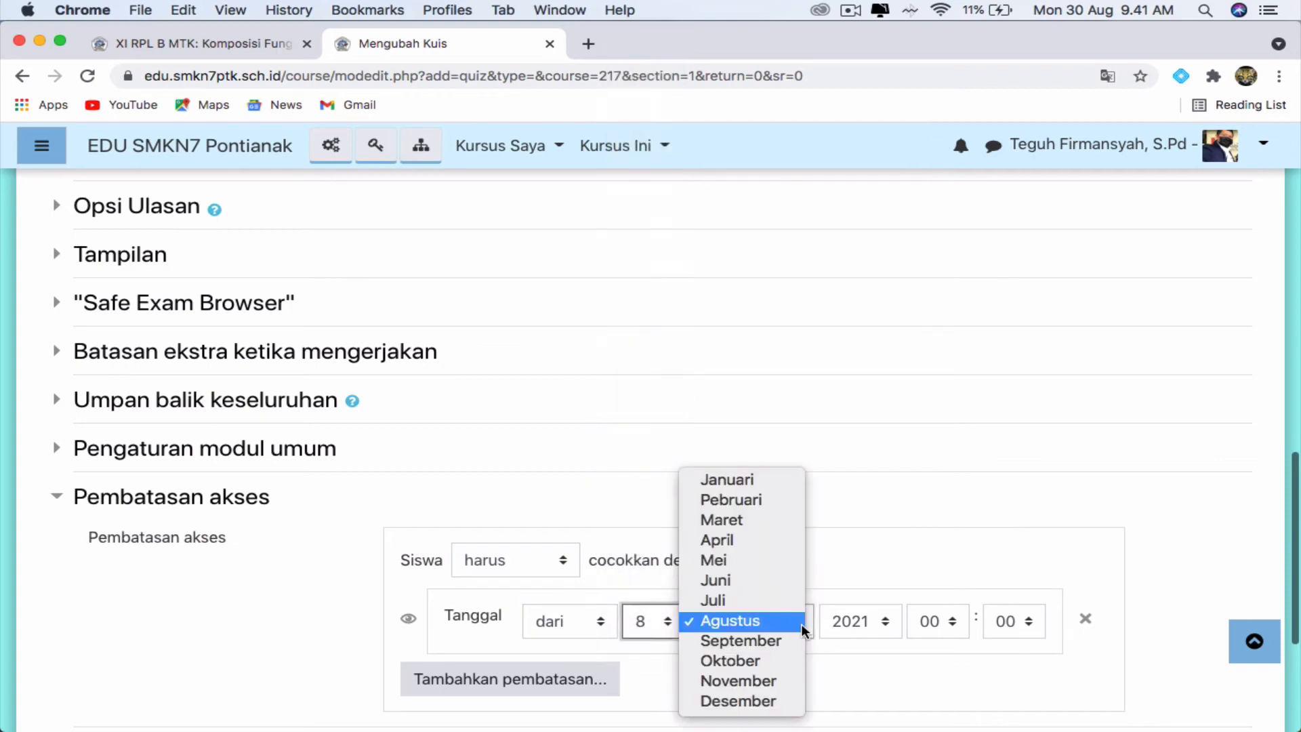
left_click(760, 644)
left_click(949, 620)
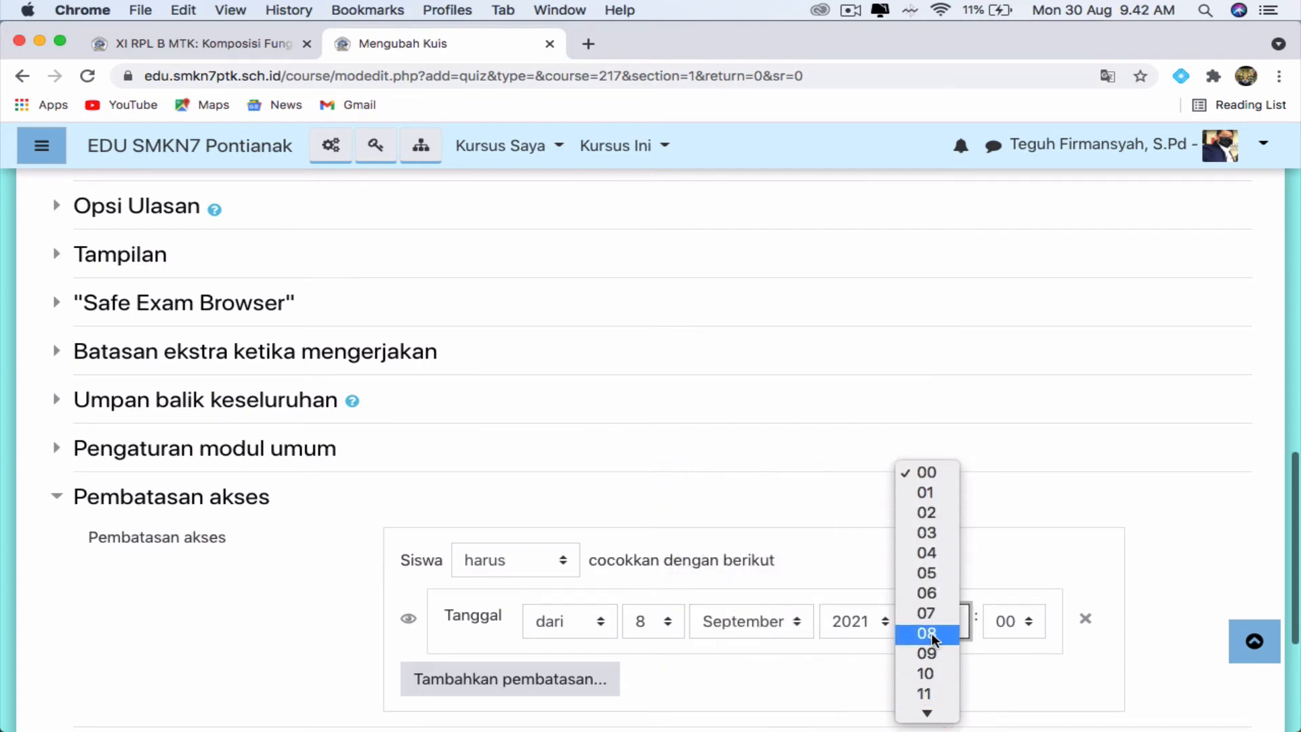
left_click(932, 637)
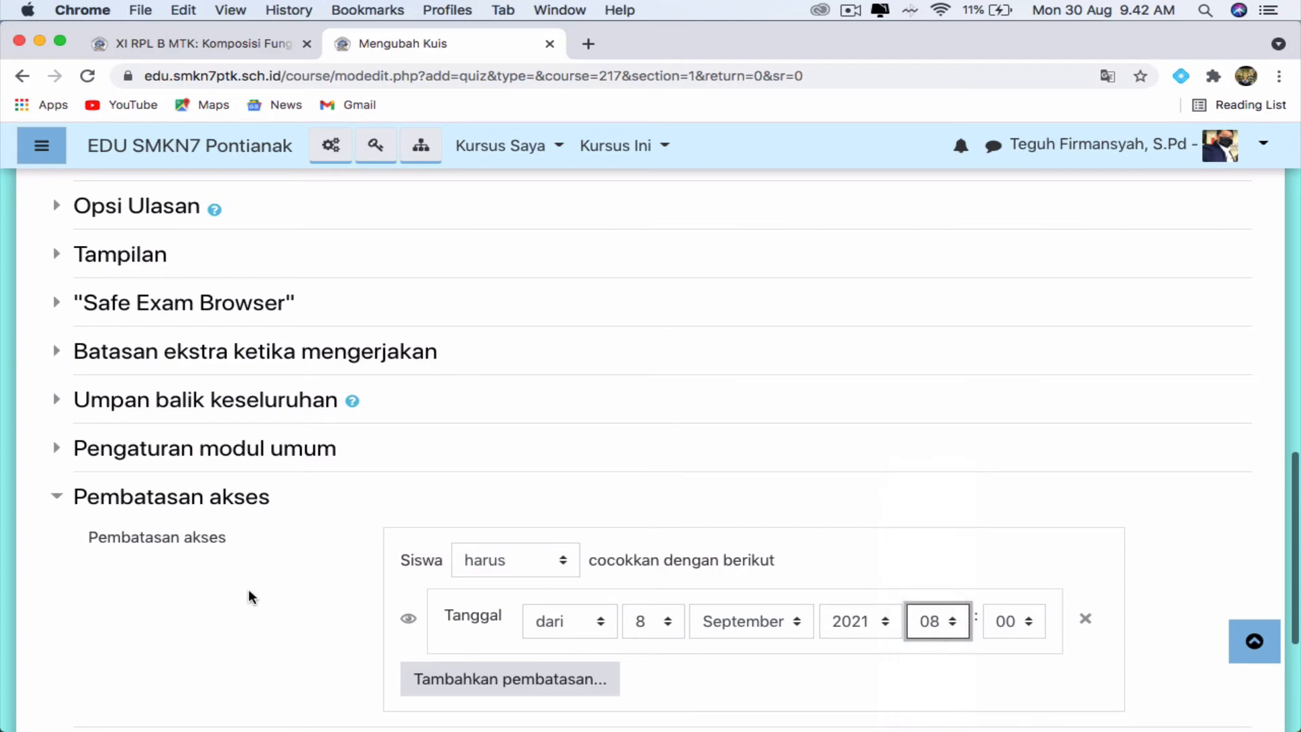
Set the quiz's completion tracking to "Aktivitas otomatis lengkap apabila kondisi terpenuhi".
scroll(251, 596, "down", 3)
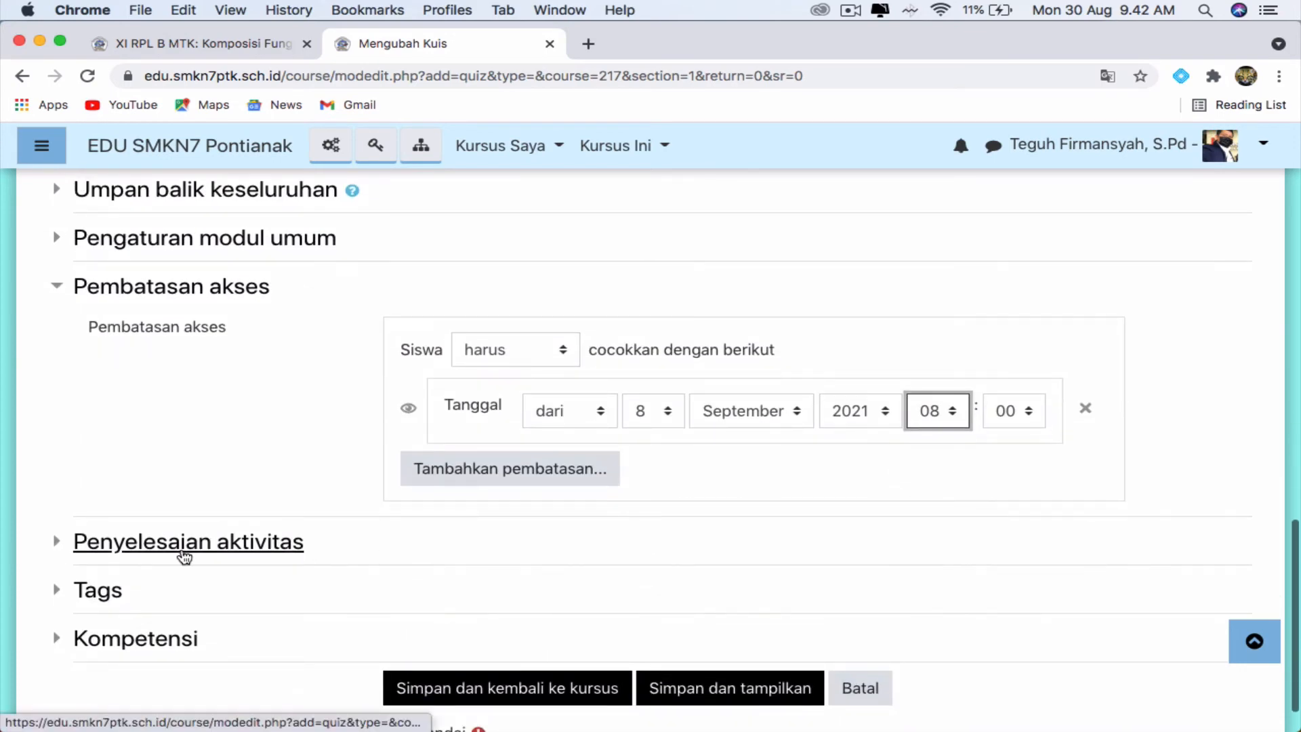
left_click(180, 546)
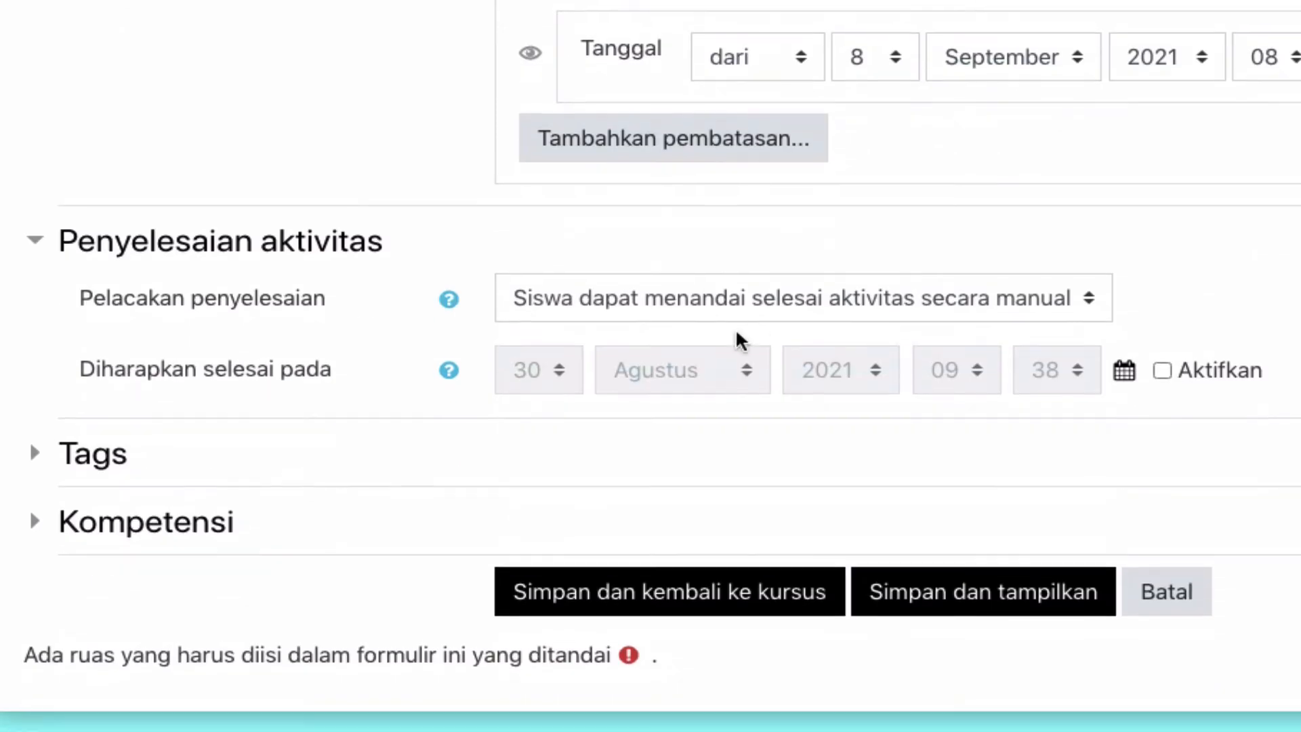
left_click(1060, 309)
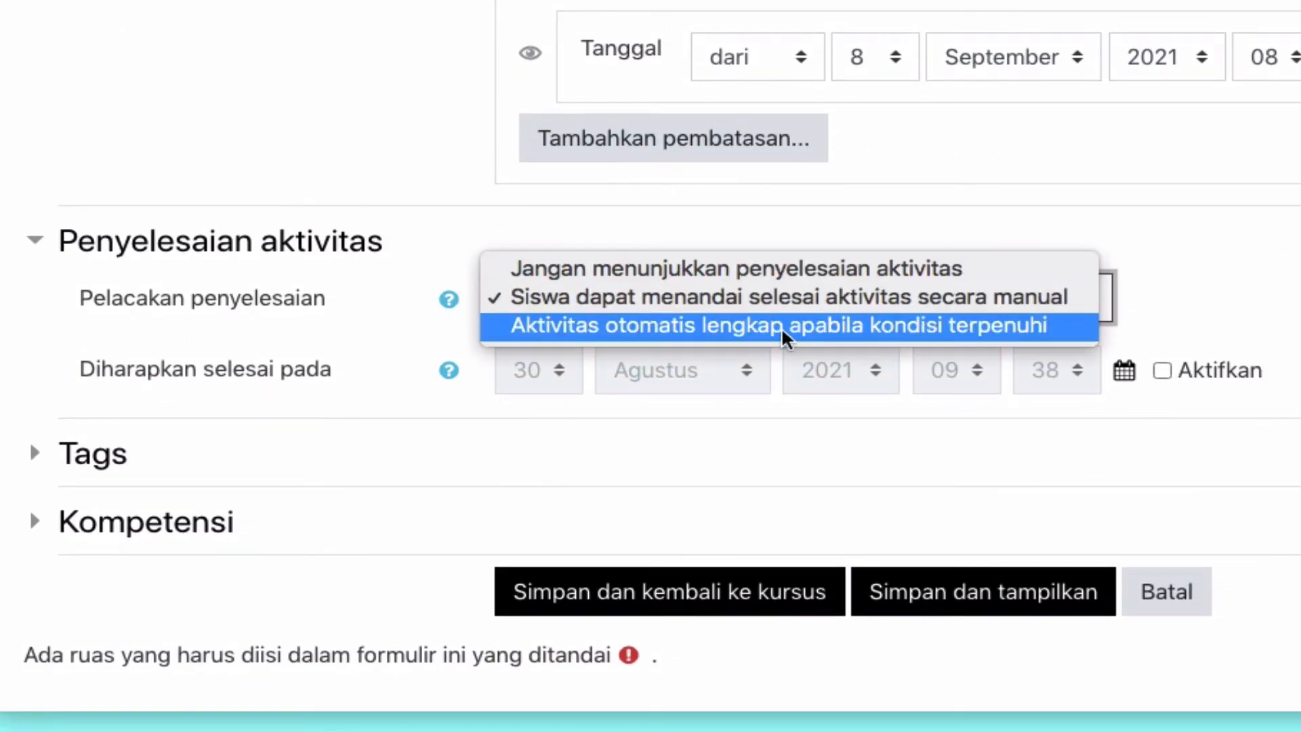
left_click(668, 331)
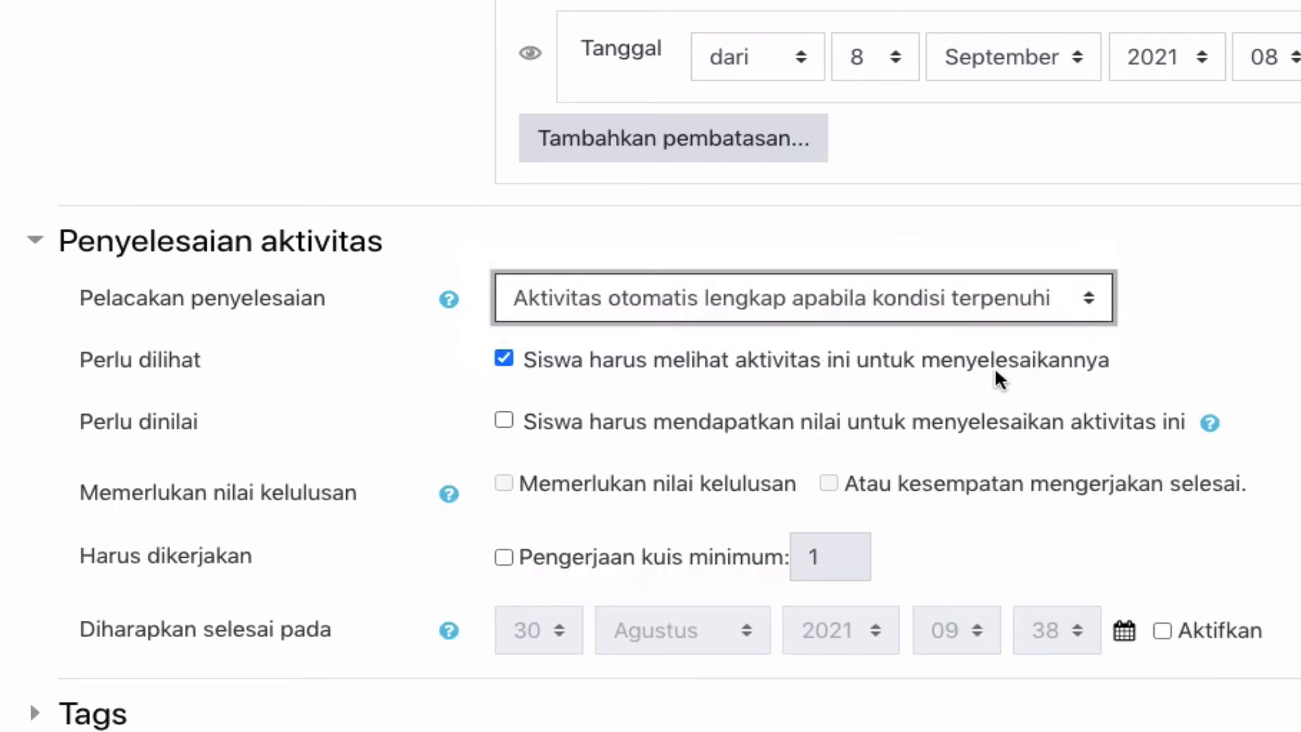
Require a minimum of 1 quiz attempt for activity completion, and save and display the quiz.
scroll(1051, 372, "down", 2)
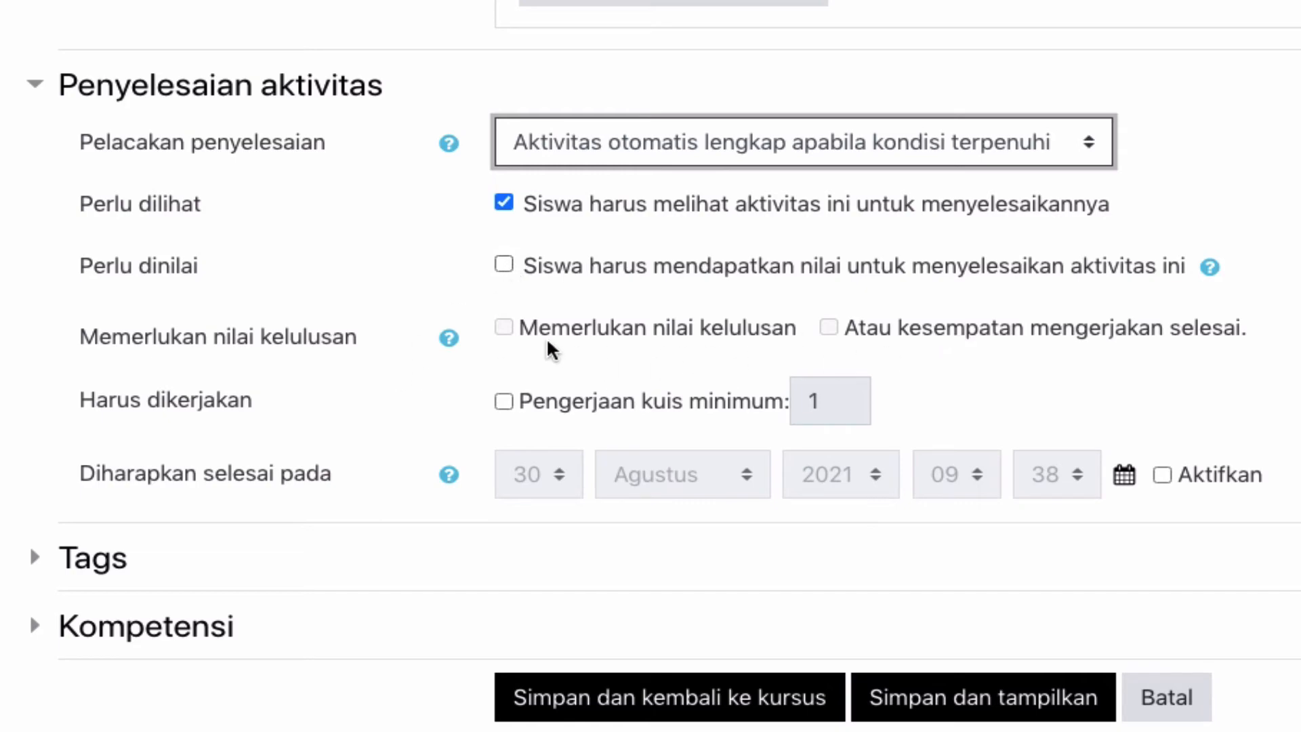
left_click(504, 401)
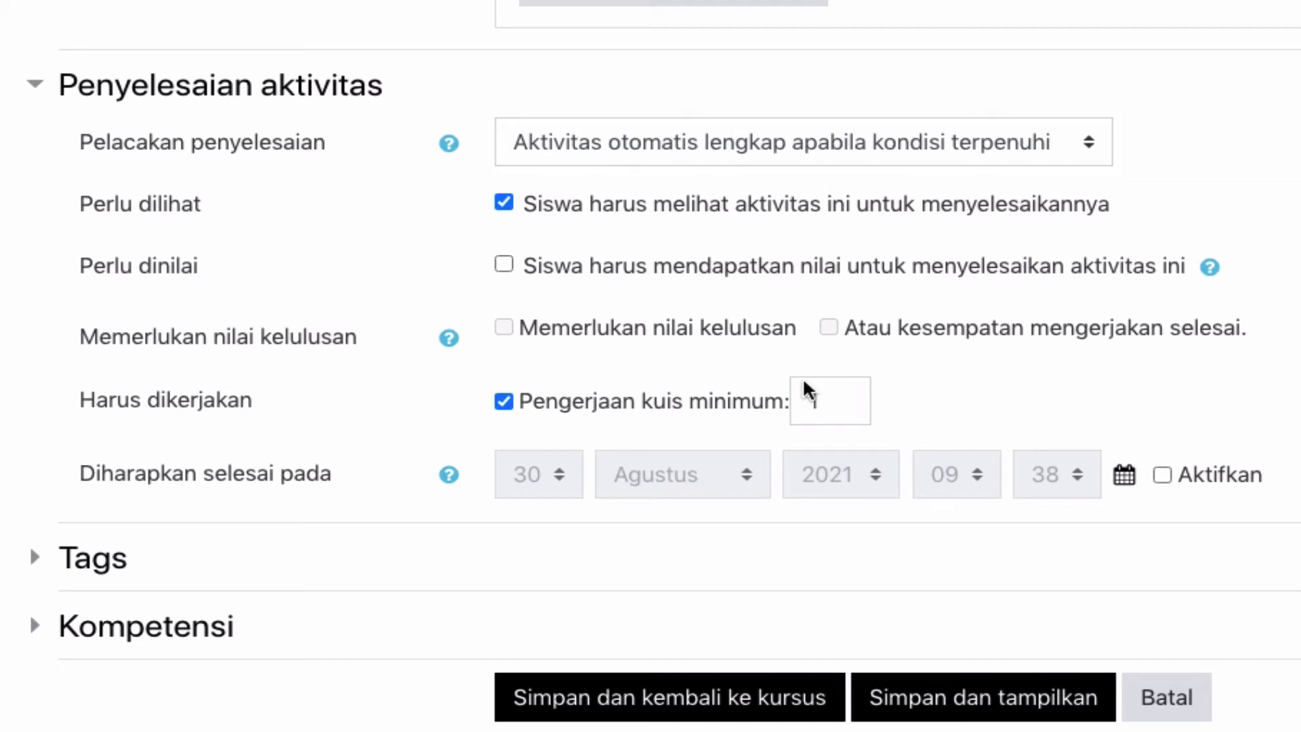
scroll(1023, 415, "down", 3)
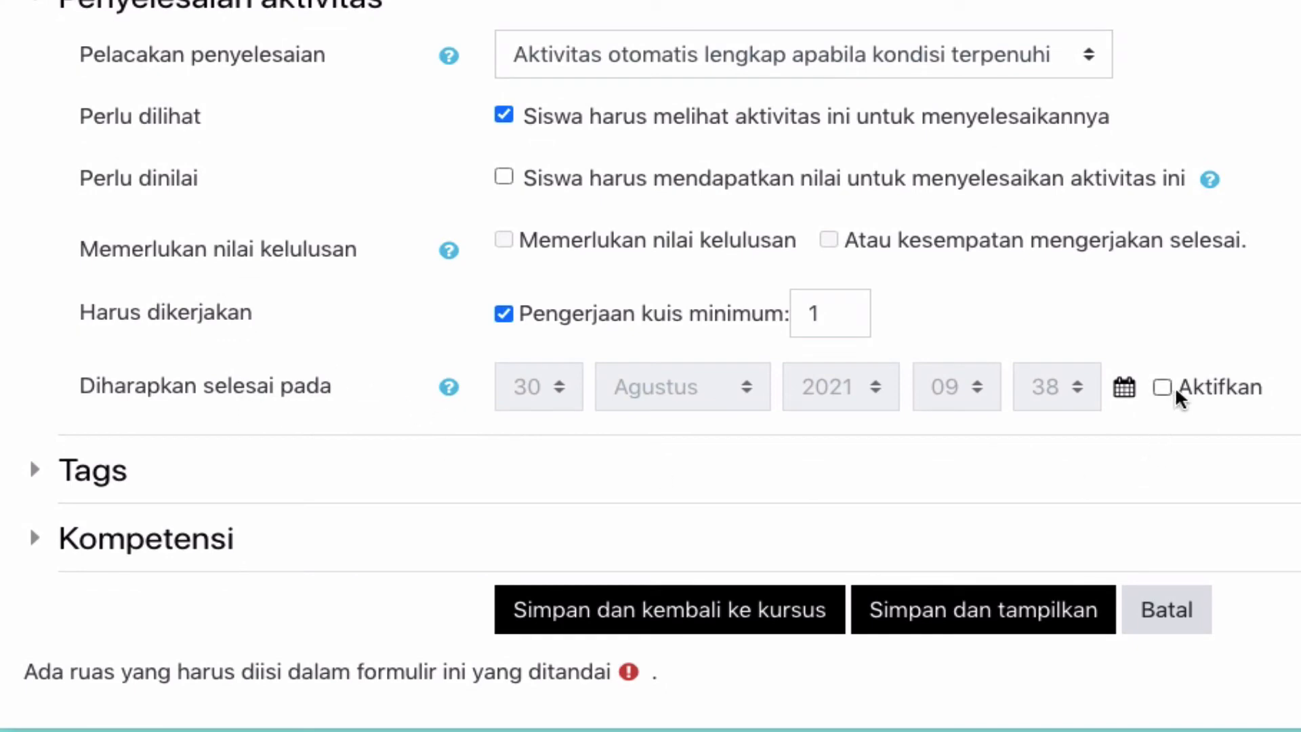
scroll(845, 491, "down", 1)
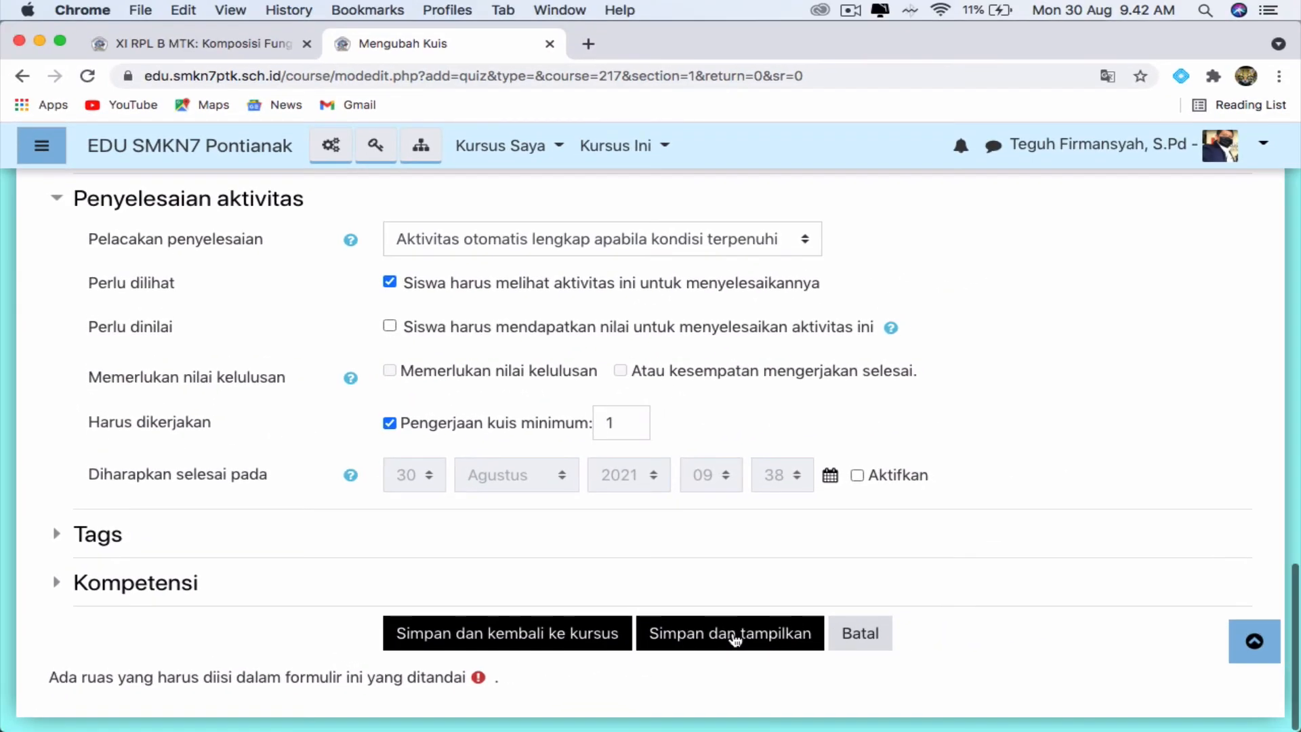
left_click(736, 639)
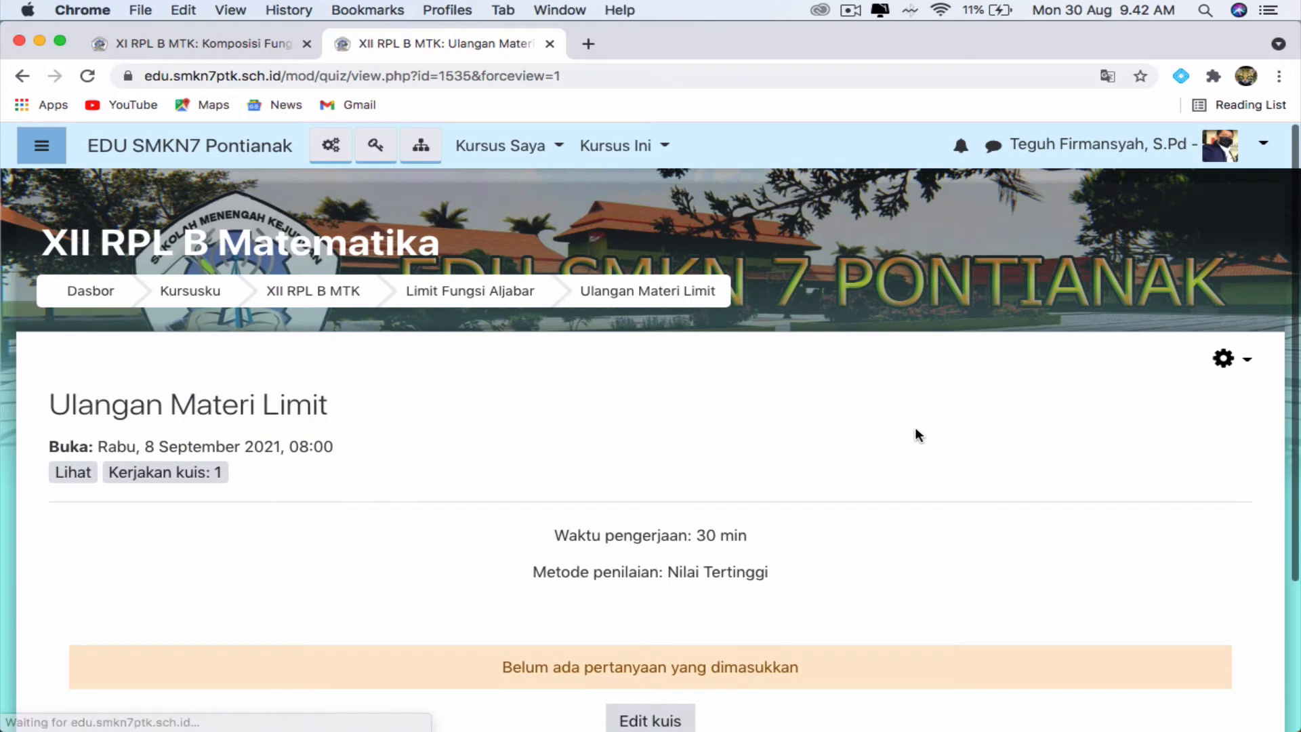
Open the Ulangan Materi Limit quiz's question editing page.
scroll(914, 433, "down", 3)
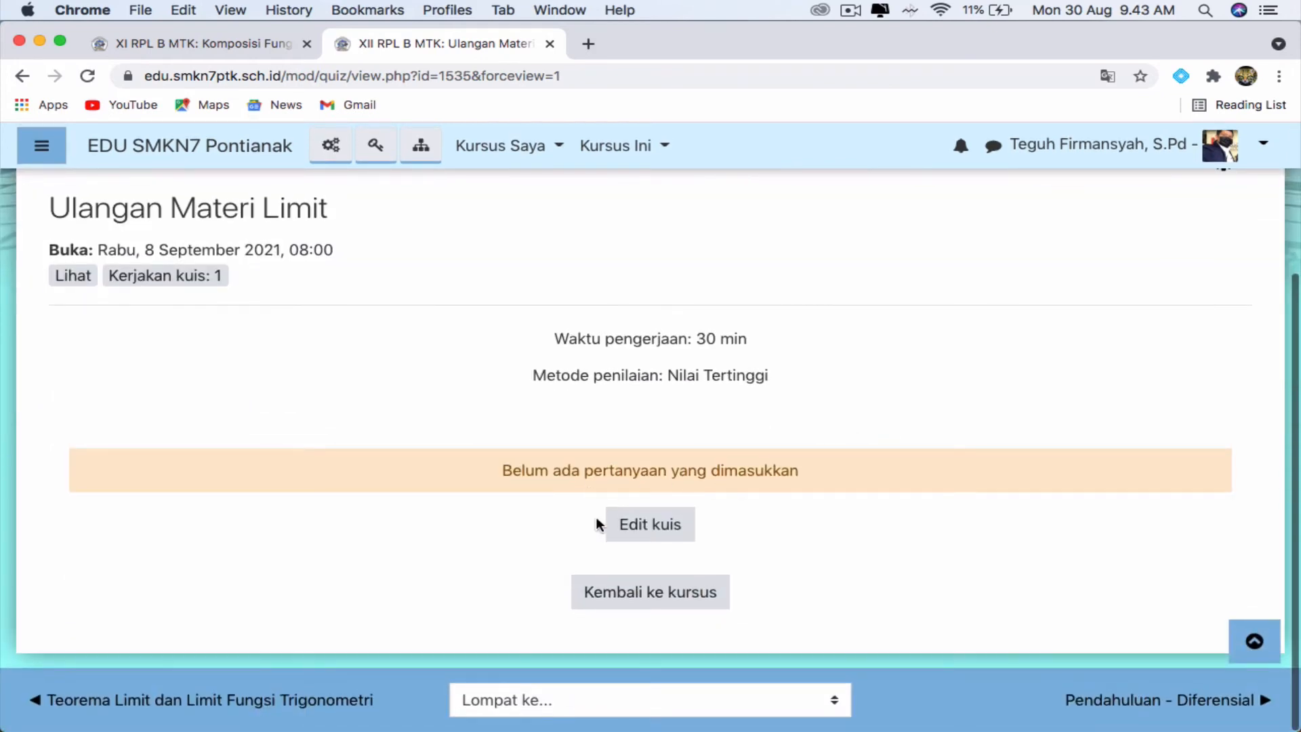
left_click(652, 532)
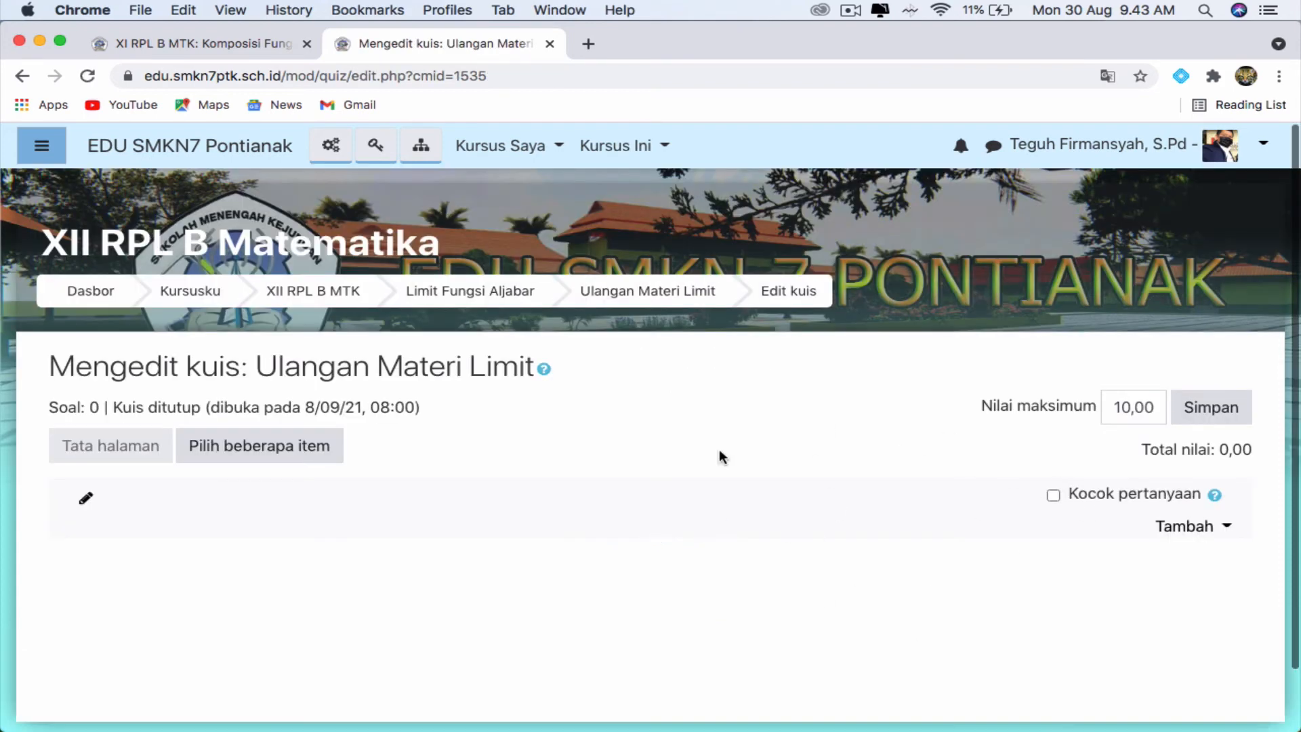
scroll(1161, 567, "down", 2)
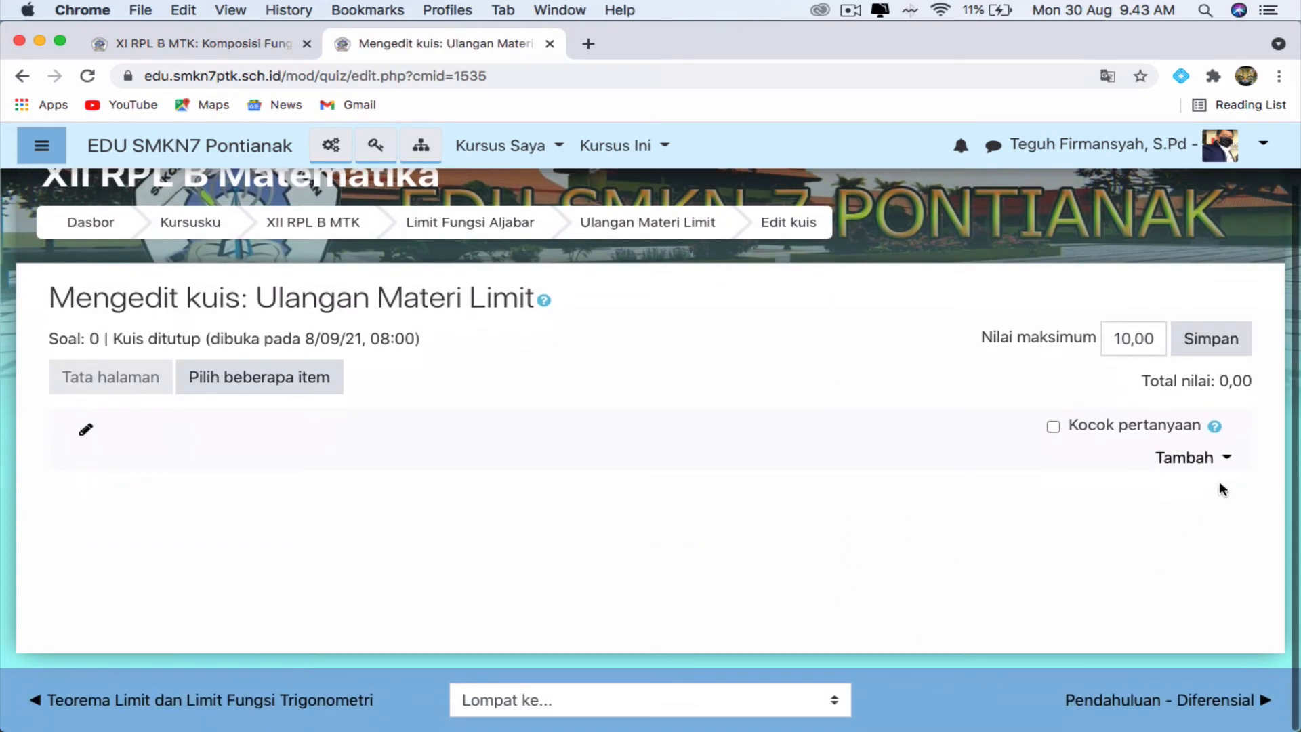
Examine the question types offered for a new quiz question, including Pilihan ganda, Benar/Salah, Mencocokkan, Jawaban singkat, Essay and Dihitung, without adding one.
left_click(1225, 460)
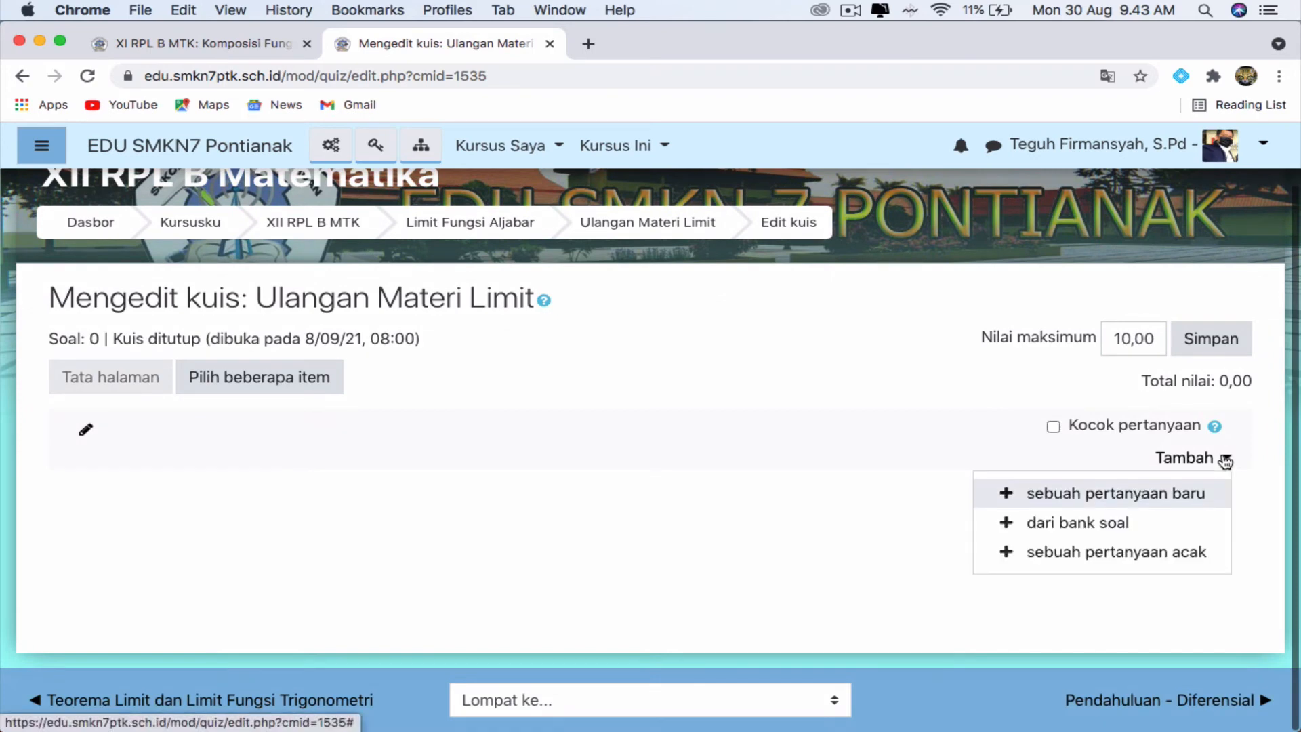
left_click(1130, 505)
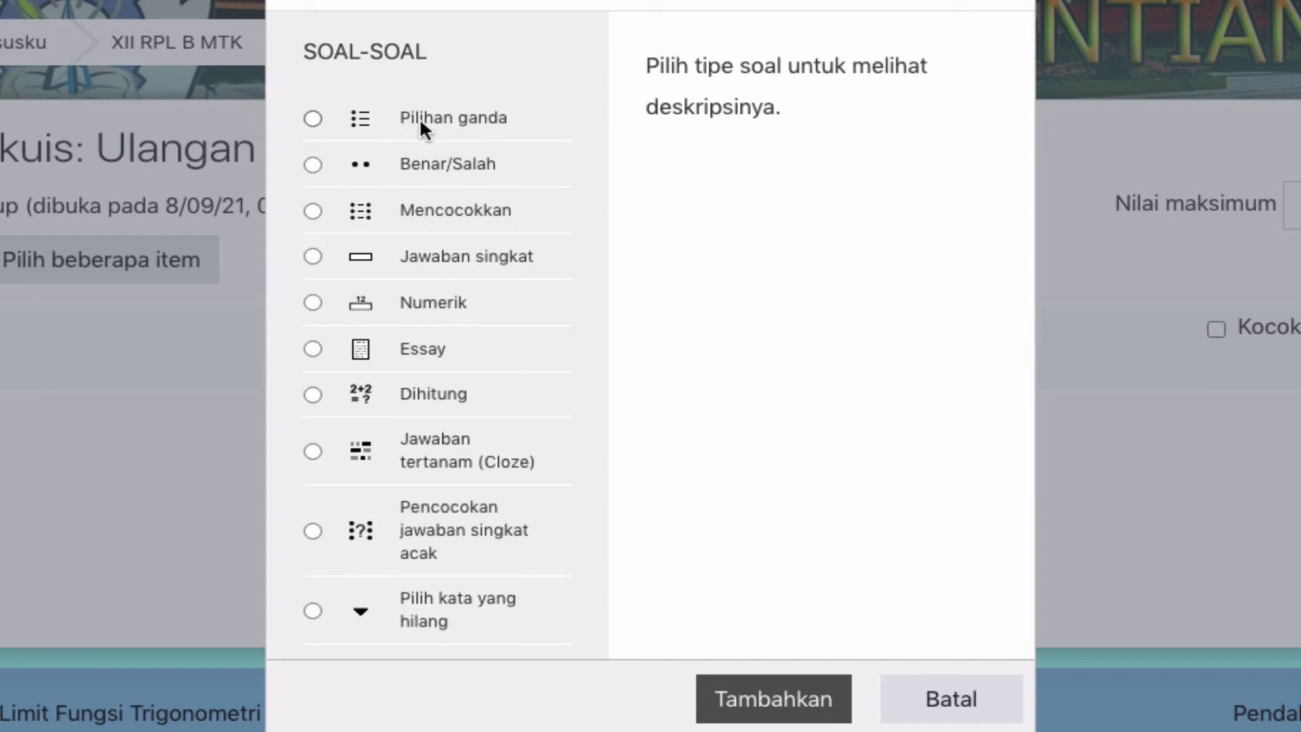
left_click(420, 122)
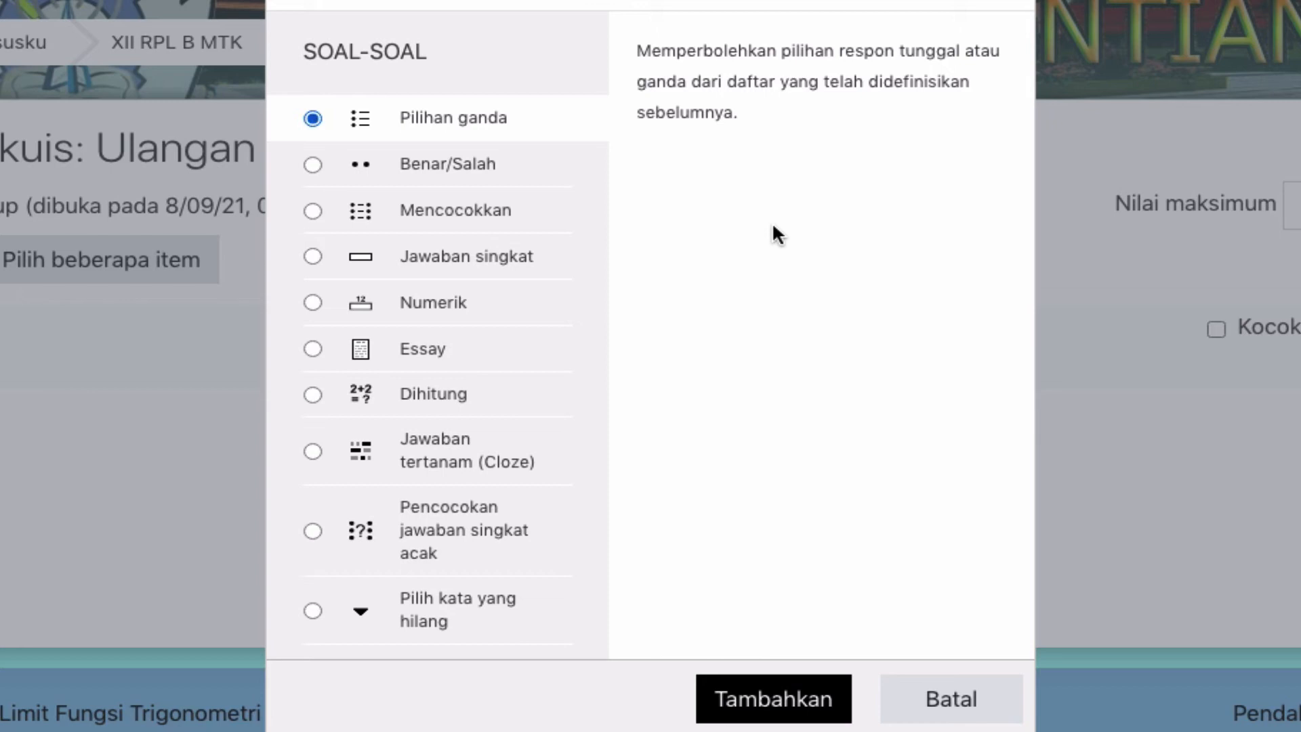
left_click(435, 164)
left_click(445, 215)
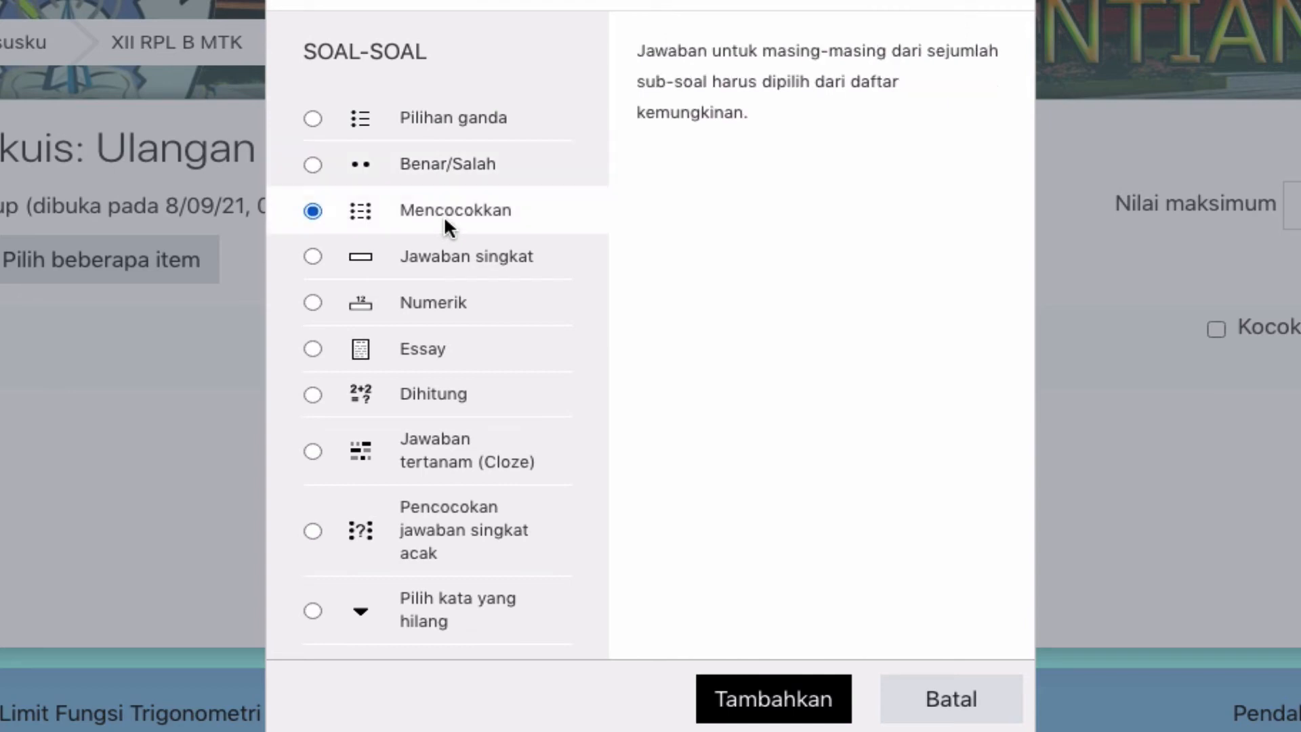
left_click(444, 255)
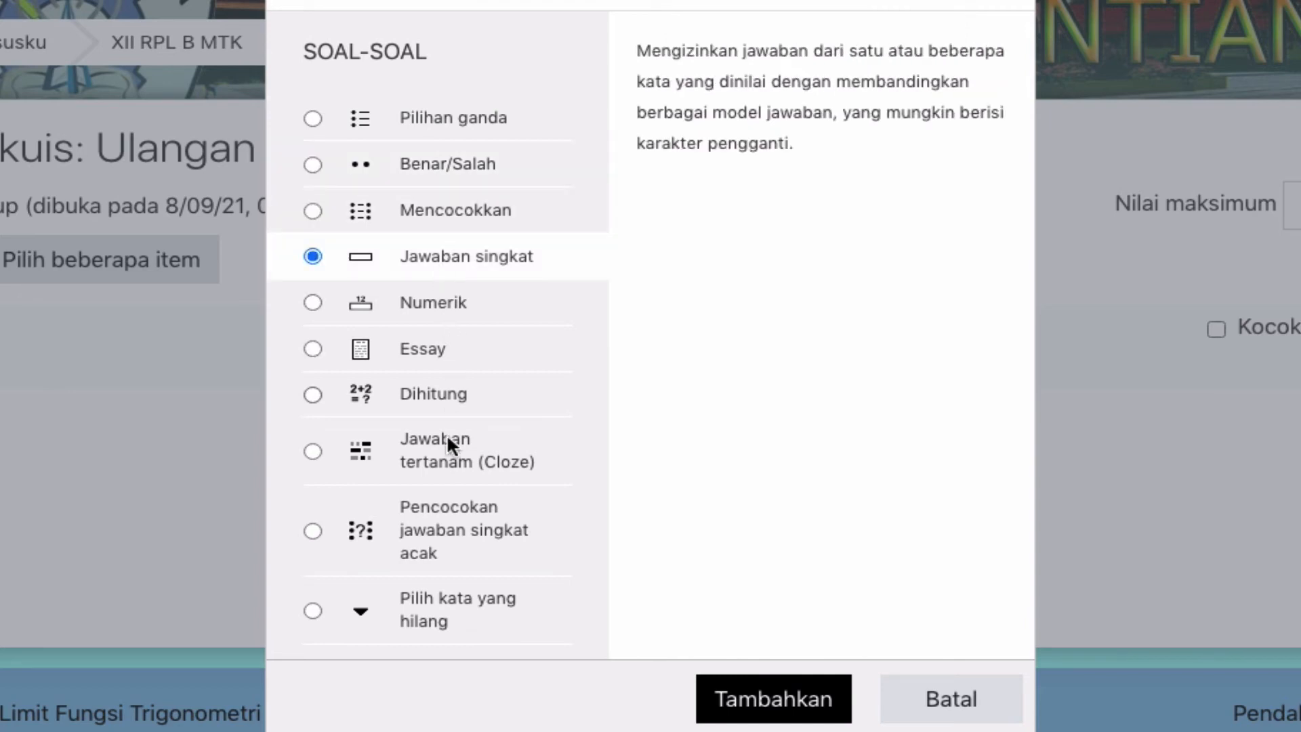
scroll(424, 566, "down", 7)
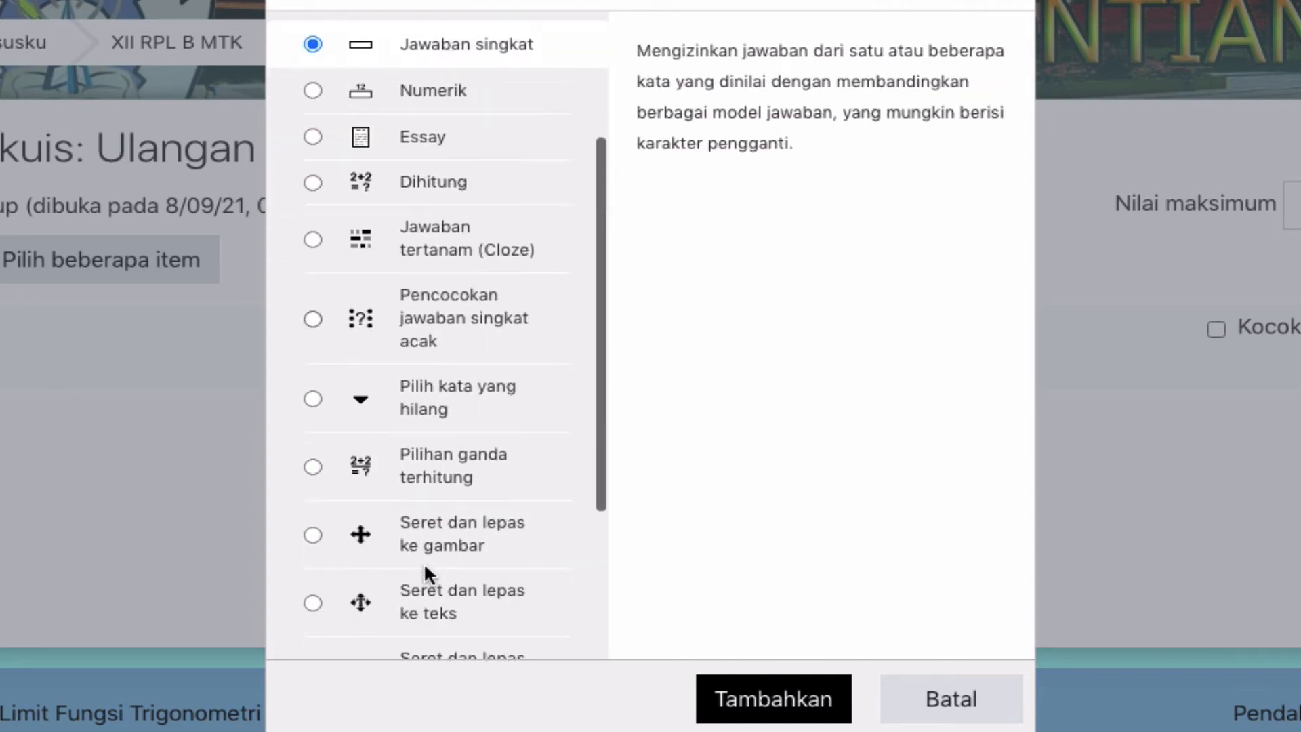
scroll(440, 518, "up", 7)
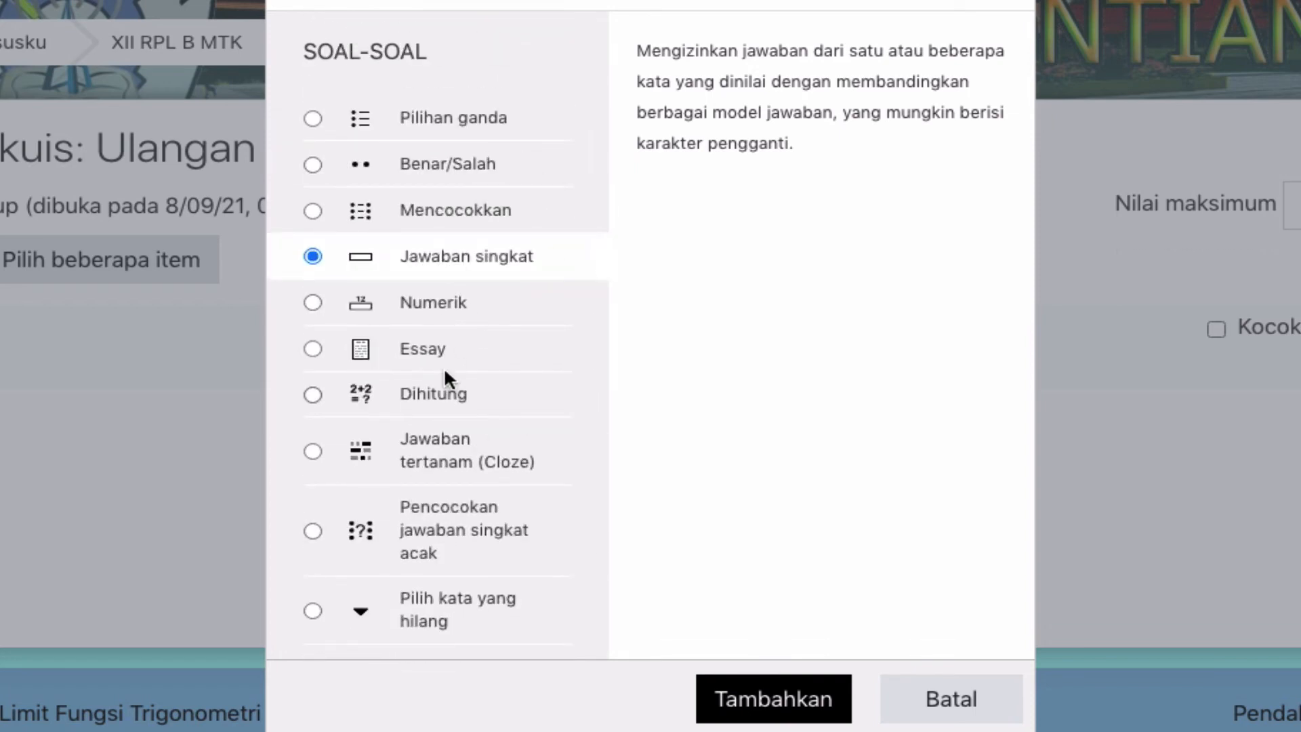
left_click(442, 355)
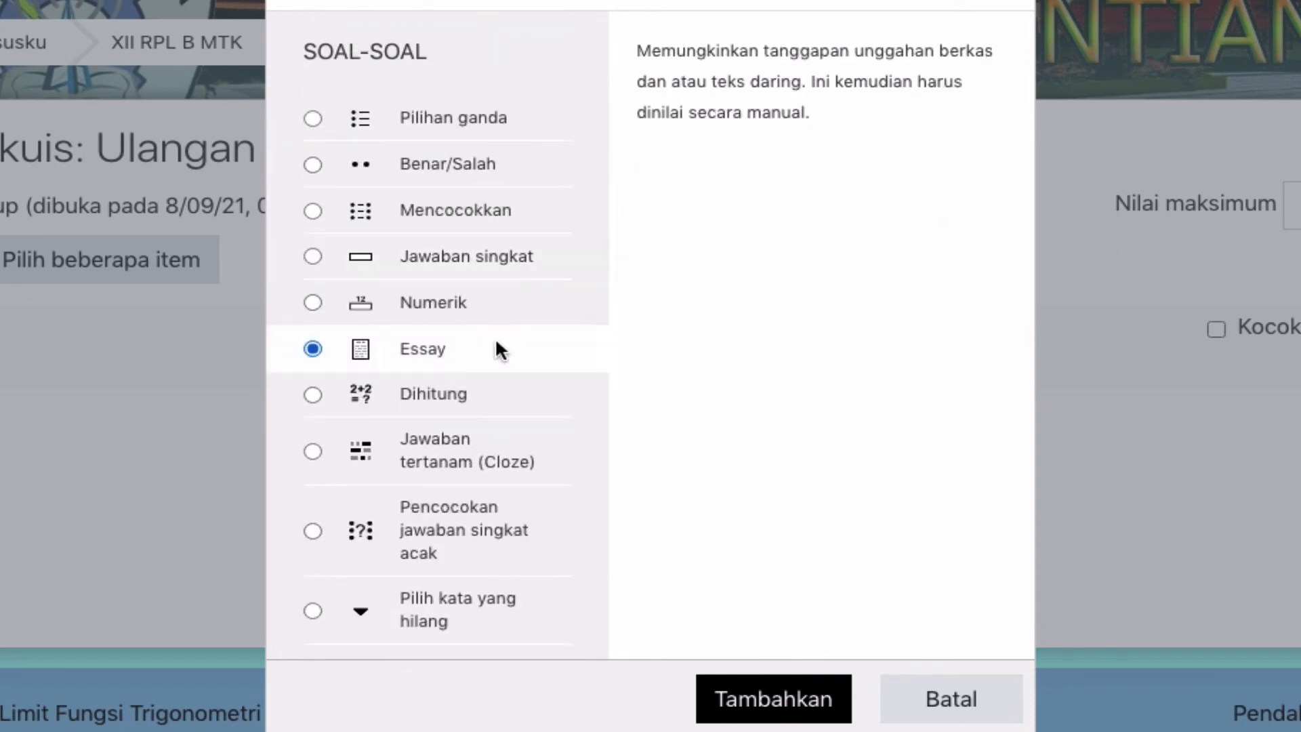
left_click(436, 392)
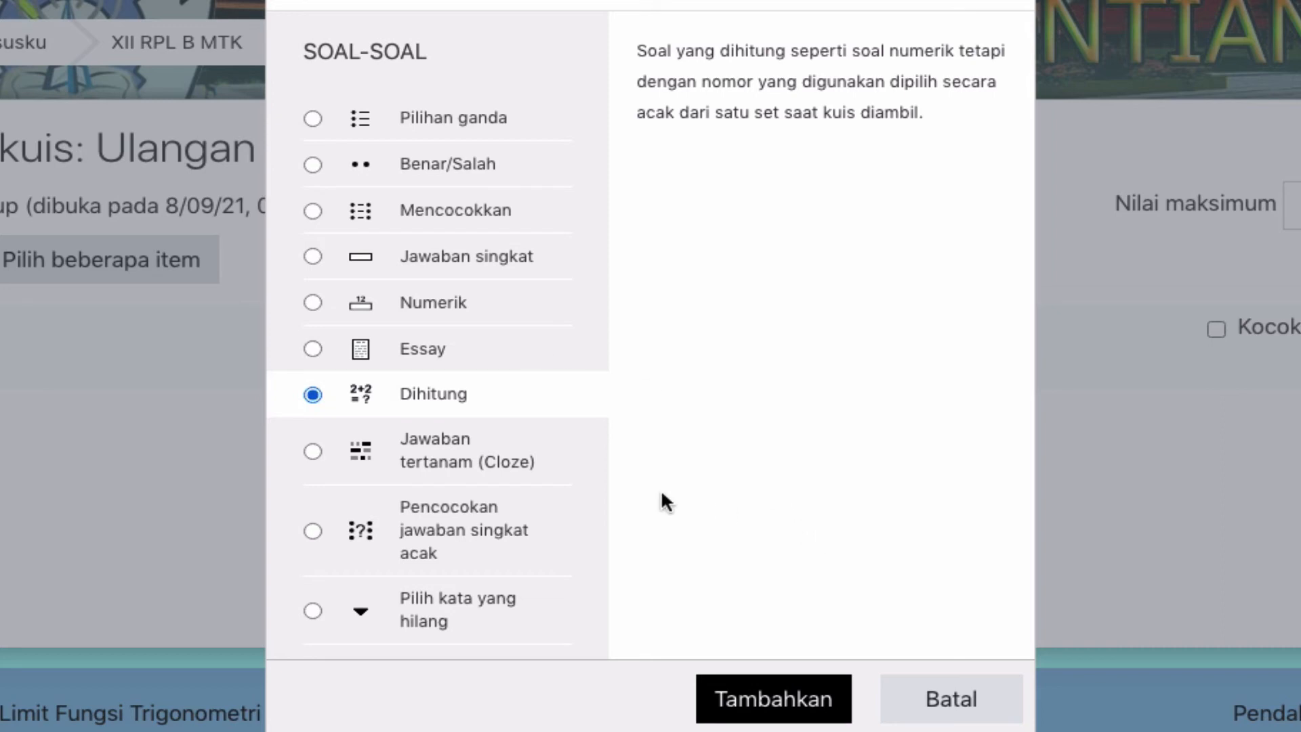
scroll(587, 437, "down", 1)
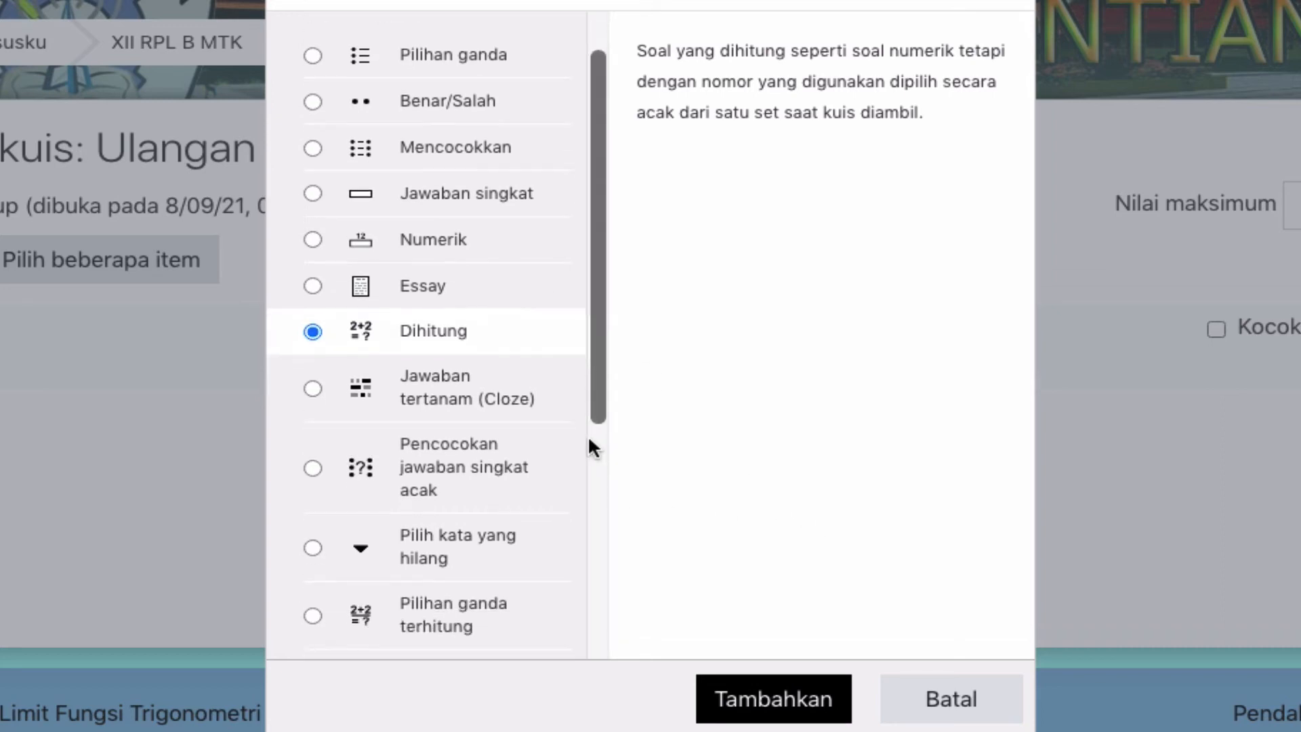
left_click(952, 699)
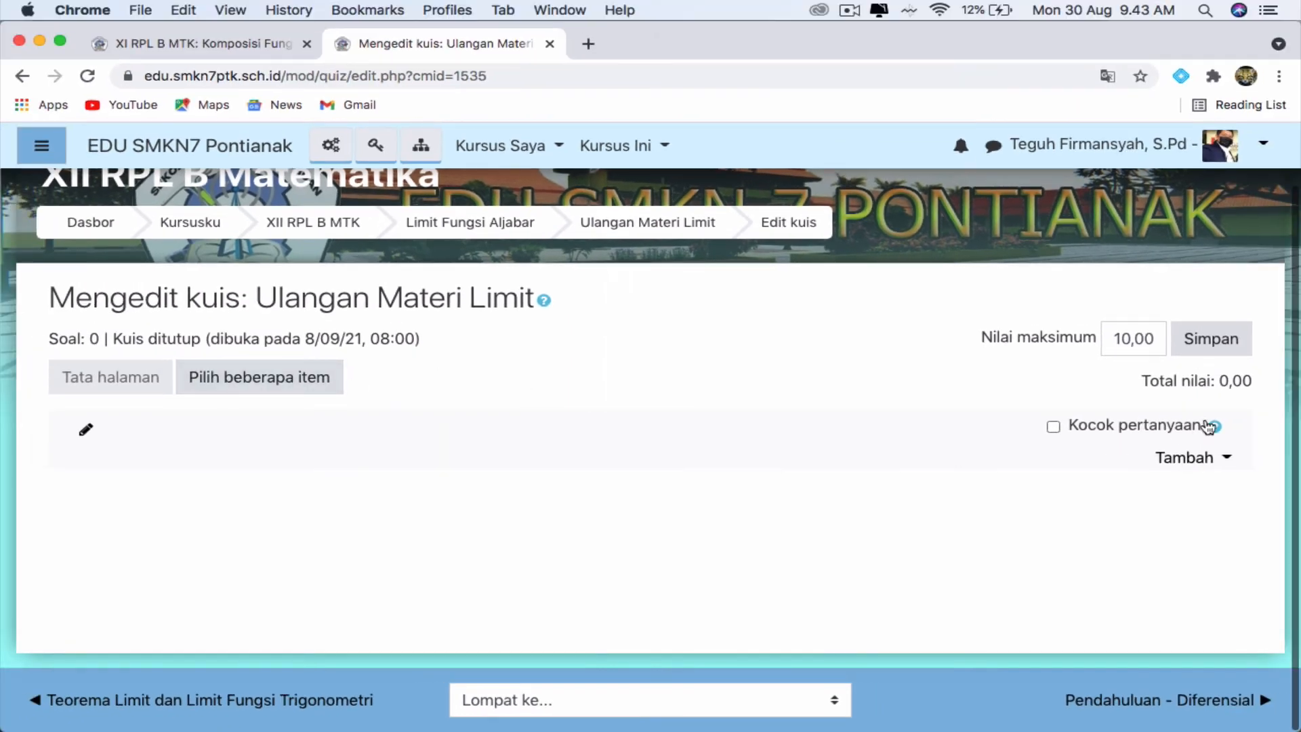
Add both Limit-tagged "Tentukan nilai limit fungsi" questions from the question bank to the Ulangan Materi Limit quiz.
left_click(1224, 459)
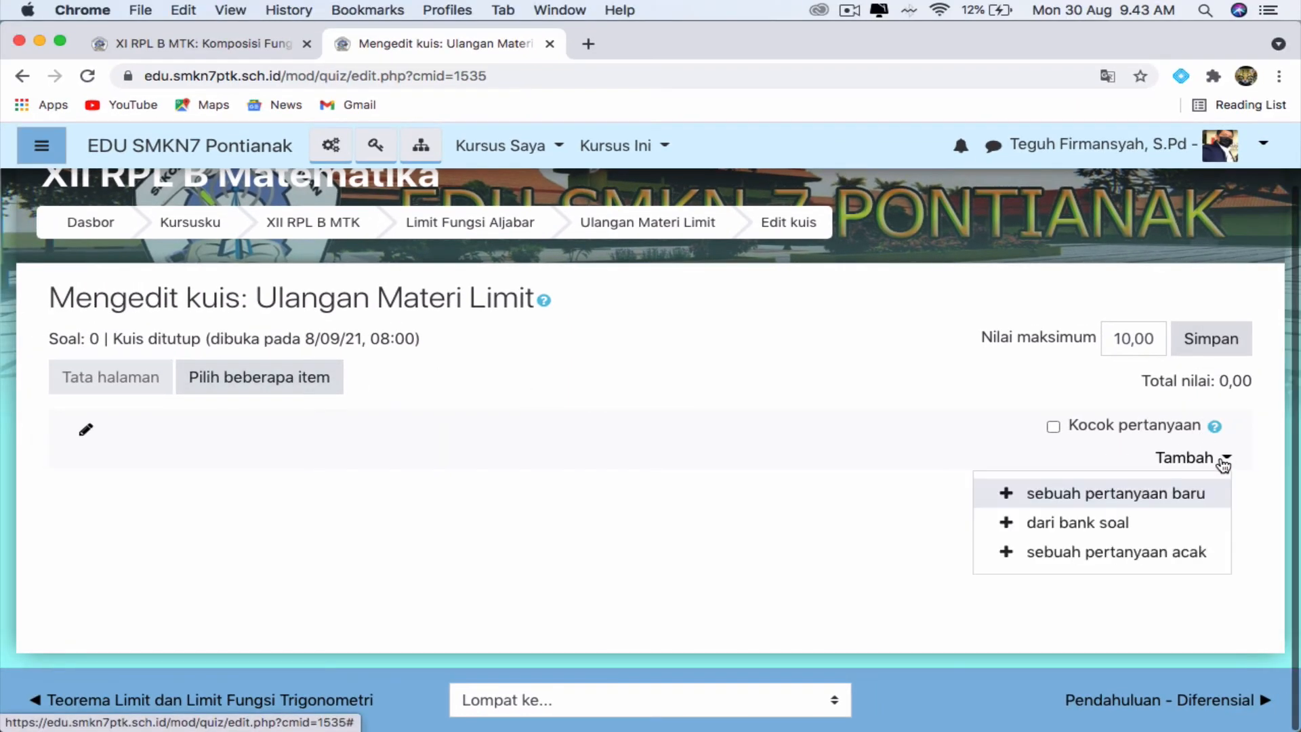
left_click(1093, 520)
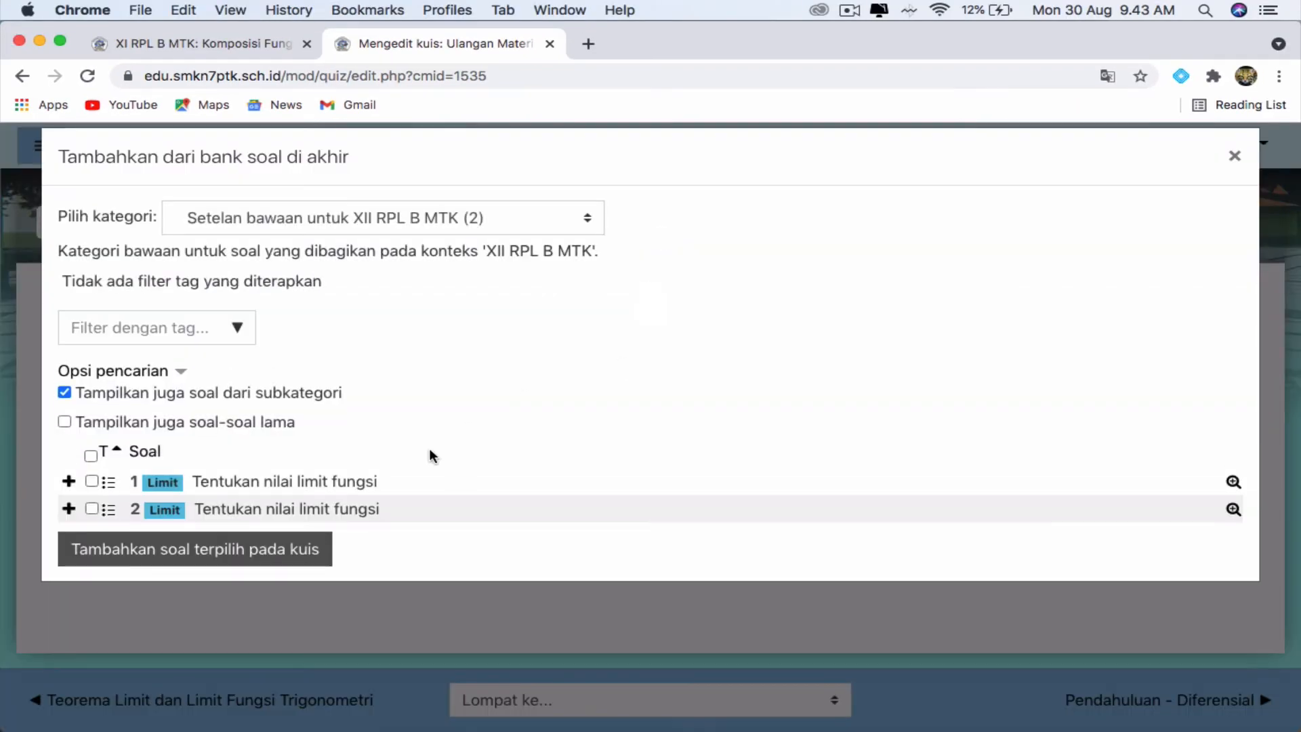
left_click(92, 456)
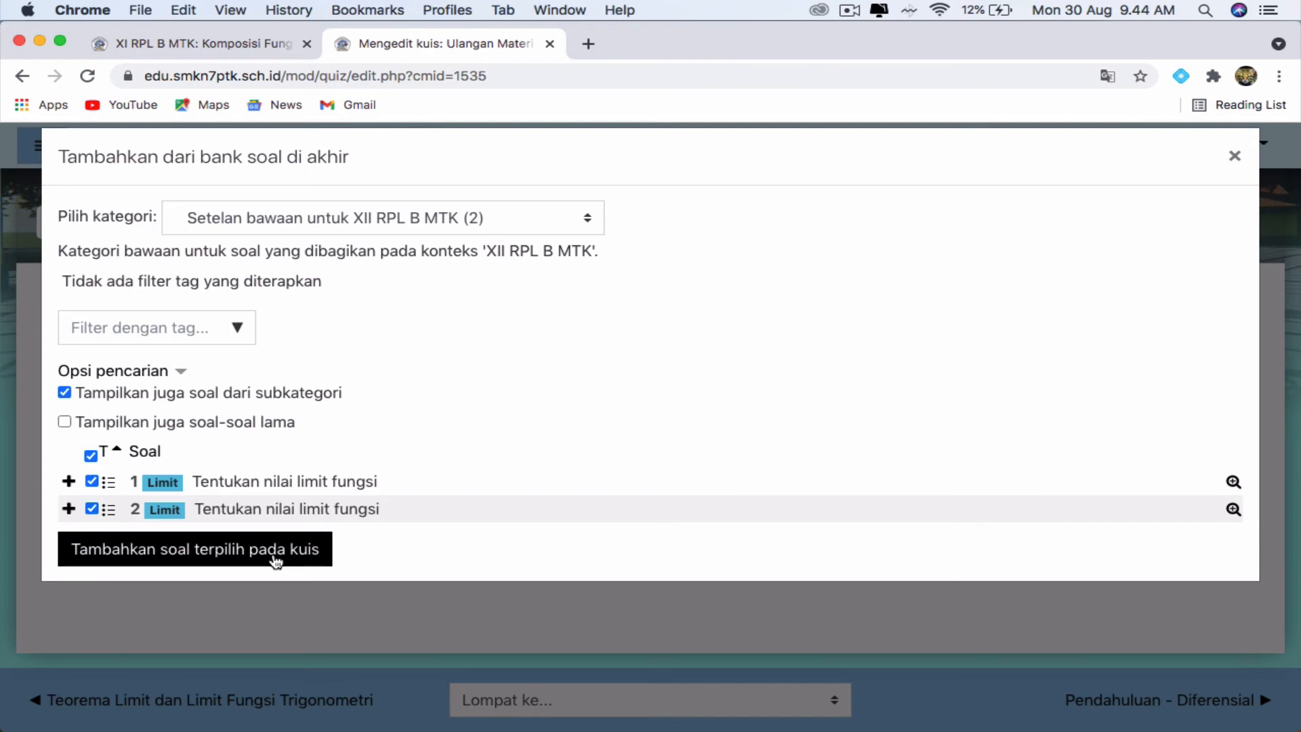
left_click(276, 554)
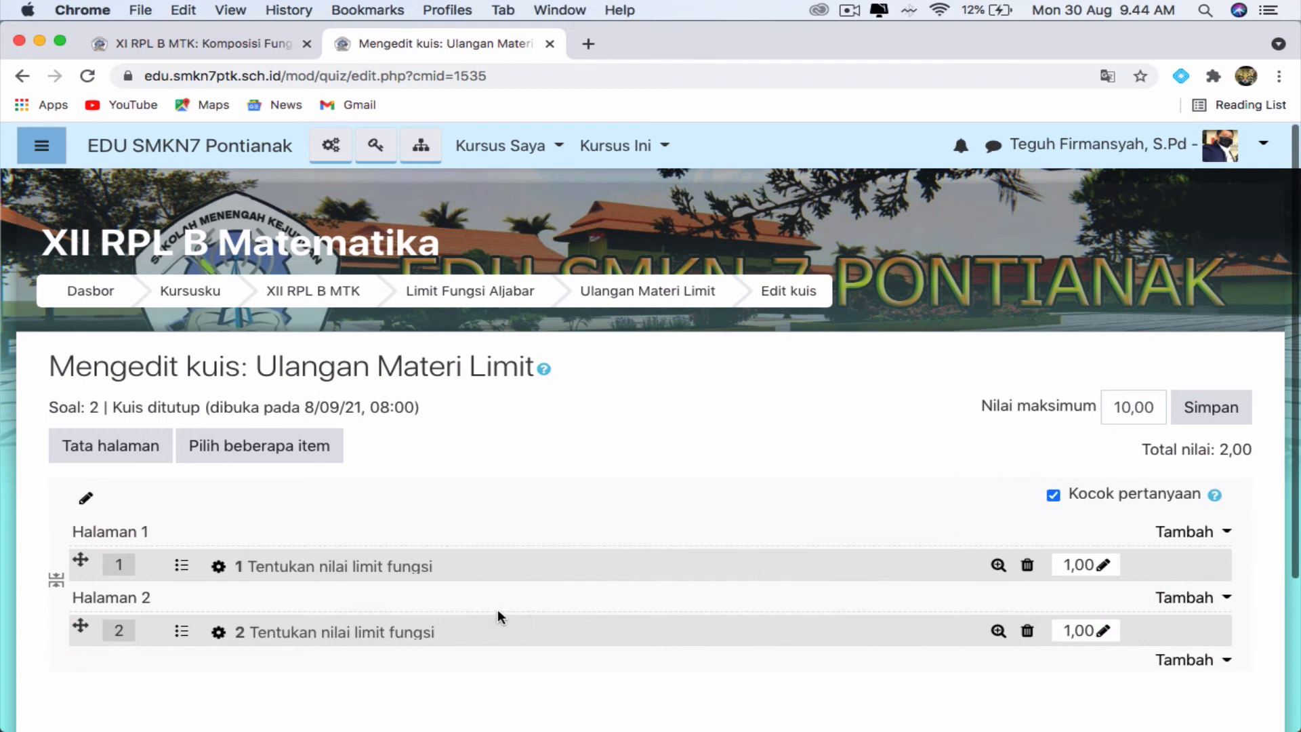
Set the quiz's maximum grade to 100 and save it.
scroll(138, 567, "down", 2)
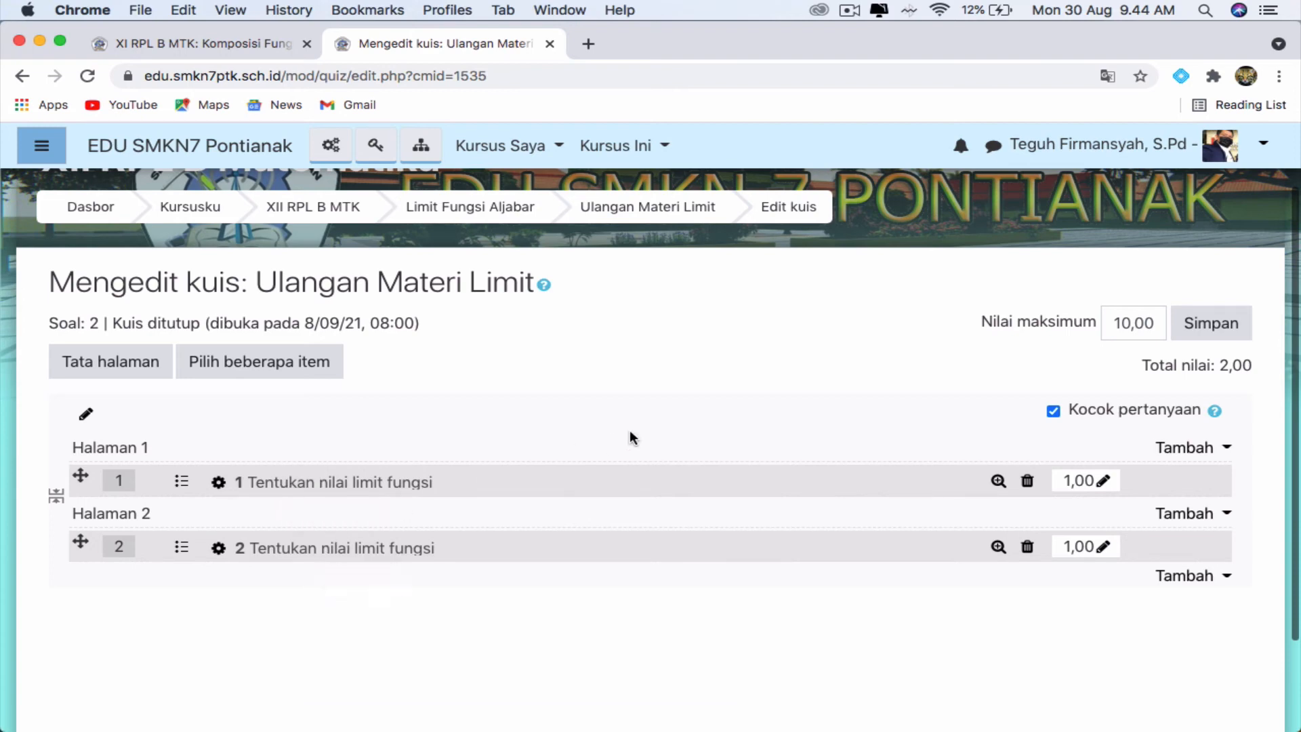
scroll(630, 438, "up", 2)
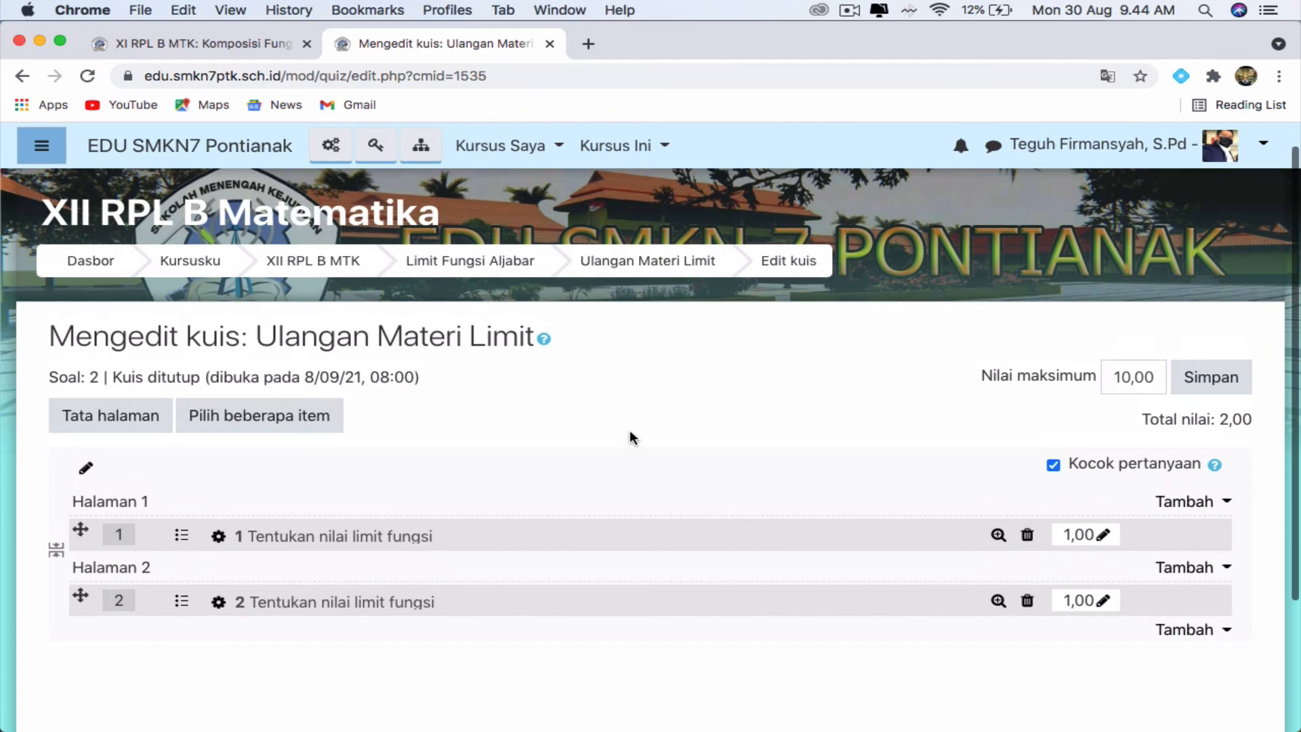
left_click(1131, 374)
type("0")
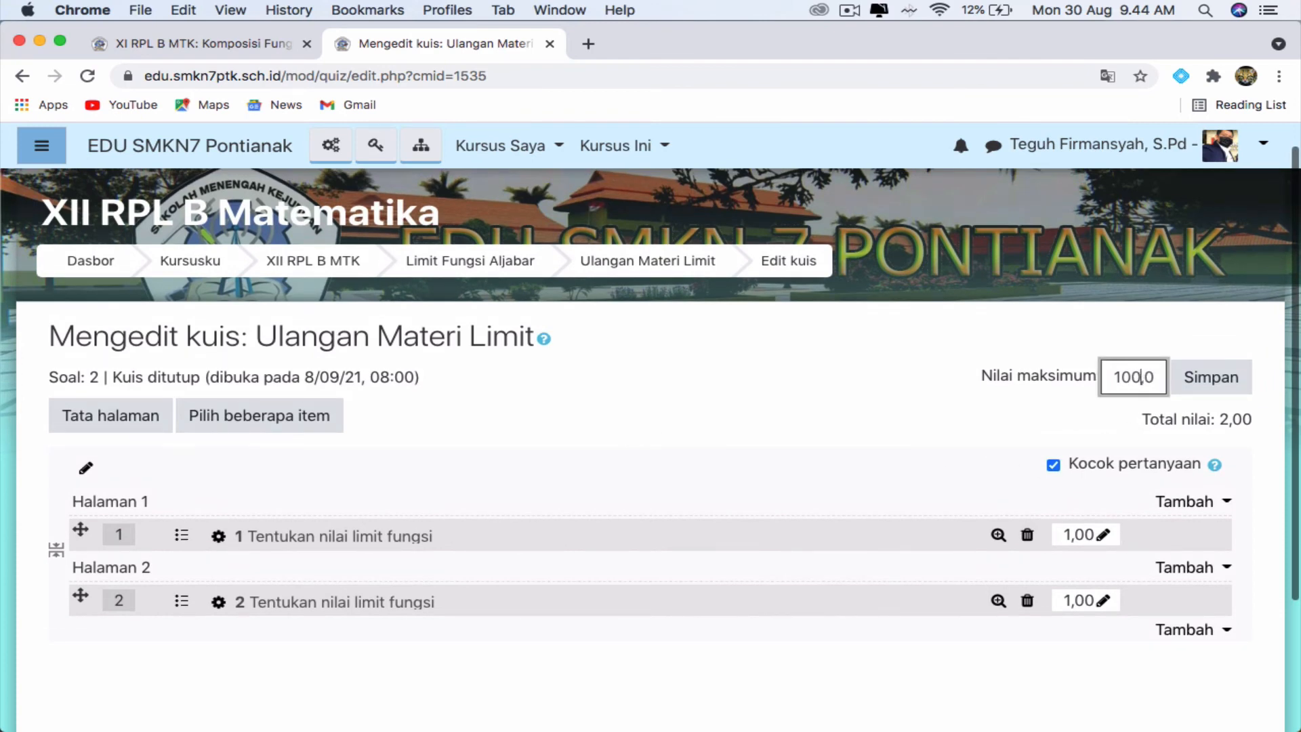
left_click(1007, 425)
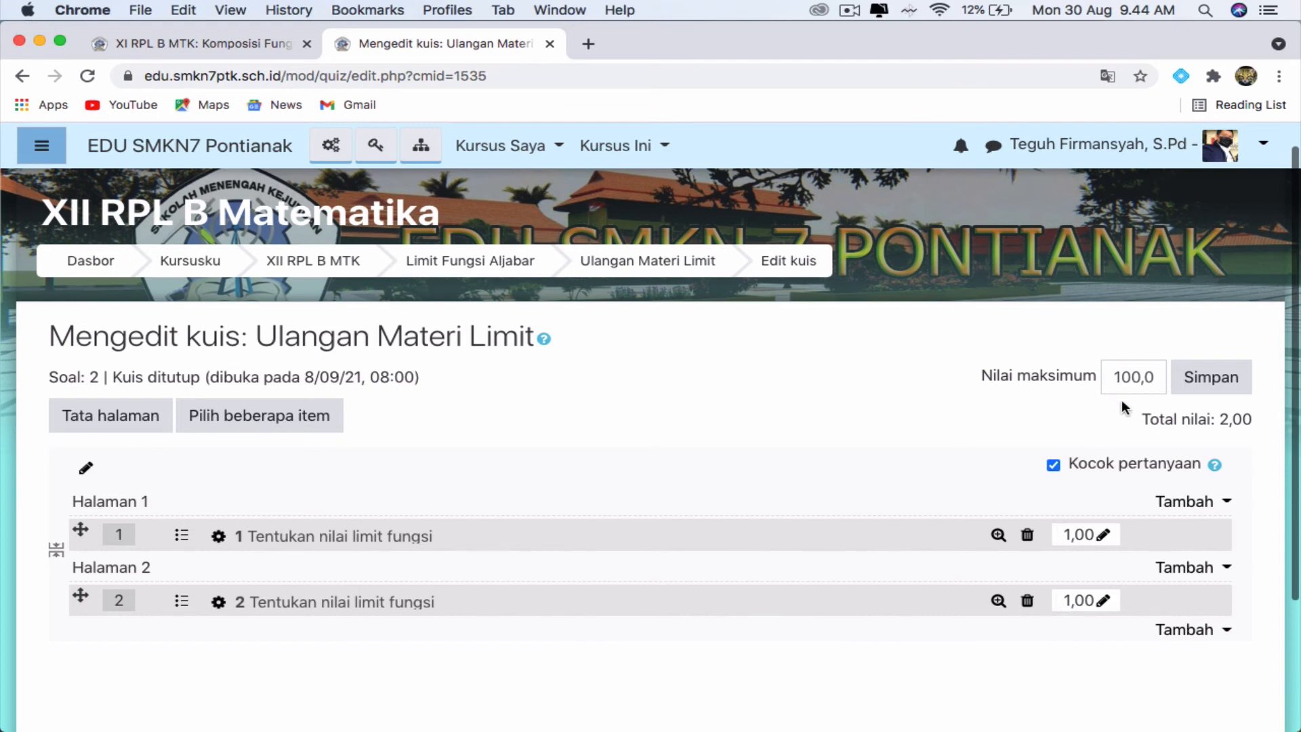
left_click(1213, 379)
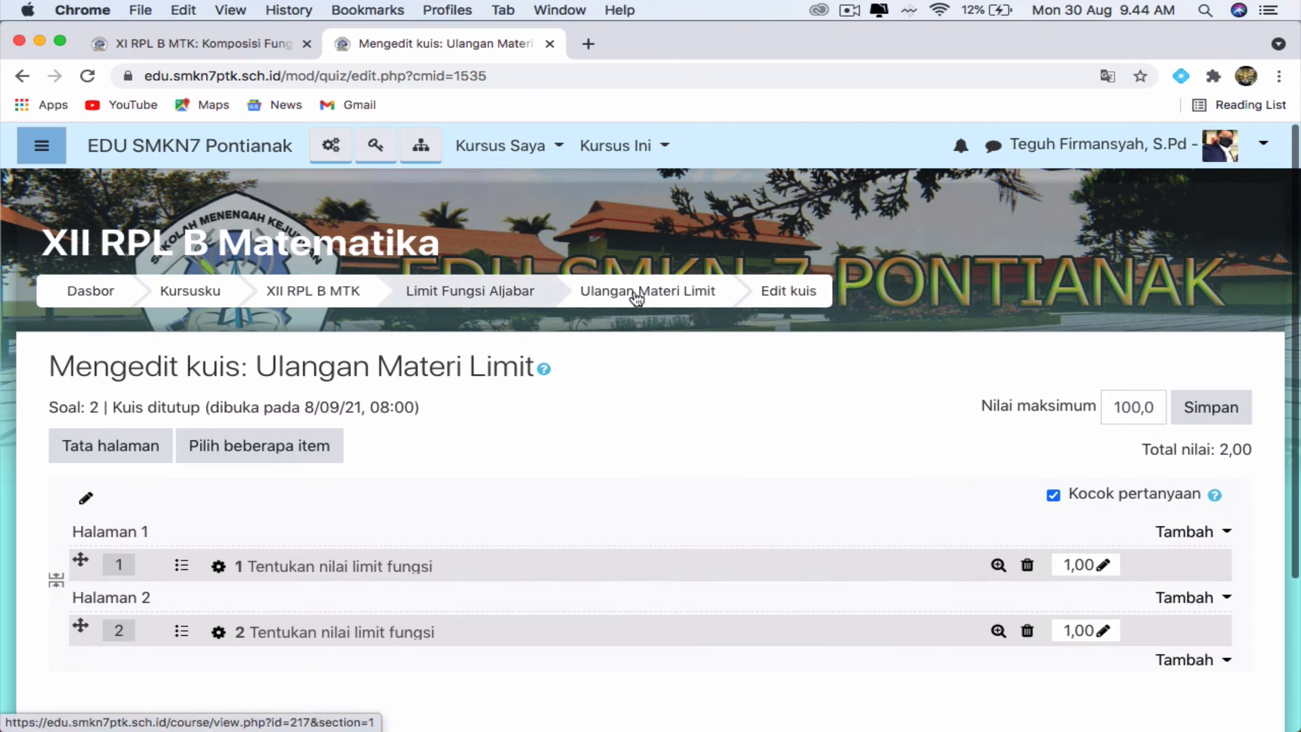
Open the Ulangan Materi Limit quiz from the Limit Fungsi Aljabar section and start a timed preview attempt.
left_click(491, 298)
scroll(628, 505, "down", 10)
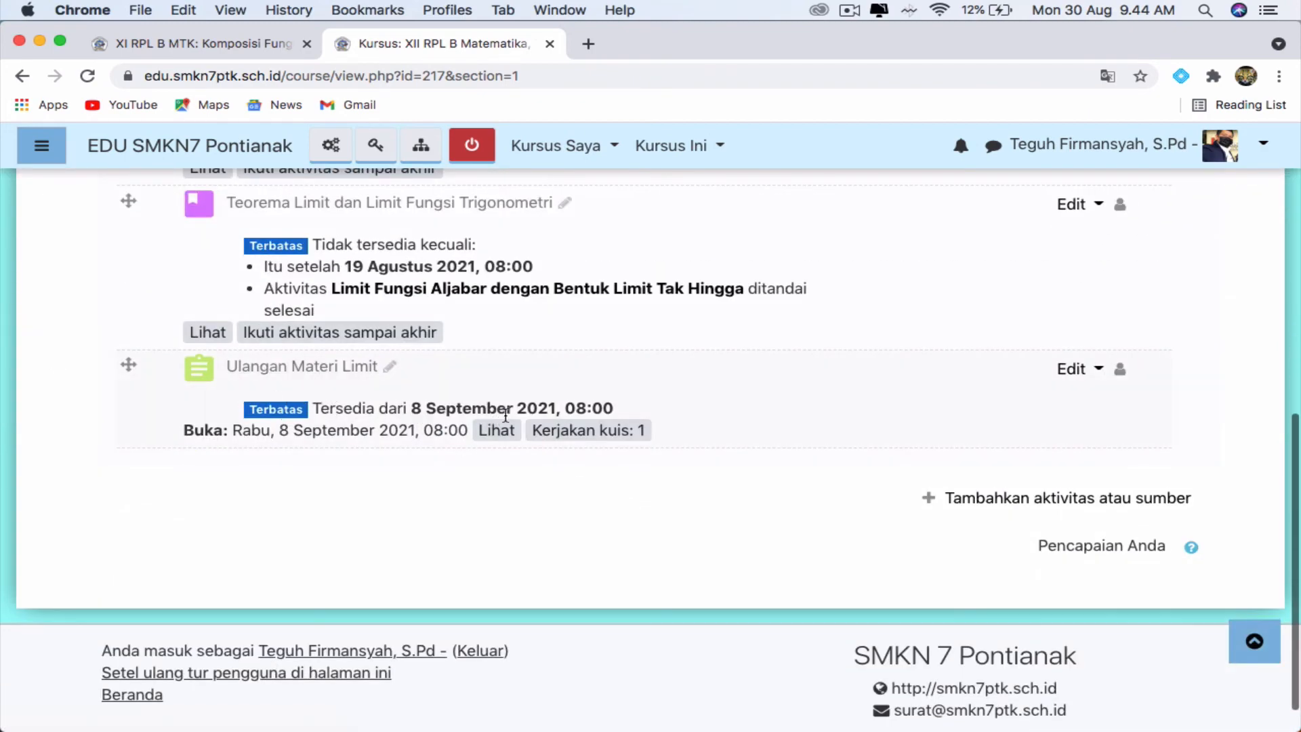
left_click(306, 368)
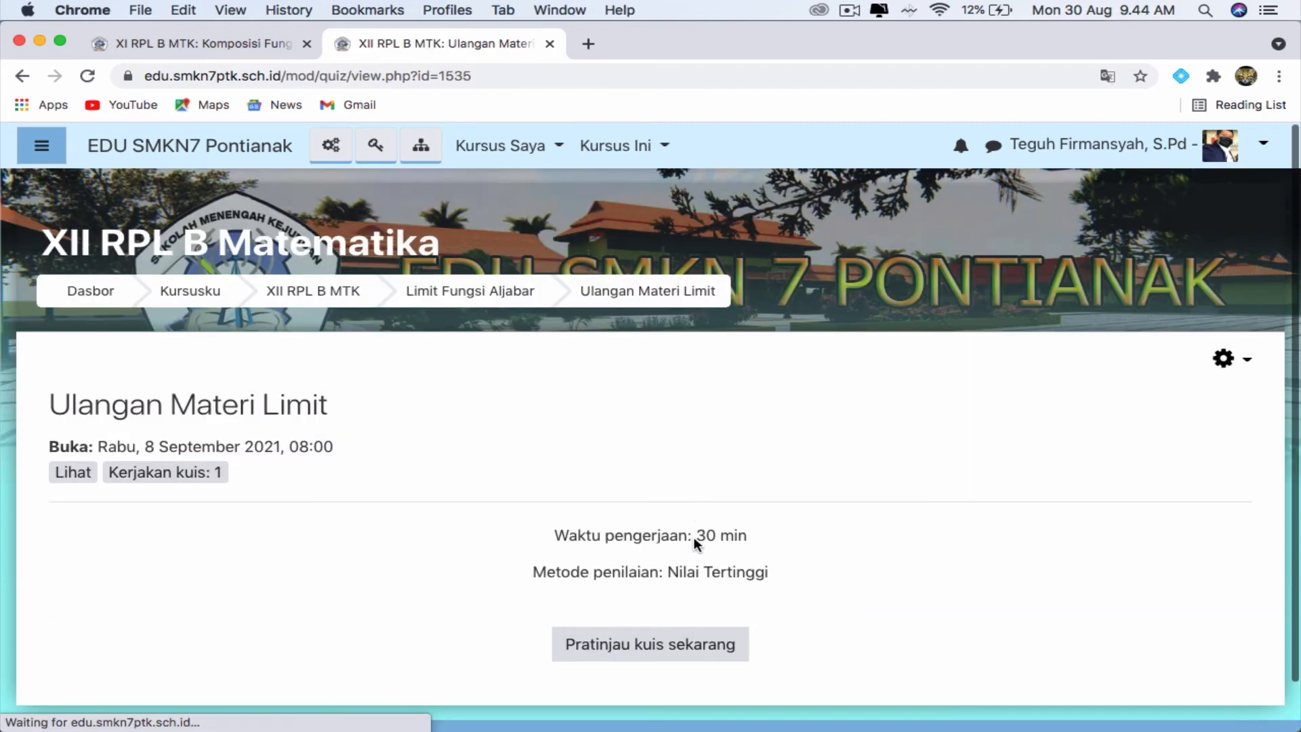
scroll(801, 590, "down", 2)
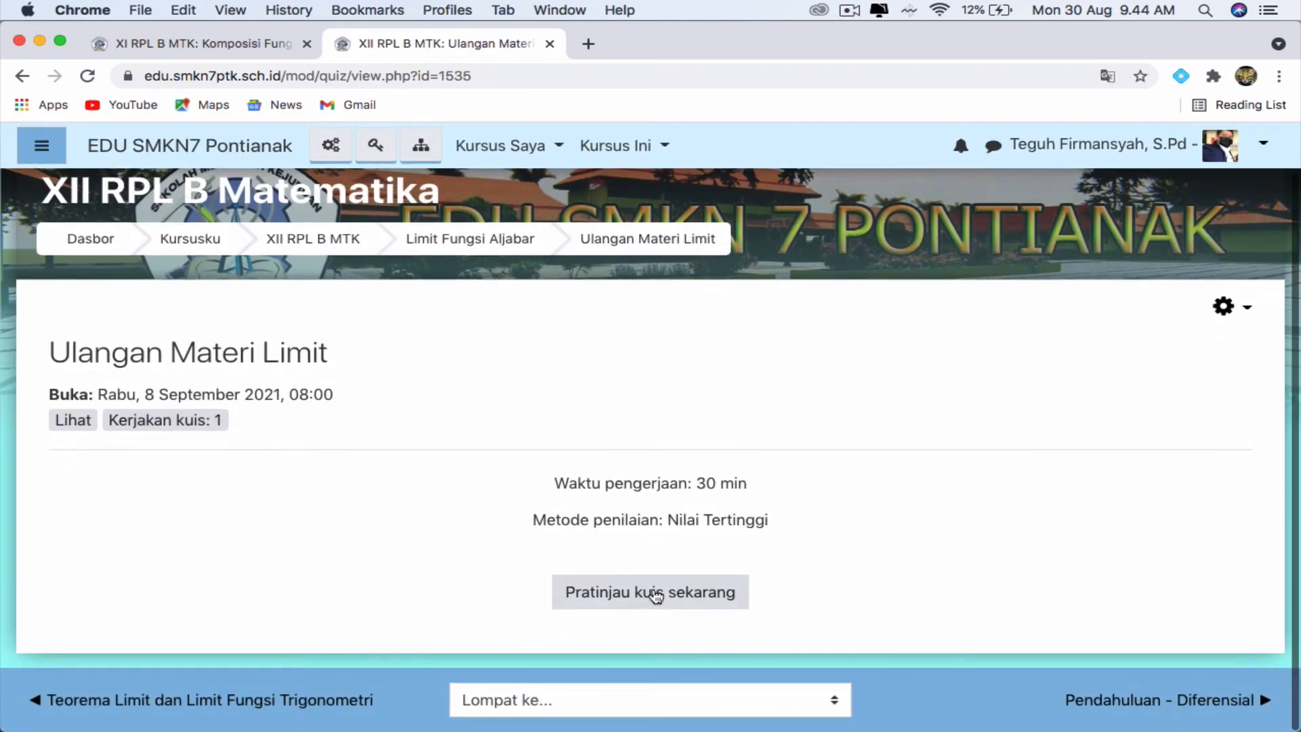
left_click(661, 593)
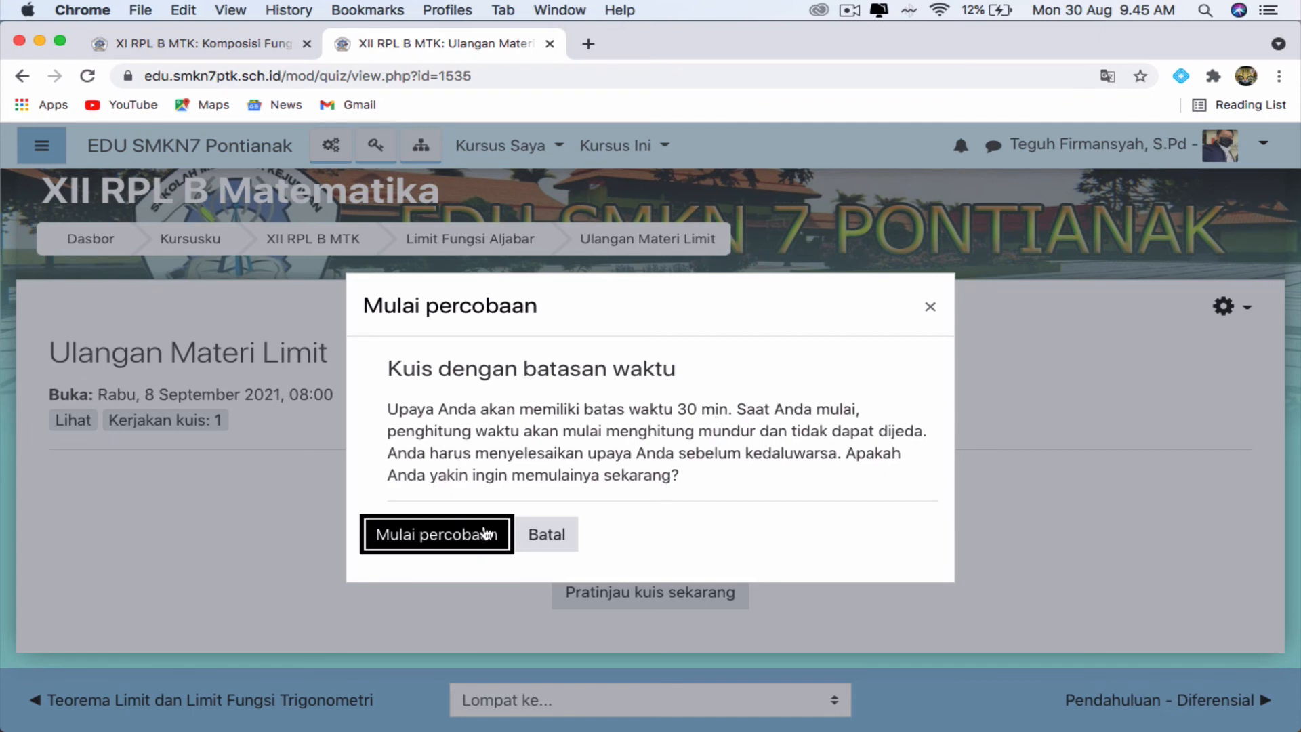
left_click(455, 541)
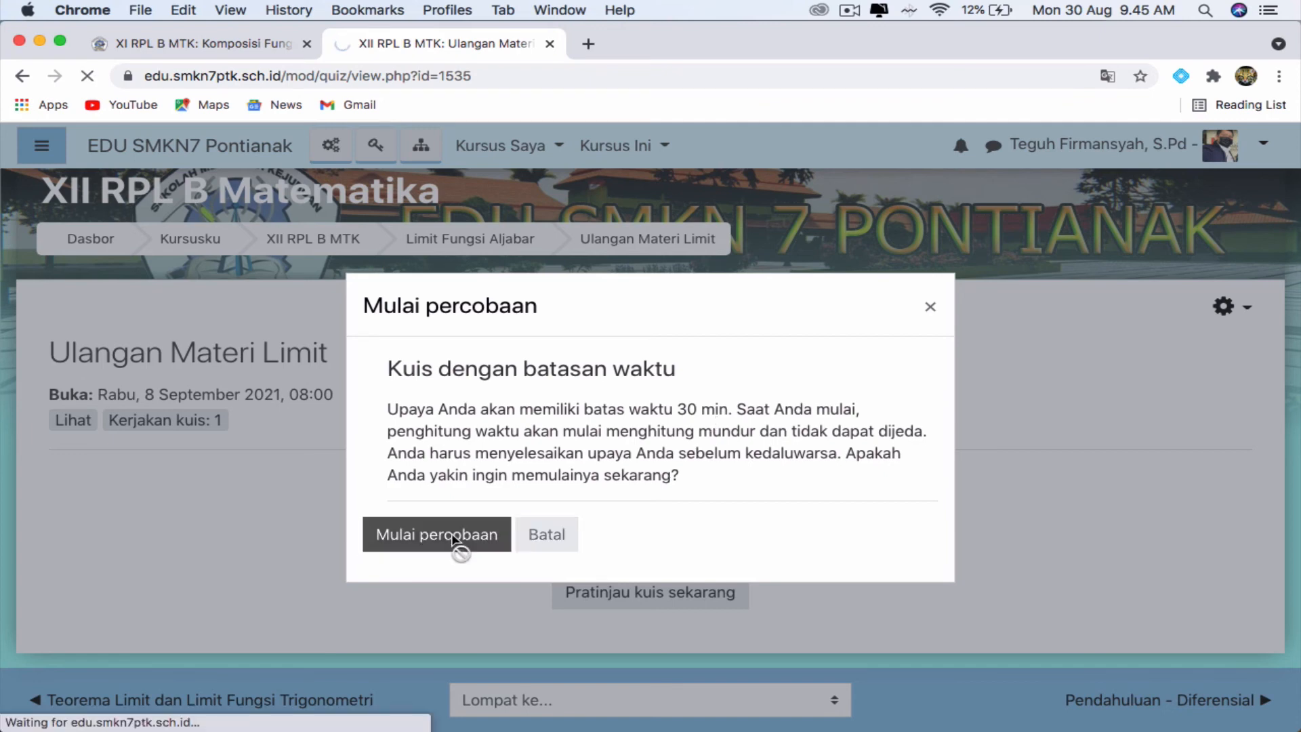
Try answer a (2) and answer b (4) on question 1, clearing the choice after each one.
scroll(454, 541, "down", 4)
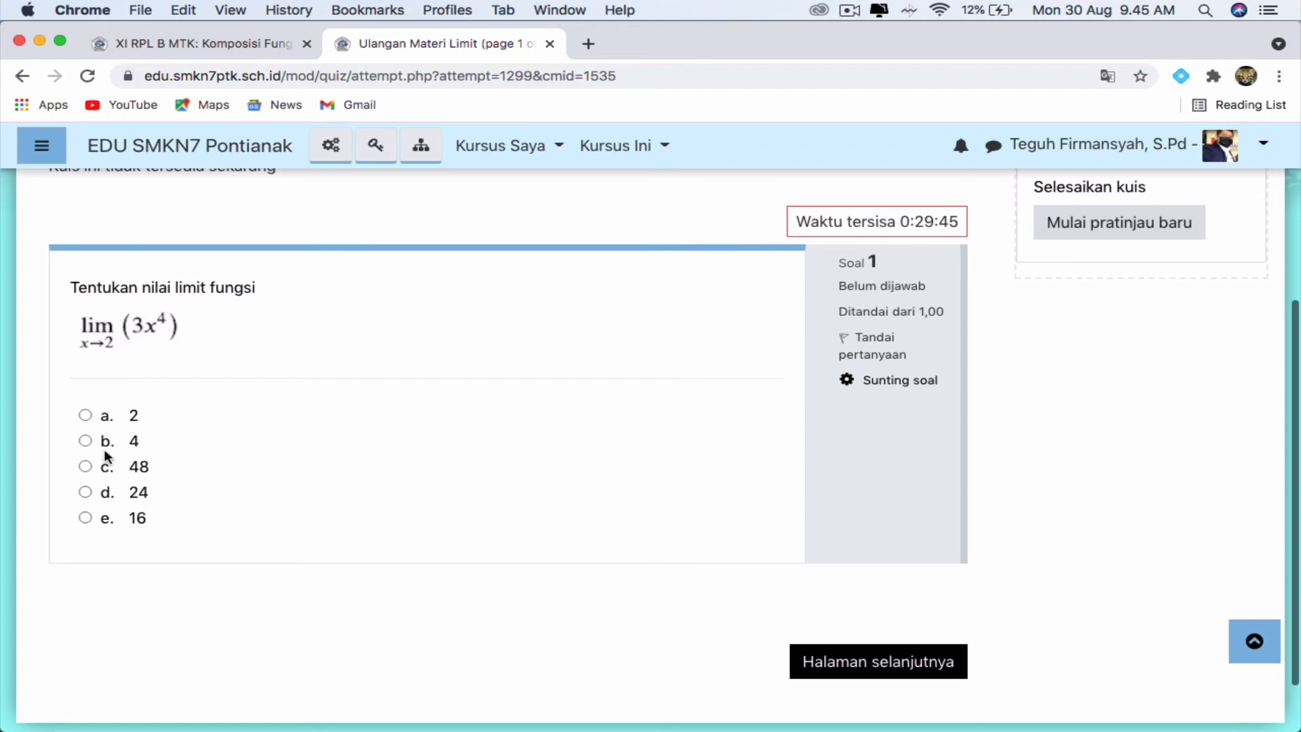
left_click(86, 415)
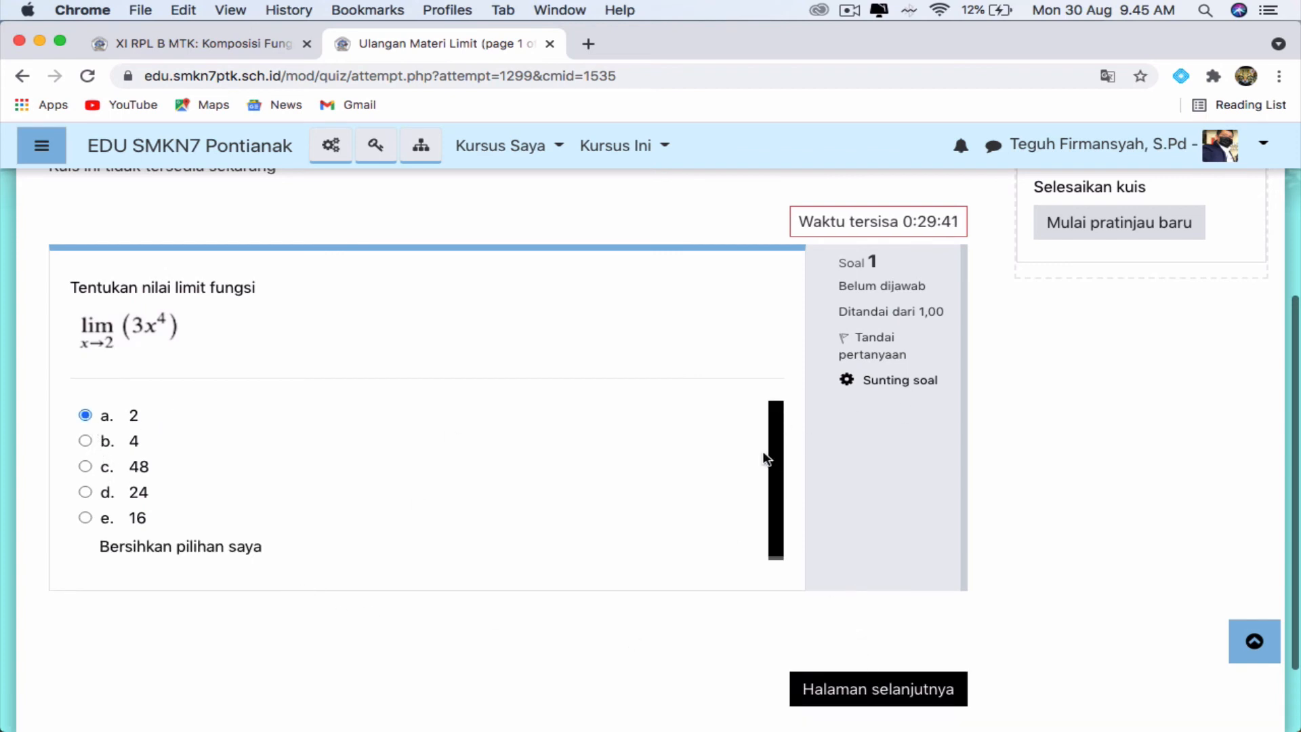
scroll(764, 458, "up", 2)
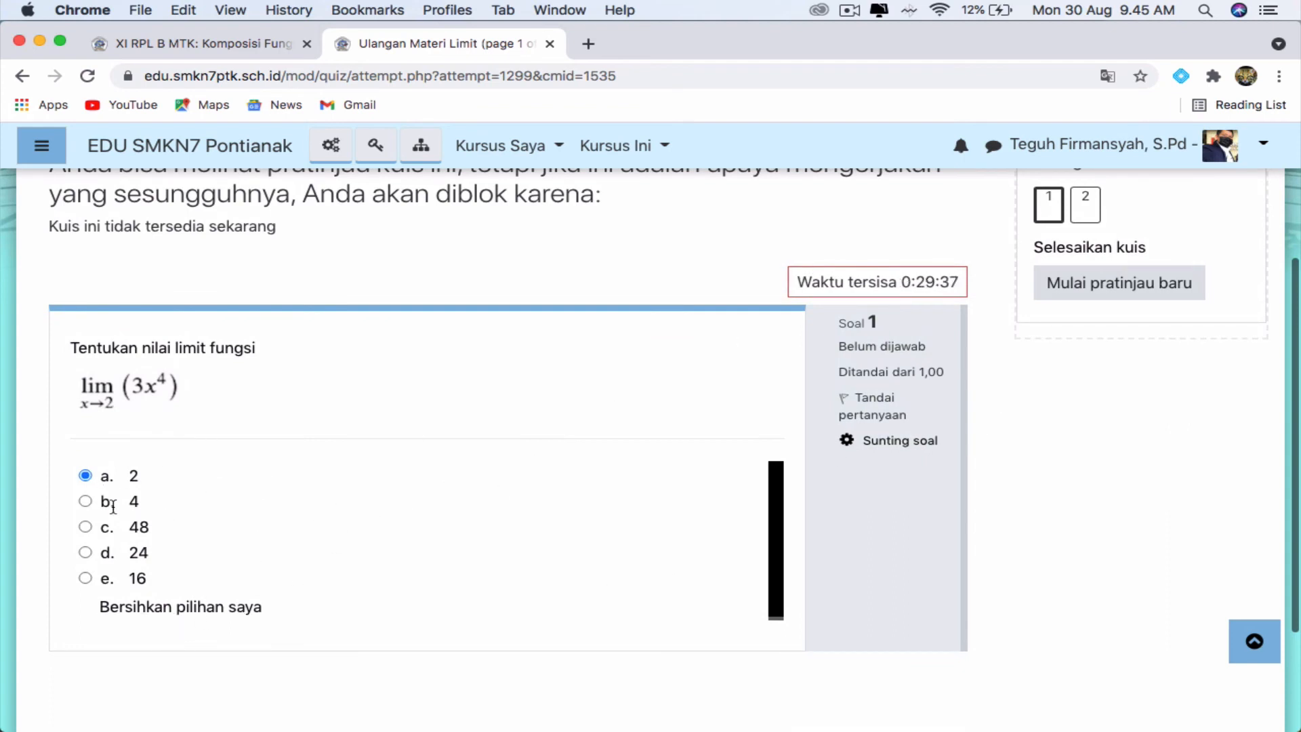
left_click(172, 607)
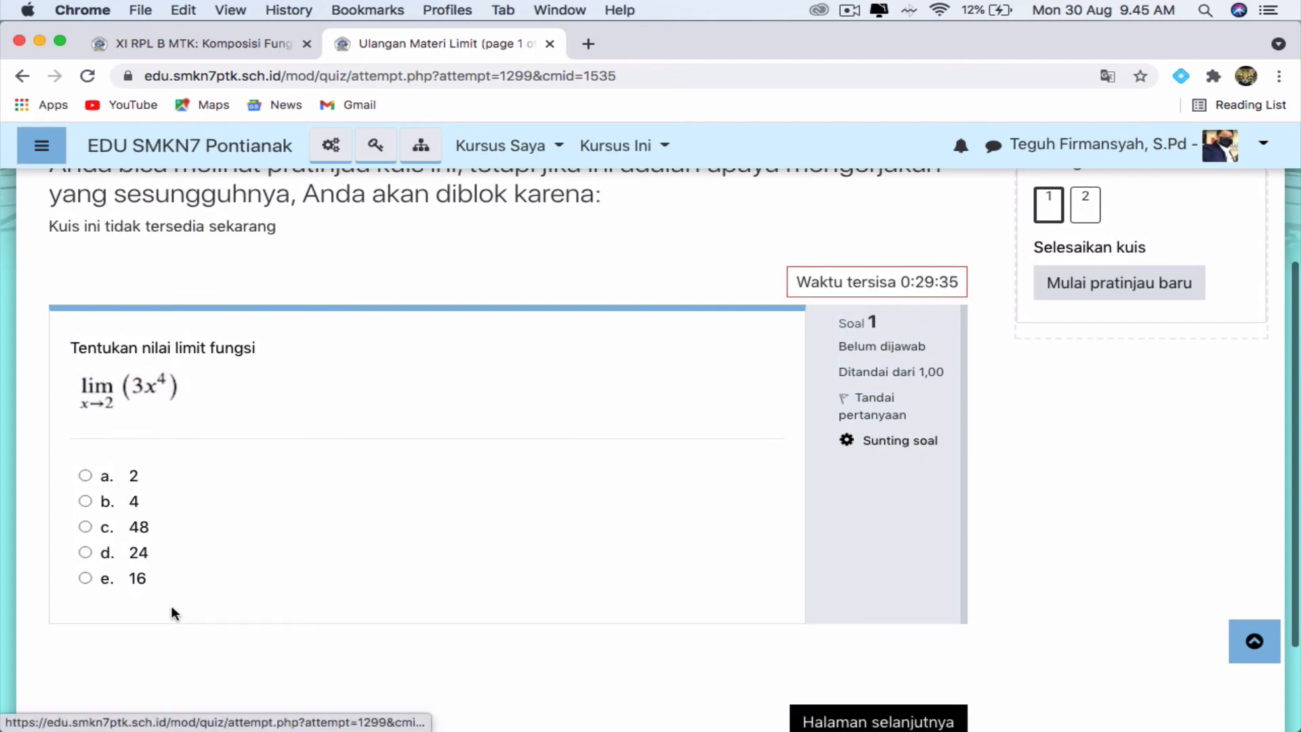
left_click(86, 501)
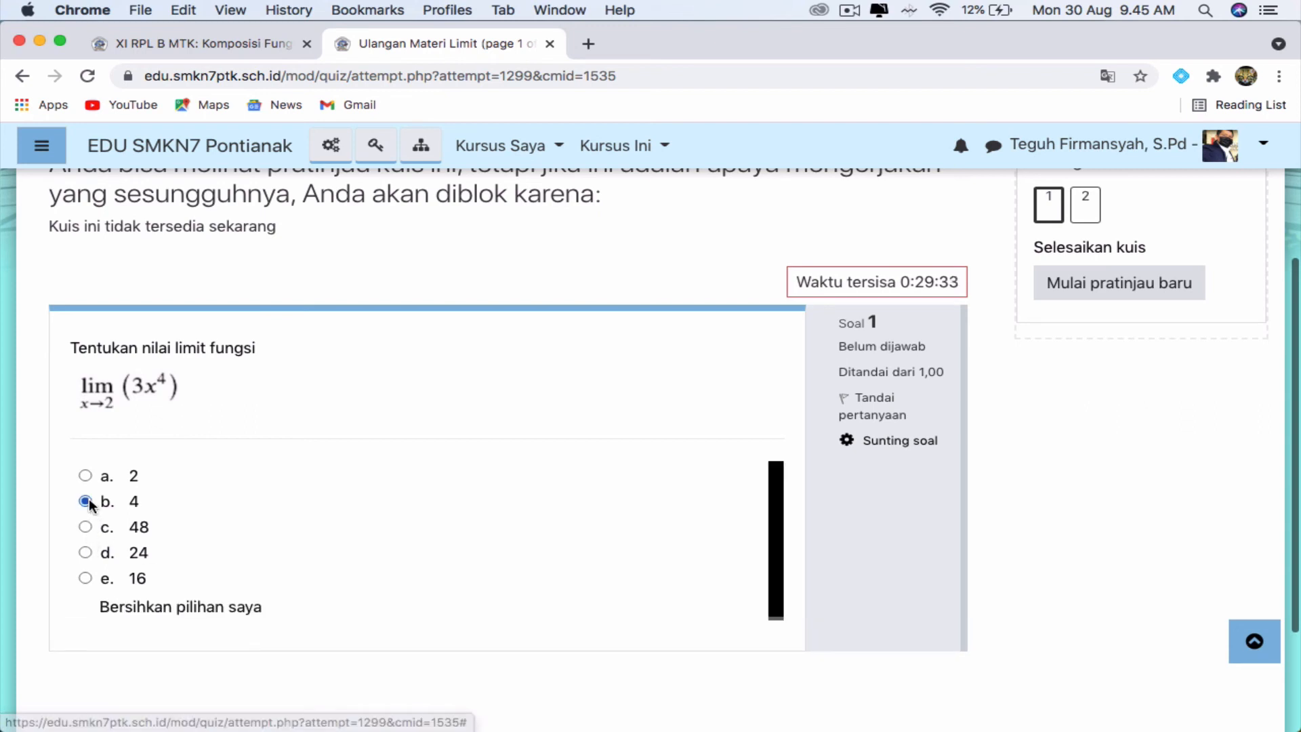
left_click(122, 607)
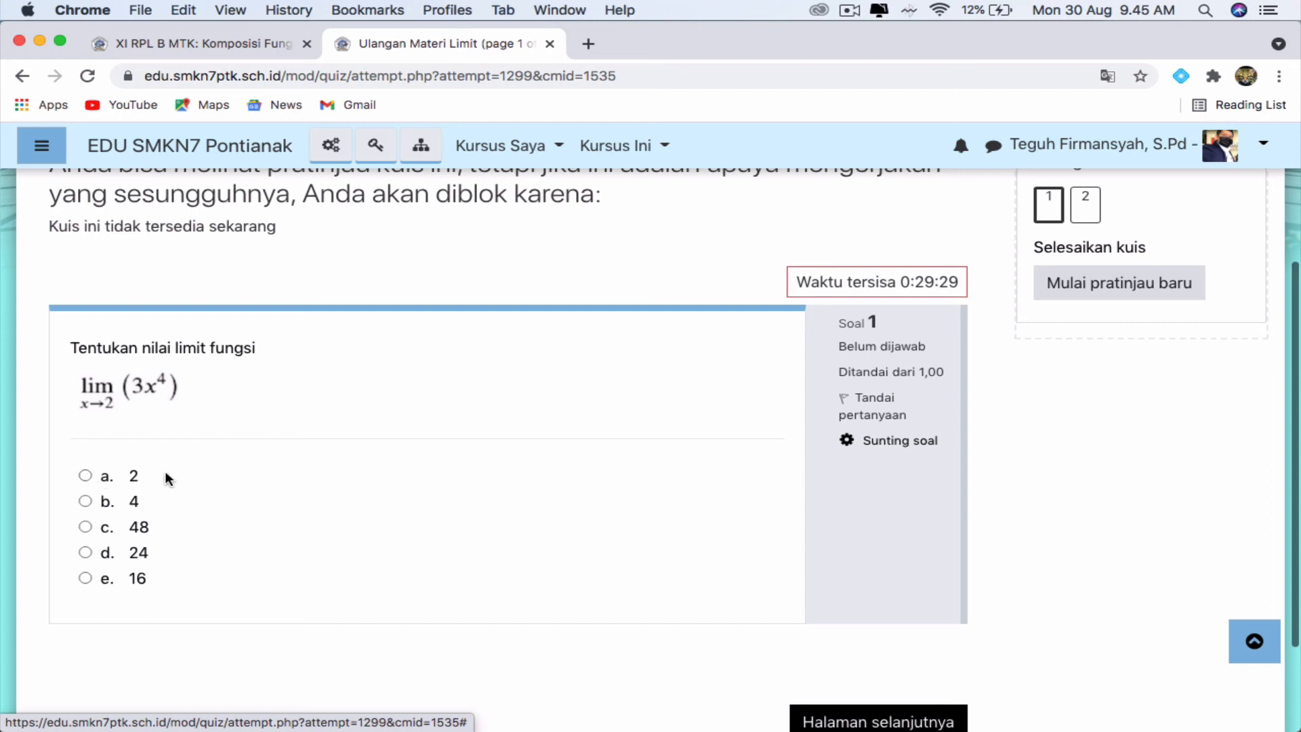
Answer question 1, the limit of 3x⁴ as x approaches 2, with option c (48).
scroll(392, 444, "up", 2)
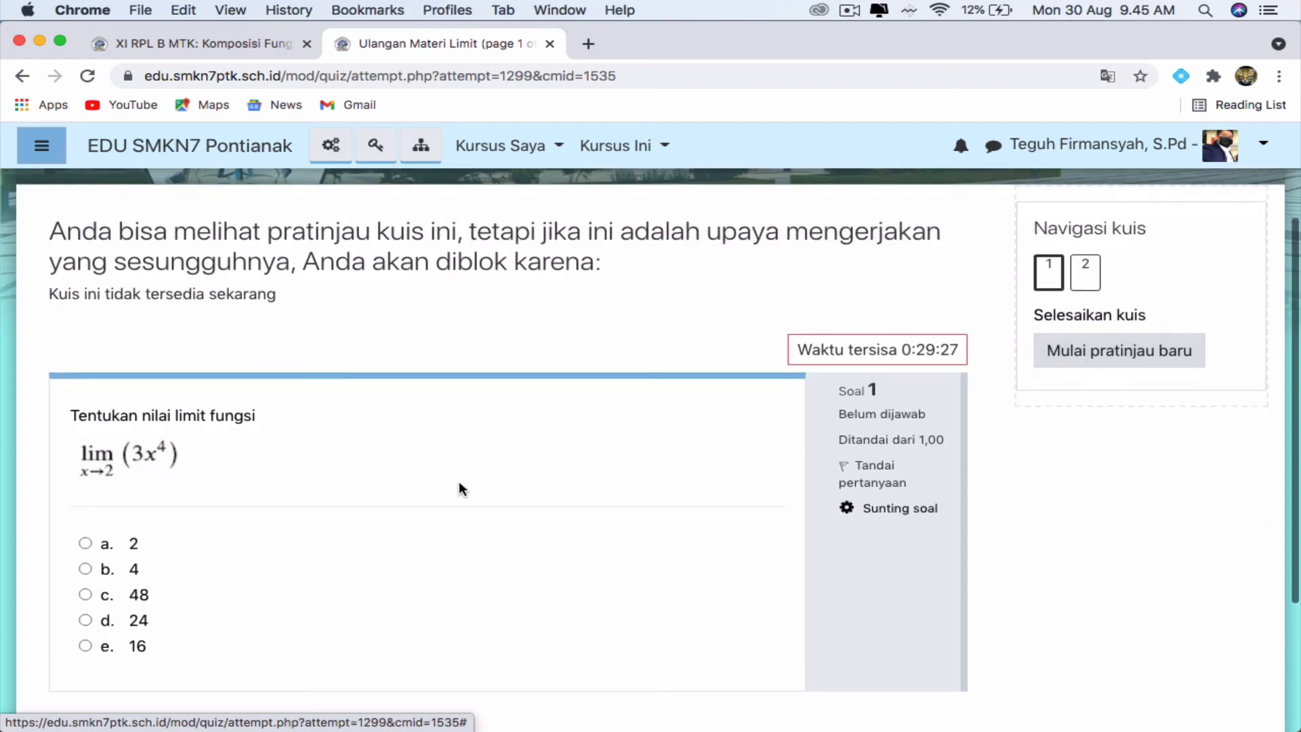
scroll(461, 488, "down", 1)
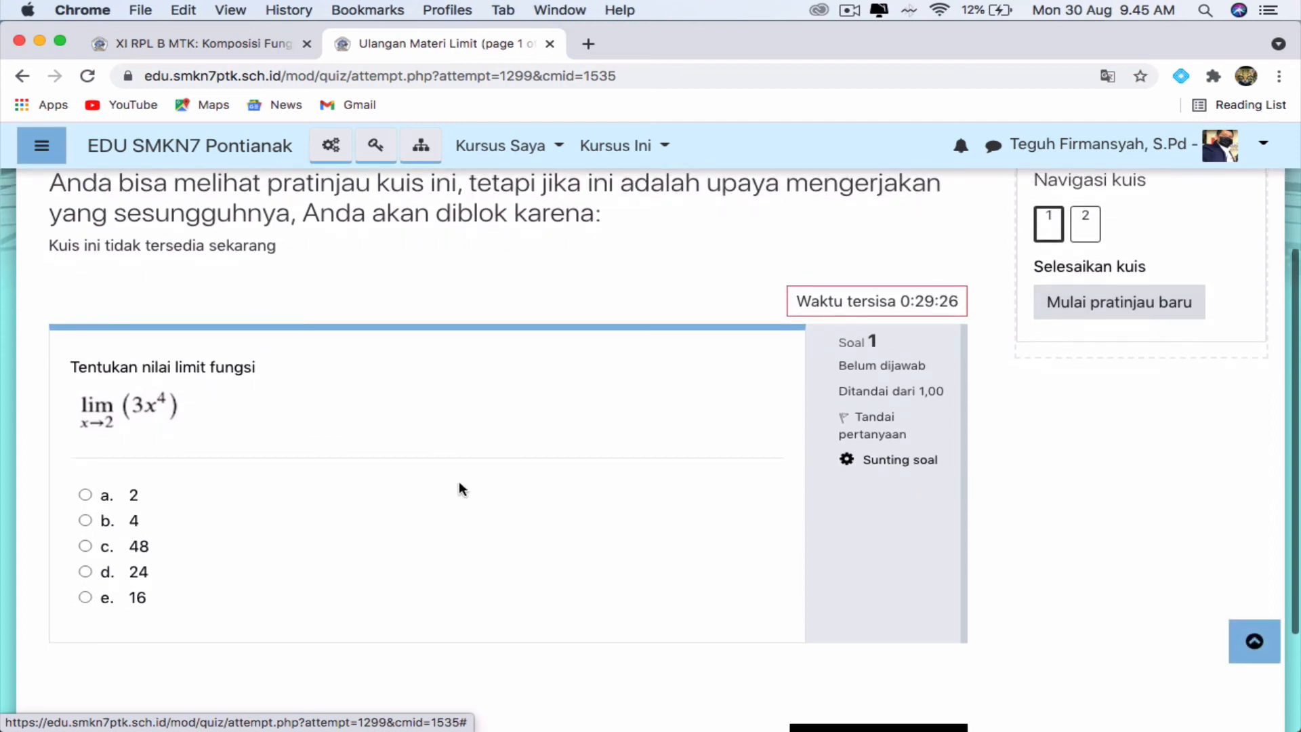
left_click(84, 545)
Go to question 2 of the preview attempt and answer it with option c (8/5).
left_click(1087, 218)
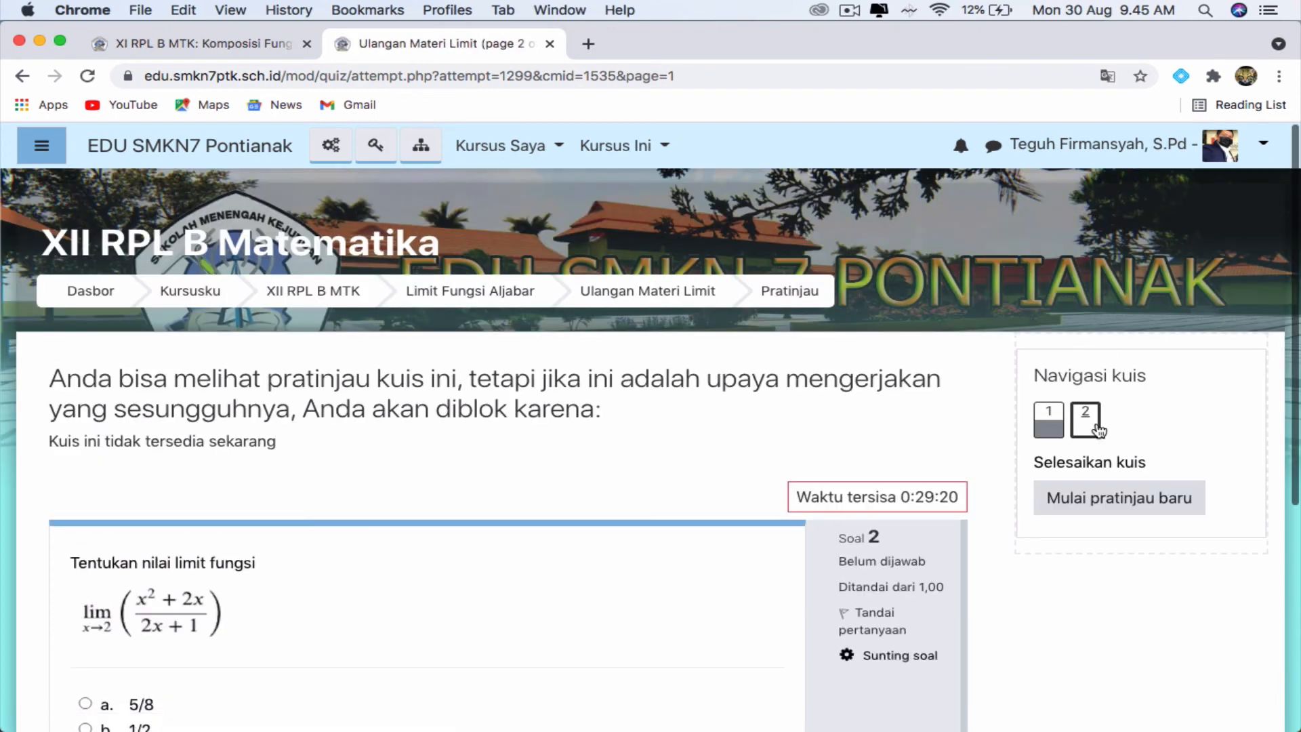
scroll(631, 562, "down", 1)
scroll(632, 567, "down", 5)
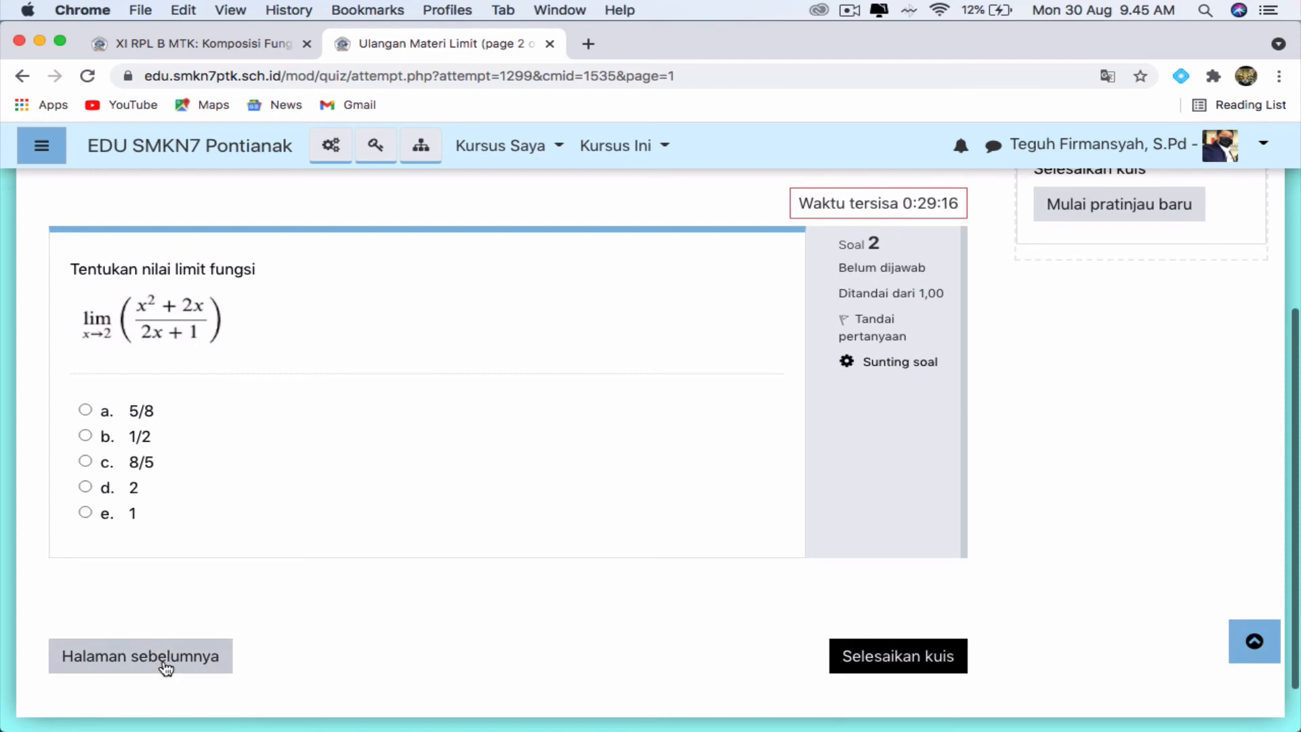
scroll(407, 433, "up", 2)
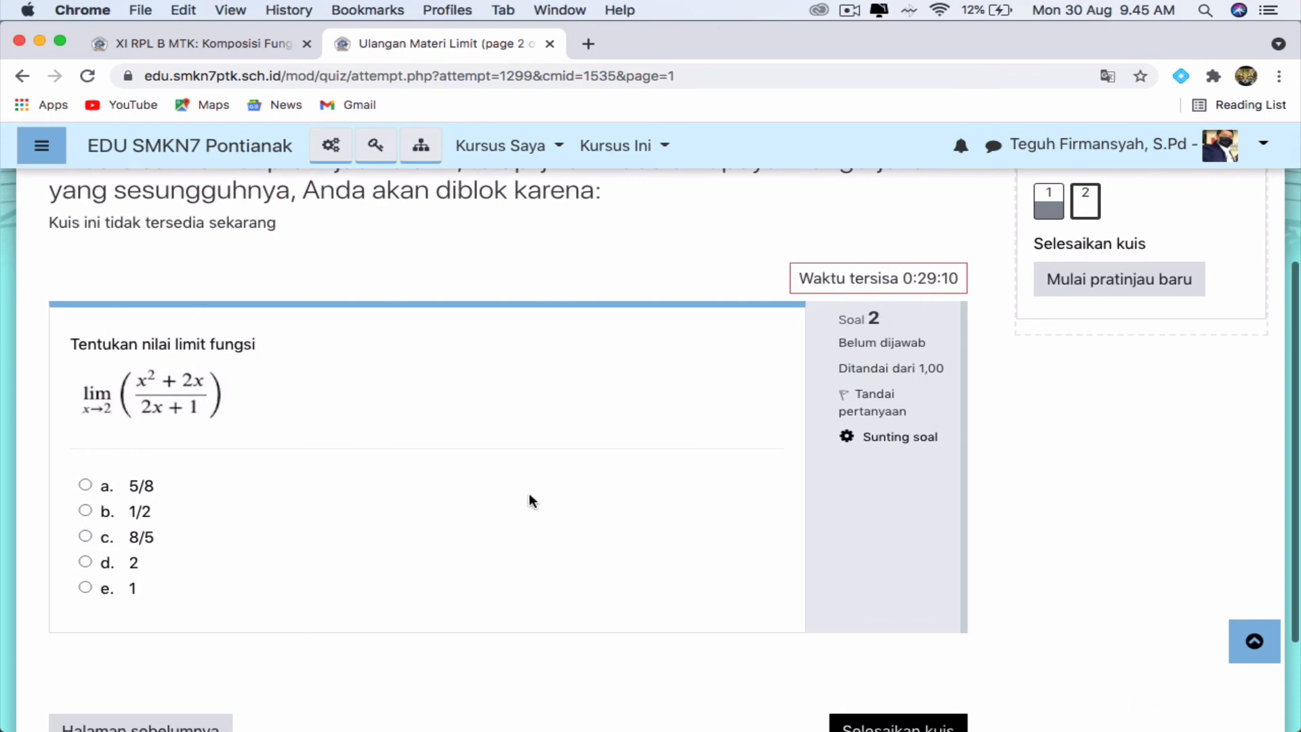
left_click(148, 540)
scroll(475, 633, "down", 3)
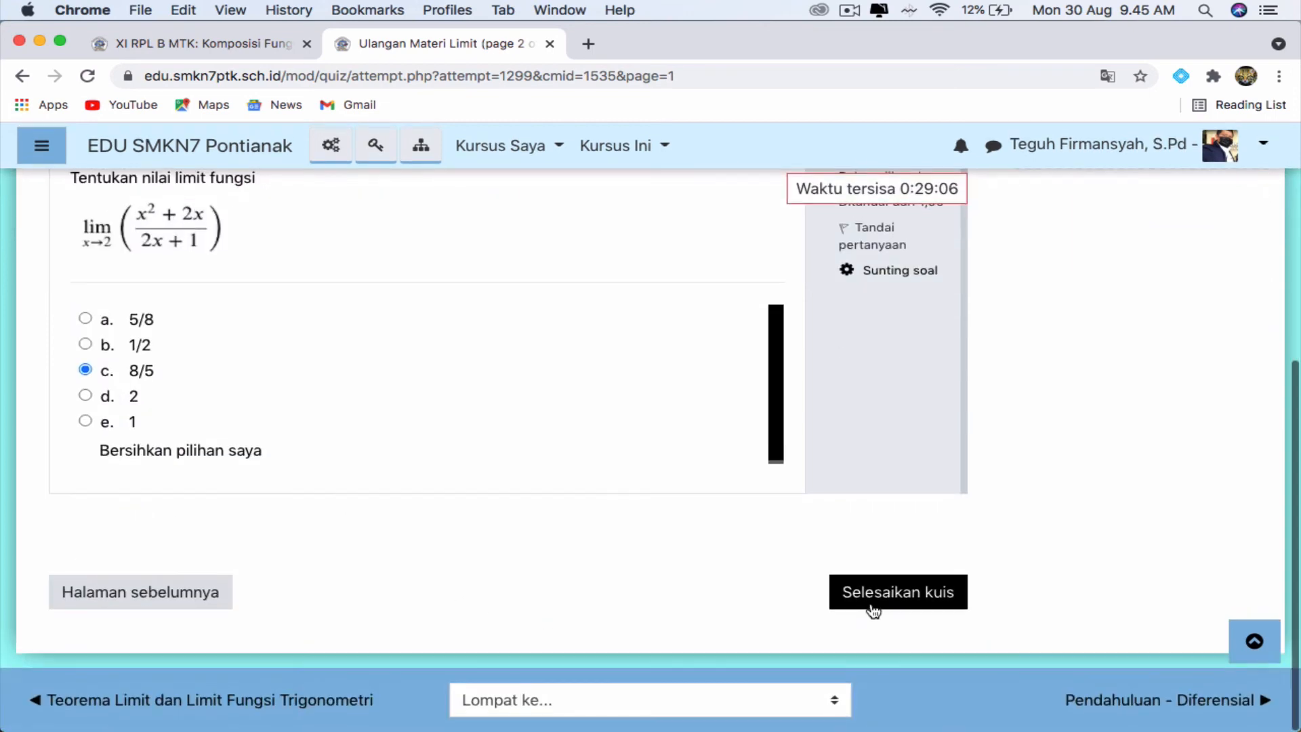
Finish the preview attempt and submit all answers, confirming the submission.
left_click(906, 596)
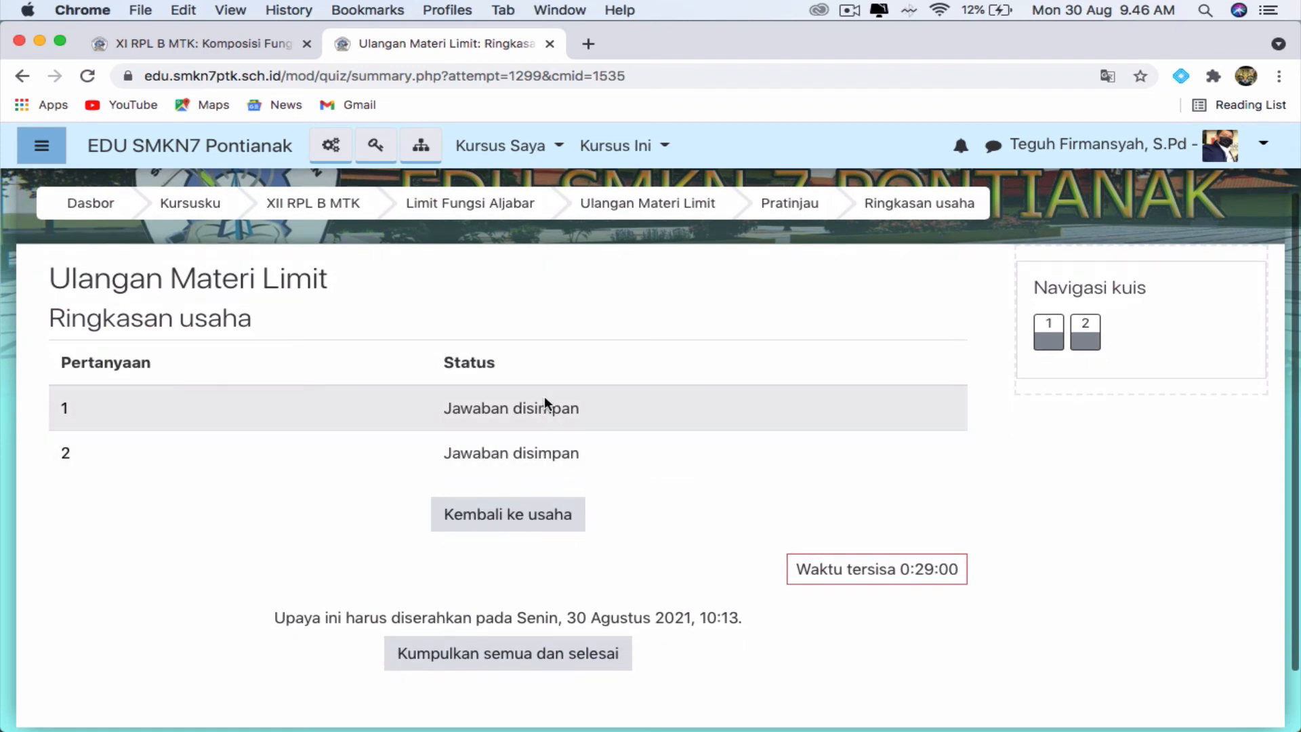
scroll(552, 461, "down", 2)
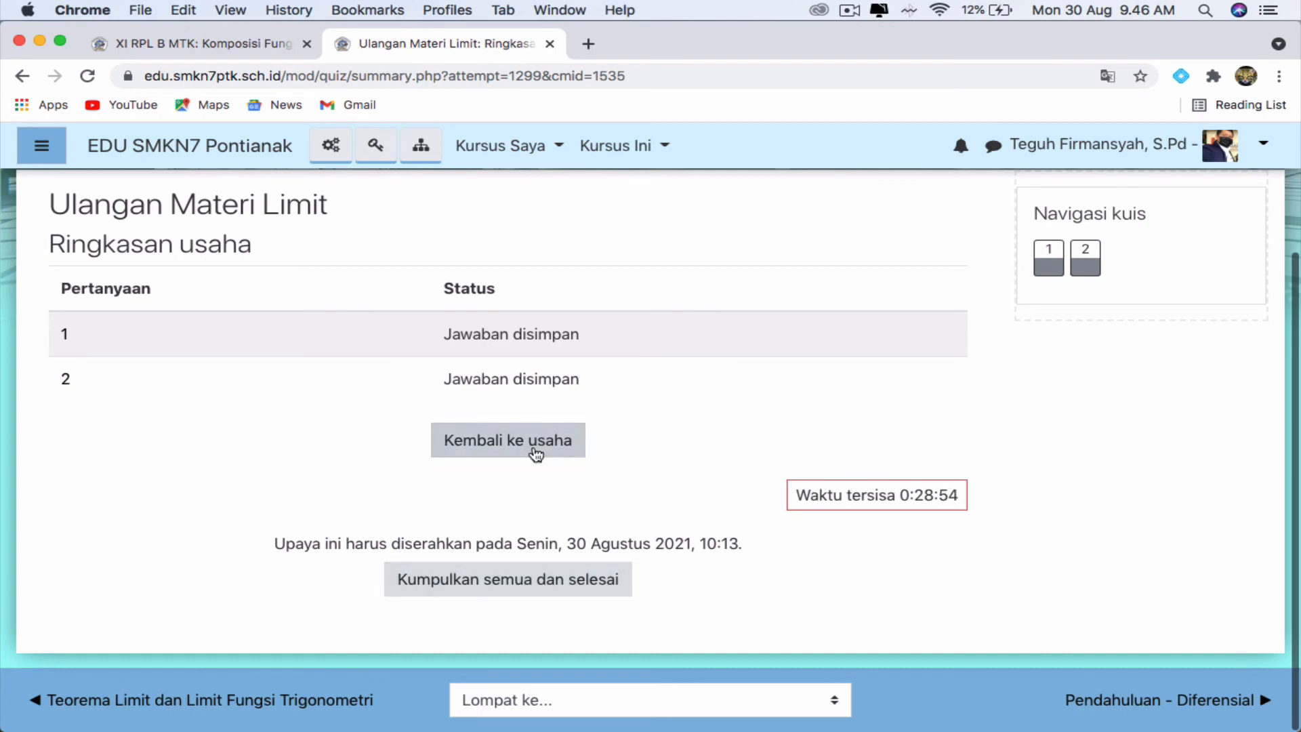
left_click(519, 580)
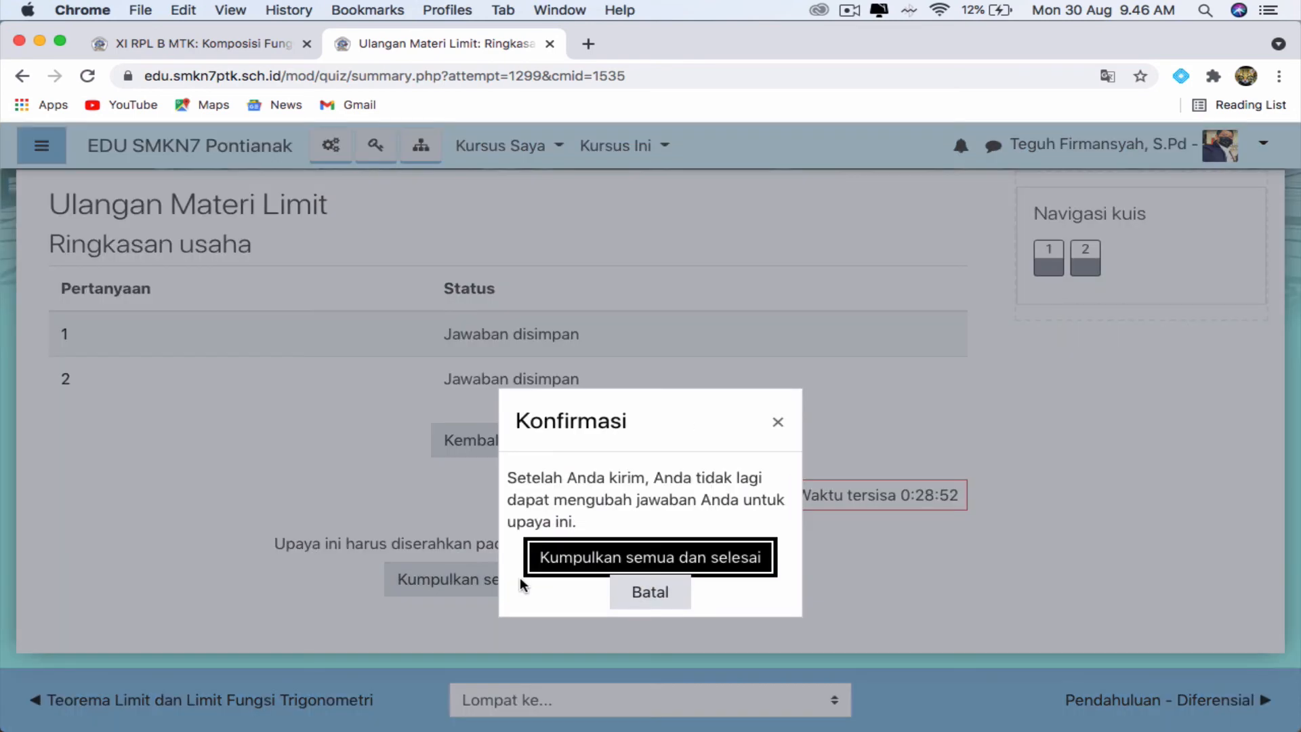
left_click(587, 555)
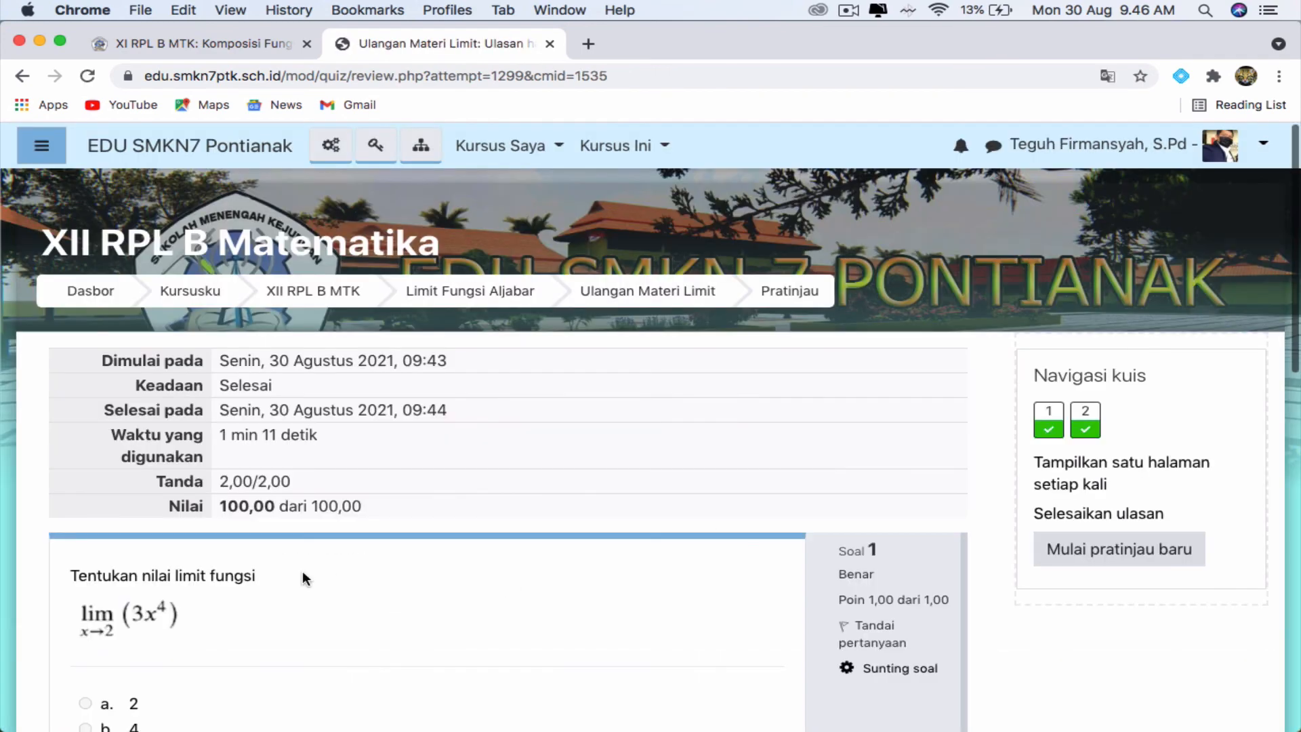
Review the attempt's grade, the marking of each answer and the correct answers shown, and finish the review.
scroll(293, 570, "down", 3)
scroll(293, 570, "up", 1)
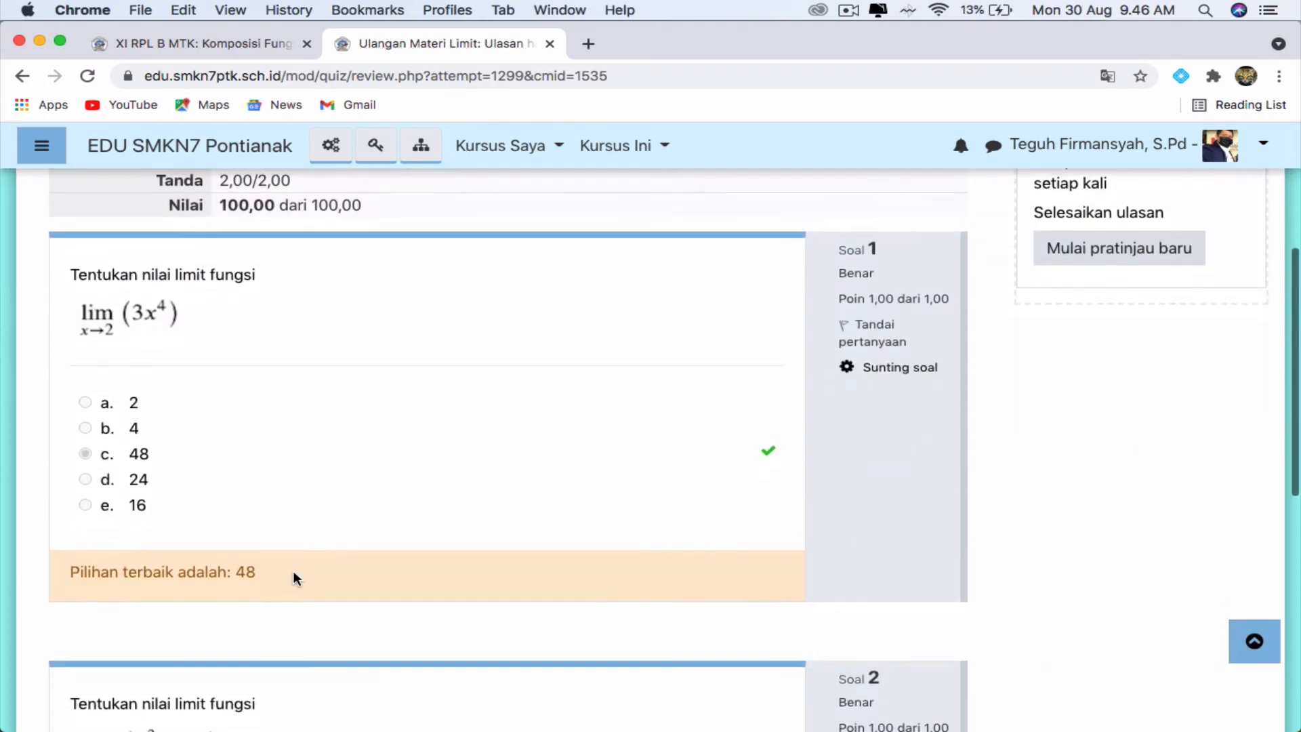
scroll(293, 570, "up", 2)
scroll(293, 571, "down", 10)
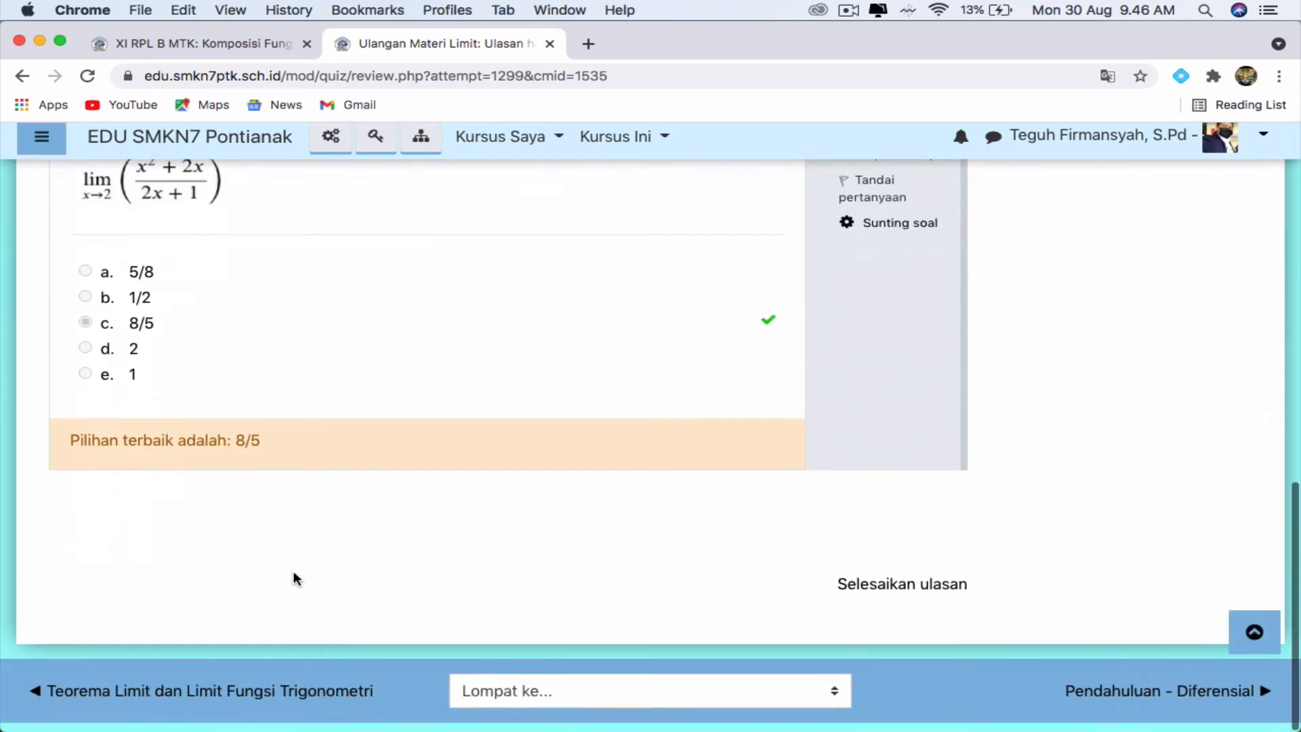
scroll(293, 578, "up", 4)
scroll(294, 576, "up", 3)
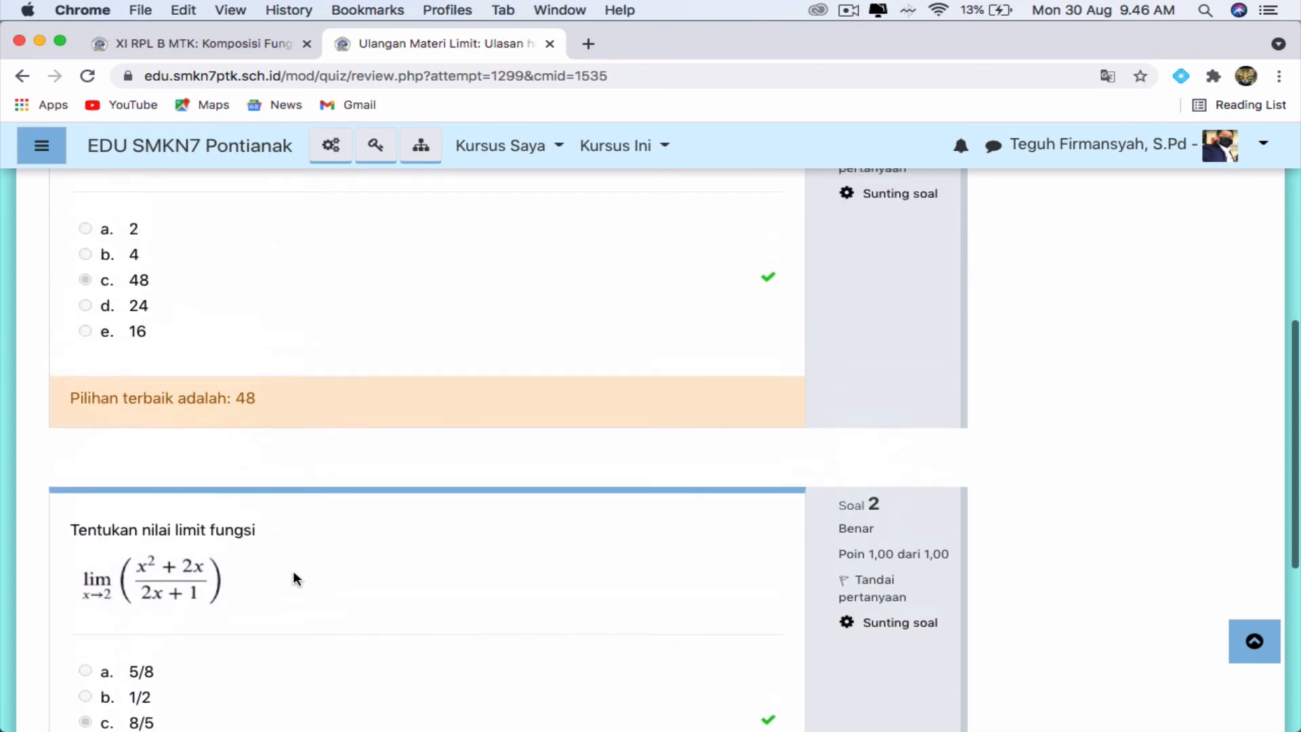
scroll(294, 576, "down", 5)
scroll(294, 576, "up", 5)
scroll(294, 578, "up", 15)
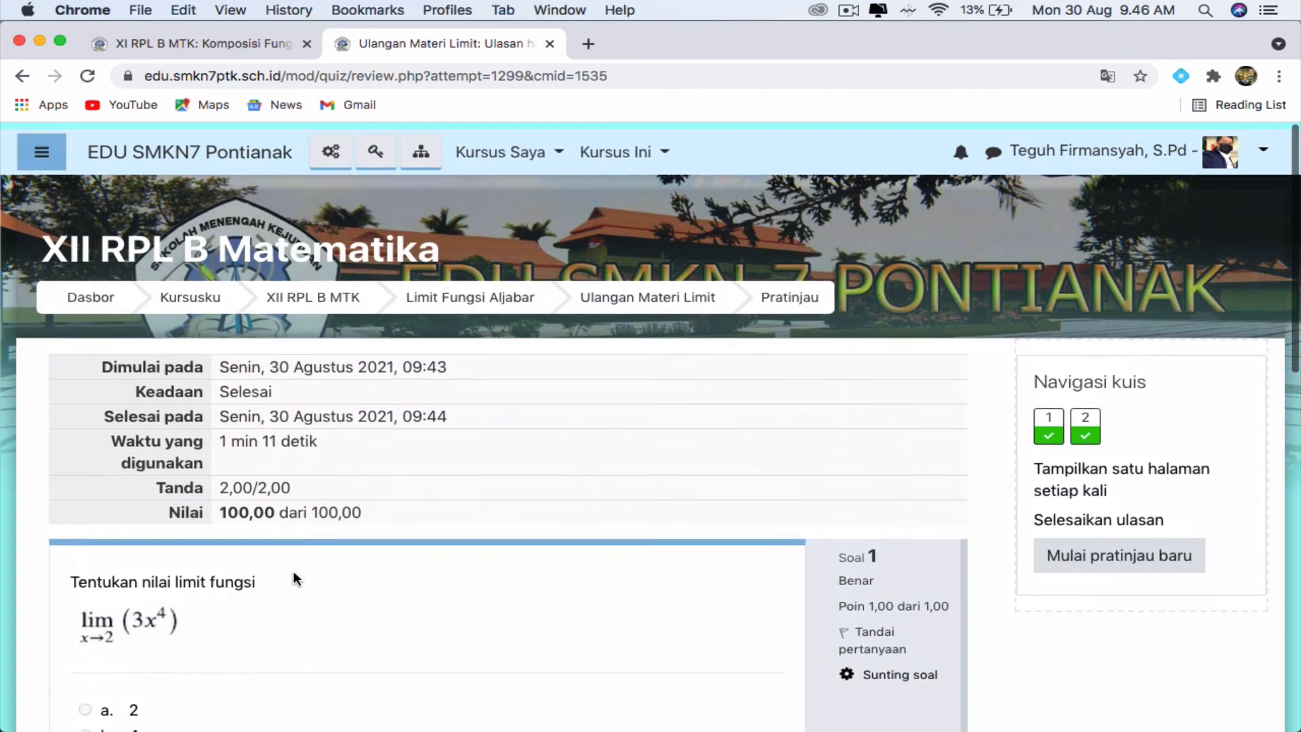
scroll(294, 578, "down", 20)
left_click(899, 596)
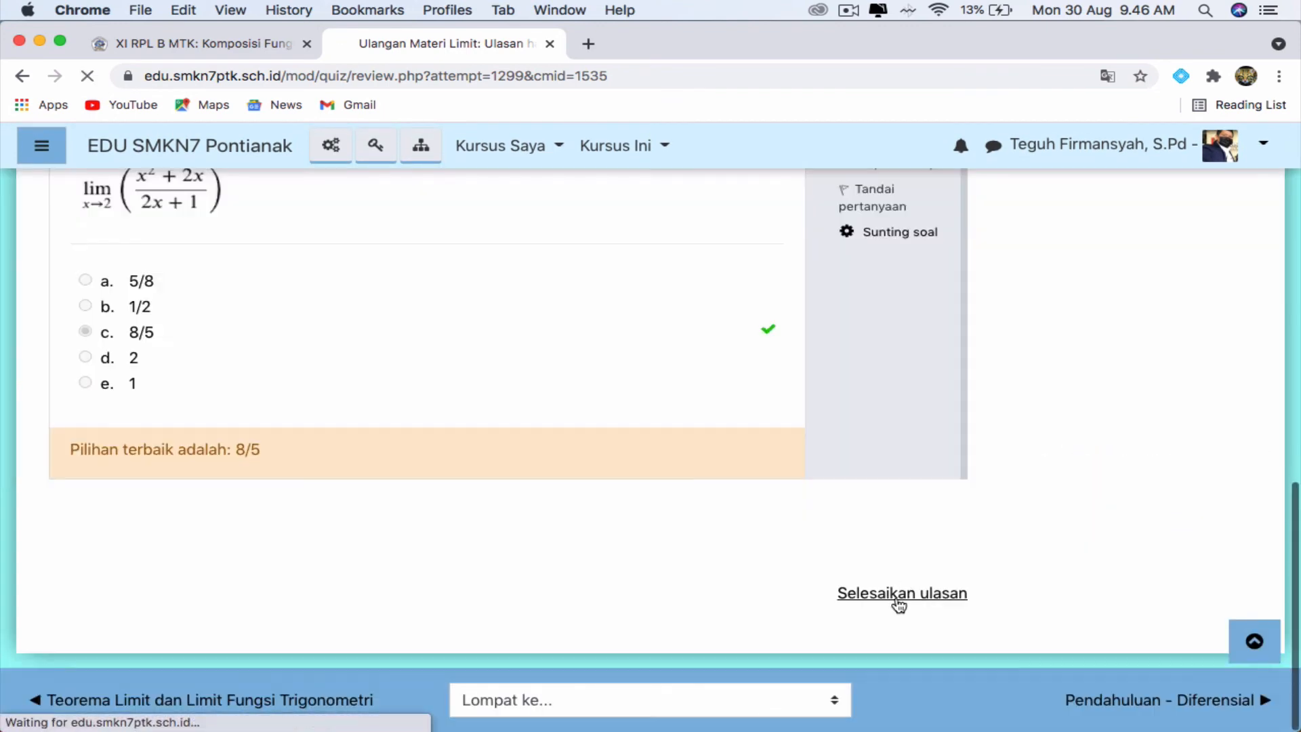
Open the settings of the quiz Ulangan Materi Limit for editing.
scroll(522, 505, "down", 5)
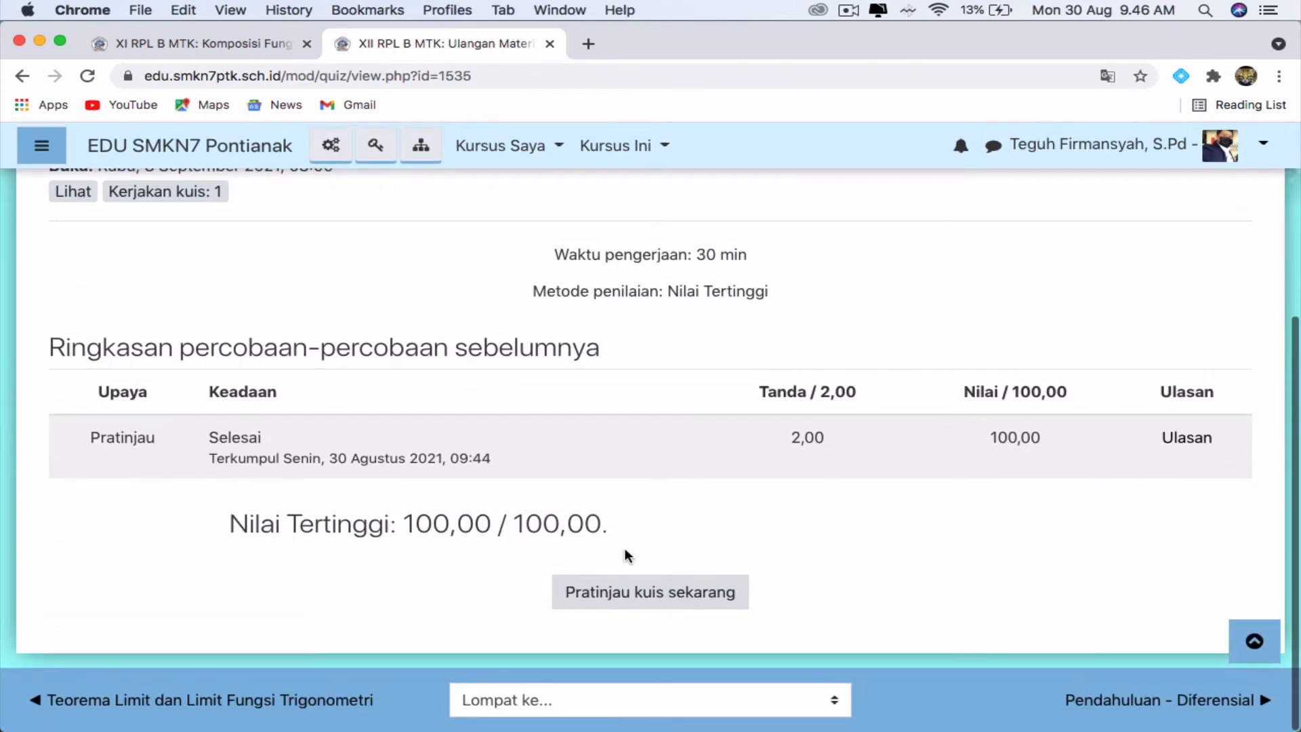
scroll(399, 379, "up", 4)
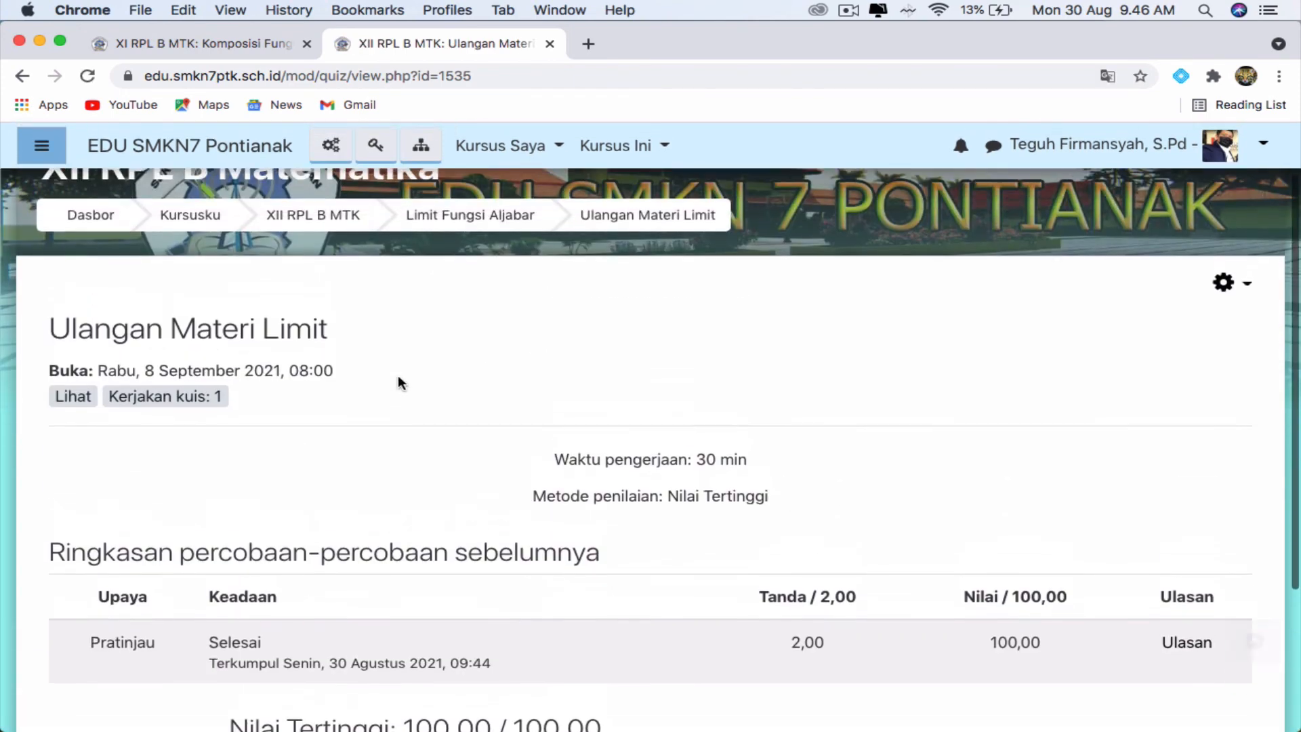
left_click(1251, 296)
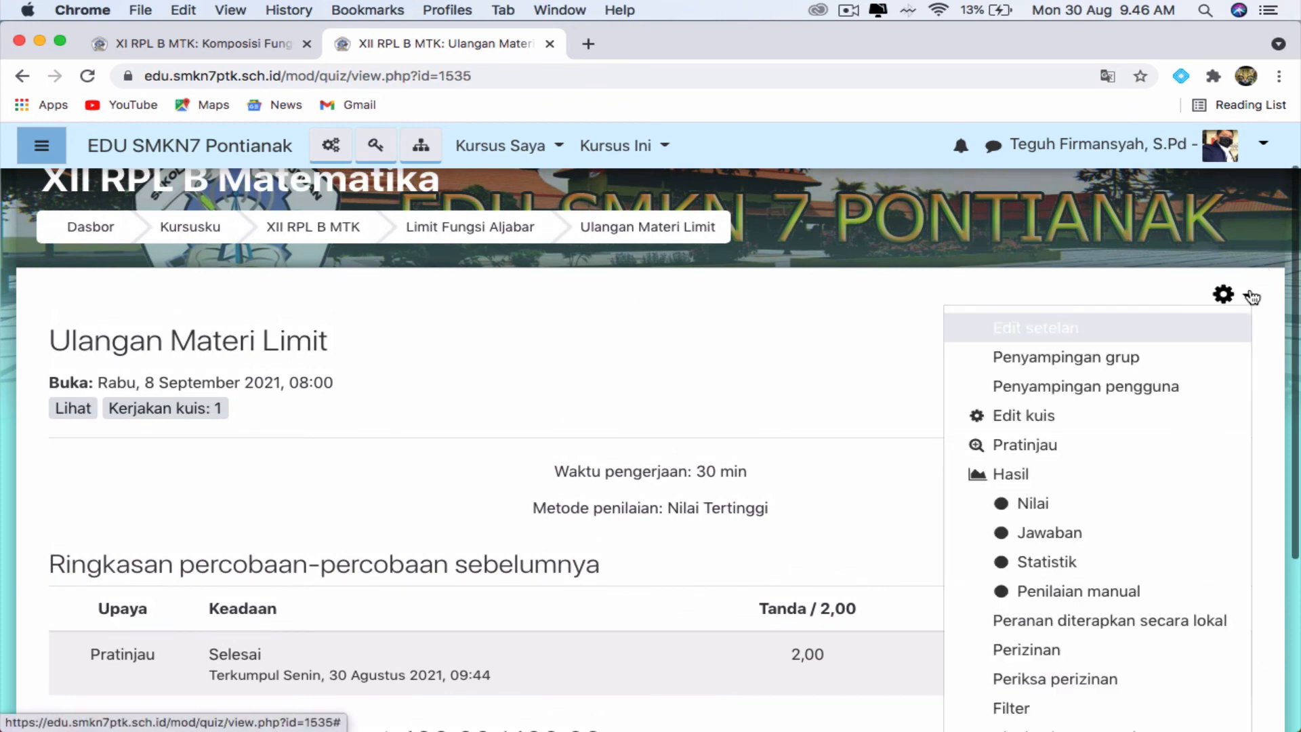
left_click(1042, 337)
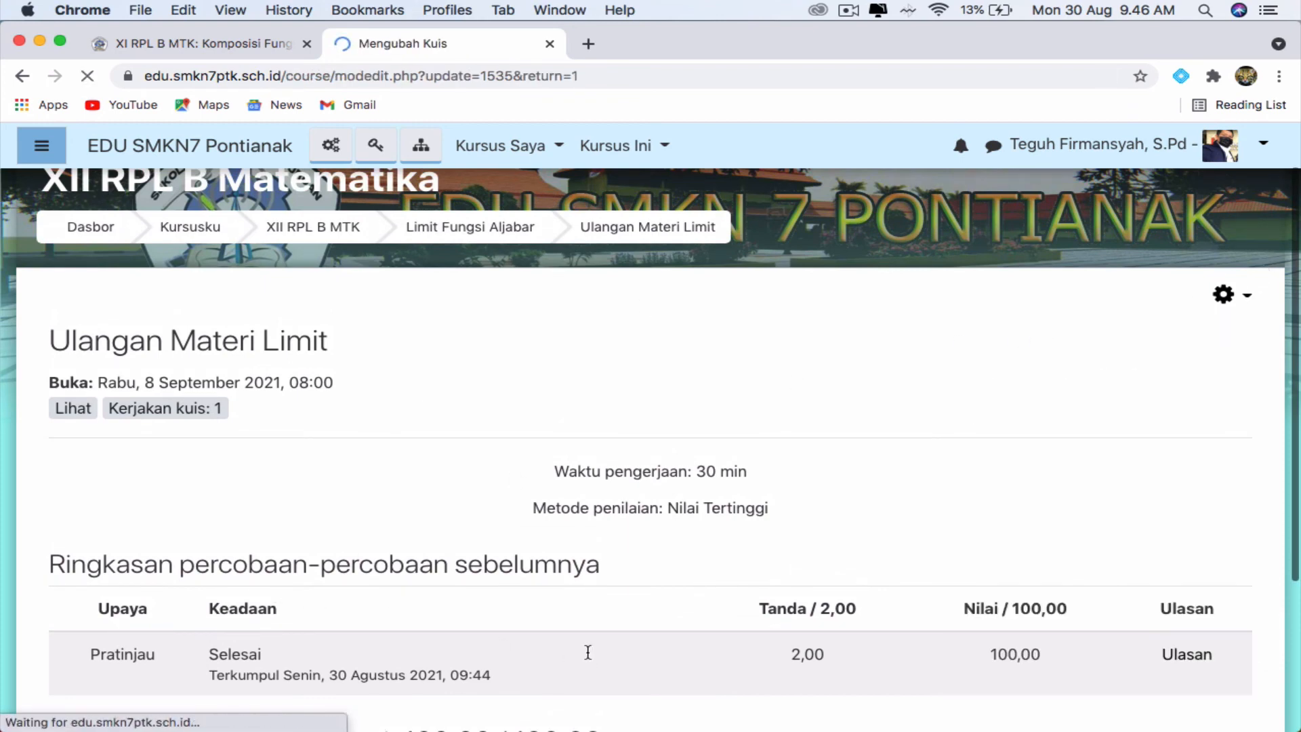
scroll(231, 576, "down", 6)
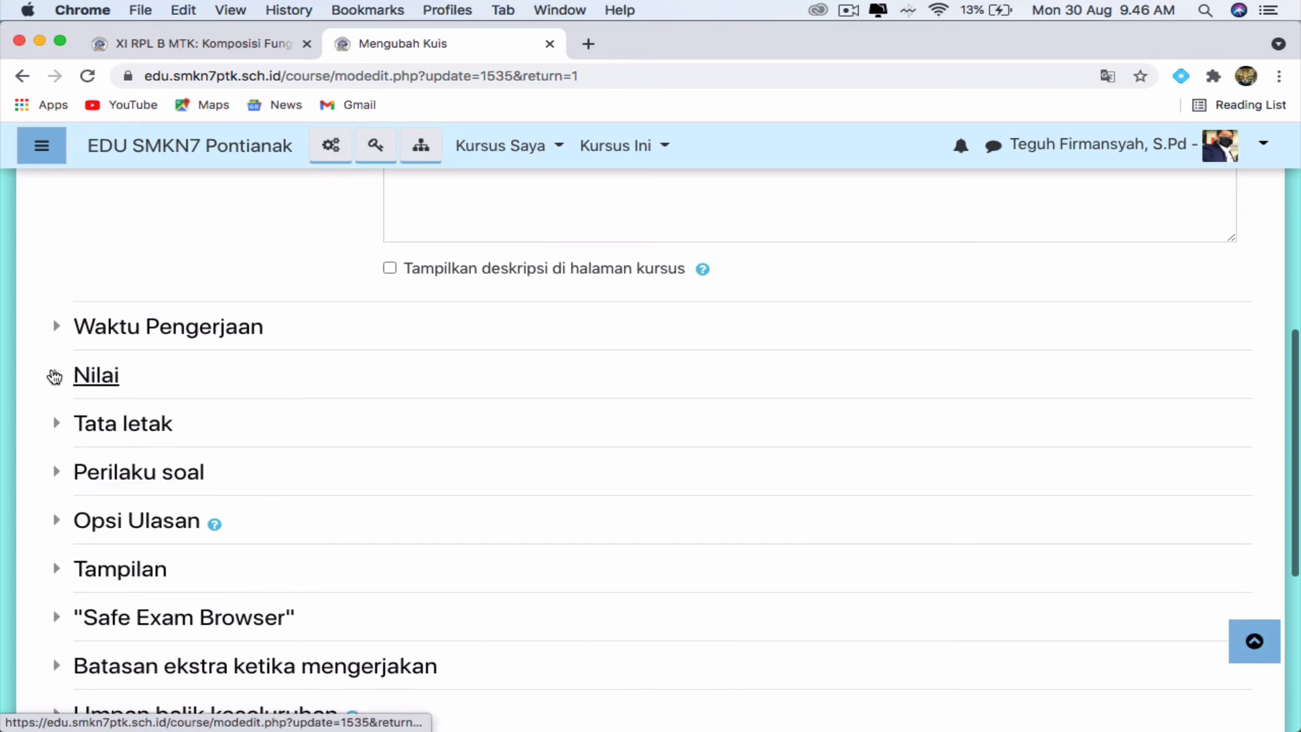
Set the number of allowed attempts to 1 in the quiz's grade settings (Nilai).
left_click(54, 377)
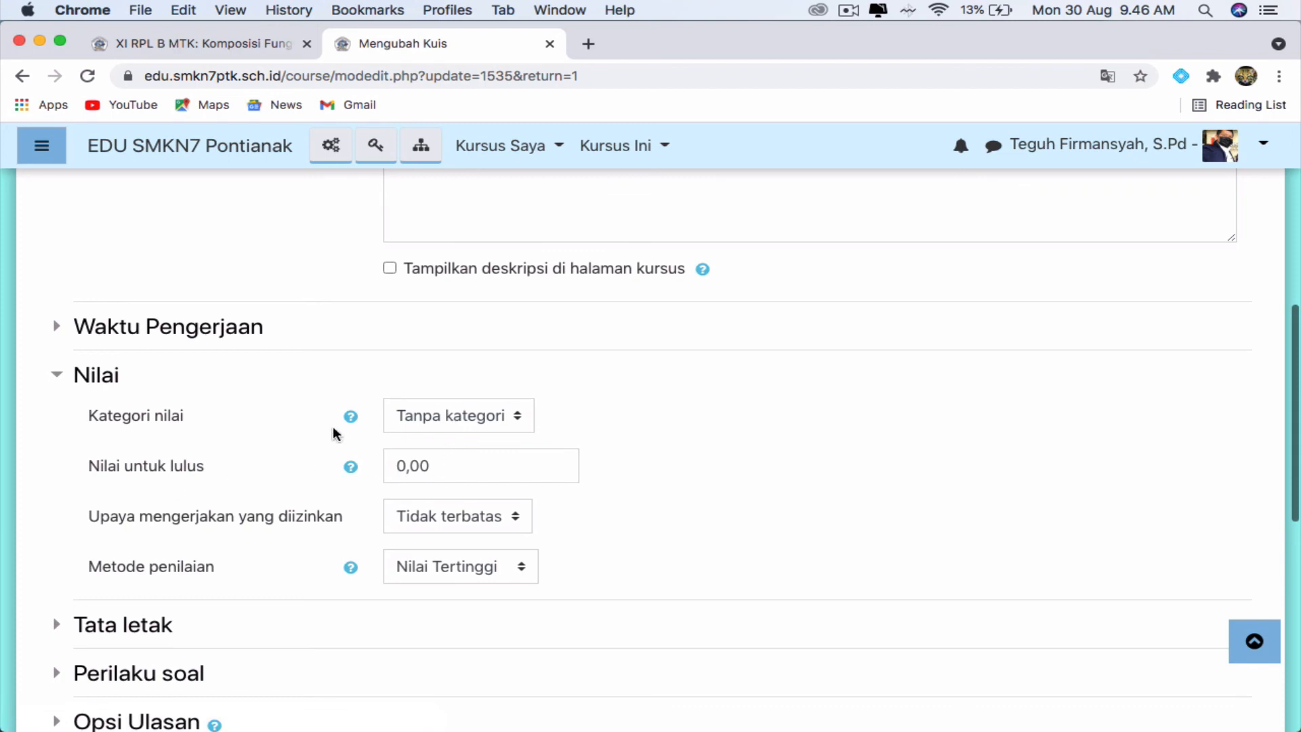
scroll(324, 601, "down", 5)
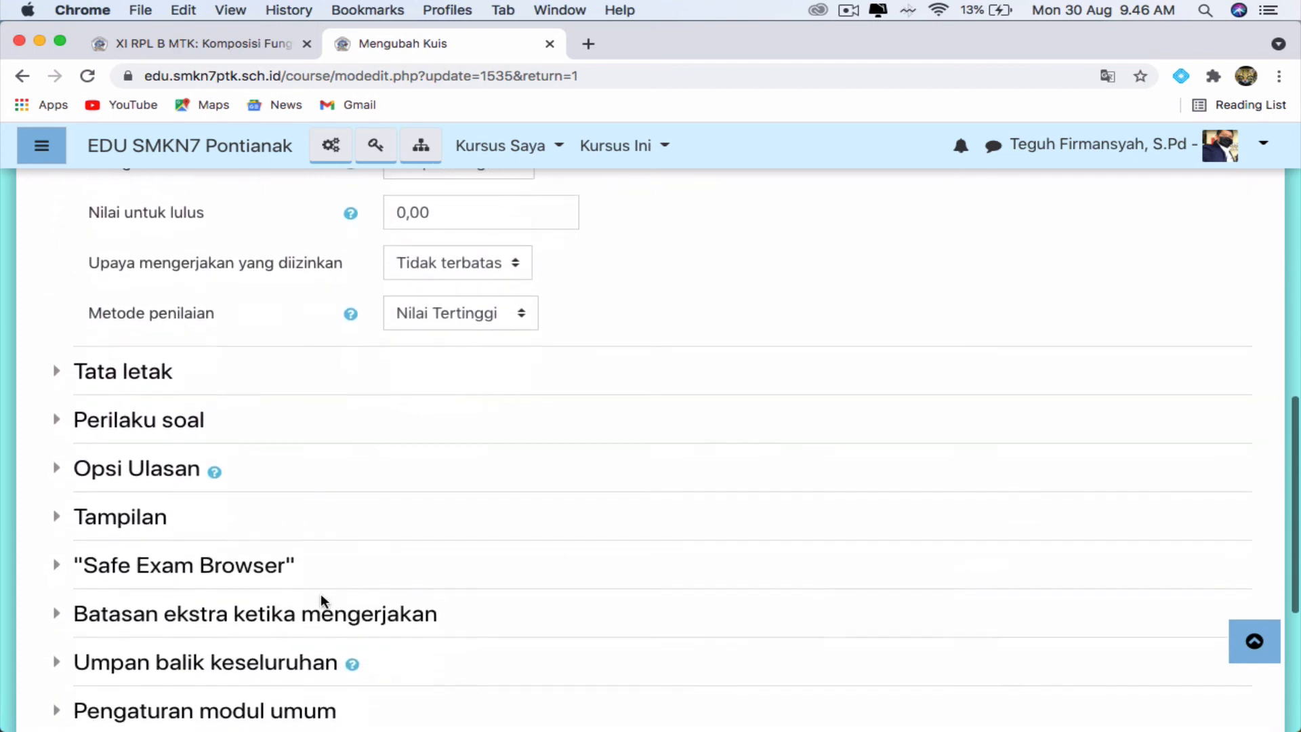
scroll(324, 601, "up", 3)
scroll(321, 595, "up", 1)
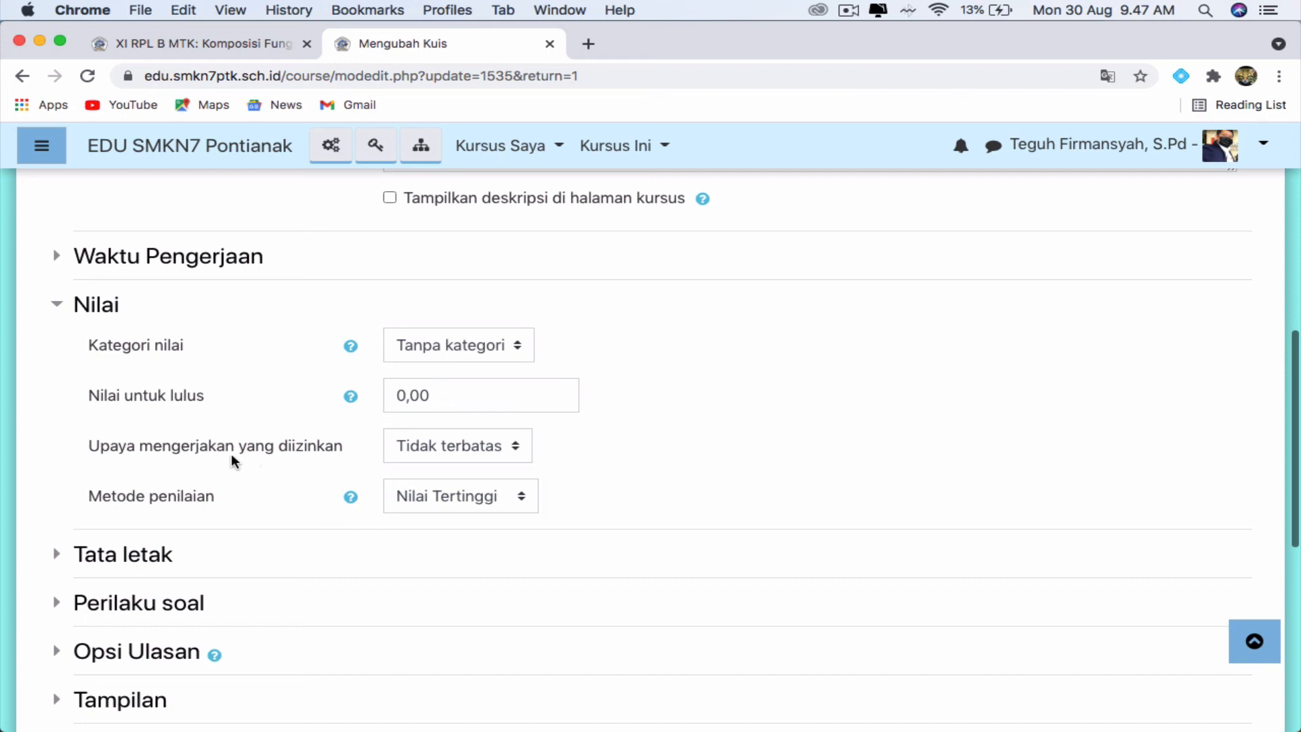
left_click(518, 453)
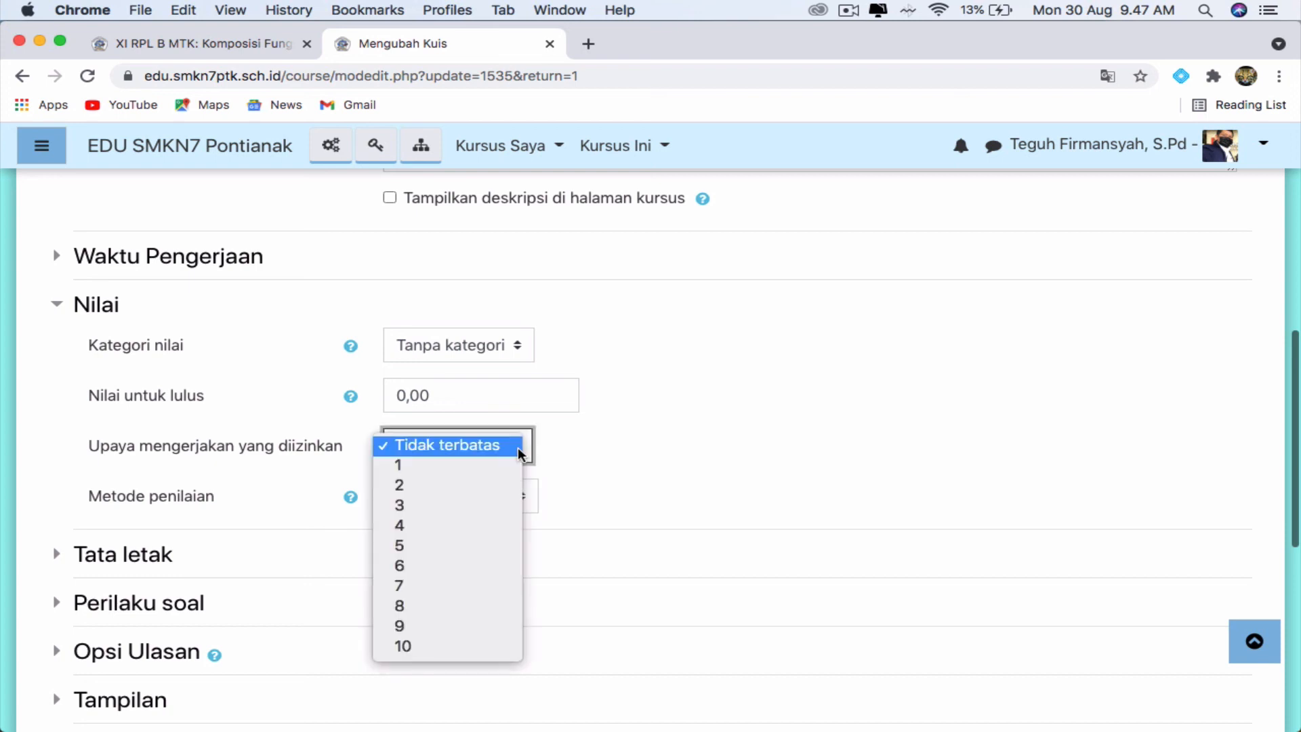
left_click(411, 467)
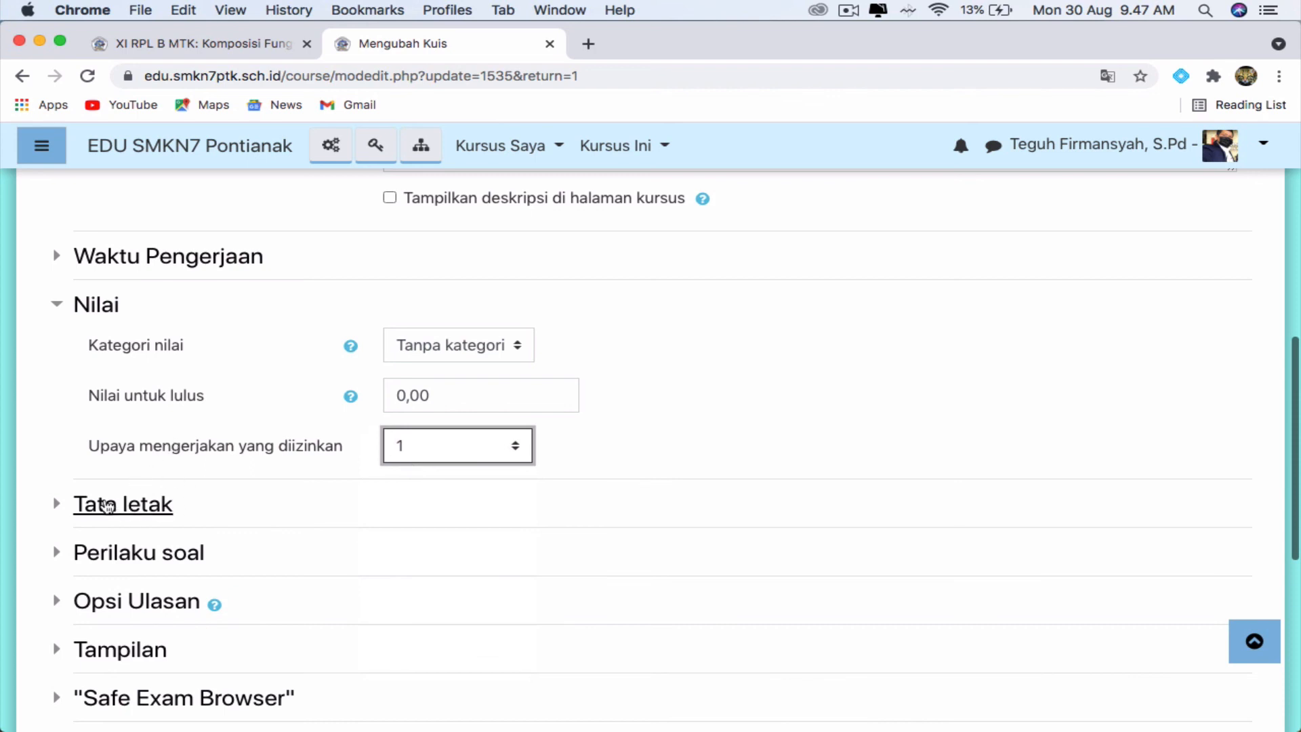
Expand and check the quiz's timing, layout (Tata letak) and question behaviour (Perilaku soal) settings.
left_click(60, 505)
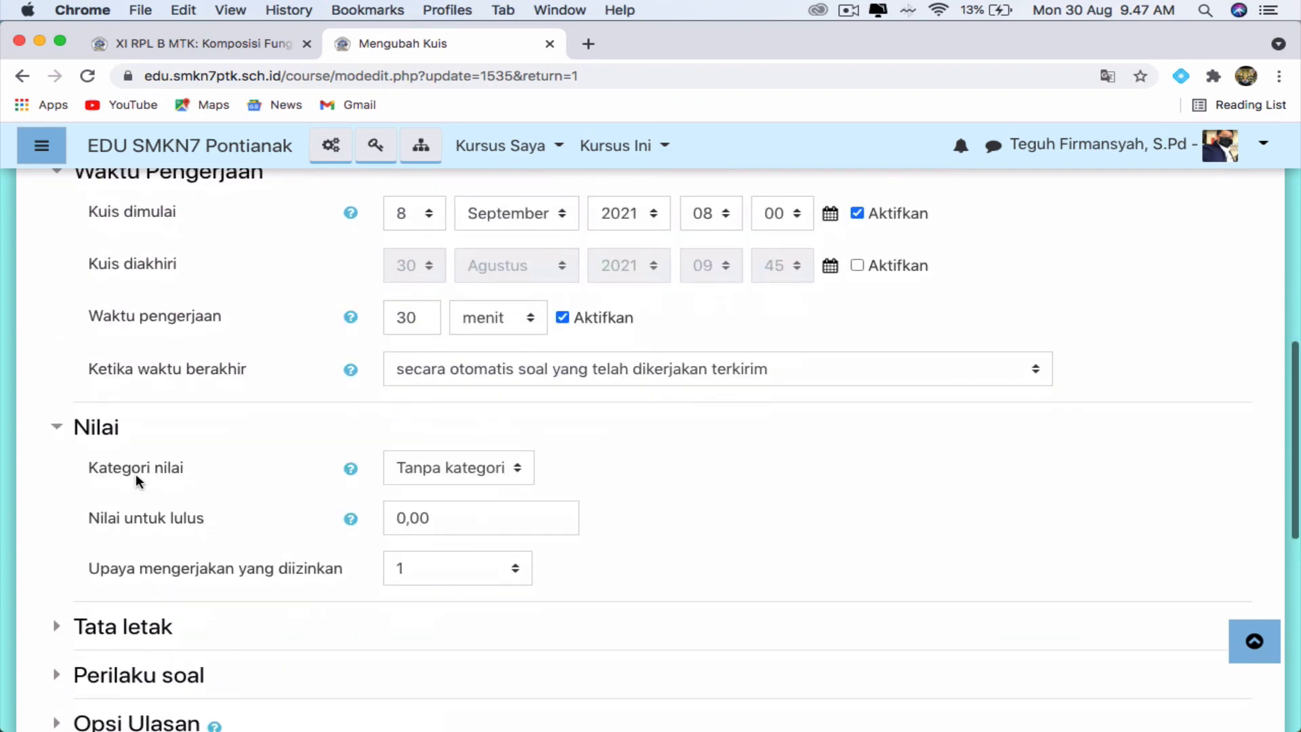
scroll(135, 478, "down", 3)
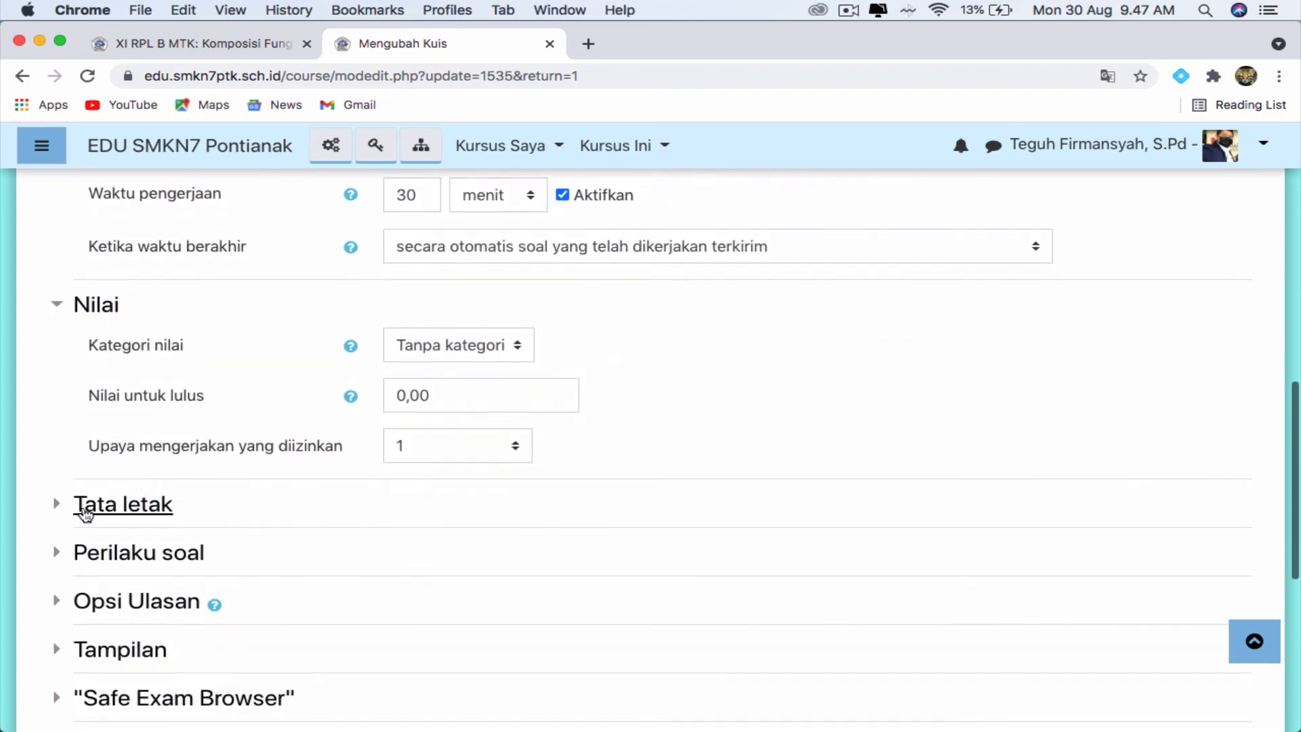
left_click(68, 507)
scroll(160, 522, "down", 2)
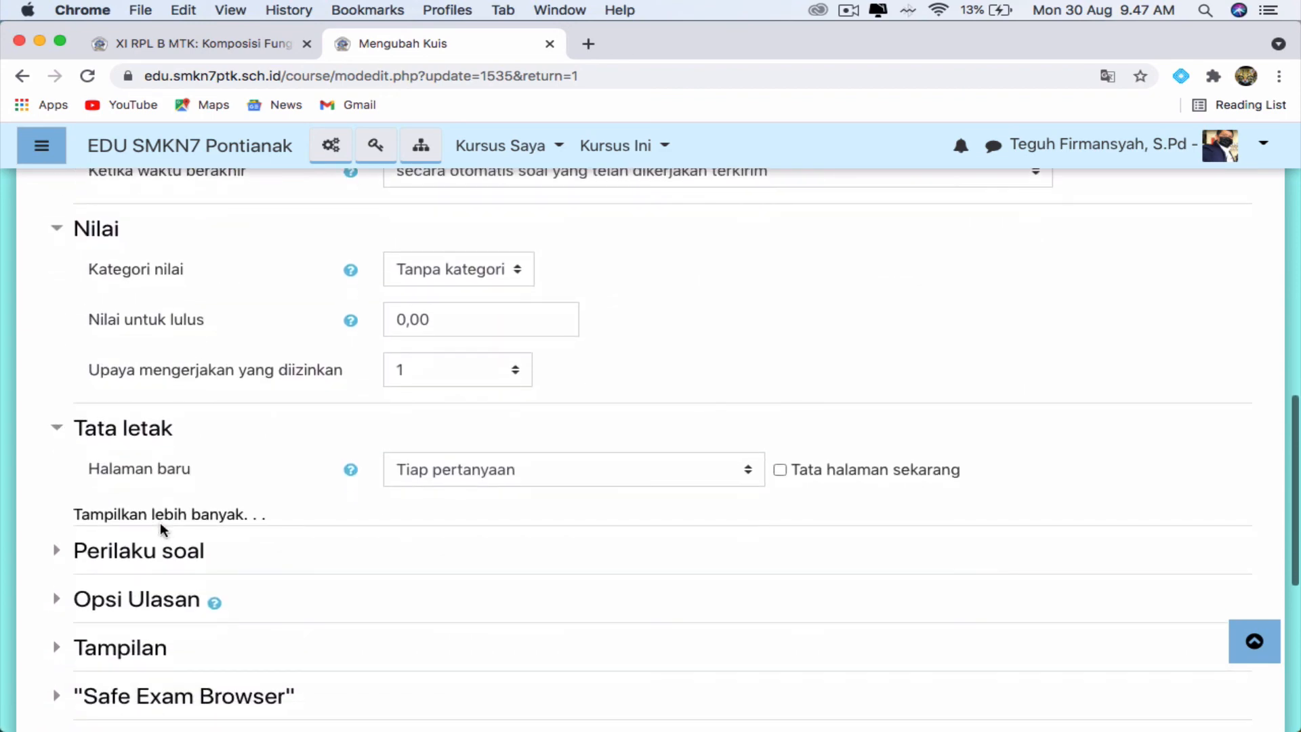
left_click(136, 547)
scroll(151, 542, "down", 3)
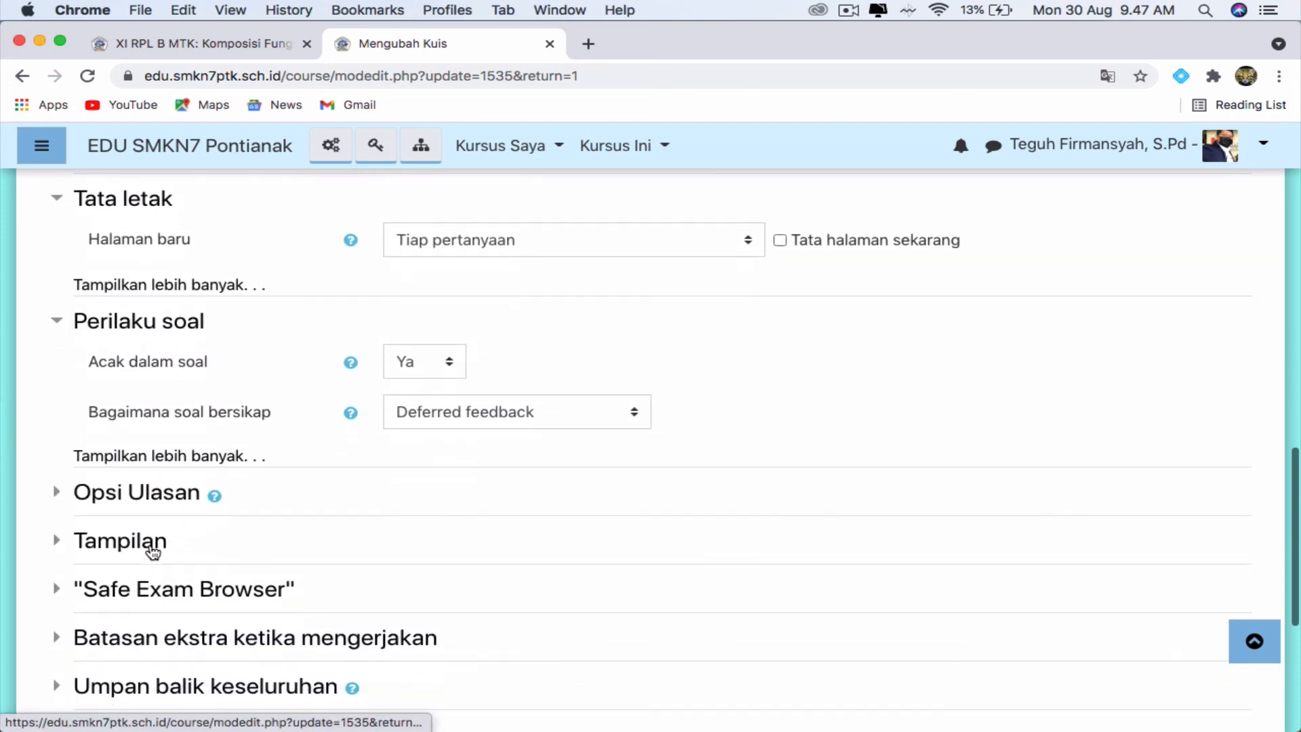
In the review options, disable Apabila benar and Jawaban benar both immediately after the attempt and later while the quiz is open.
left_click(76, 491)
scroll(227, 498, "down", 4)
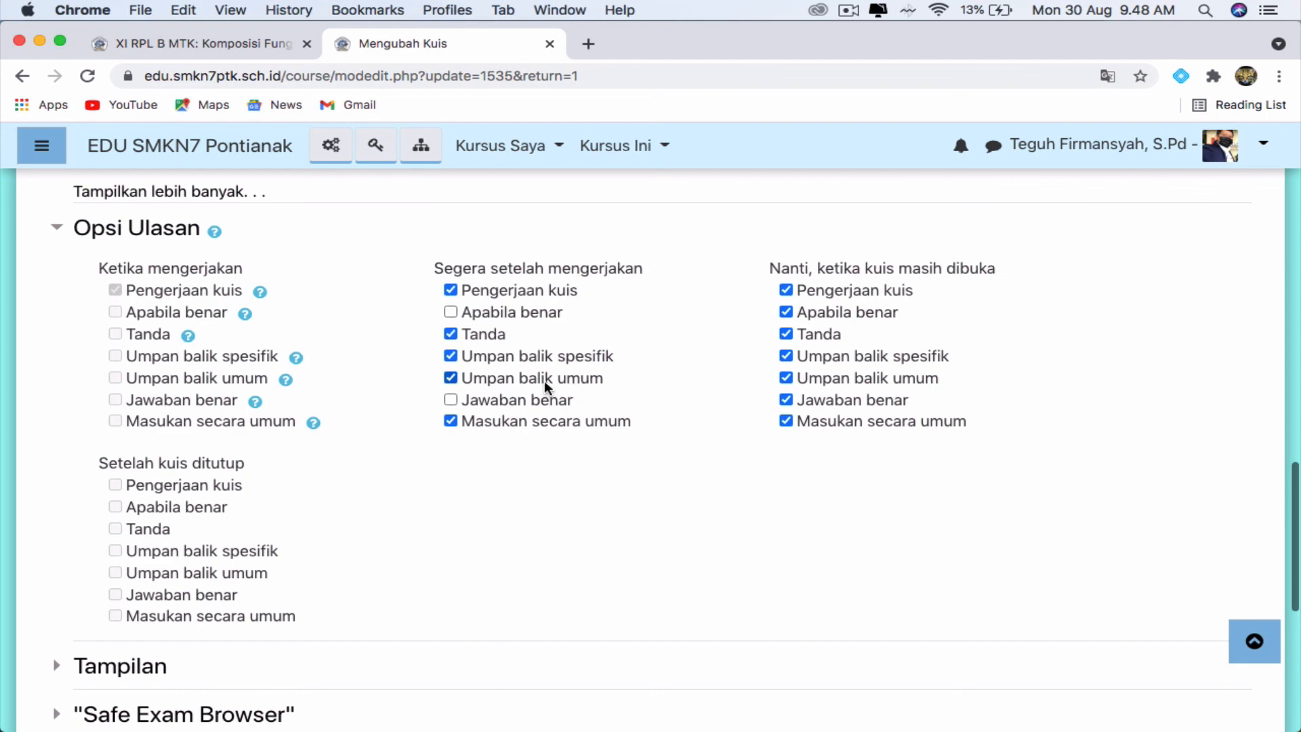
left_click(865, 314)
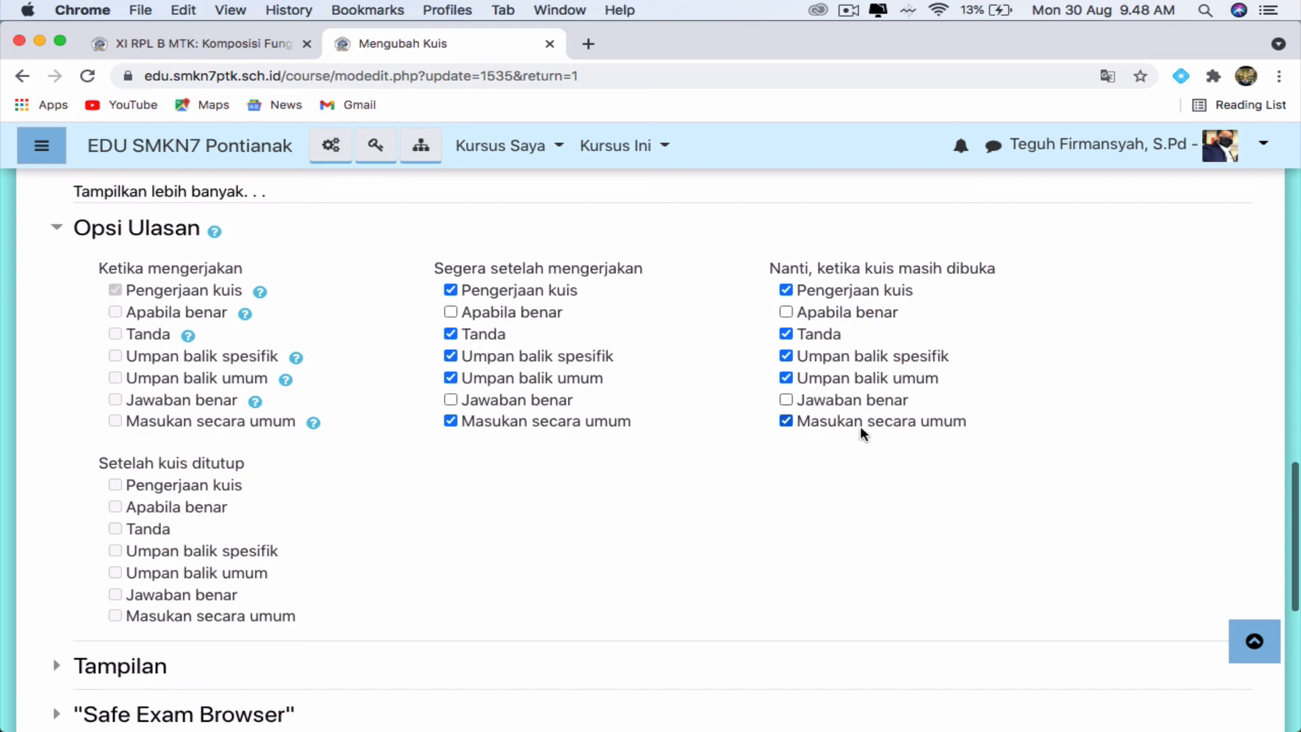
Check the activity completion conditions (Penyelesaian aktivitas), and save and display the quiz.
scroll(408, 479, "down", 3)
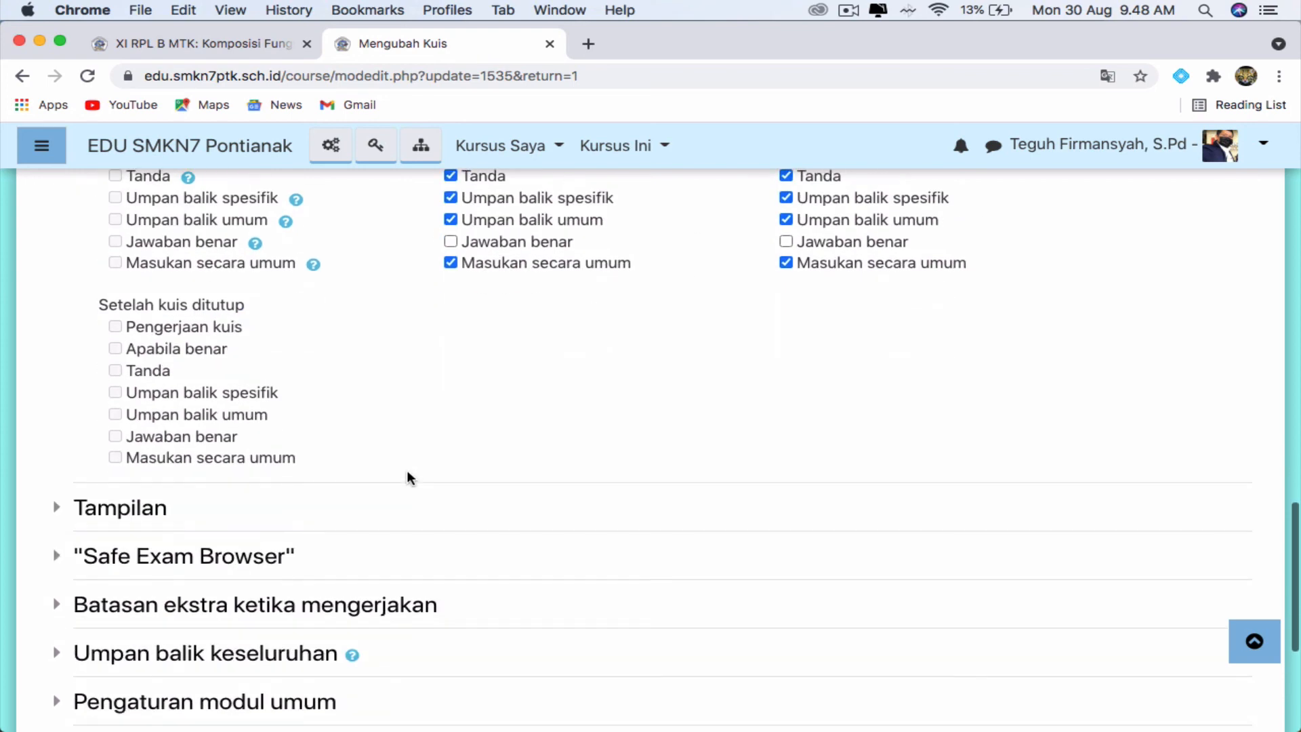
scroll(408, 479, "down", 6)
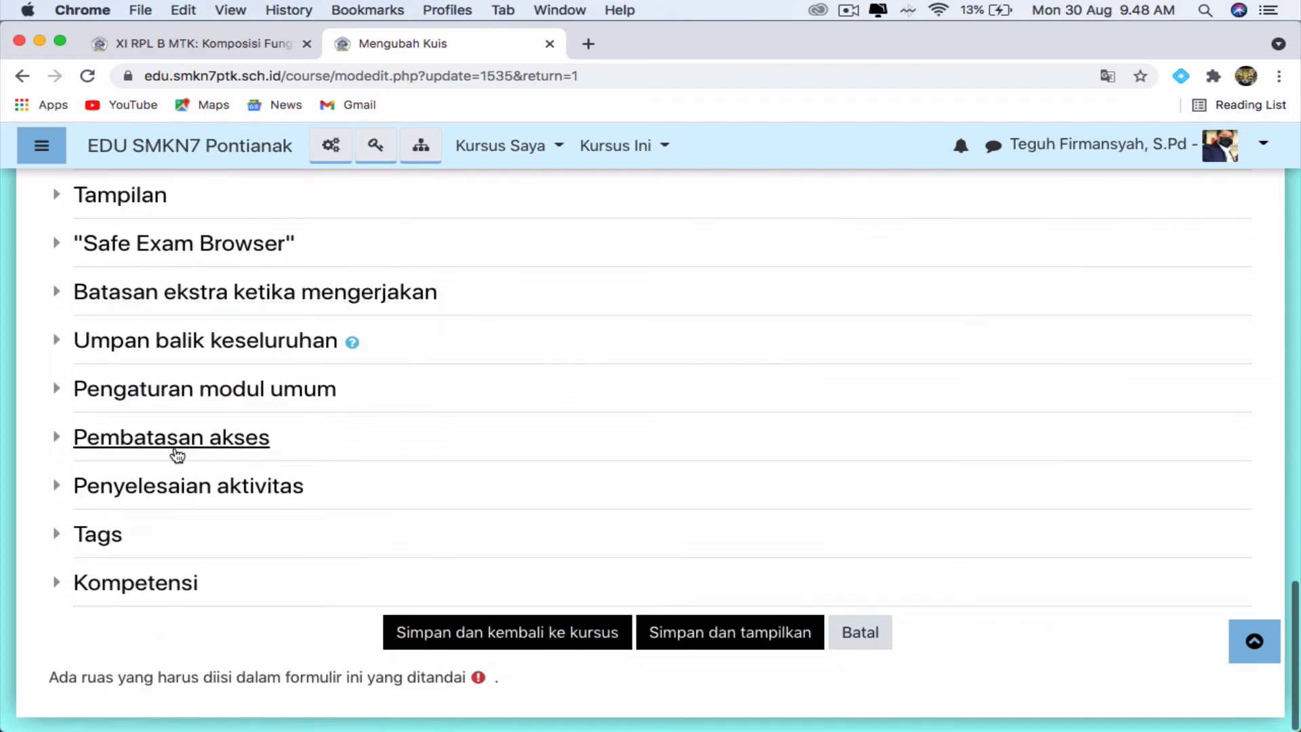
left_click(157, 486)
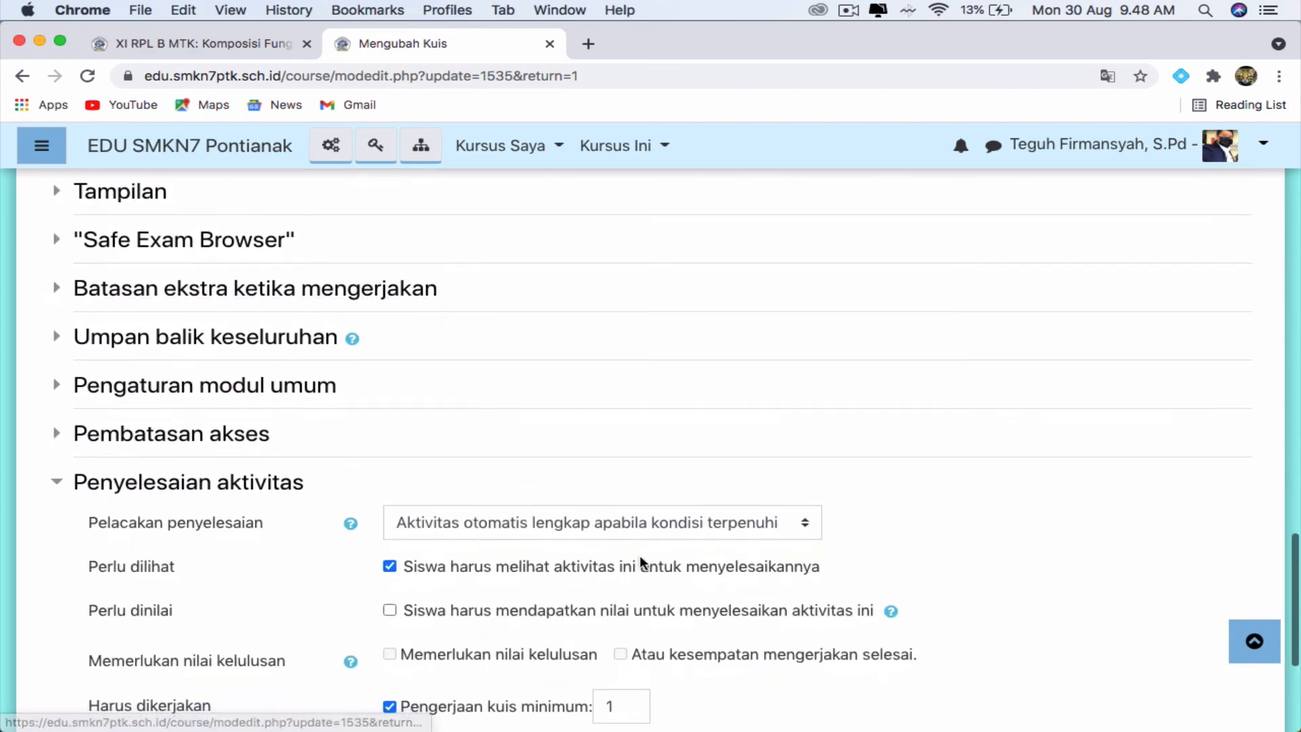
scroll(640, 561, "down", 4)
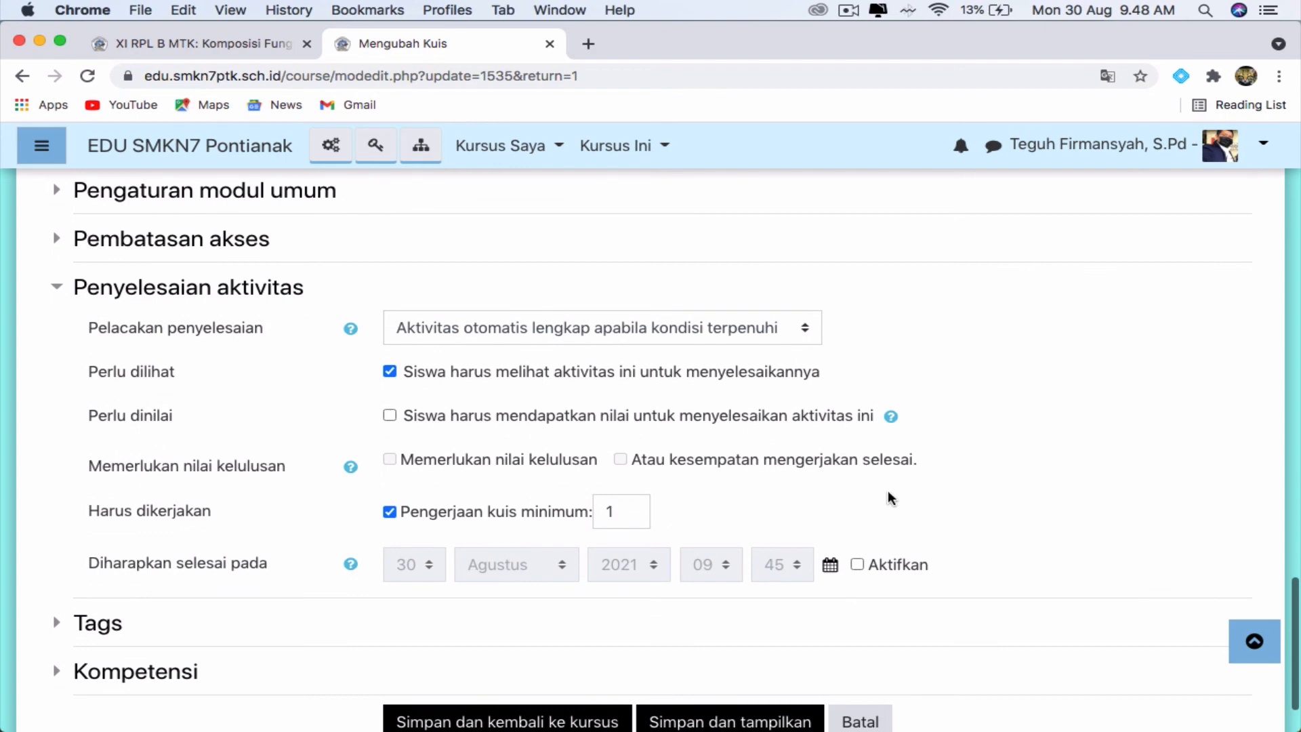
scroll(889, 498, "down", 2)
left_click(745, 640)
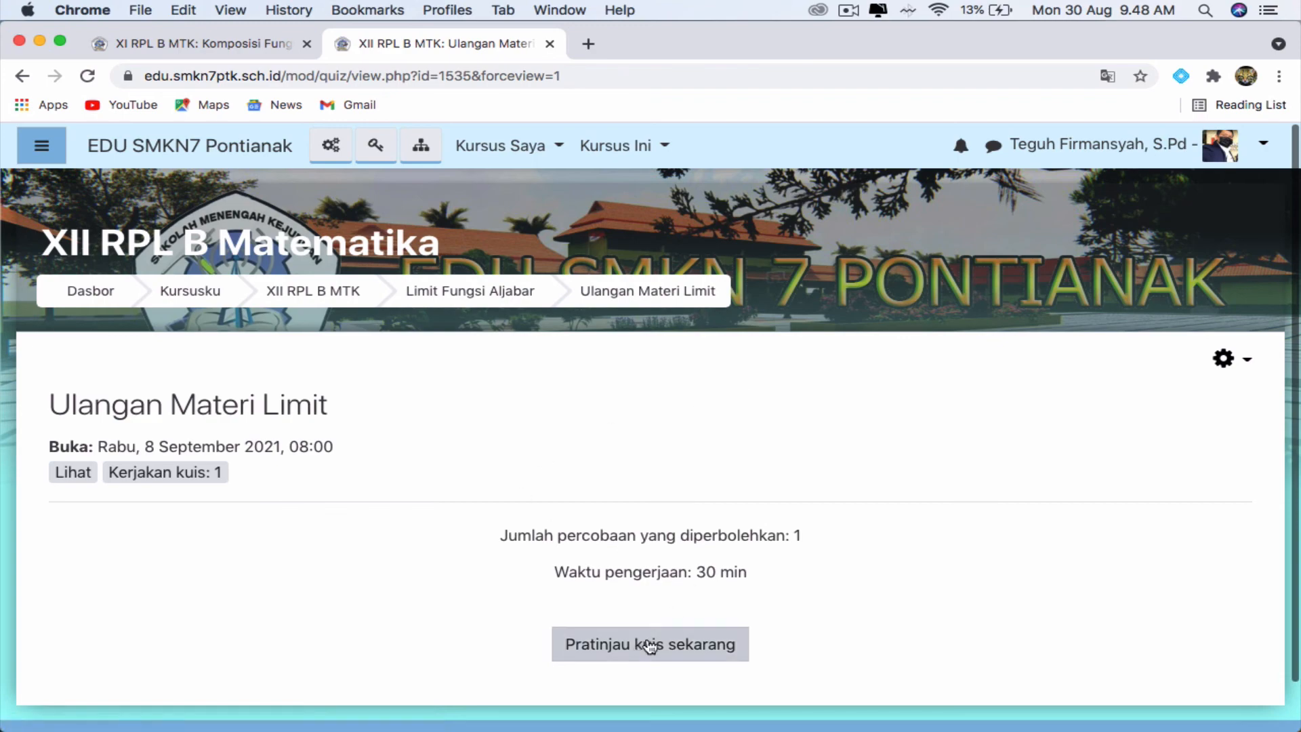
Start a new preview attempt and answer question 1, the limit of (x² + 2x)/(2x + 1), with option c (8/5).
left_click(648, 641)
left_click(445, 537)
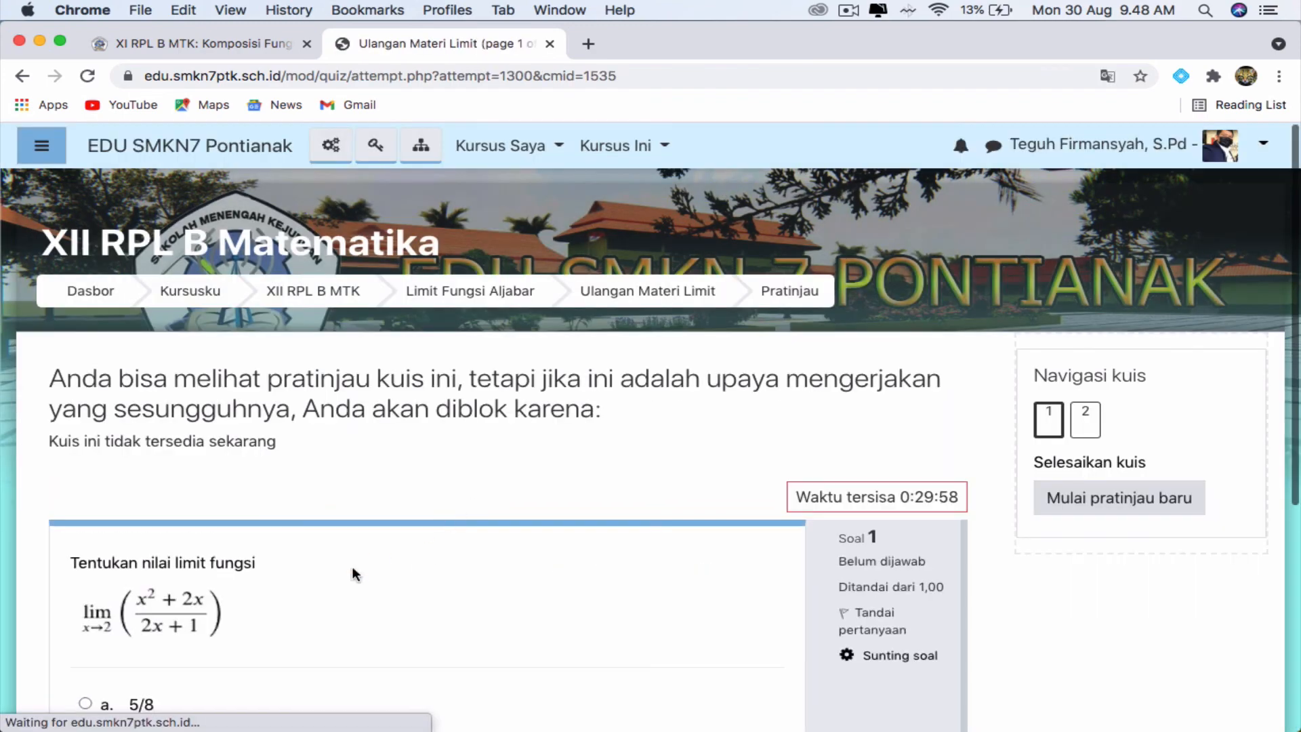
scroll(351, 567, "down", 4)
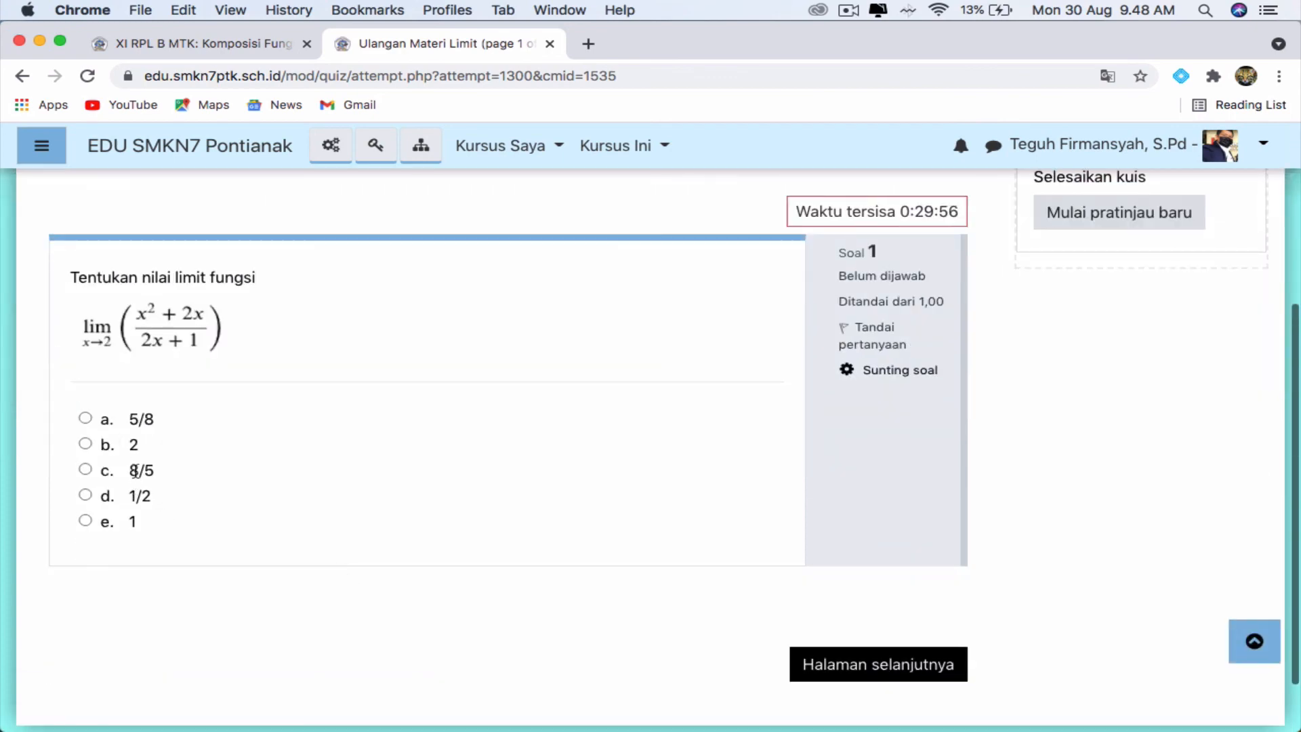
left_click(85, 469)
Go to question 2, the limit of 3x⁴ as x approaches 2, and answer it with option e (4).
left_click(861, 695)
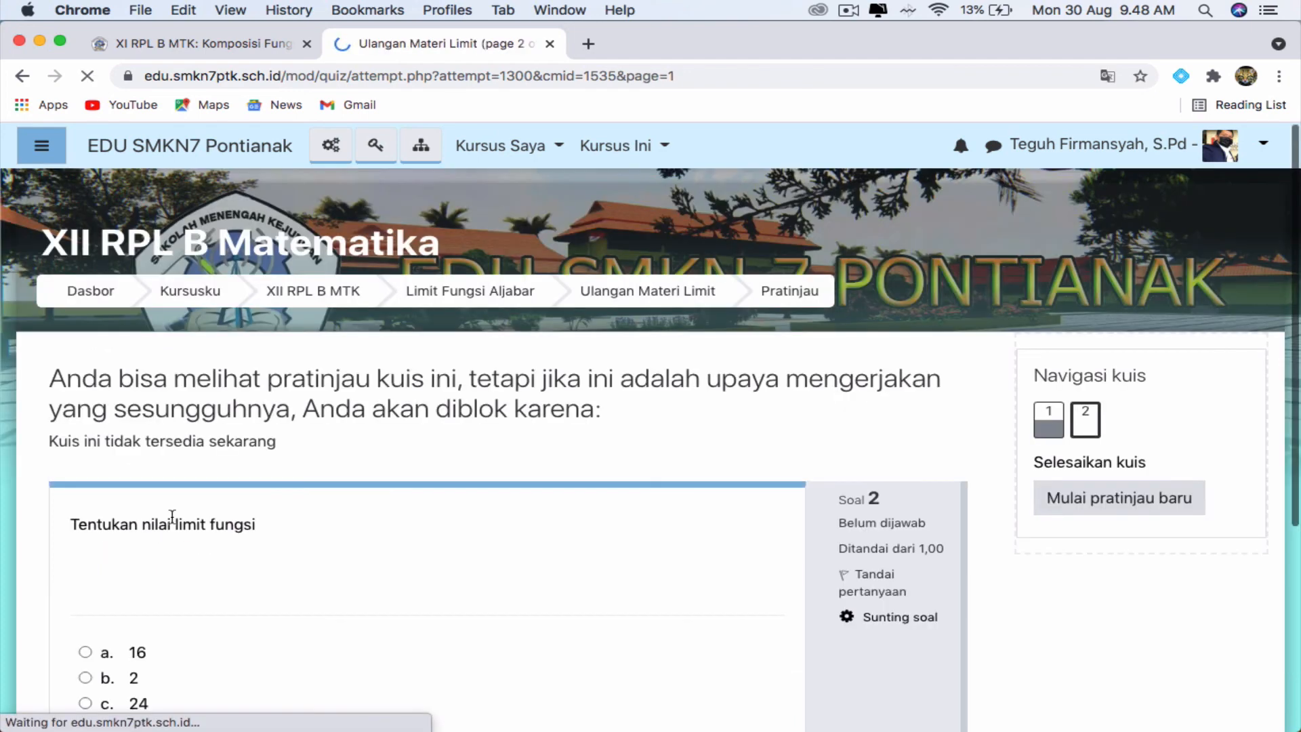
scroll(168, 606, "down", 6)
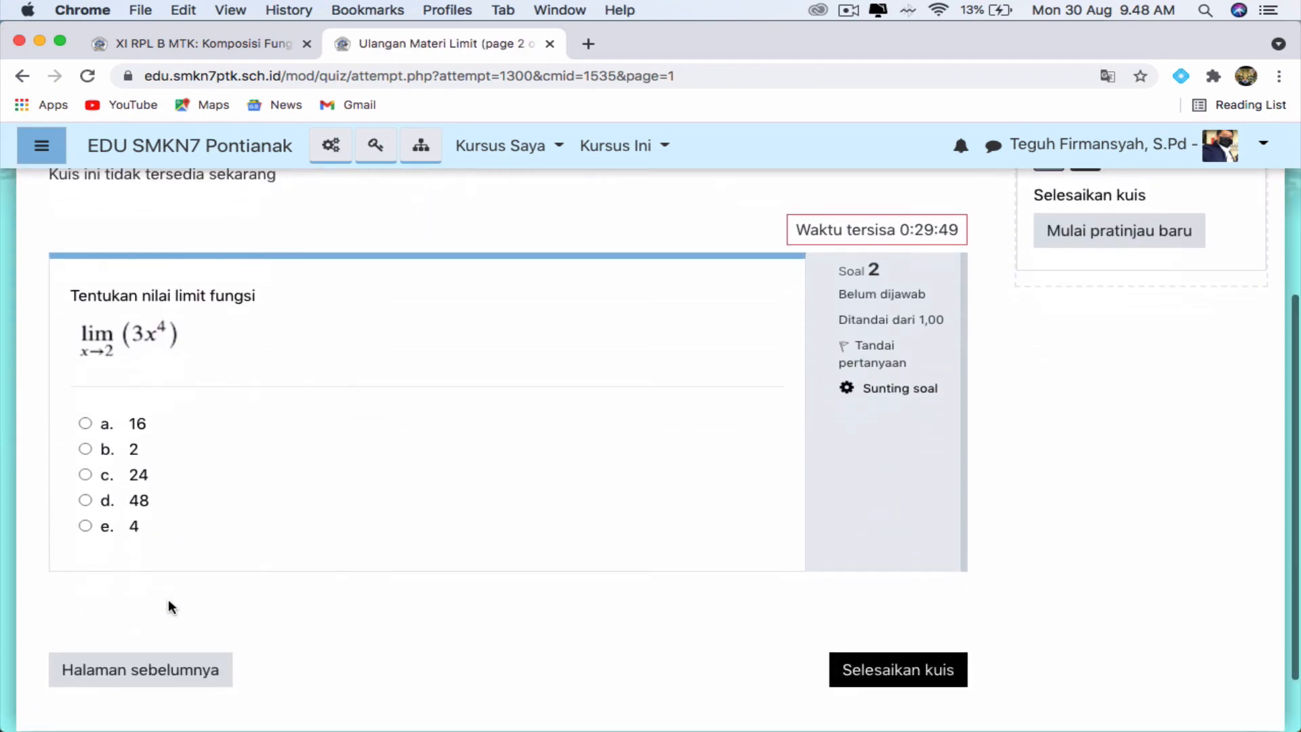
left_click(84, 526)
Finish the second preview attempt and submit all answers, confirming the submission.
left_click(908, 699)
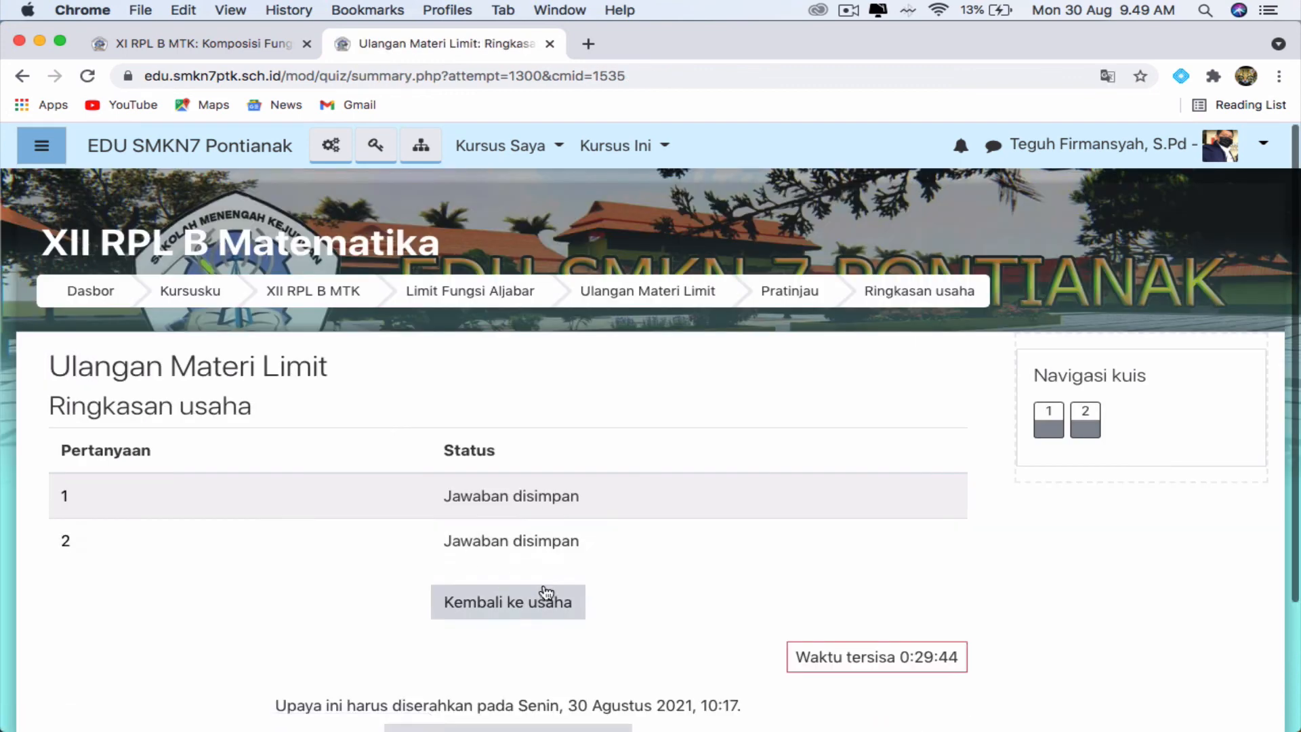
scroll(542, 596, "down", 3)
left_click(511, 588)
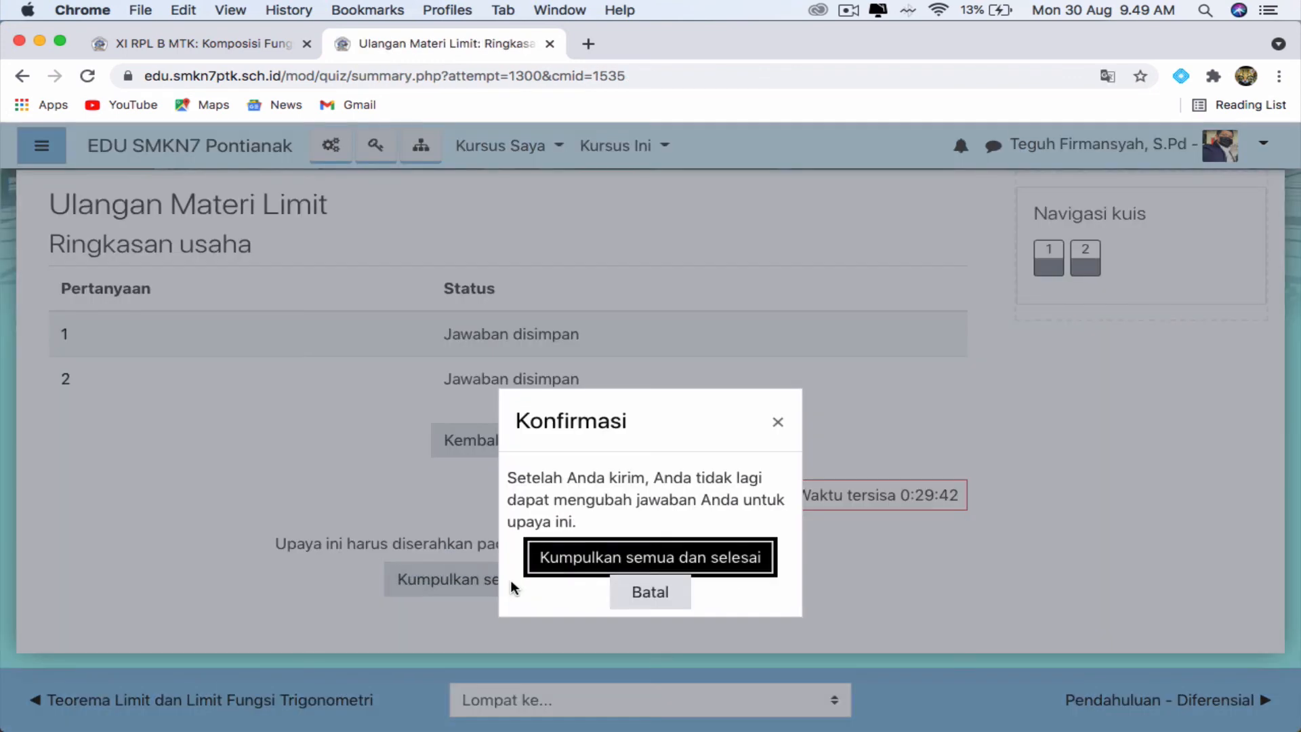
left_click(661, 561)
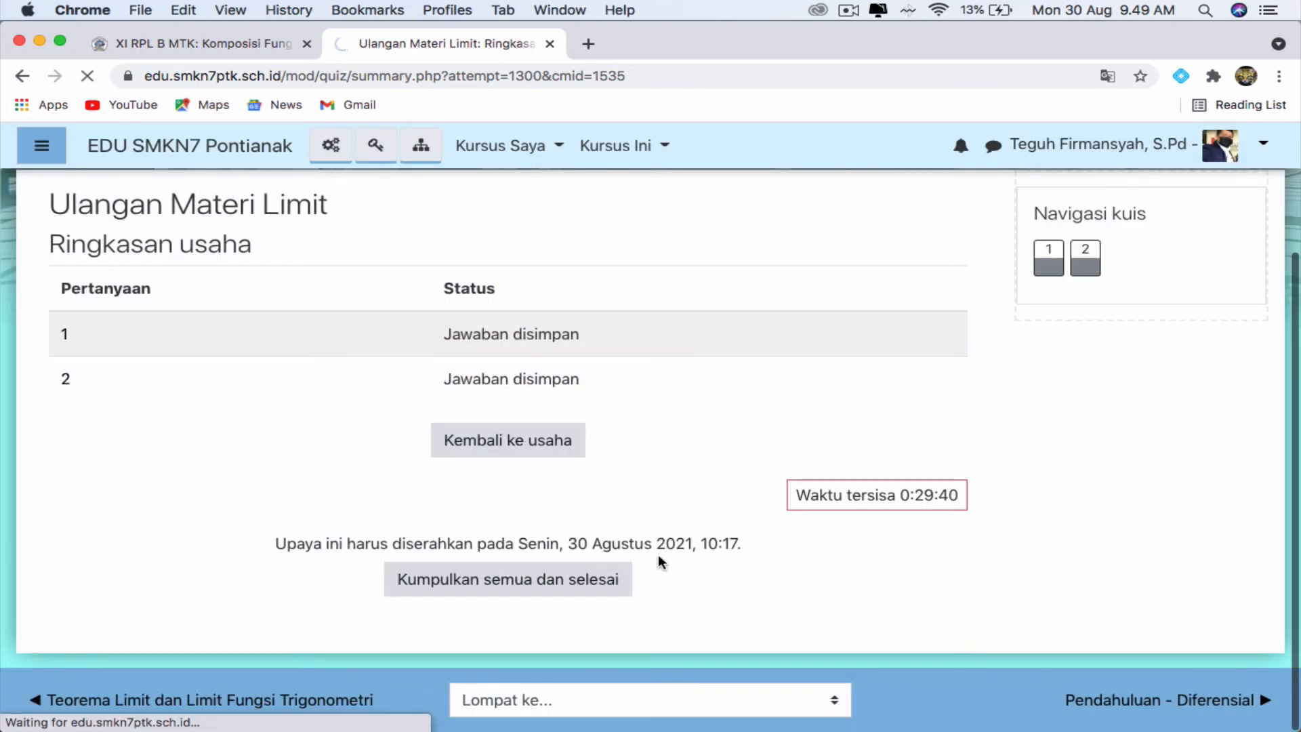
Examine the attempt's review for the grade, the points per question and whether correct answers are hidden, and finish the review.
scroll(657, 561, "down", 6)
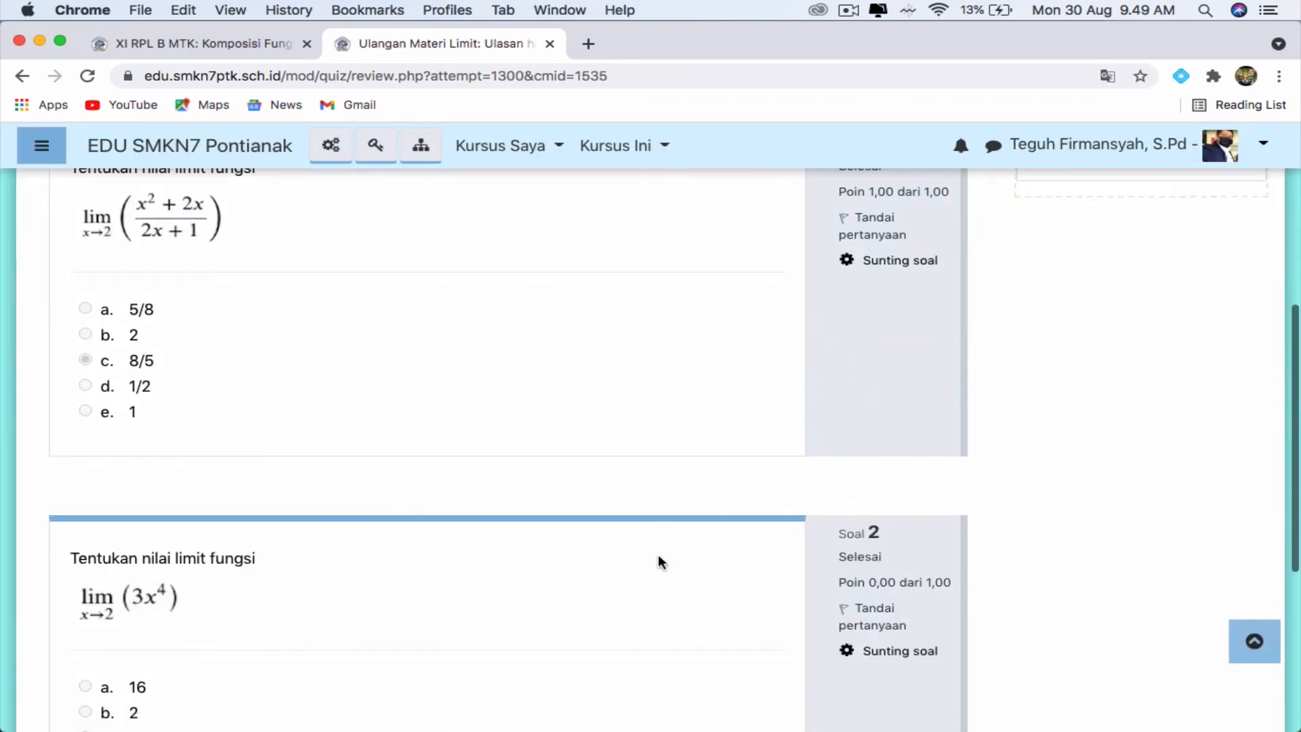
scroll(406, 317, "up", 1)
scroll(406, 317, "up", 3)
scroll(407, 317, "down", 3)
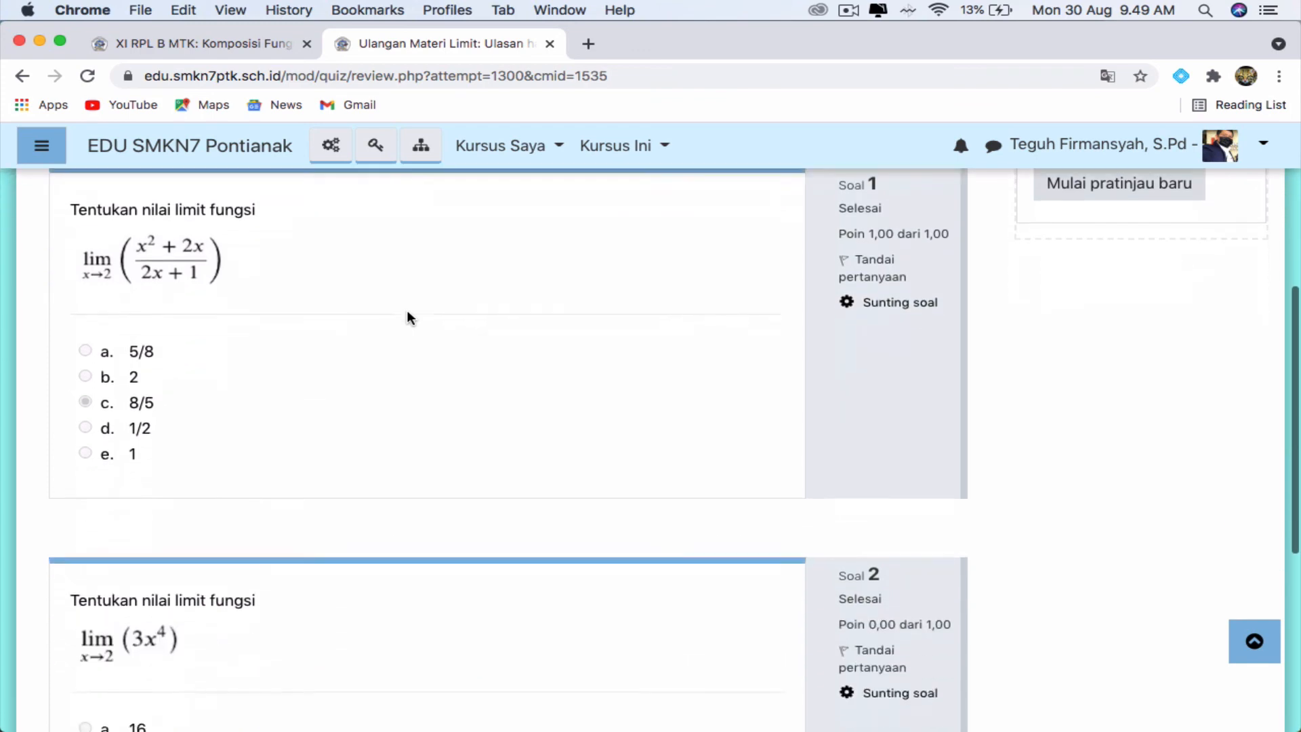
scroll(407, 317, "up", 3)
scroll(406, 315, "down", 9)
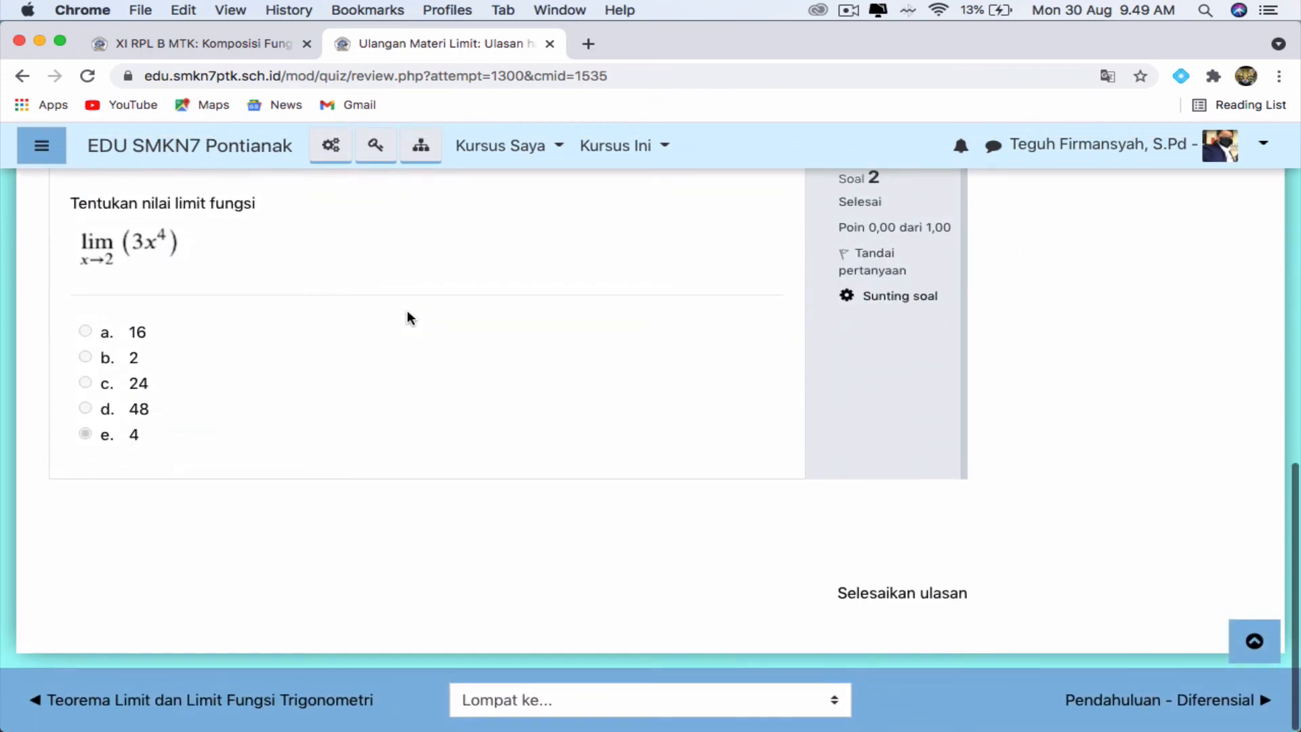
scroll(406, 315, "up", 6)
scroll(409, 316, "up", 4)
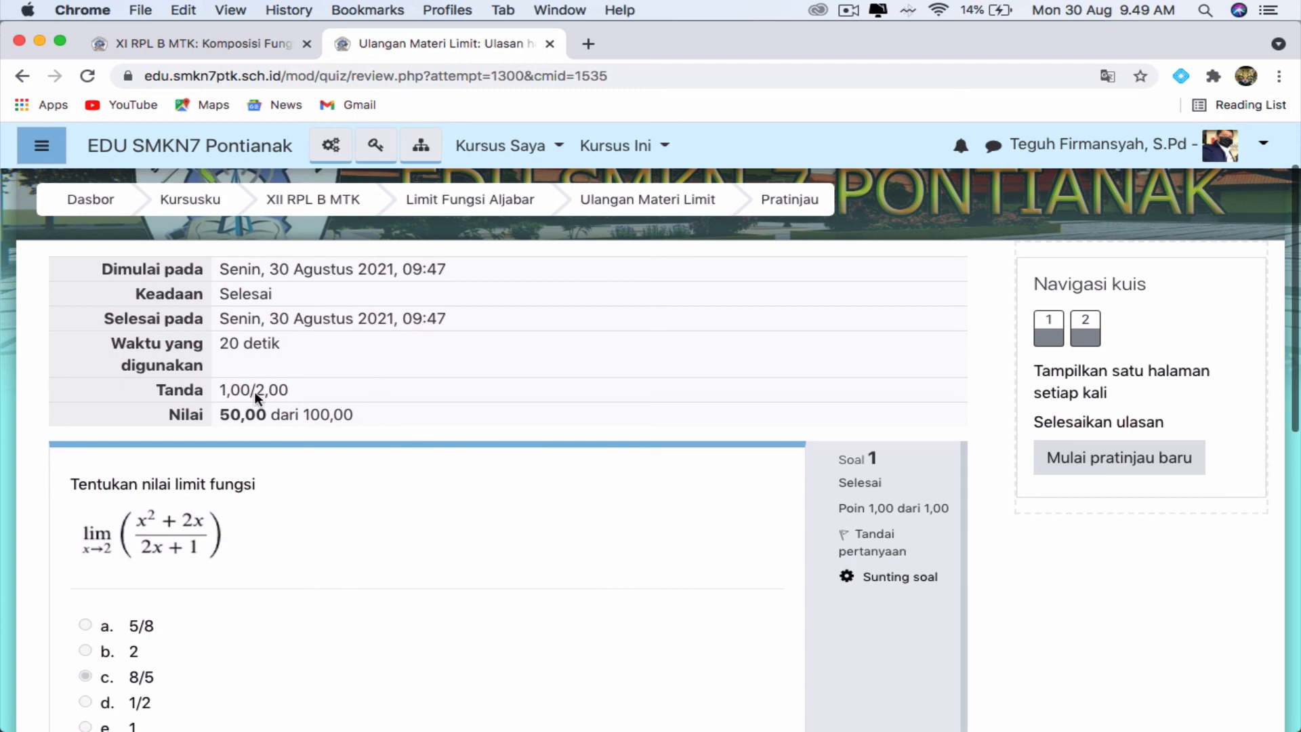
scroll(423, 476, "down", 10)
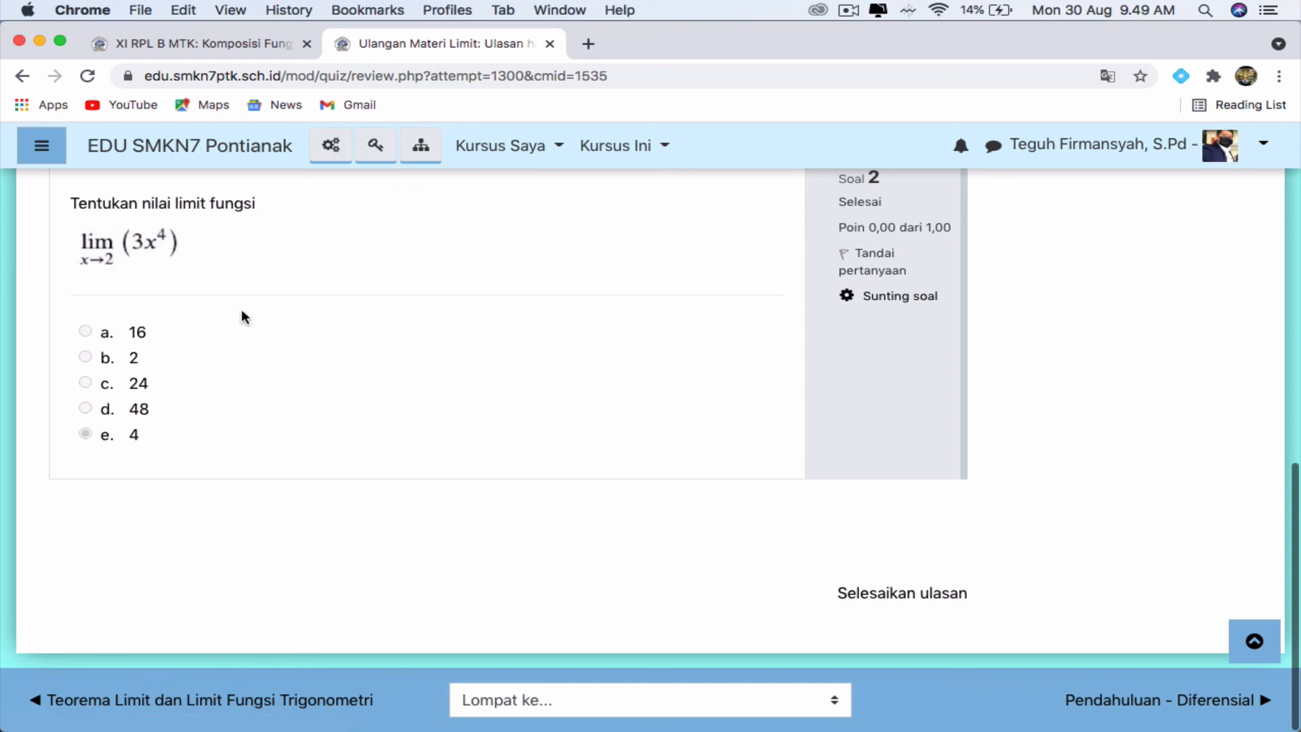
scroll(250, 283, "up", 4)
scroll(650, 560, "down", 4)
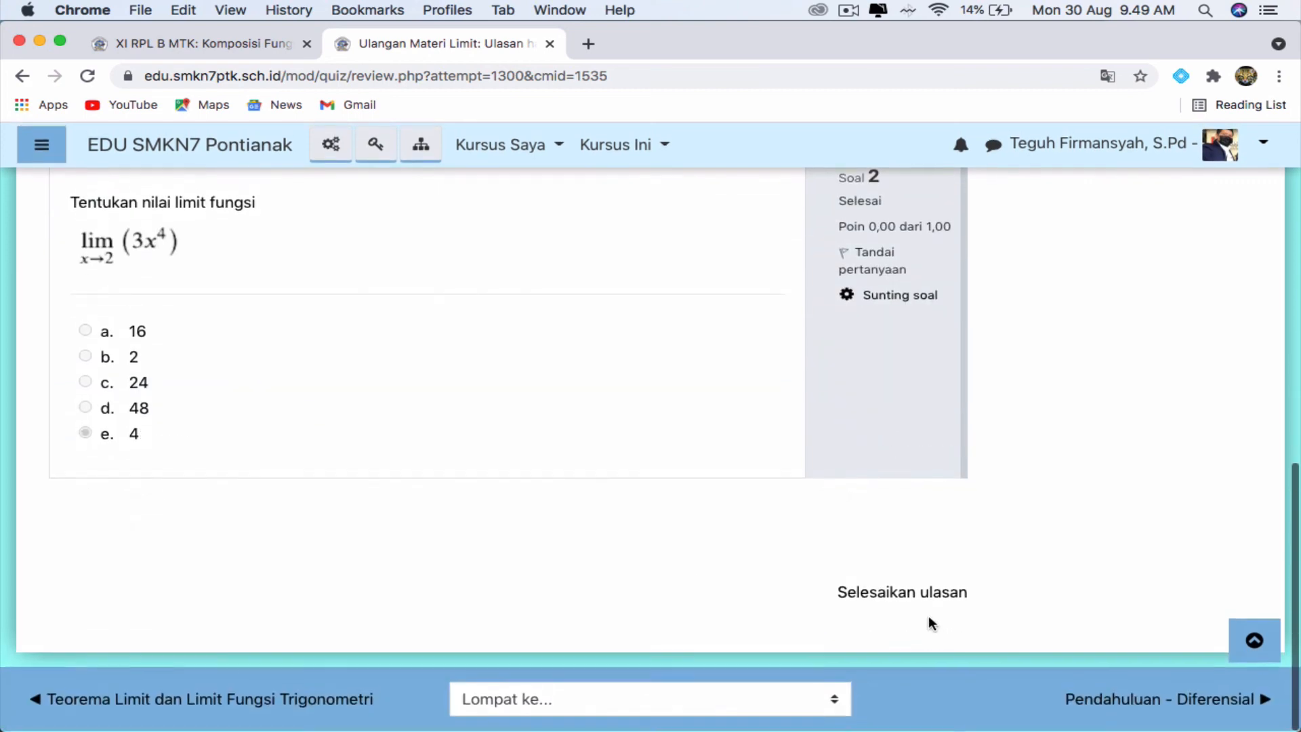
left_click(934, 596)
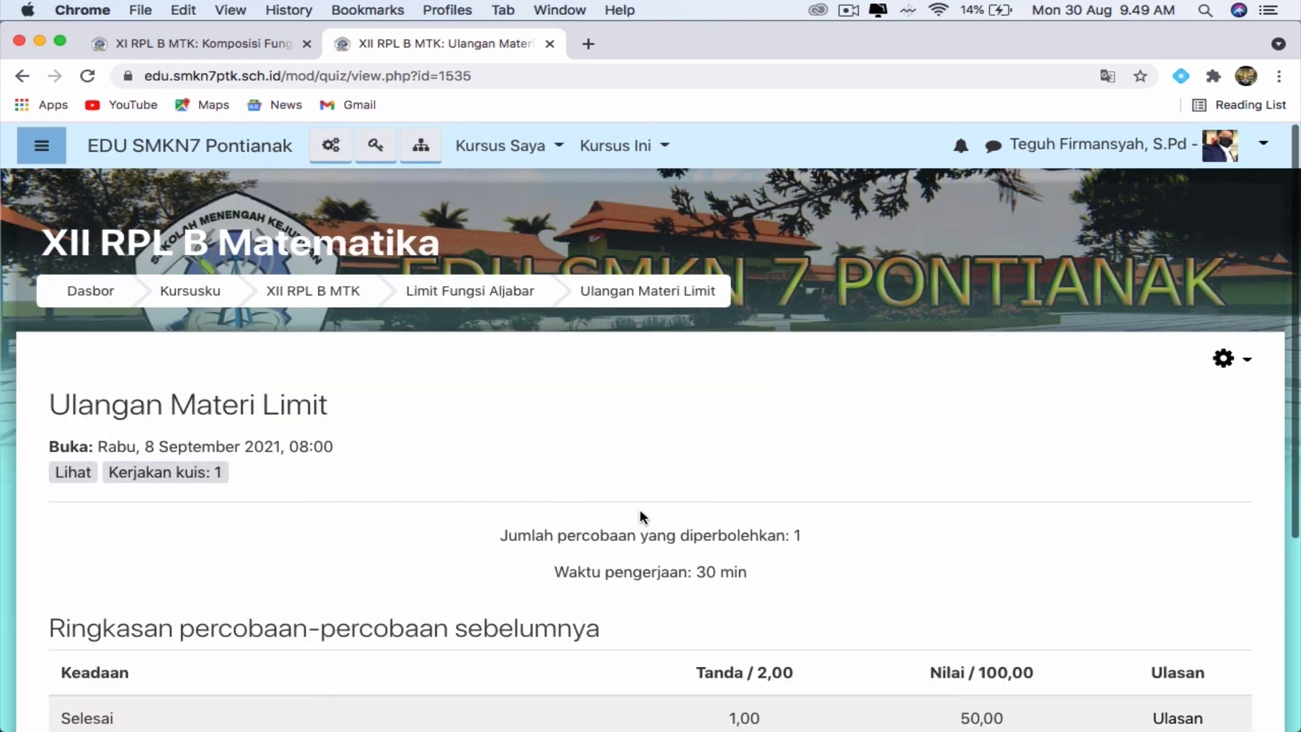
scroll(693, 515, "up", 3)
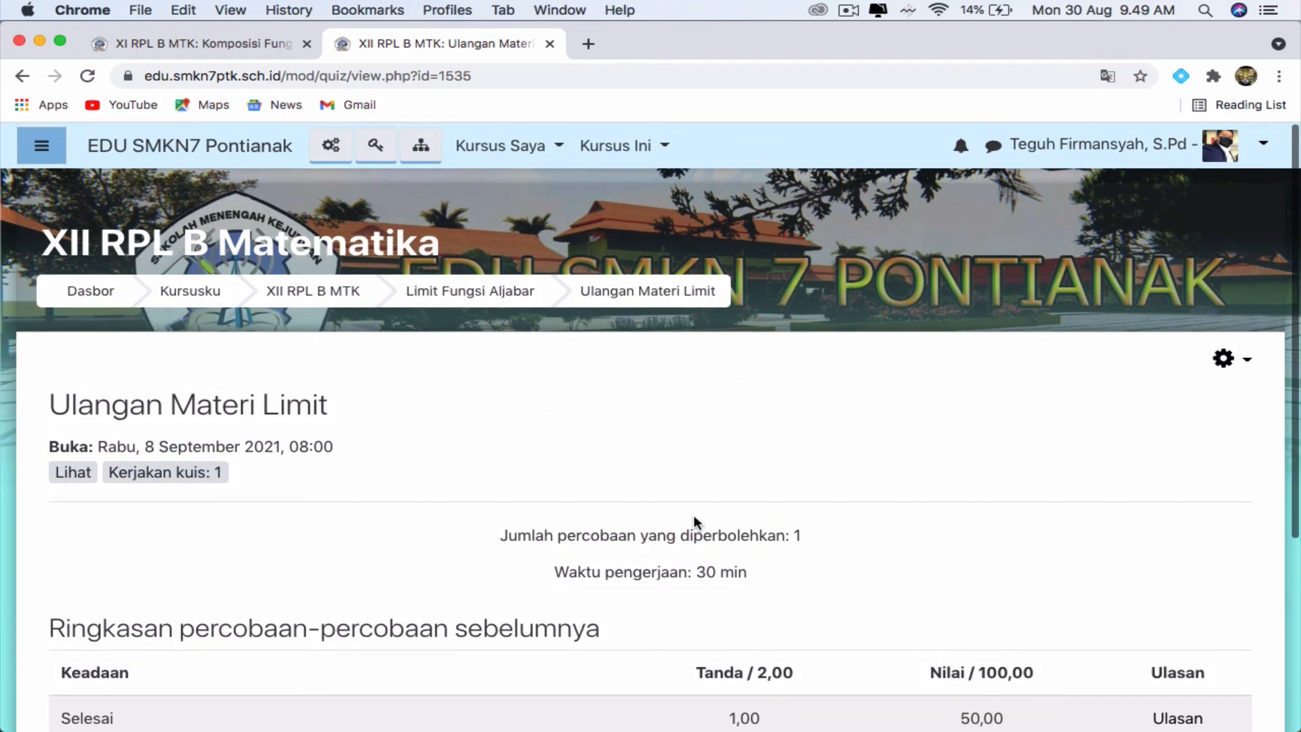